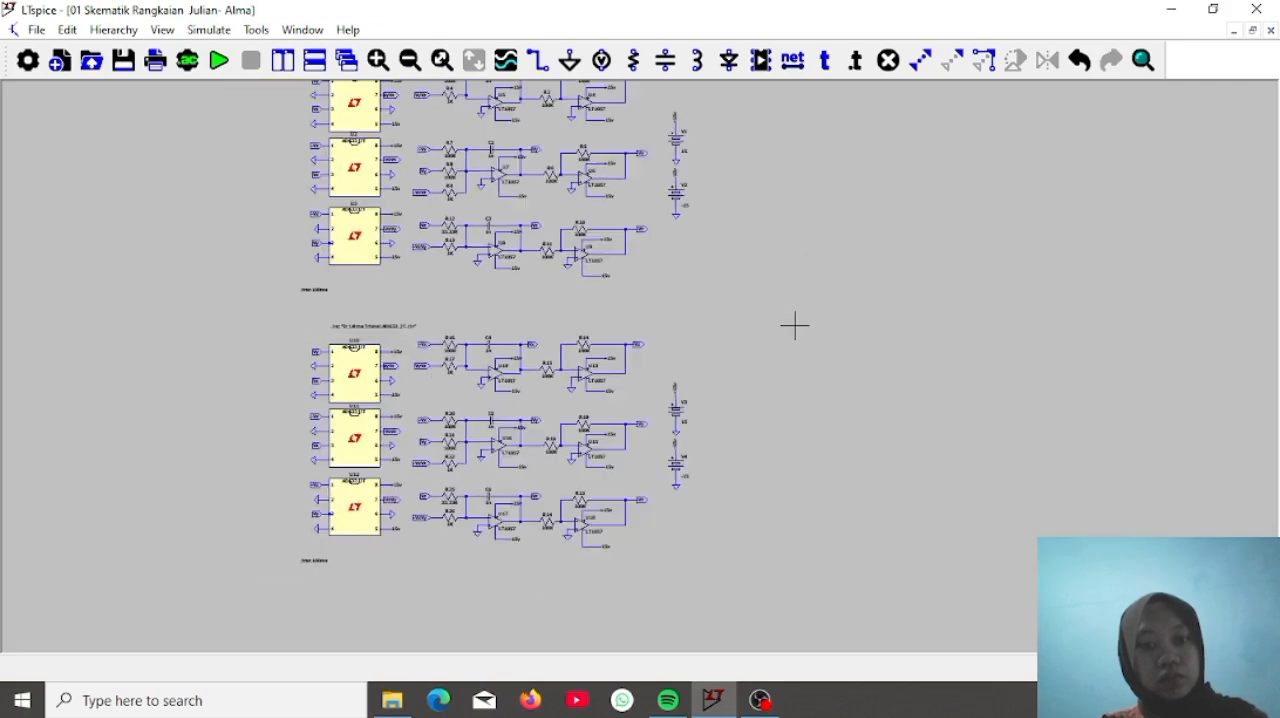
Rename the net labels on multiplier U10: pin 1 to Vy2, pin 3 to Vz2 and pin 7 to VyVz2
{"action": "left_click_drag", "start_coordinate": [1020, 245], "coordinate": [1275, 201]}
{"action": "scroll", "coordinate": [1223, 178], "scroll_direction": "up", "scroll_amount": 3}
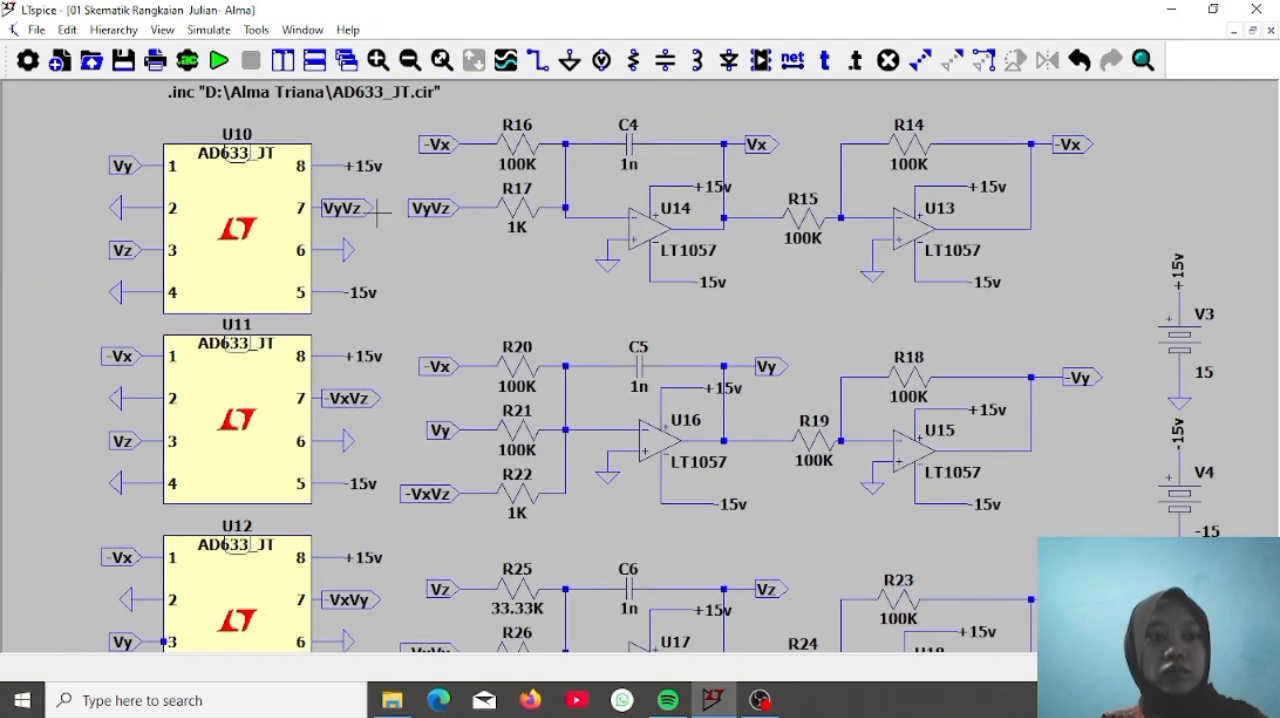
{"action": "right_click", "coordinate": [131, 168]}
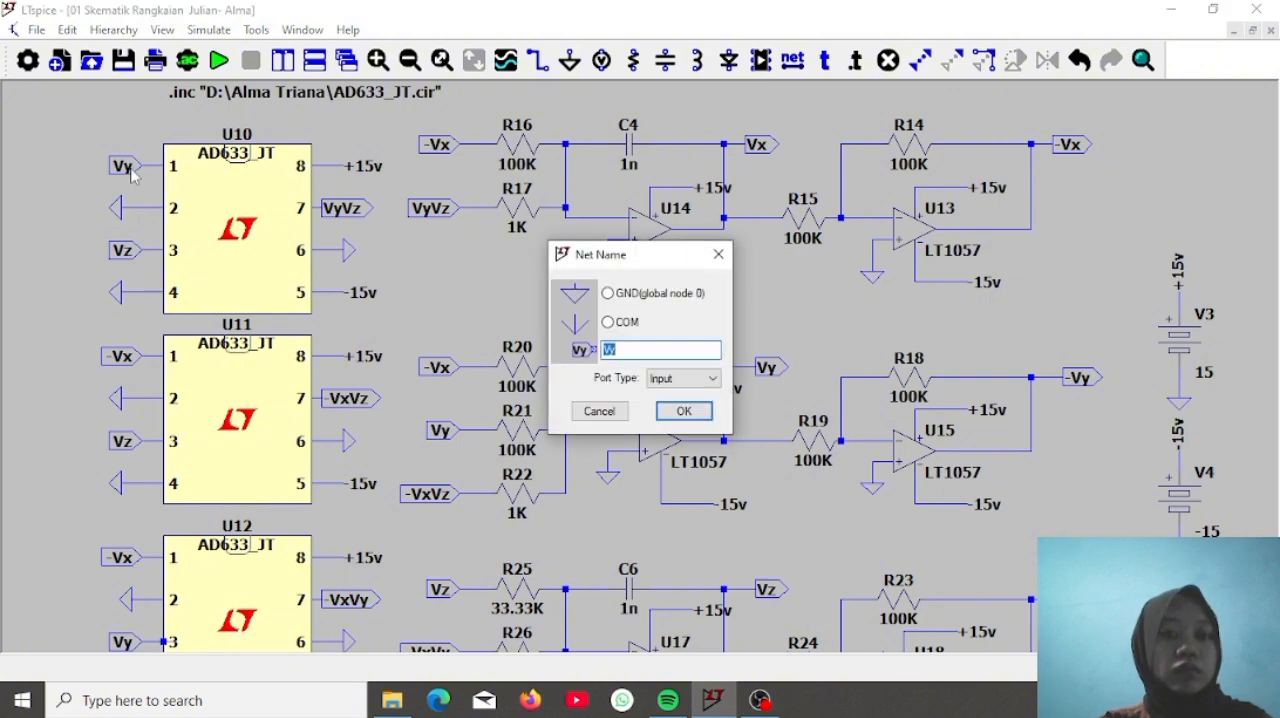
{"action": "type", "text": "2"}
{"action": "key", "text": "Return"}
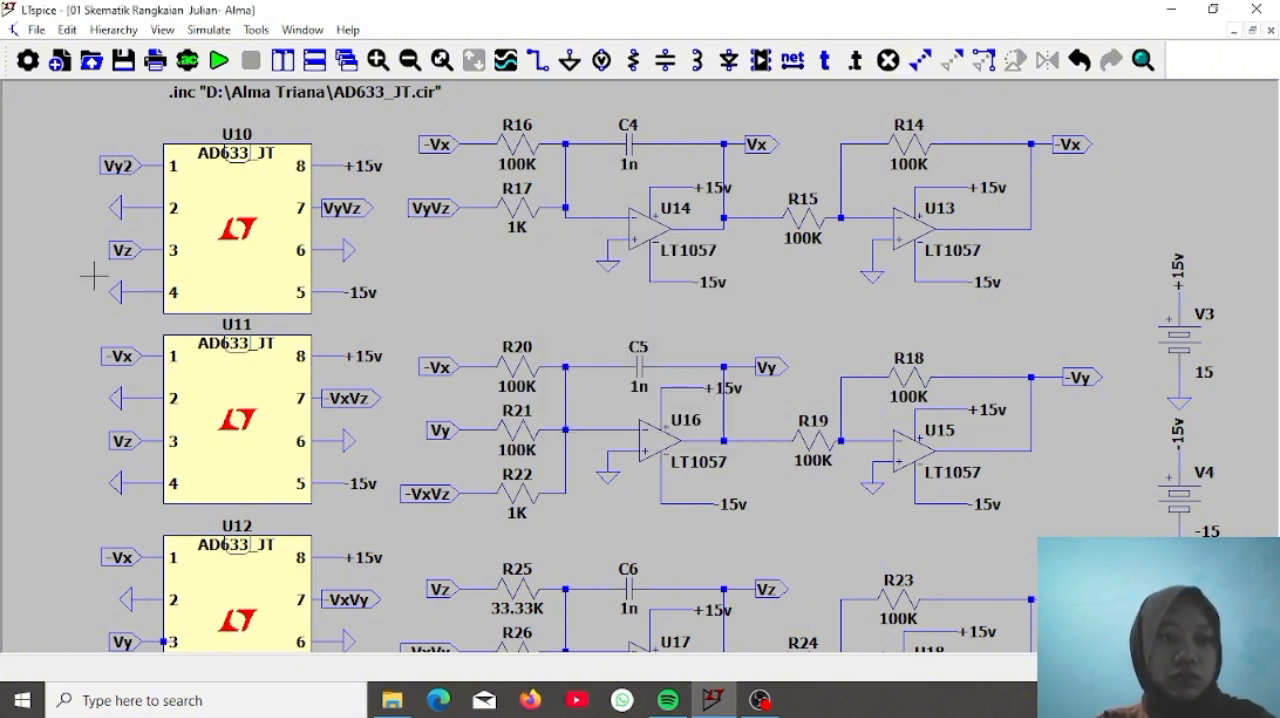
{"action": "right_click", "coordinate": [127, 253]}
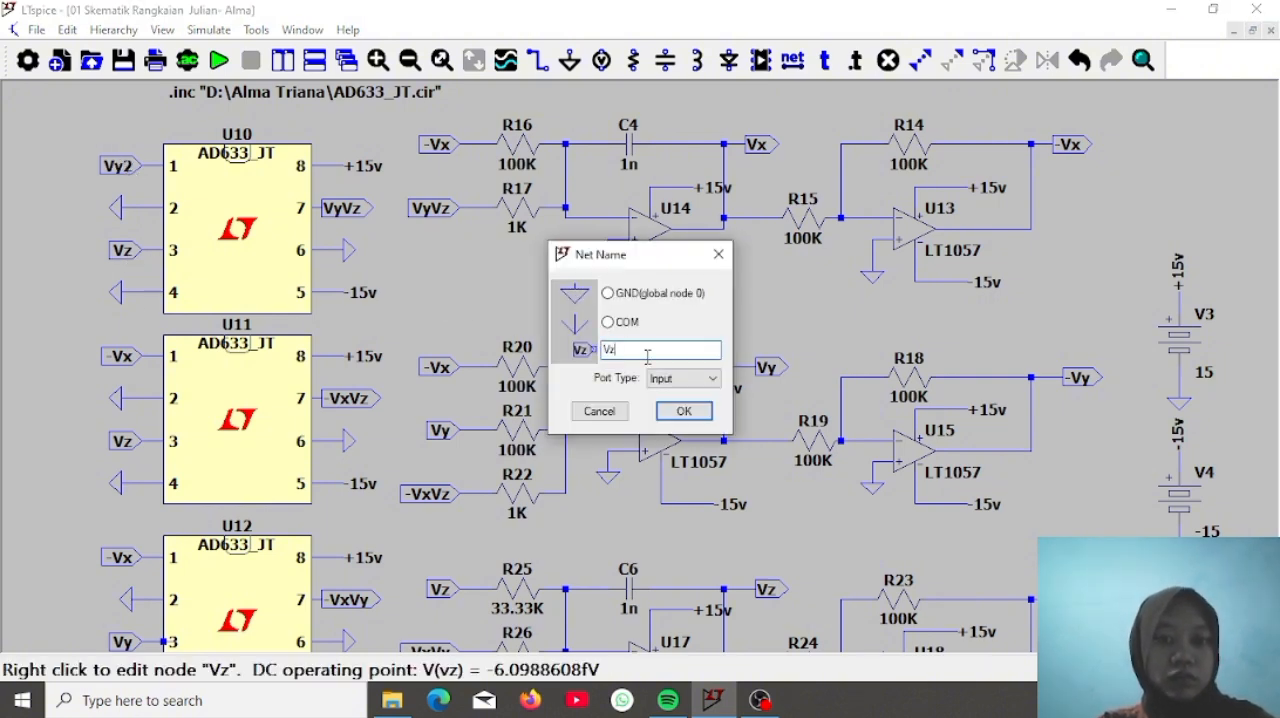
{"action": "type", "text": "2"}
{"action": "key", "text": "Return"}
{"action": "right_click", "coordinate": [357, 212]}
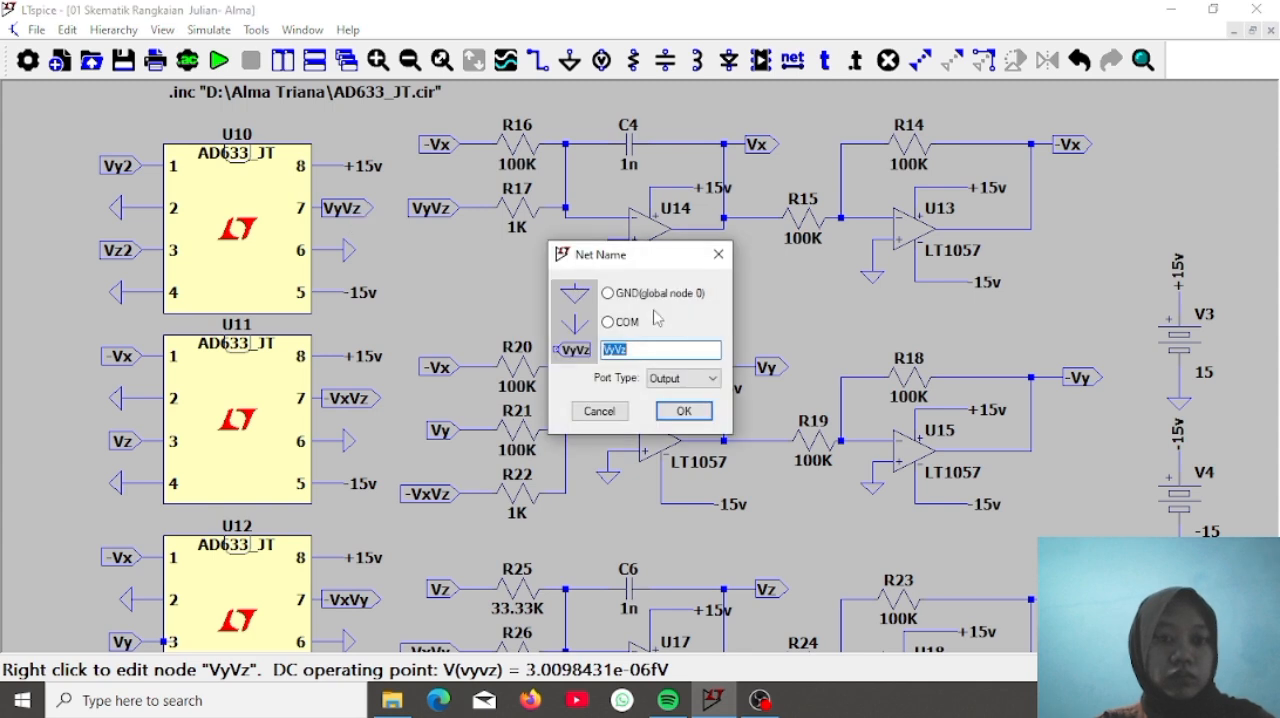
{"action": "type", "text": "2"}
{"action": "key", "text": "Return"}
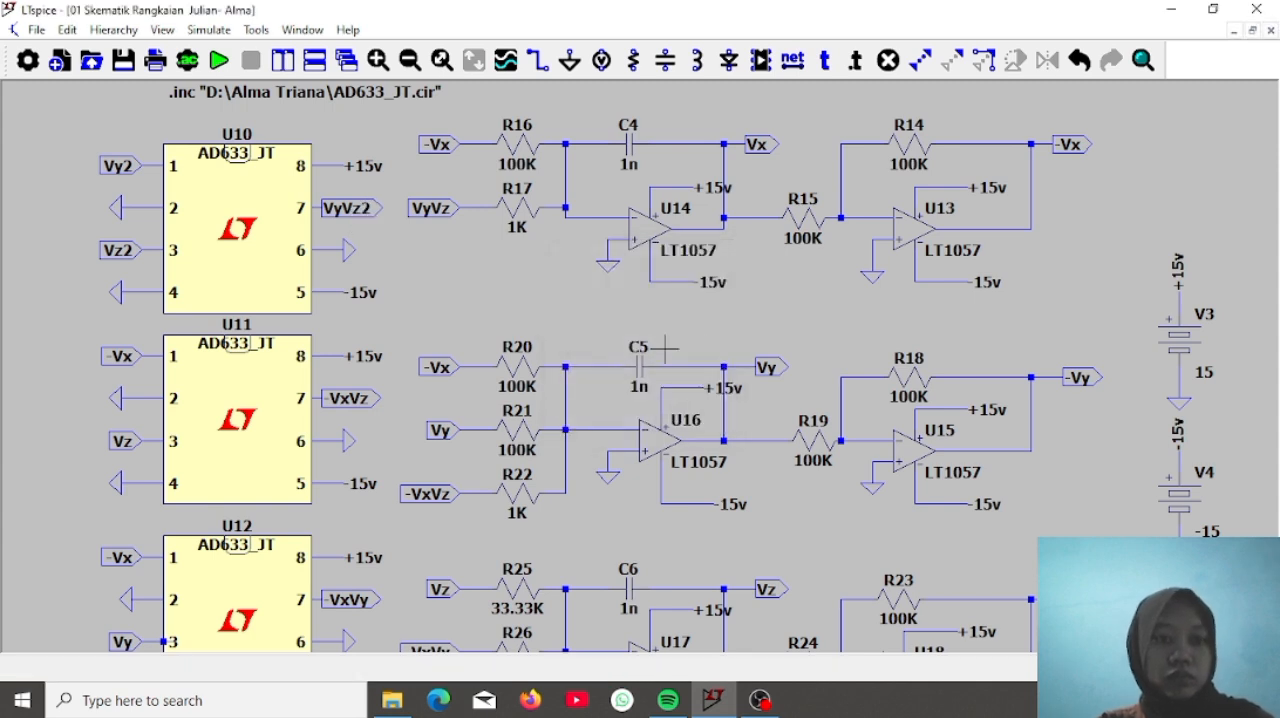
Rename the net labels on multiplier U11: pin 1 to -Vx2, pin 7 to -VxVz2 and pin 3 to Vz2
{"action": "right_click", "coordinate": [125, 356]}
{"action": "type", "text": "2"}
{"action": "key", "text": "Return"}
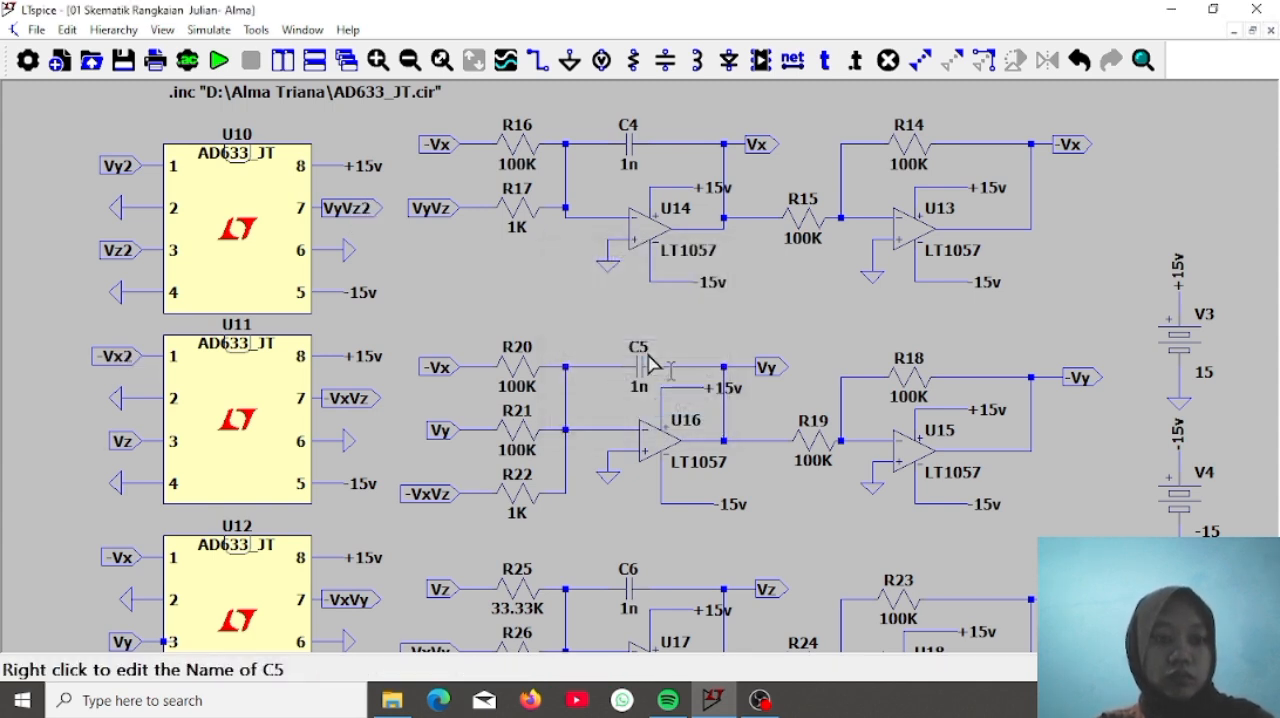
{"action": "right_click", "coordinate": [352, 398]}
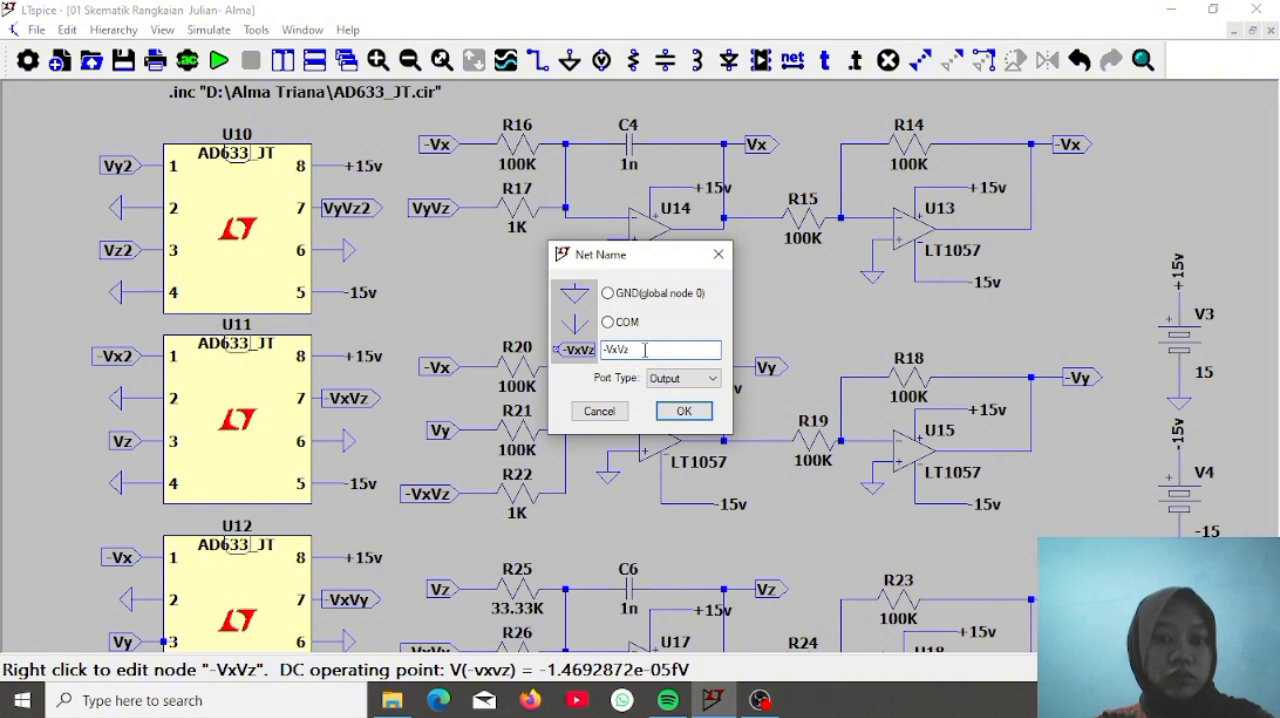
{"action": "key", "text": "Return"}
{"action": "right_click", "coordinate": [120, 441]}
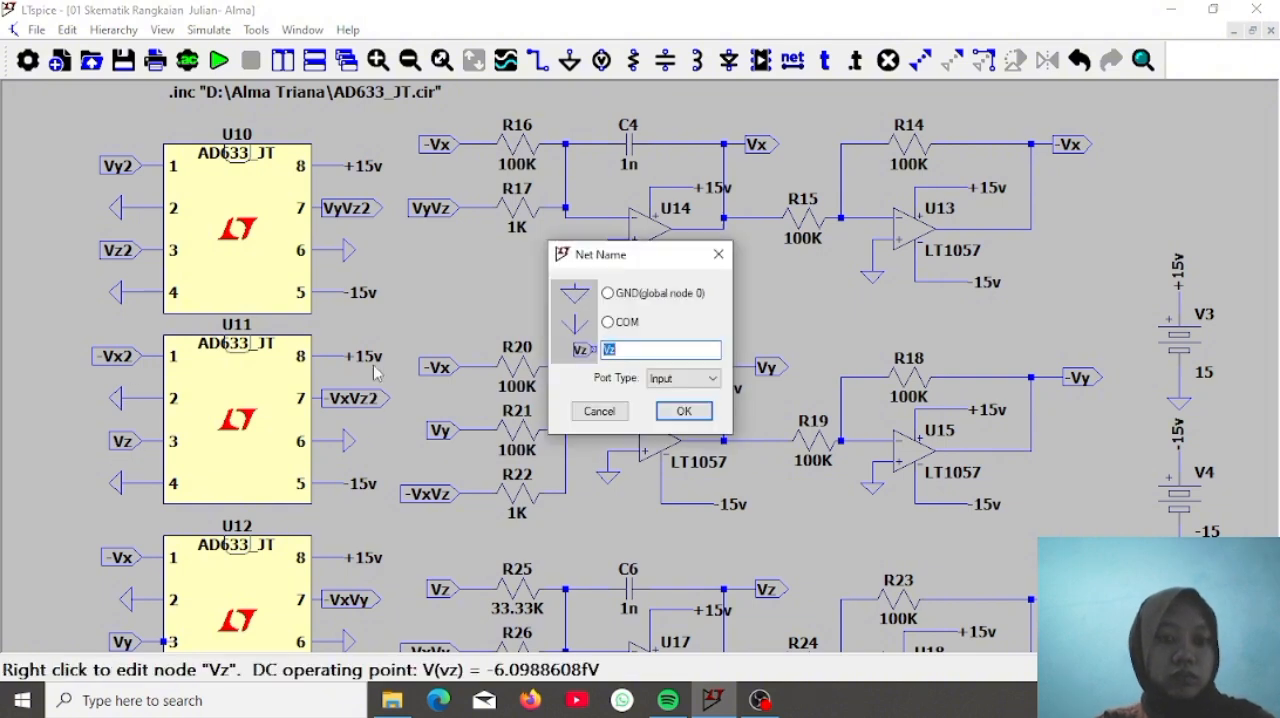
{"action": "left_click", "coordinate": [666, 352]}
{"action": "type", "text": "2"}
{"action": "key", "text": "Return"}
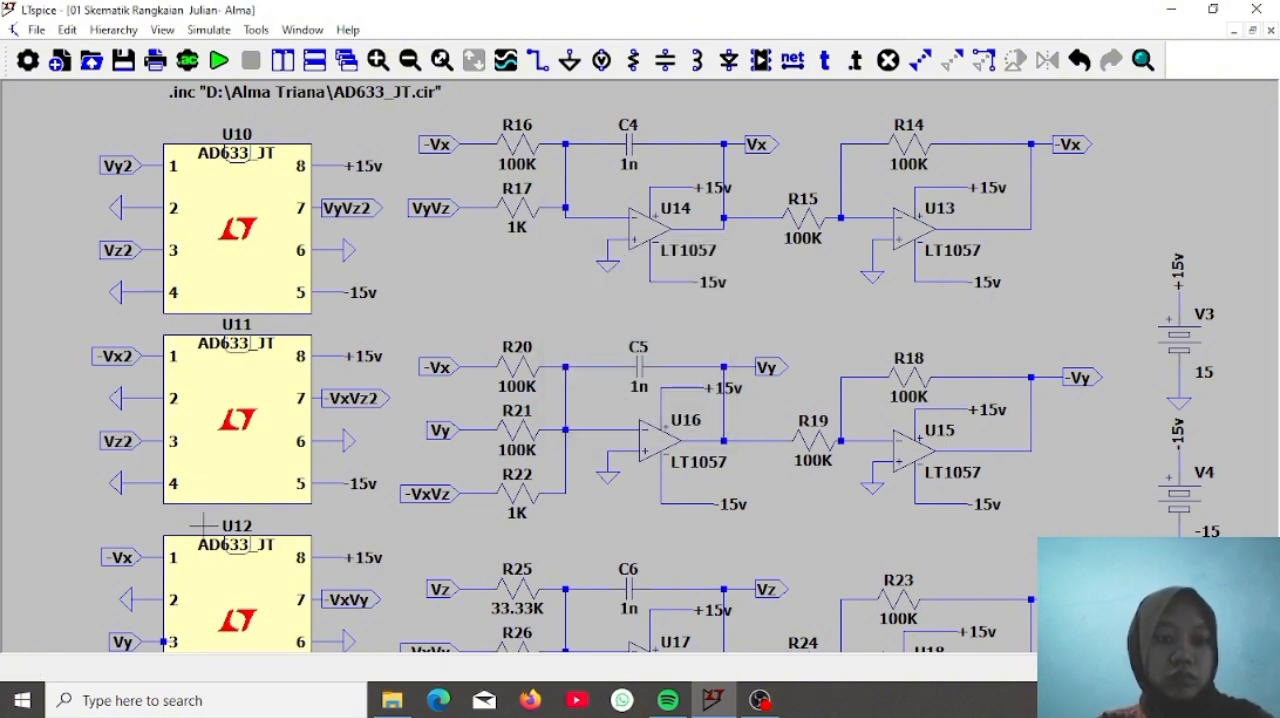
Rename the net labels on multiplier U12: pin 1 to -Vx2, pin 7 to -VxVy2 and pin 3 to Vy2
{"action": "right_click", "coordinate": [120, 558]}
{"action": "type", "text": "2"}
{"action": "key", "text": "Return"}
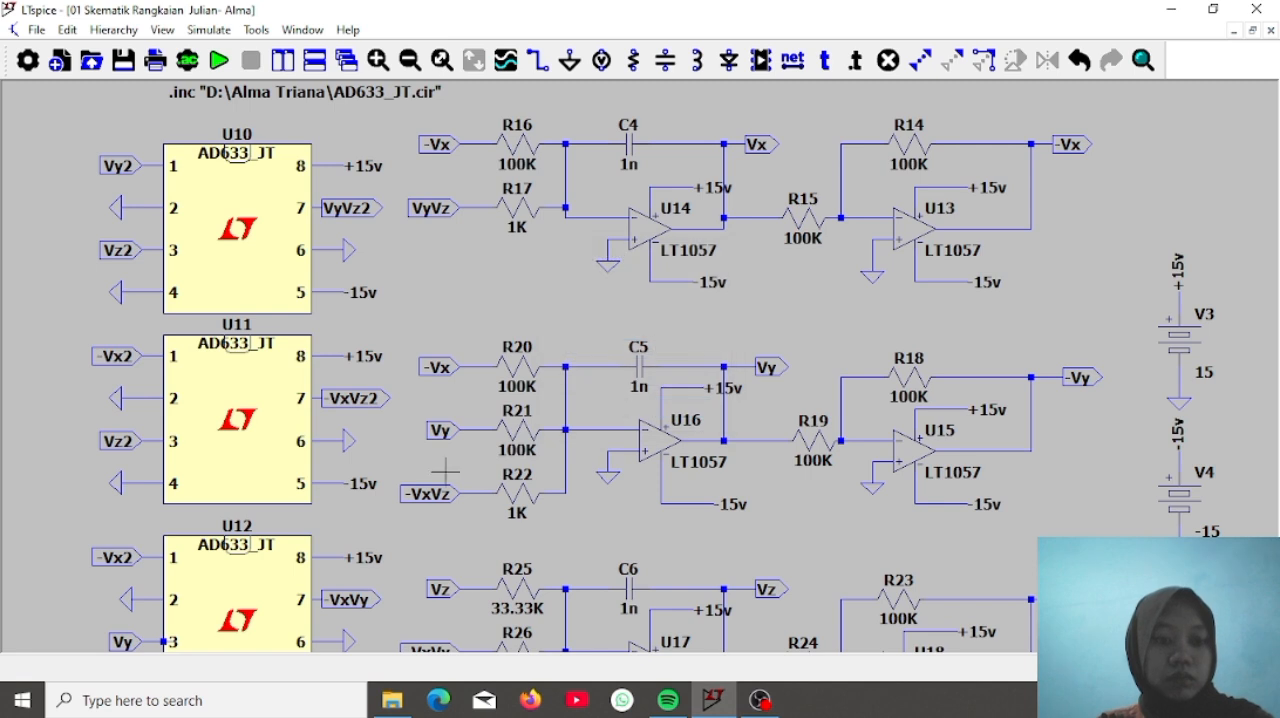
{"action": "right_click", "coordinate": [352, 603]}
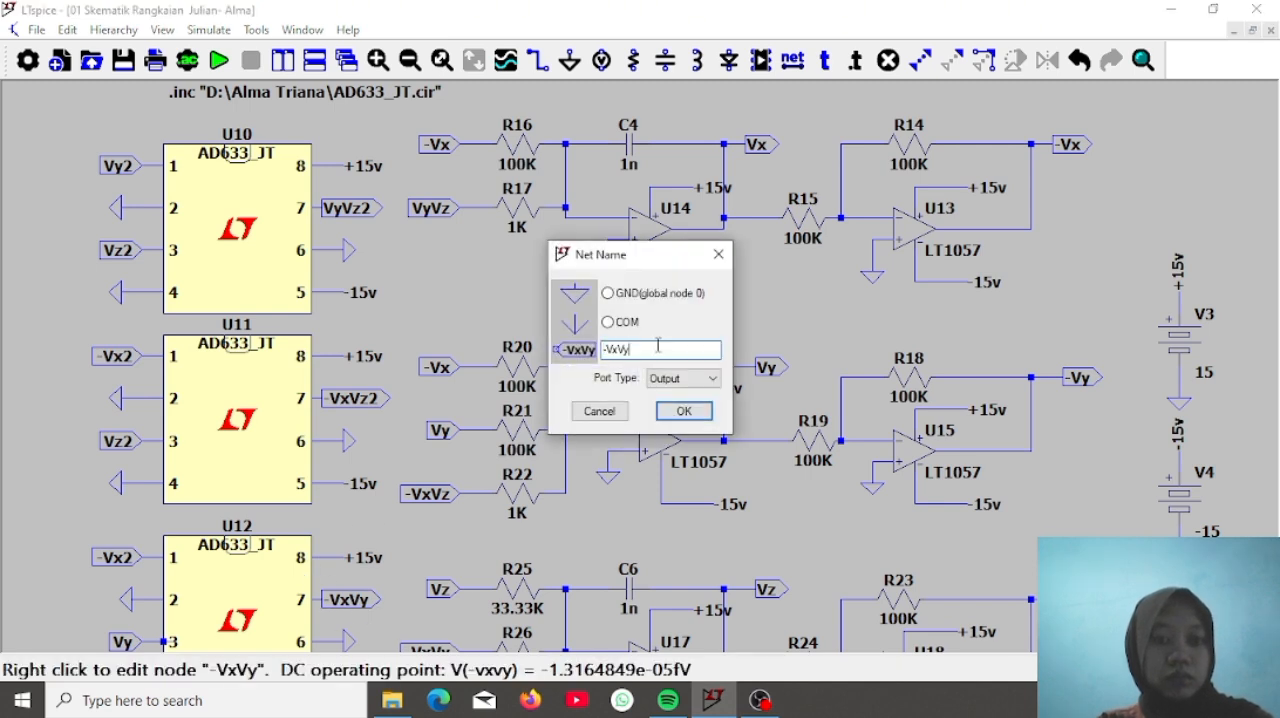
{"action": "type", "text": "2"}
{"action": "key", "text": "Return"}
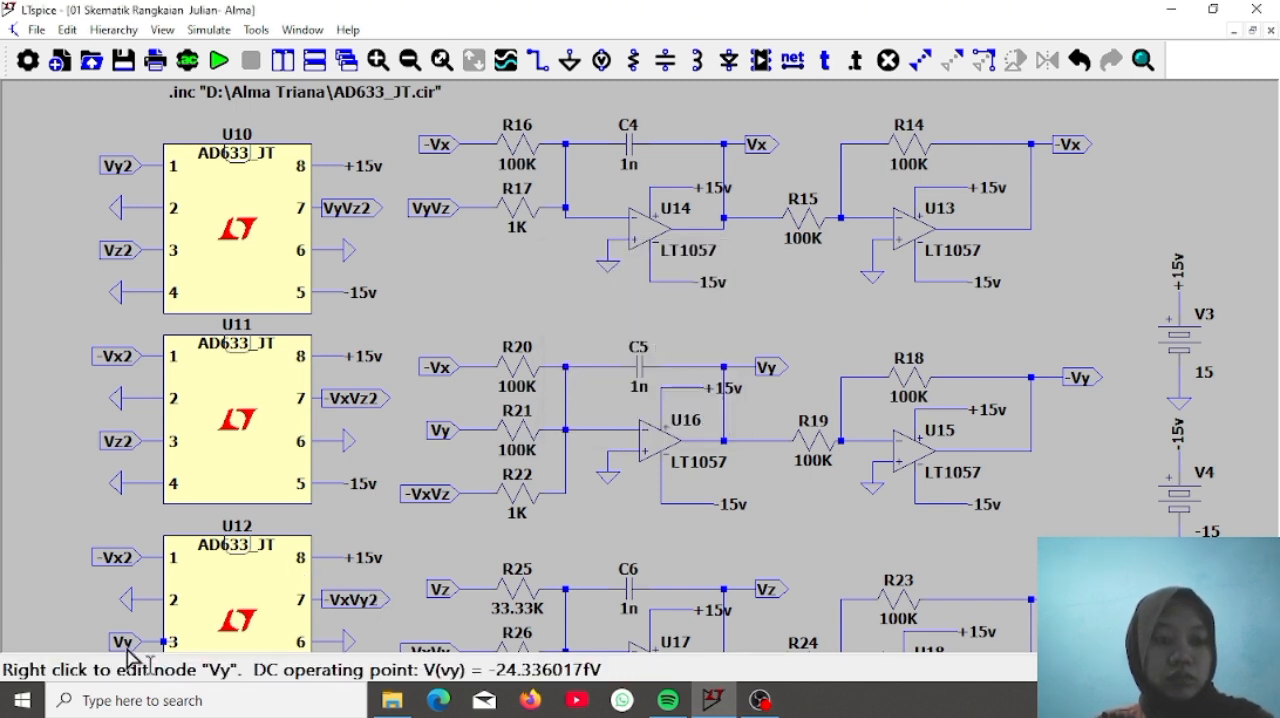
{"action": "right_click", "coordinate": [124, 645]}
{"action": "left_click", "coordinate": [632, 351]}
{"action": "type", "text": "2"}
{"action": "key", "text": "Return"}
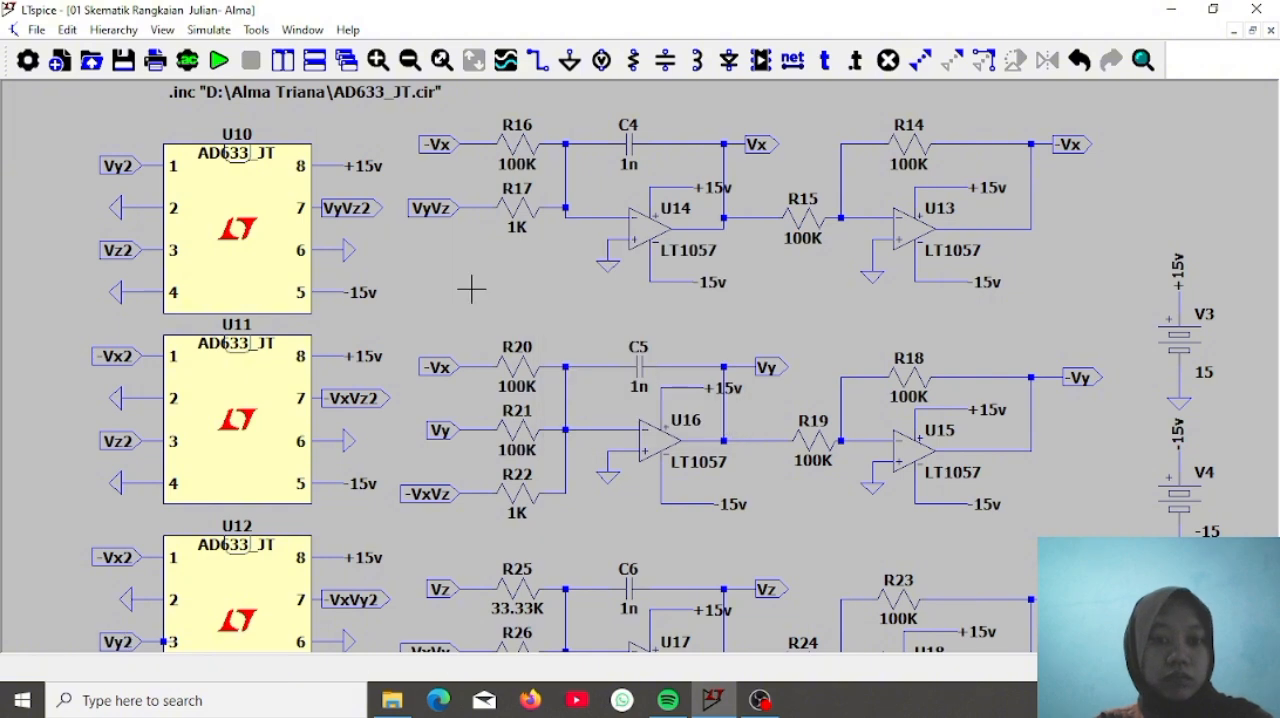
Rename the input labels of the first integrator to -Vx2 at R16 and VyVz2 at R17
{"action": "right_click", "coordinate": [437, 145]}
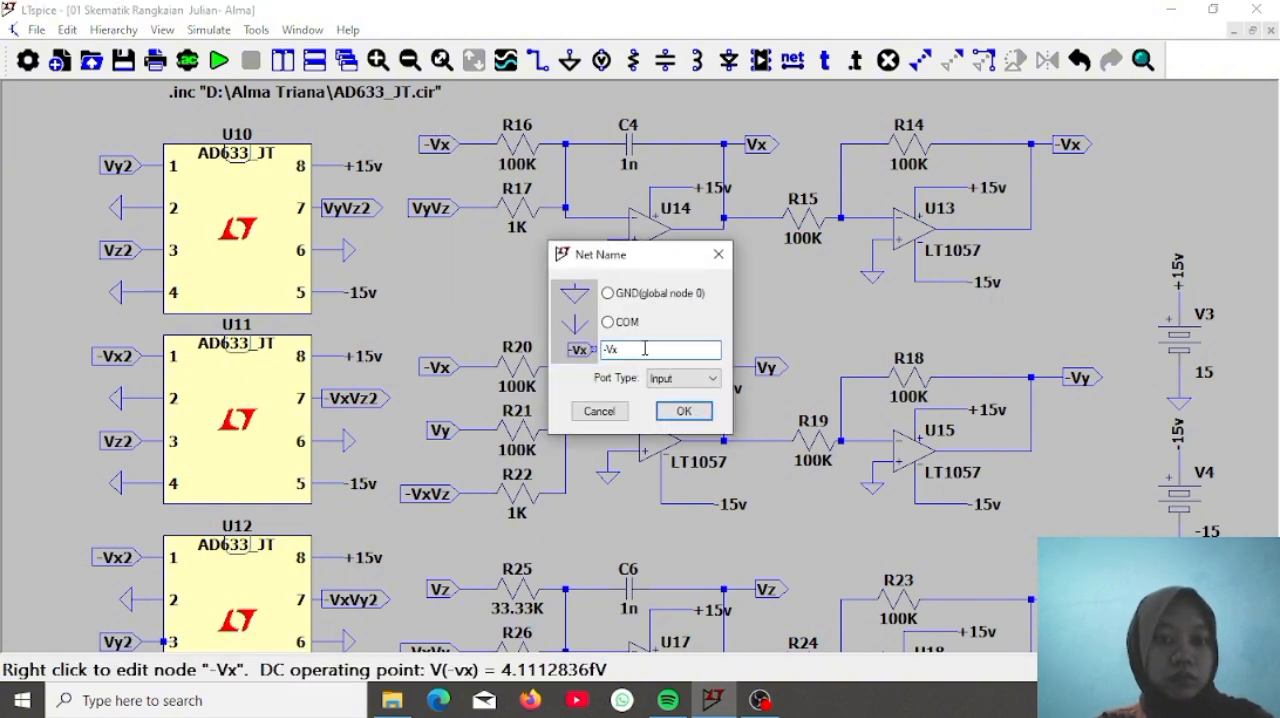
{"action": "type", "text": "2"}
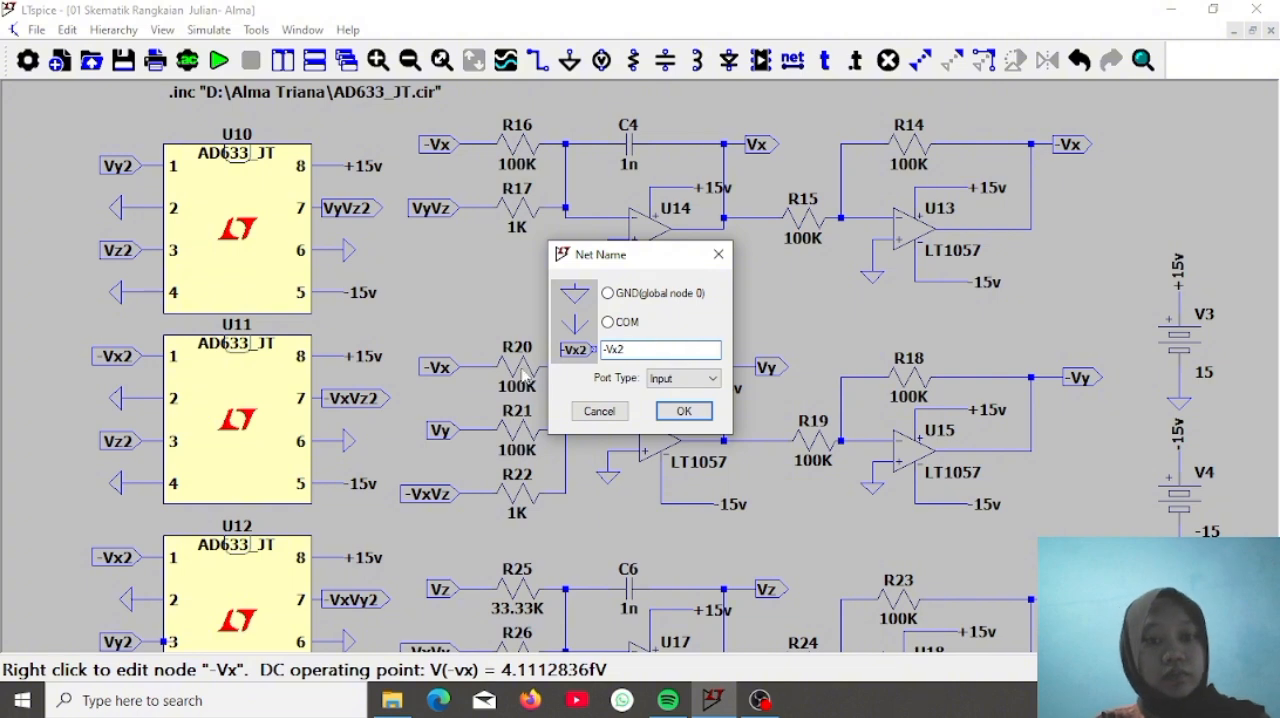
{"action": "left_click", "coordinate": [684, 411]}
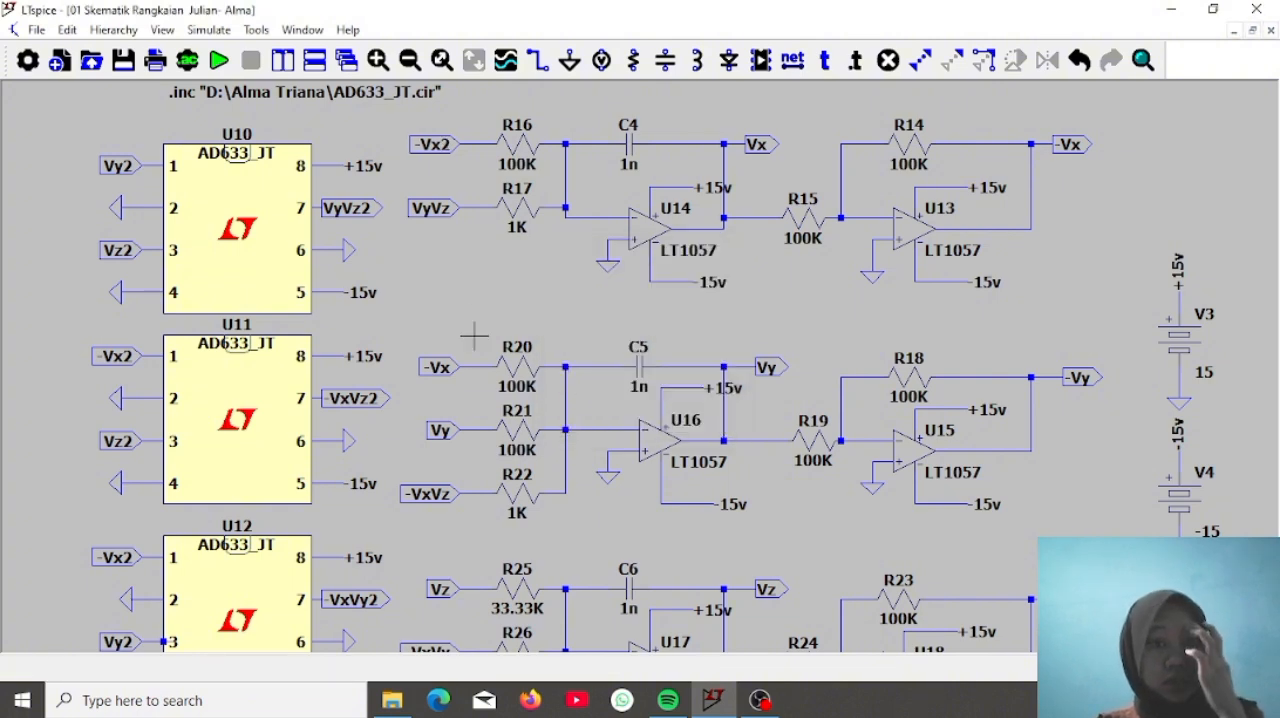
{"action": "right_click", "coordinate": [448, 212]}
{"action": "left_click", "coordinate": [662, 349]}
{"action": "type", "text": "2"}
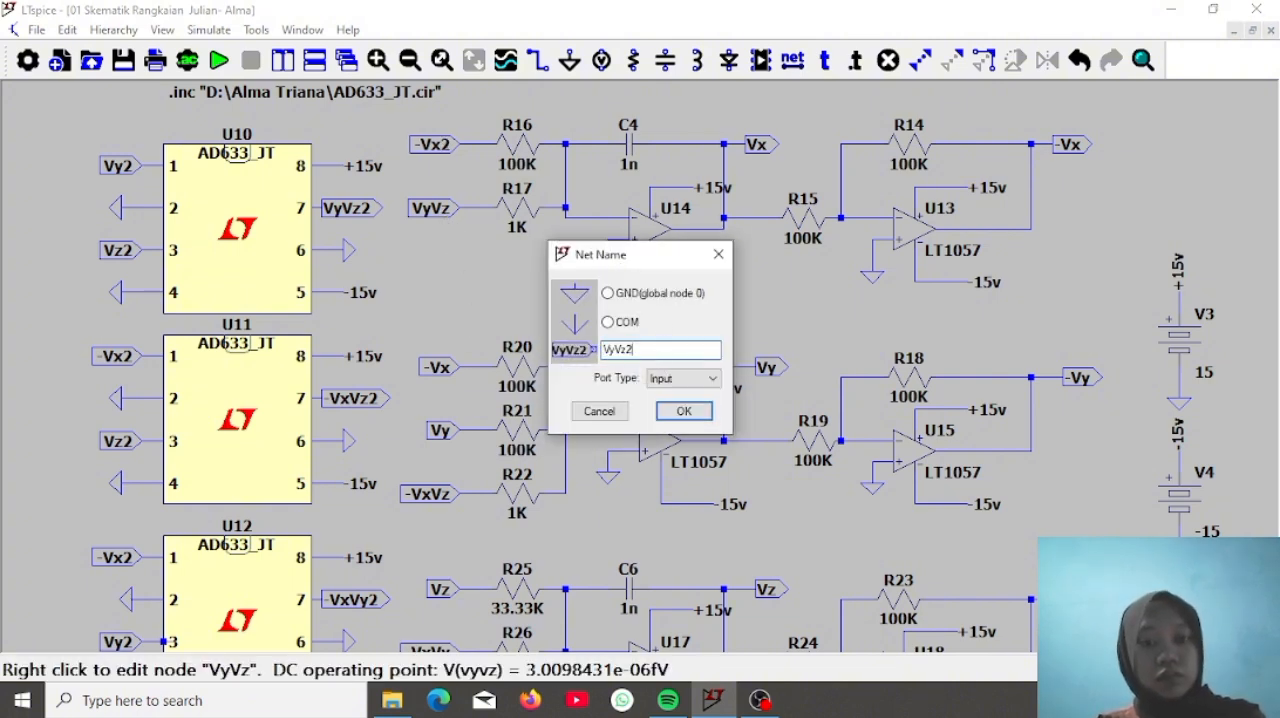
{"action": "key", "text": "Return"}
Rename the output label beside C4 to Vx2 and the inverter output label beside R14 to -Vx2
{"action": "right_click", "coordinate": [757, 150]}
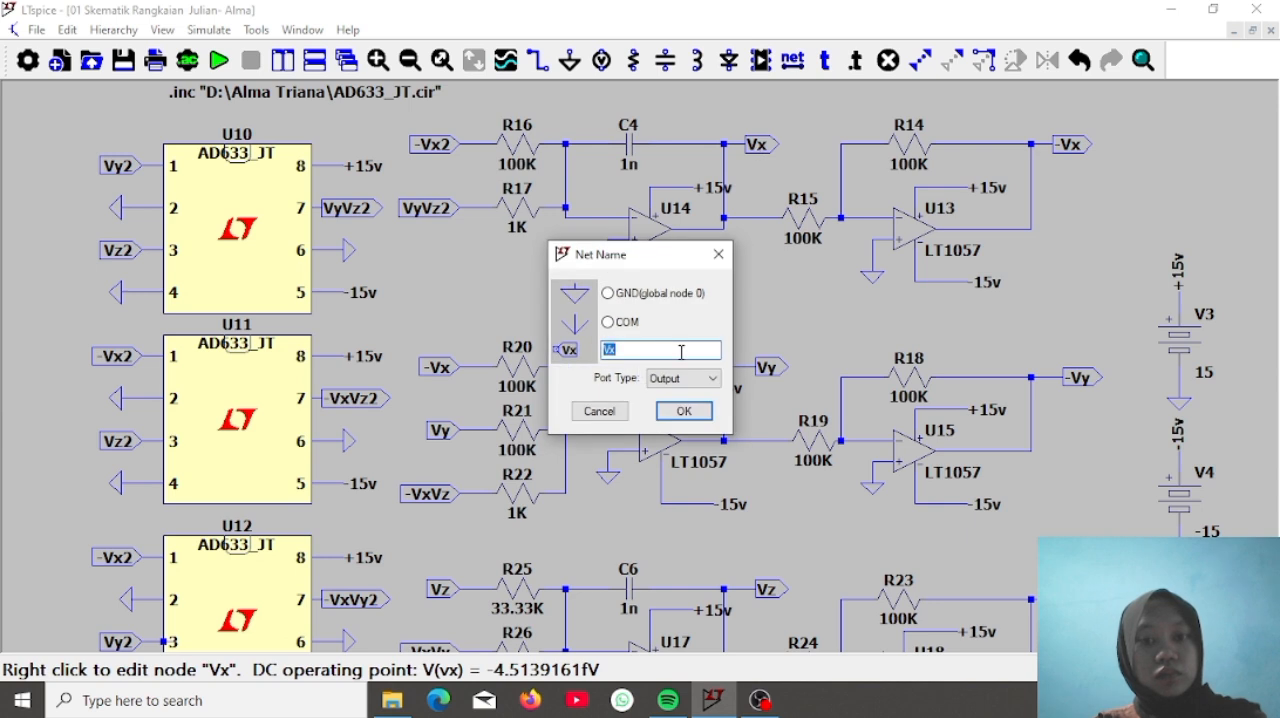
{"action": "key", "text": "End"}
{"action": "type", "text": "2"}
{"action": "key", "text": "Return"}
{"action": "right_click", "coordinate": [1060, 150]}
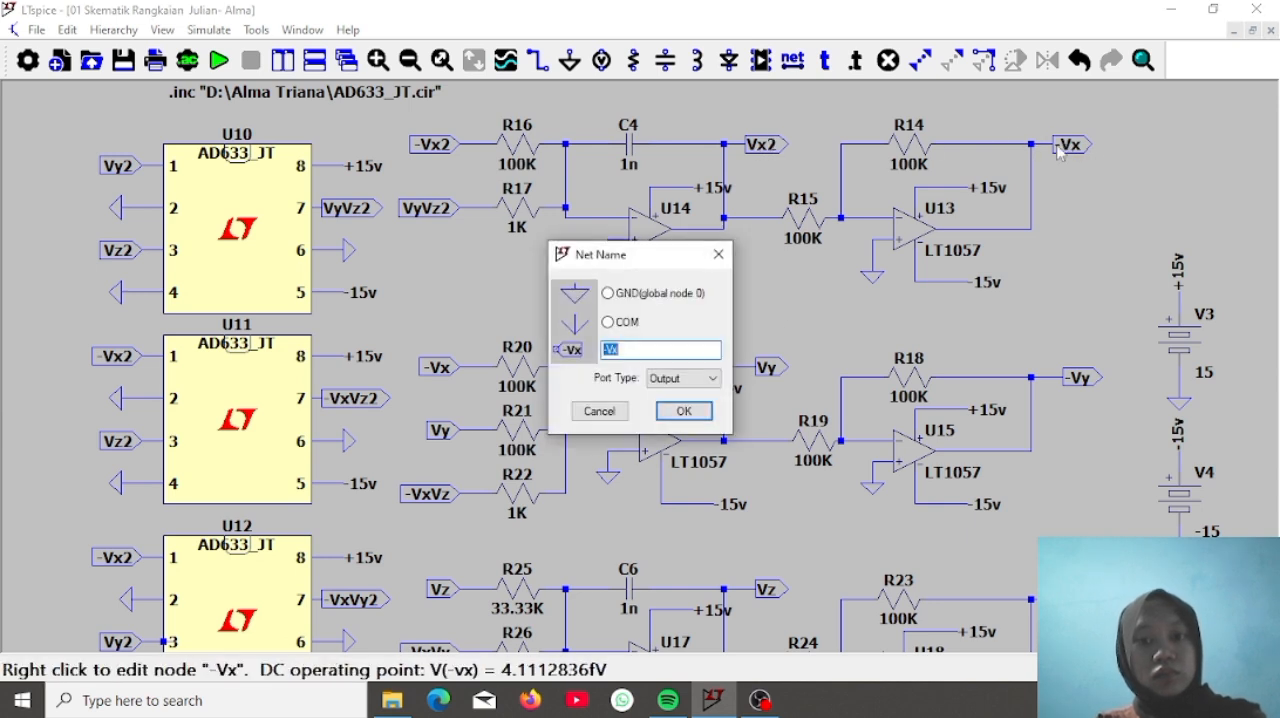
{"action": "key", "text": "End"}
{"action": "type", "text": "2"}
{"action": "key", "text": "Return"}
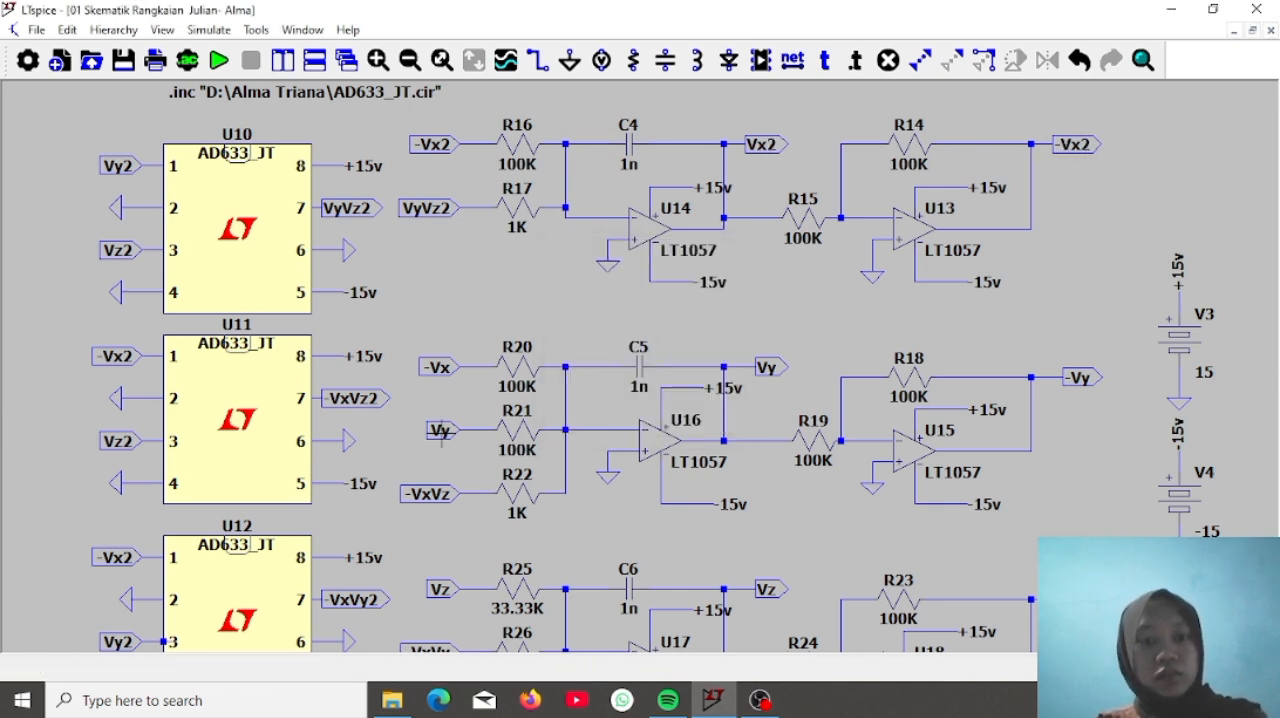
Rename the second integrator's input labels to -Vx2 at R20, Vy2 at R21 and -VxVz2 at R22
{"action": "right_click", "coordinate": [450, 368]}
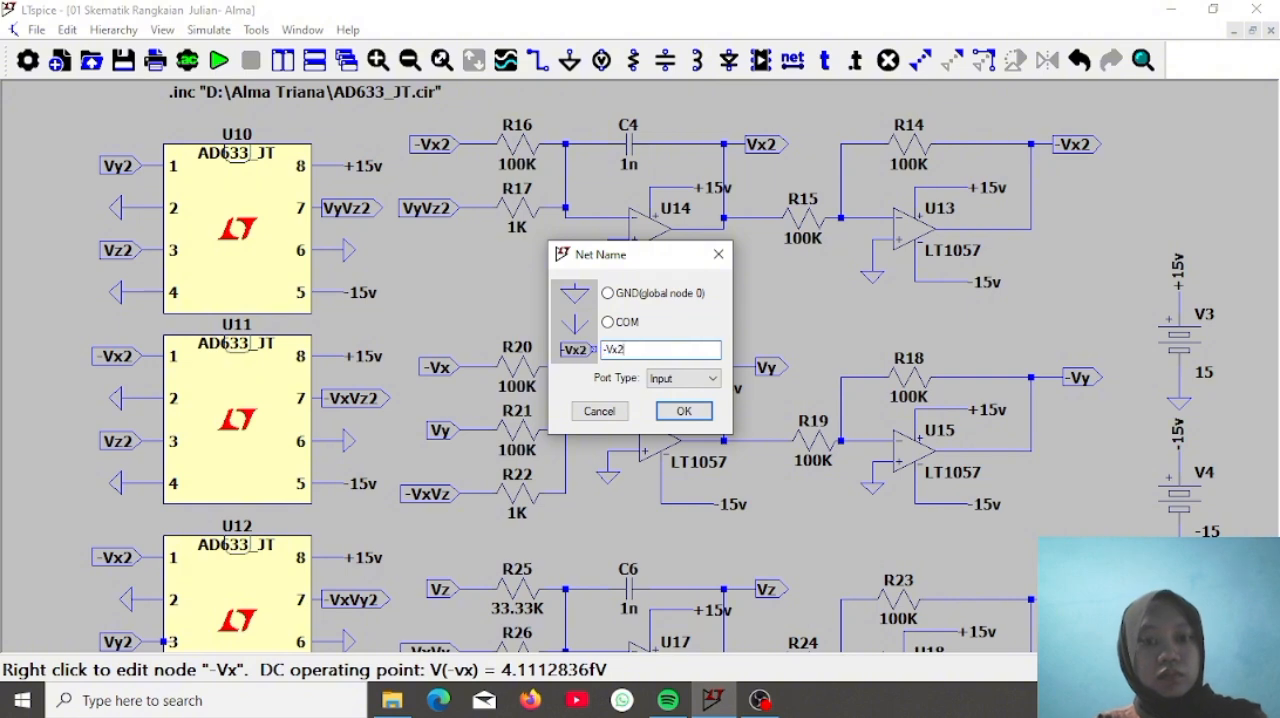
{"action": "key", "text": "Return"}
{"action": "right_click", "coordinate": [441, 432]}
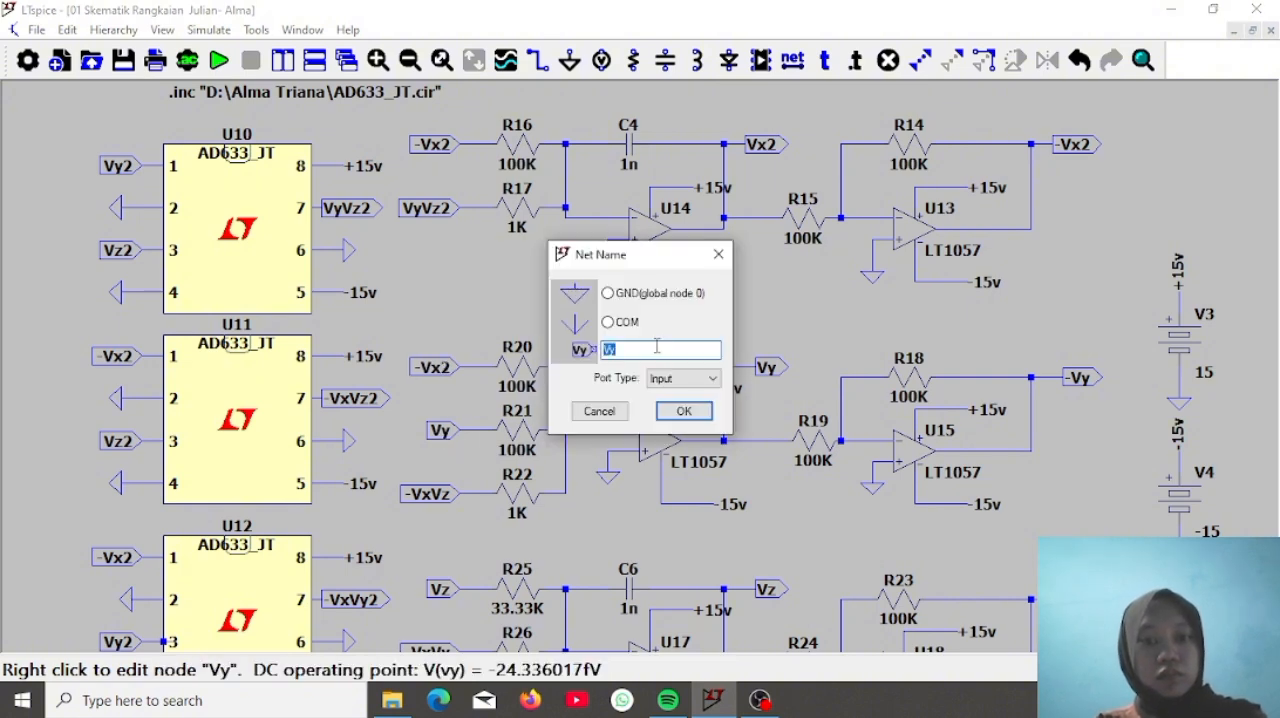
{"action": "type", "text": "2"}
{"action": "key", "text": "Return"}
{"action": "right_click", "coordinate": [428, 494]}
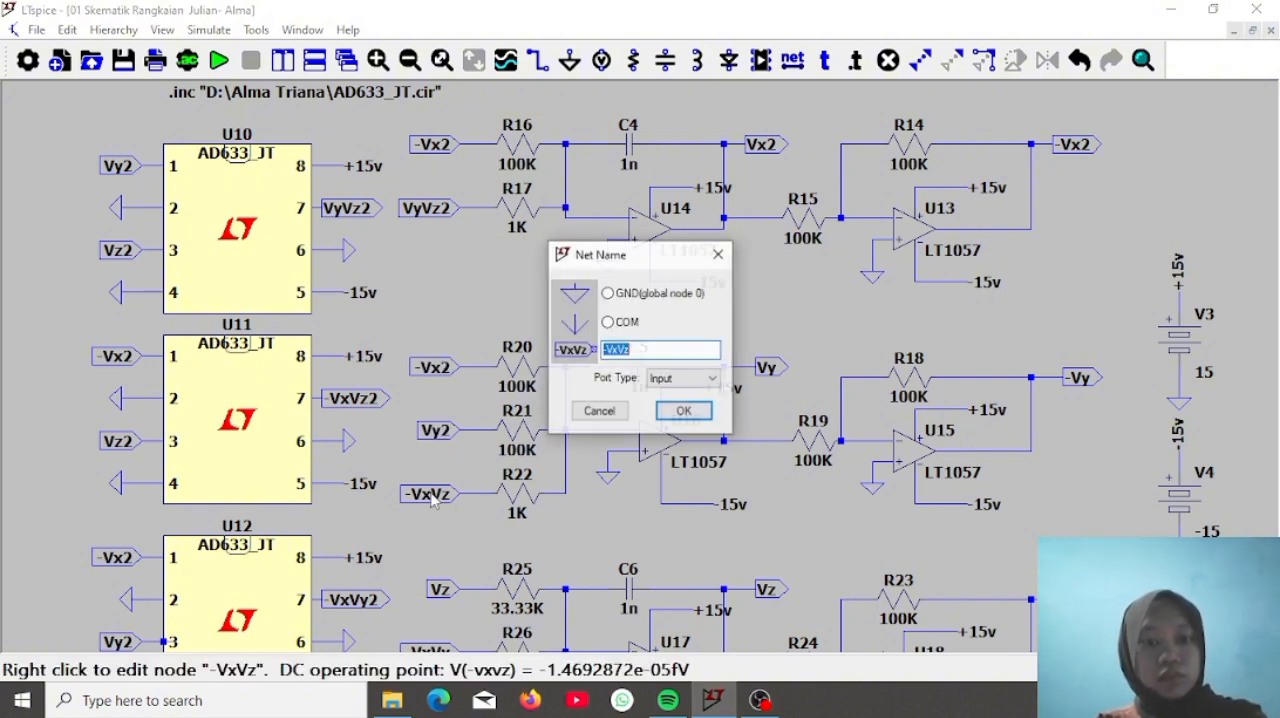
{"action": "type", "text": "2"}
{"action": "key", "text": "Return"}
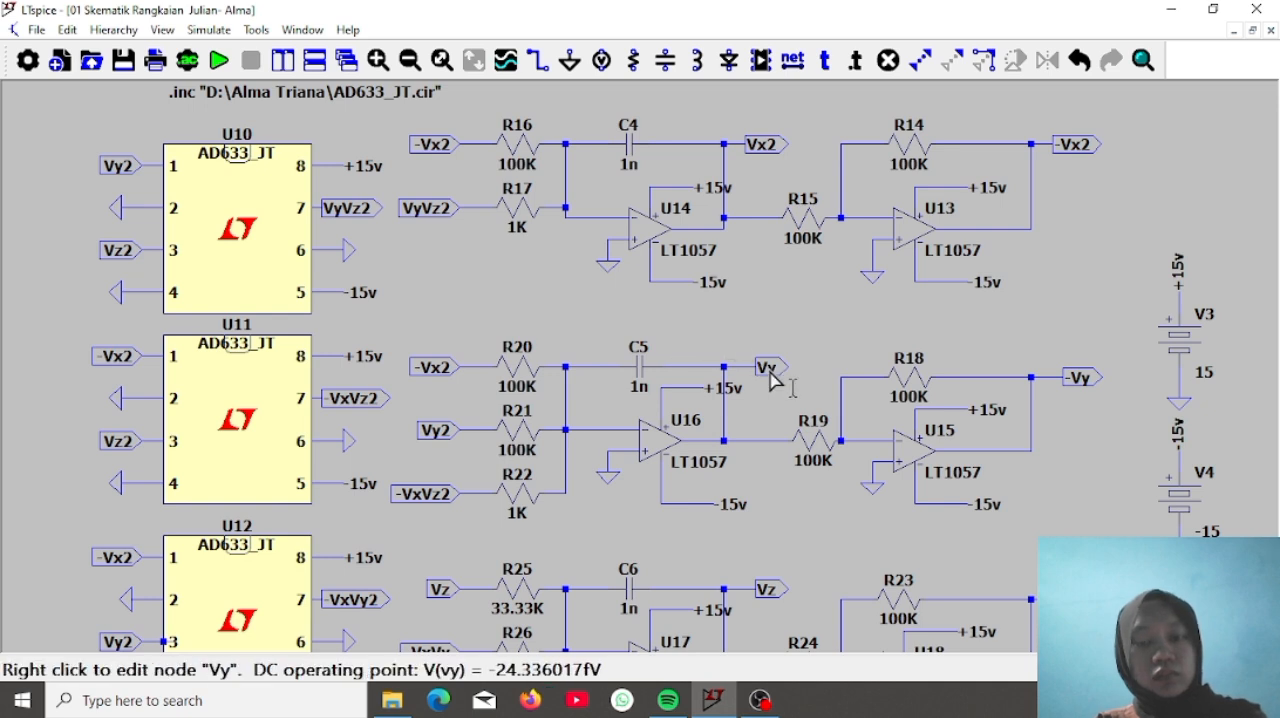
Rename the output label beside C5 to Vy2 and the inverter output label beside R18 to -Vy2
{"action": "right_click", "coordinate": [765, 368]}
{"action": "type", "text": "2"}
{"action": "key", "text": "Return"}
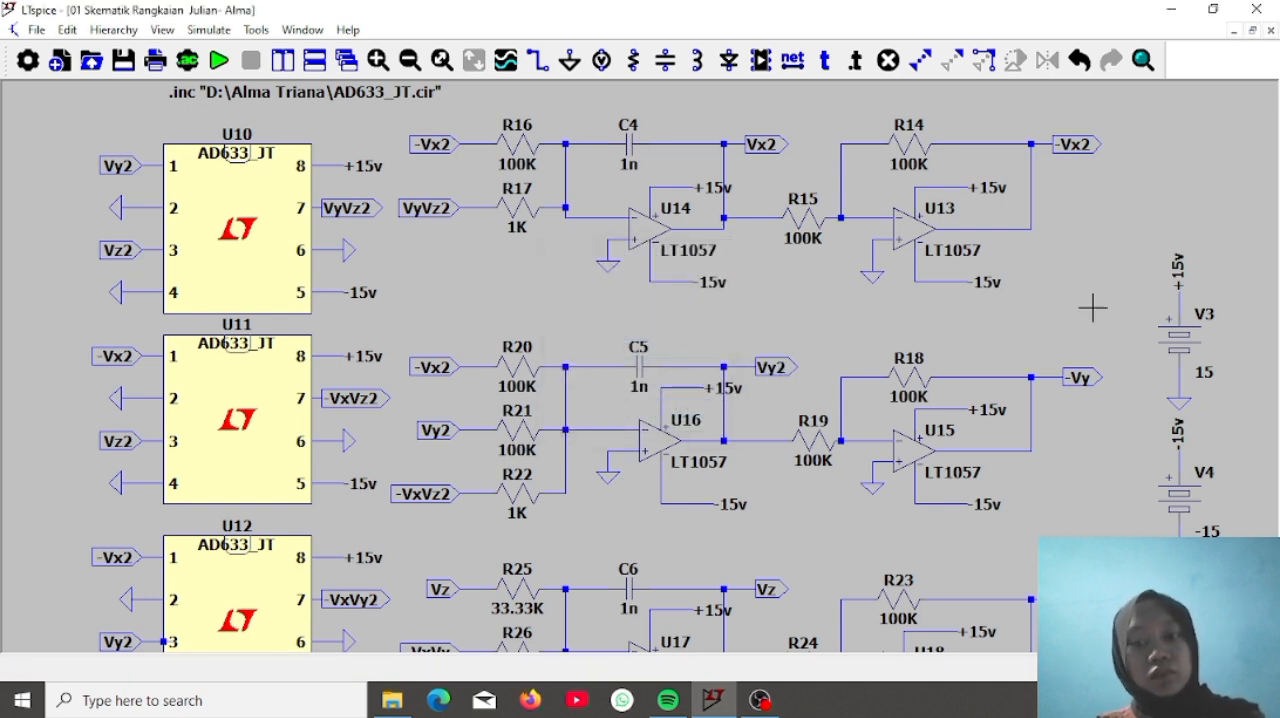
{"action": "right_click", "coordinate": [1080, 380]}
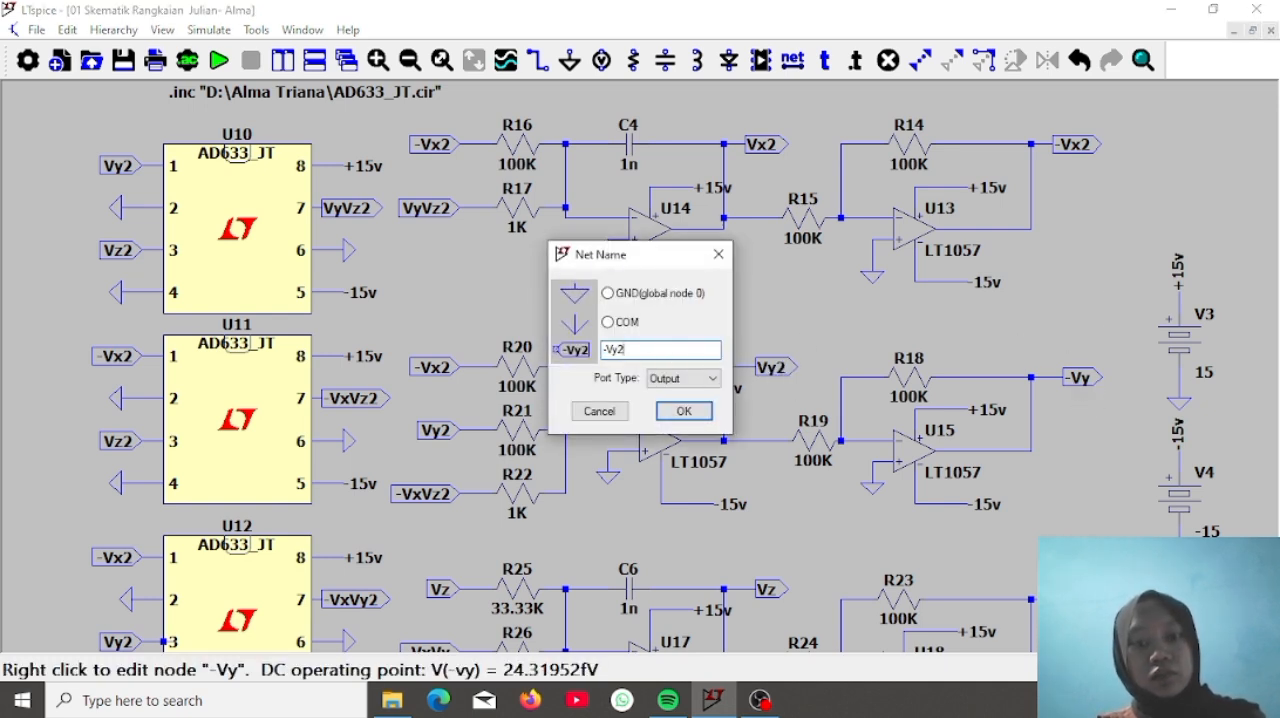
{"action": "key", "text": "Return"}
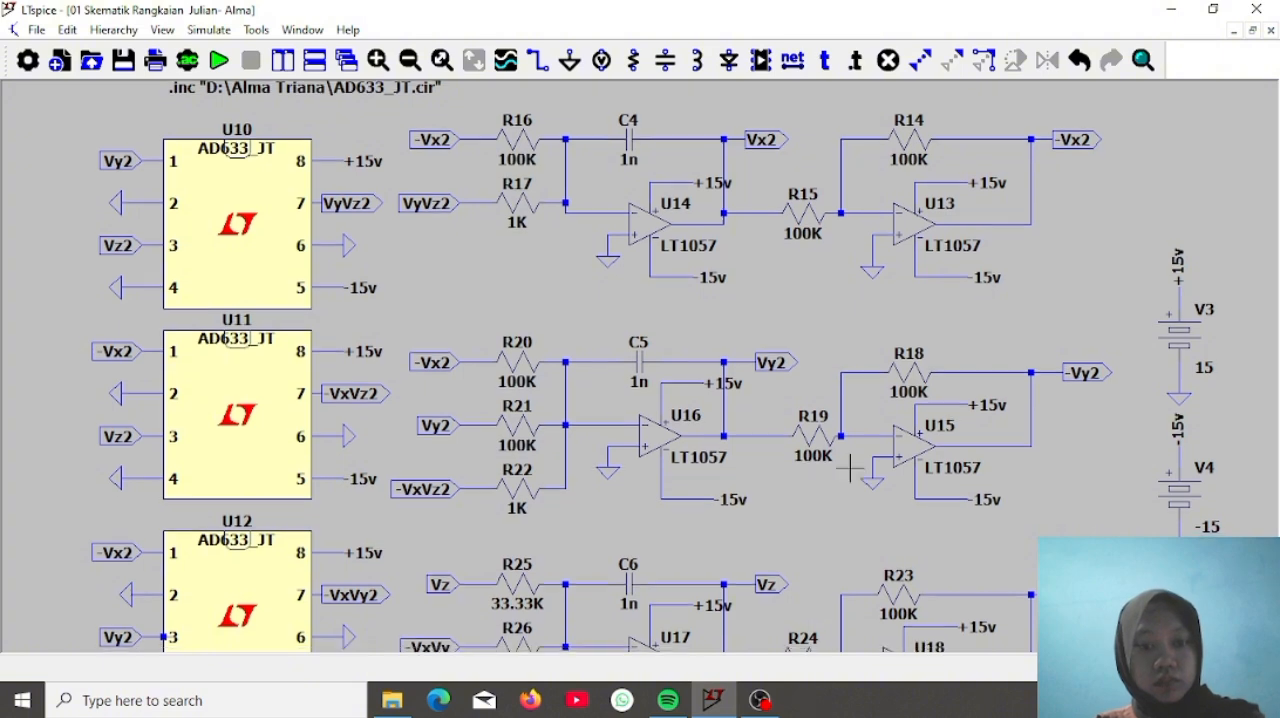
Rename the third integrator's input labels to Vz2 at R25 and -VxVy2 at R26
{"action": "left_click_drag", "start_coordinate": [850, 468], "coordinate": [869, 356]}
{"action": "right_click", "coordinate": [480, 396]}
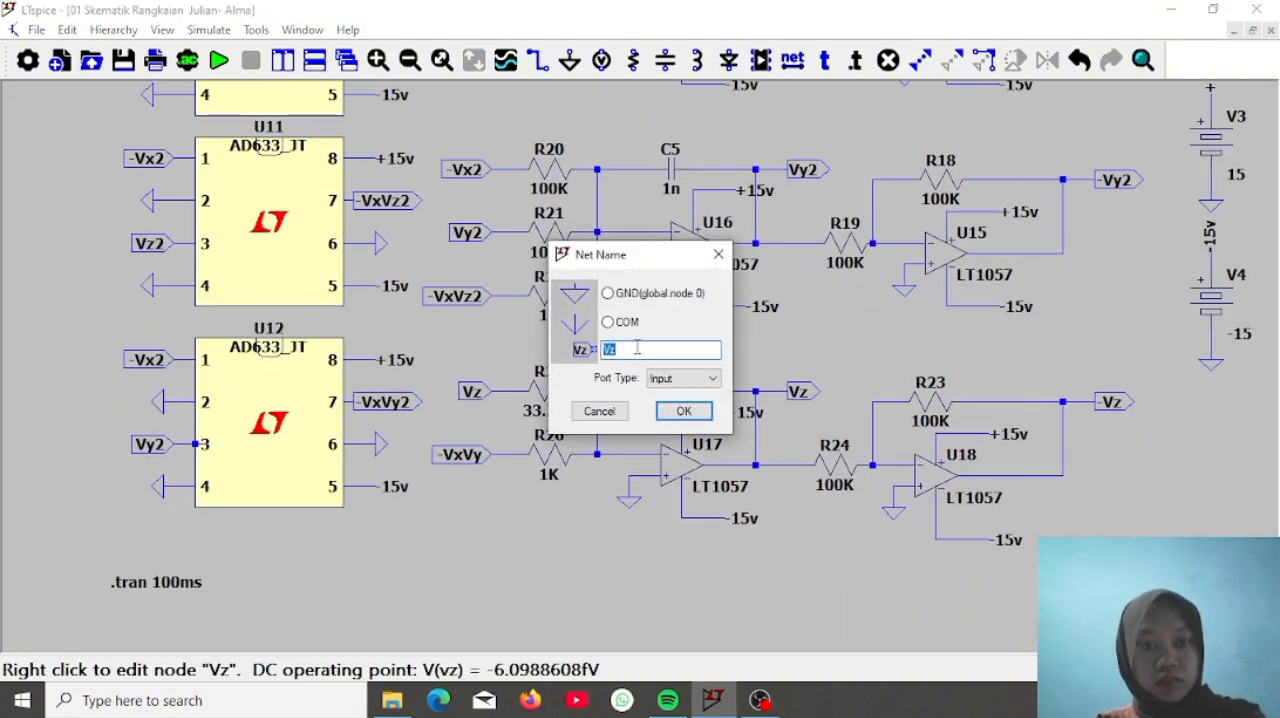
{"action": "type", "text": "2"}
{"action": "key", "text": "Return"}
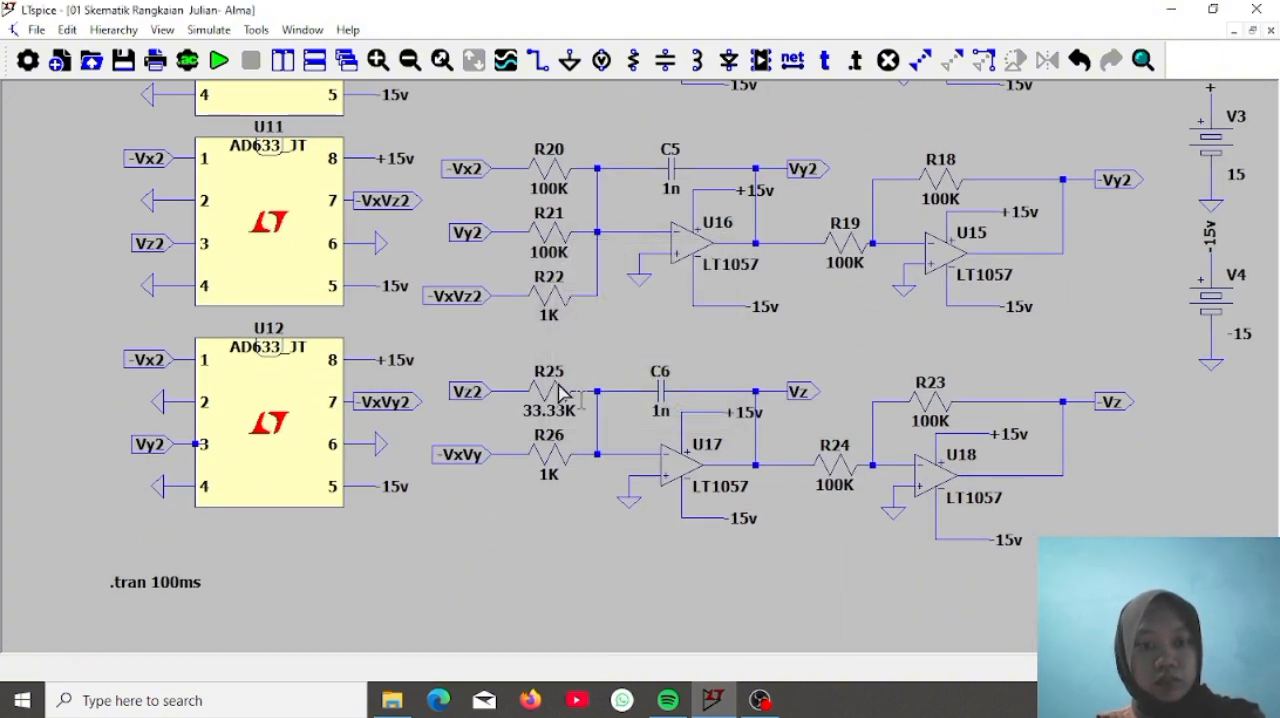
{"action": "right_click", "coordinate": [458, 457]}
{"action": "left_click", "coordinate": [651, 349]}
{"action": "type", "text": "2"}
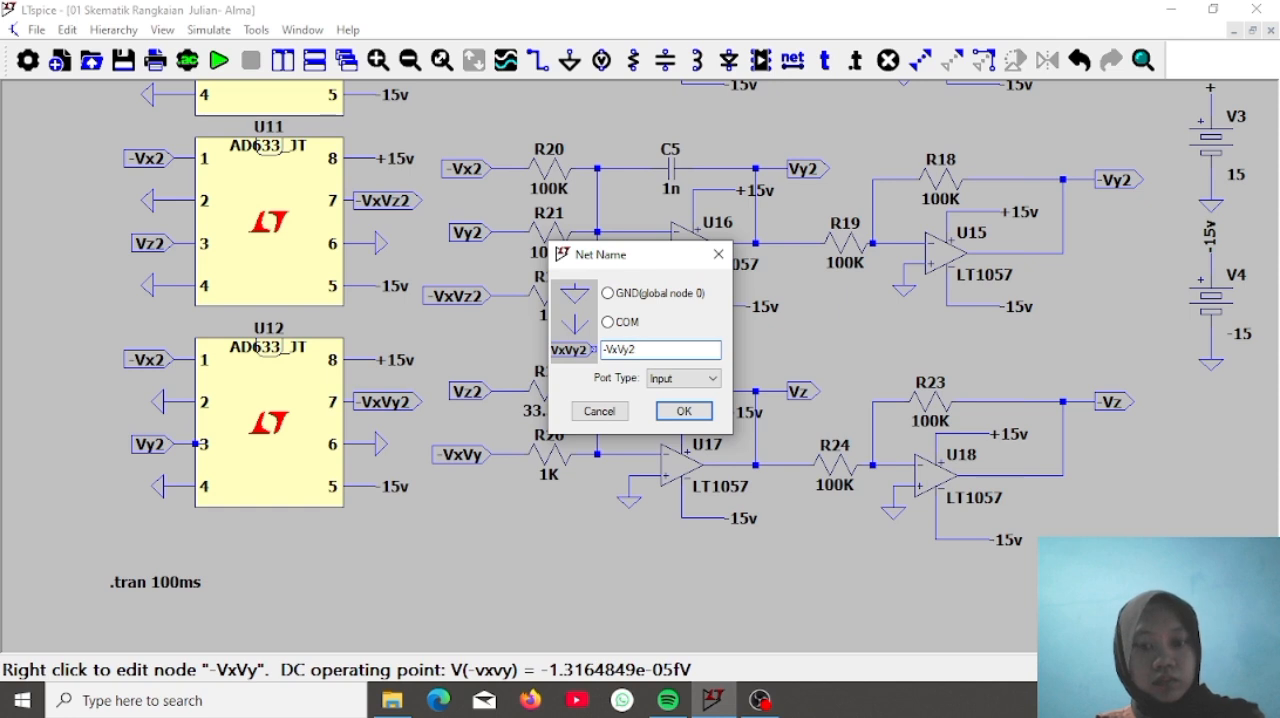
{"action": "key", "text": "Return"}
Rename the output label beside C6 to Vz2 and the inverter output label beside R23 to -Vz2
{"action": "right_click", "coordinate": [803, 395]}
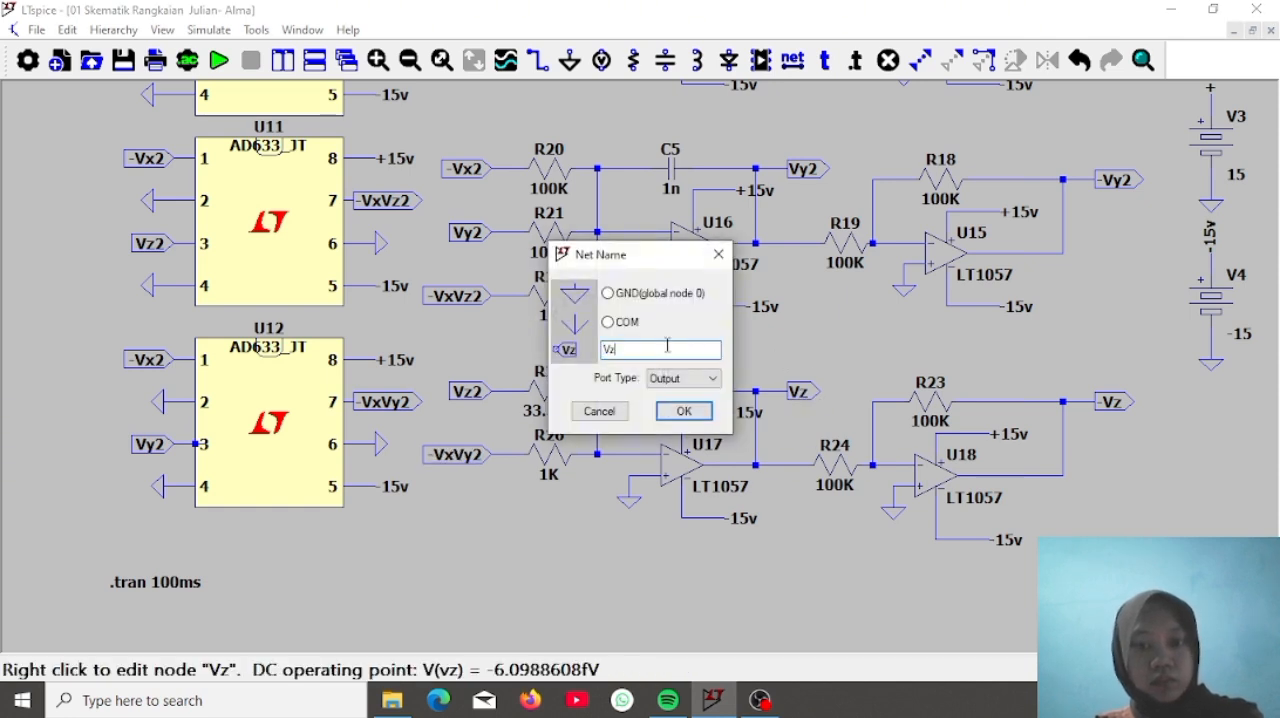
{"action": "type", "text": "2"}
{"action": "key", "text": "Return"}
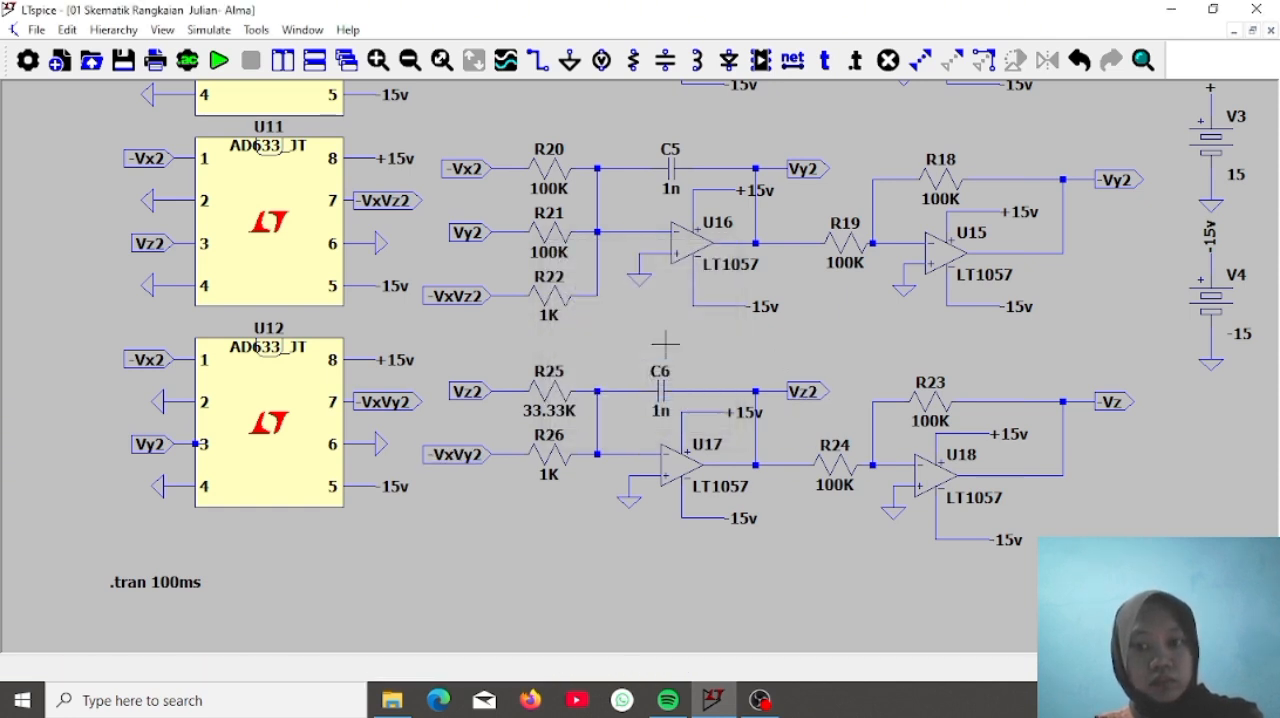
{"action": "right_click", "coordinate": [1130, 401]}
{"action": "left_click", "coordinate": [651, 349]}
{"action": "type", "text": "2"}
{"action": "key", "text": "Return"}
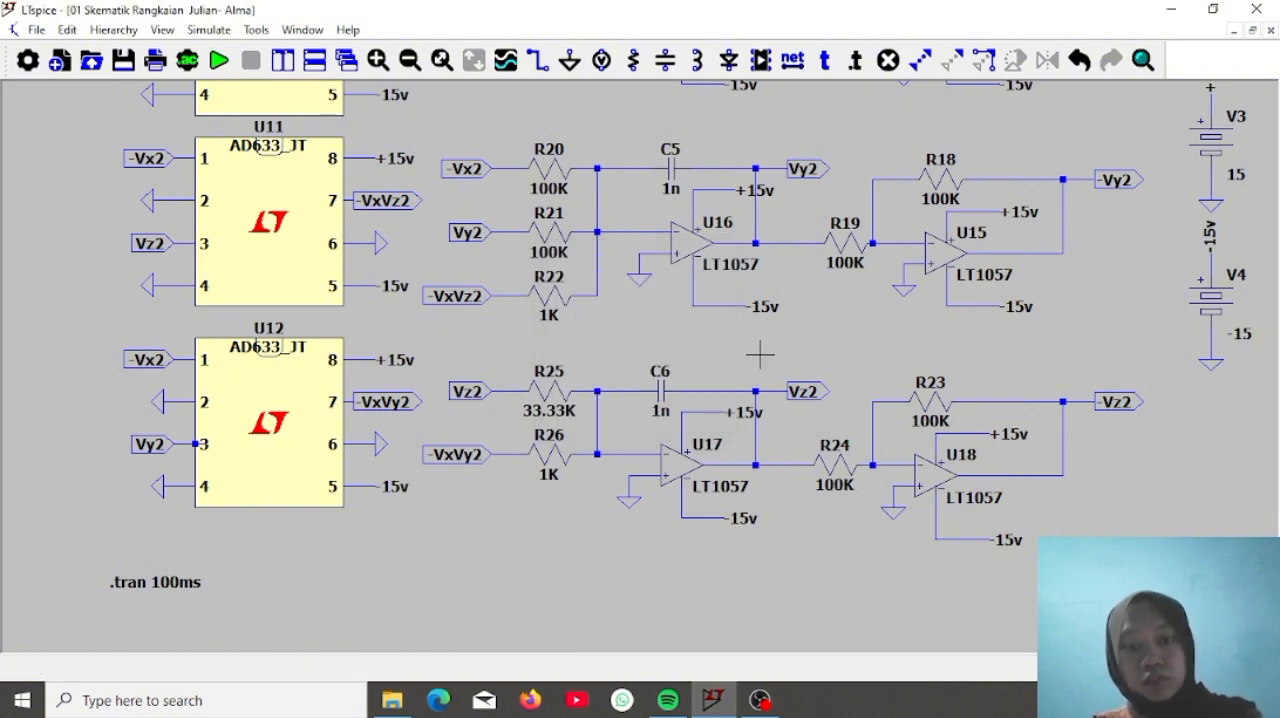
Rename the supply labels of the duplicated circuit's sources to -15v2 at V4 and +15v2 at V3
{"action": "right_click", "coordinate": [1209, 235]}
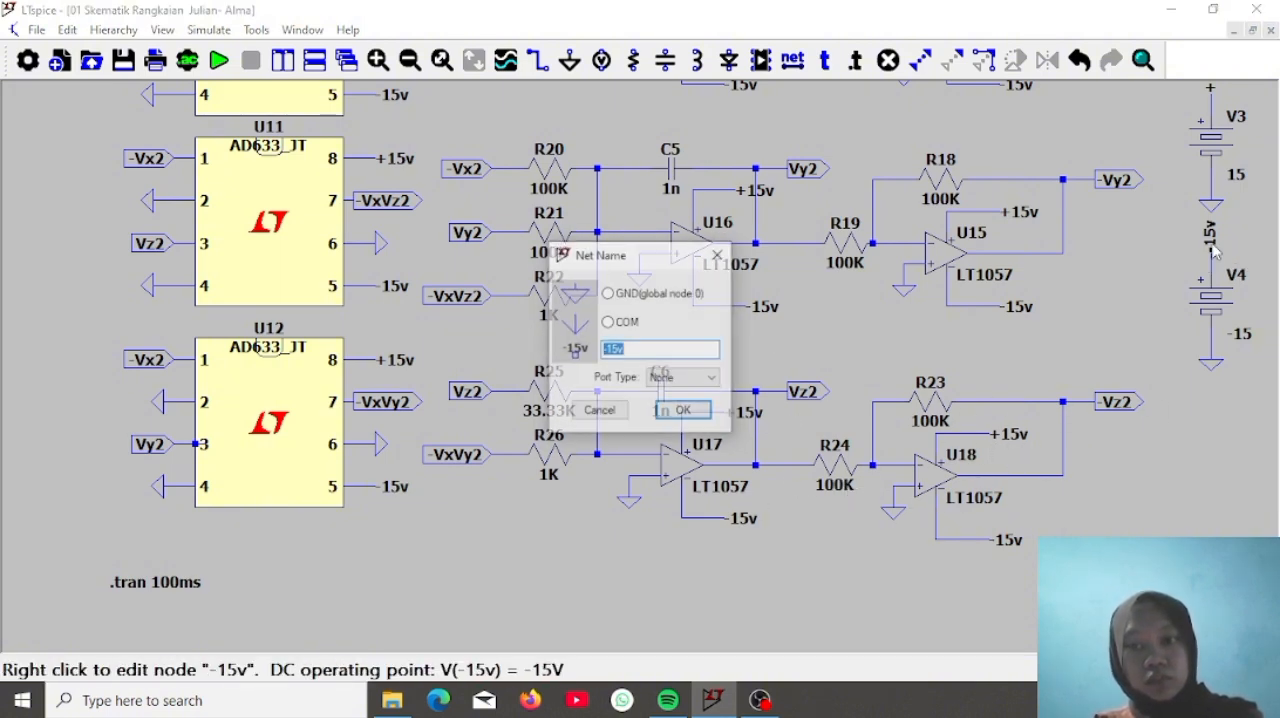
{"action": "type", "text": "2"}
{"action": "key", "text": "Return"}
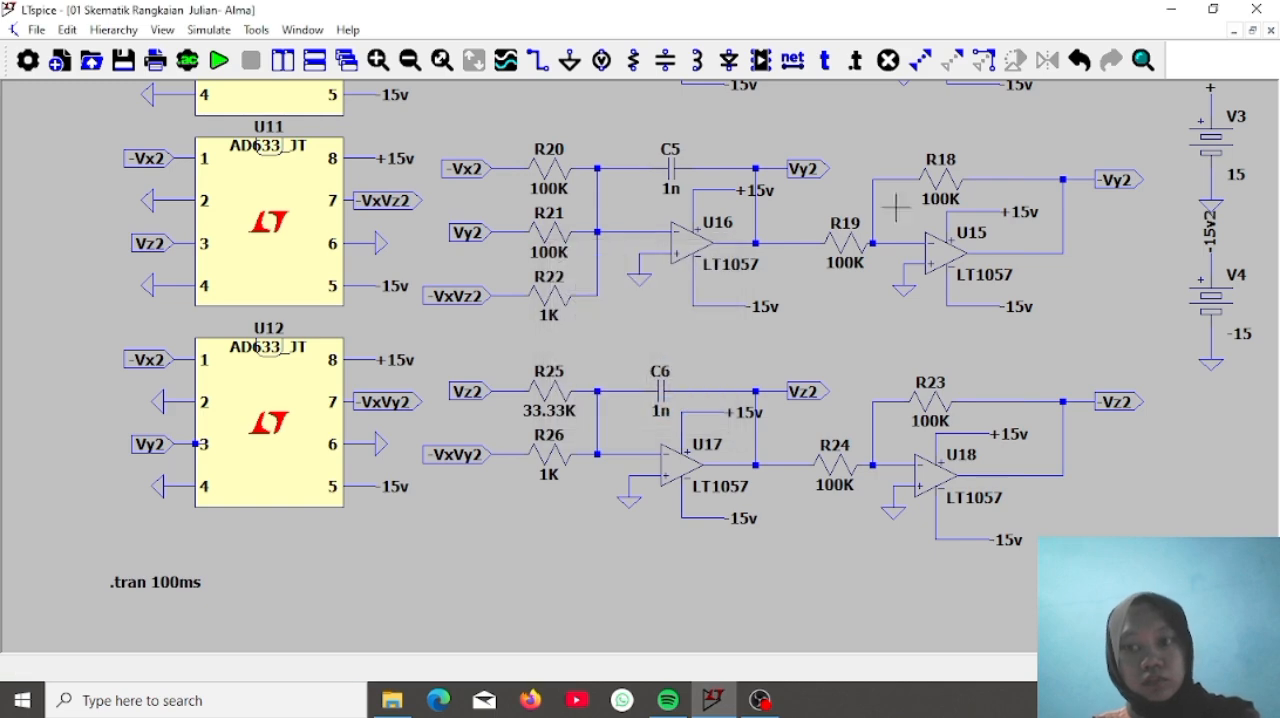
{"action": "left_click_drag", "start_coordinate": [1104, 244], "coordinate": [1044, 434]}
{"action": "right_click", "coordinate": [1150, 262]}
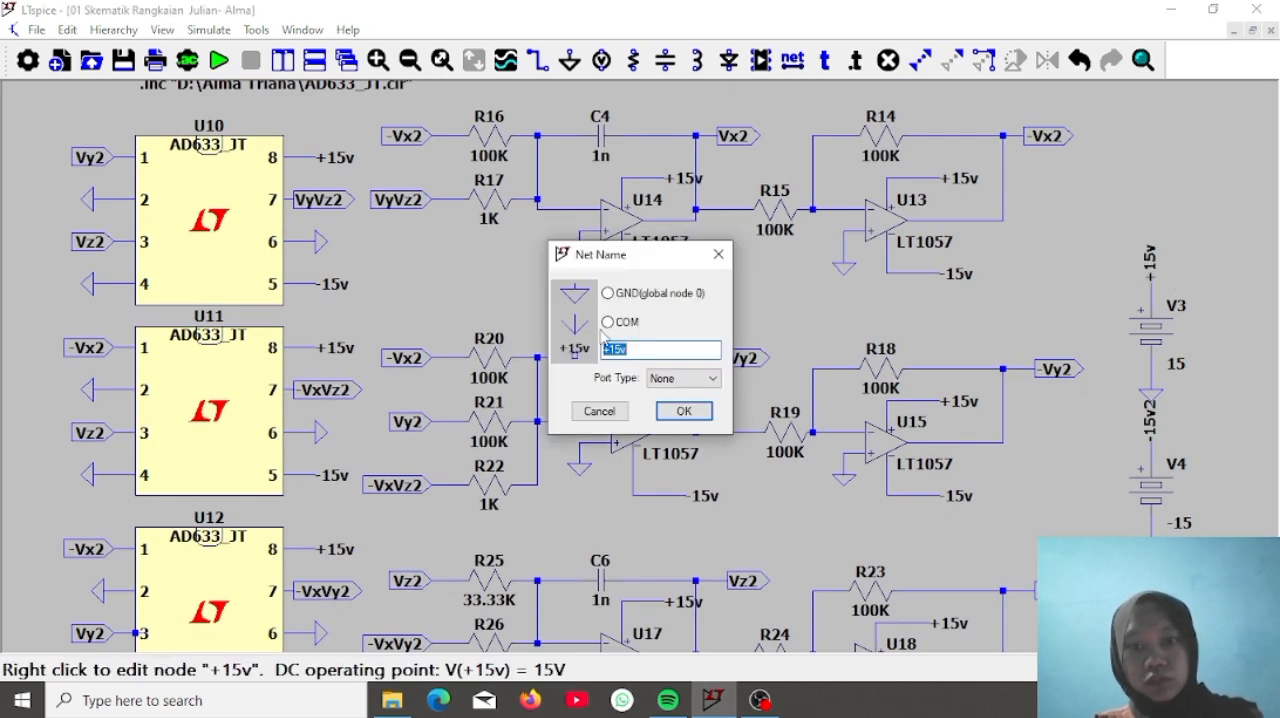
{"action": "left_click", "coordinate": [633, 346]}
{"action": "type", "text": "2"}
{"action": "key", "text": "Return"}
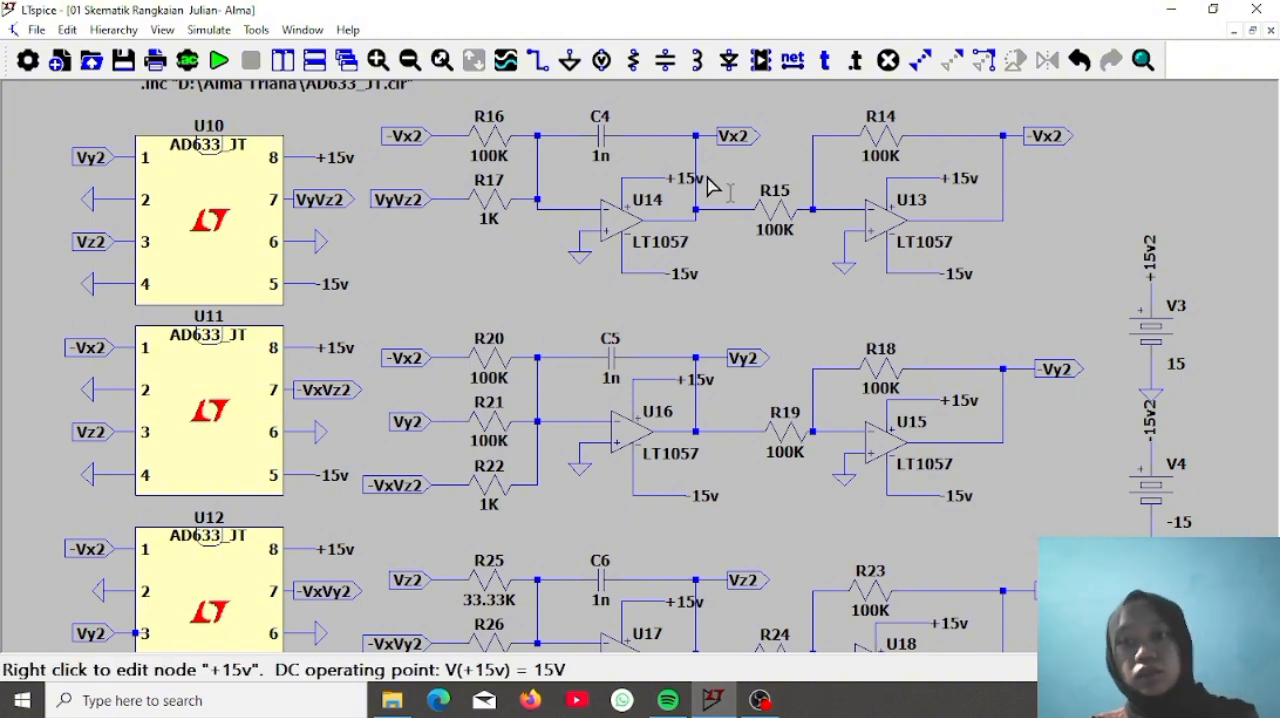
{"action": "left_click", "coordinate": [970, 178]}
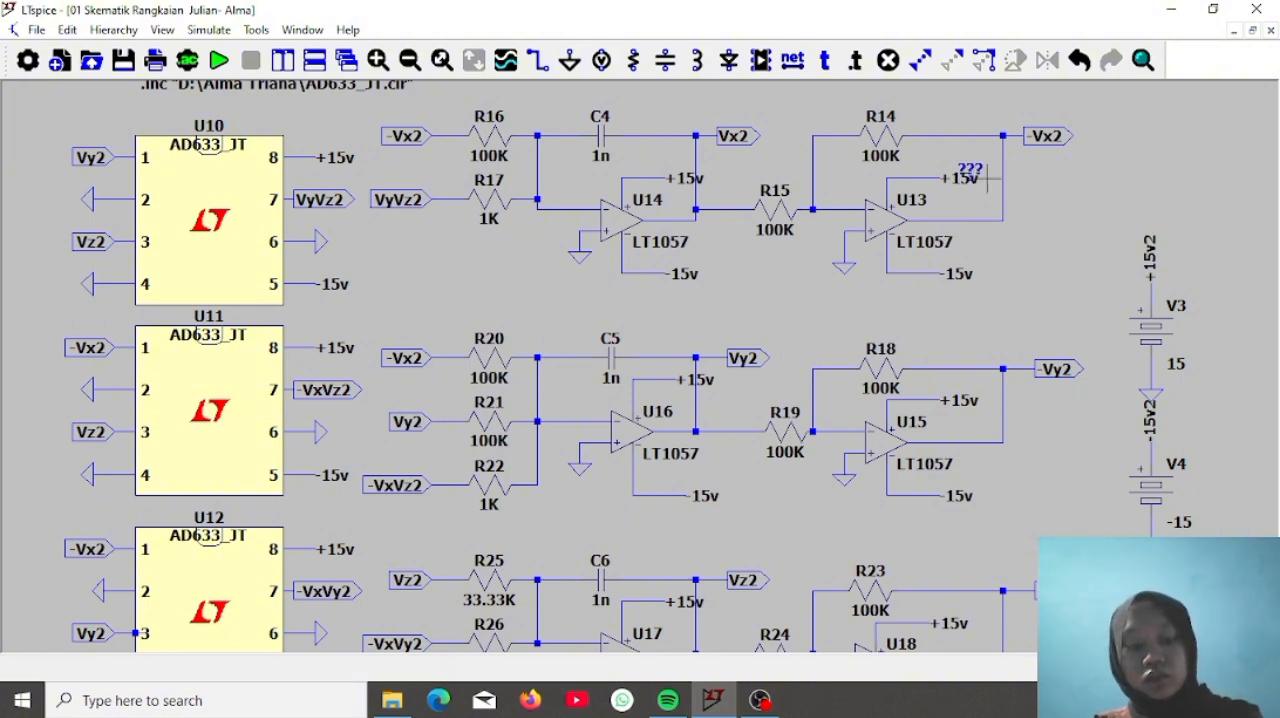
{"action": "key", "text": "F9"}
{"action": "left_click", "coordinate": [971, 178]}
{"action": "key", "text": "F9"}
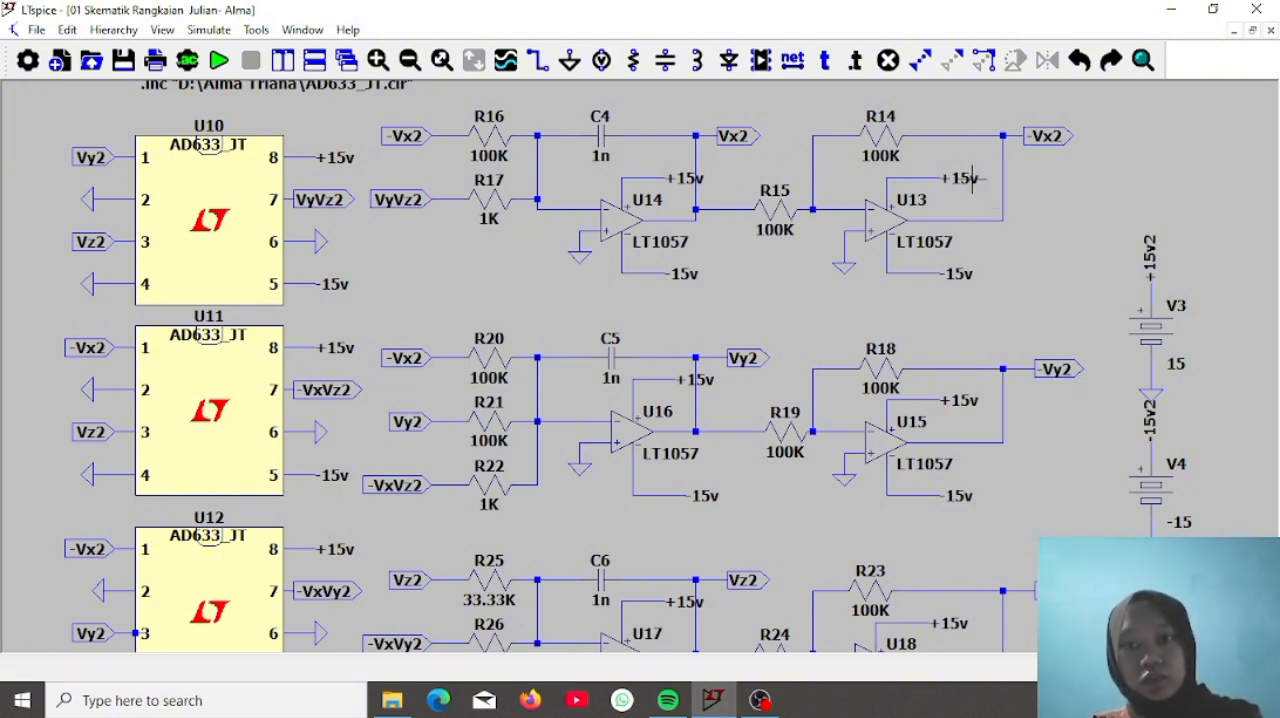
Rename the supply labels of inverter op-amp U13 to +15v2 and -15v2
{"action": "right_click", "coordinate": [970, 180]}
{"action": "left_click", "coordinate": [688, 350]}
{"action": "type", "text": "2"}
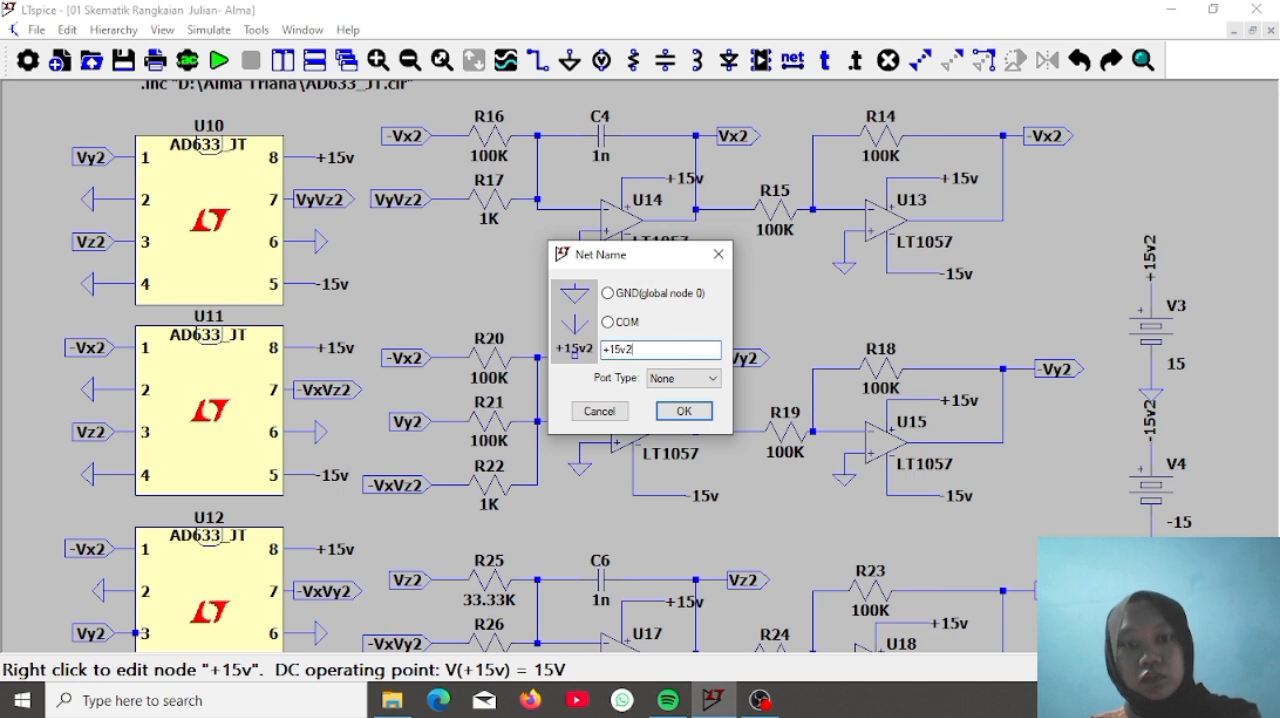
{"action": "key", "text": "Return"}
{"action": "right_click", "coordinate": [961, 276]}
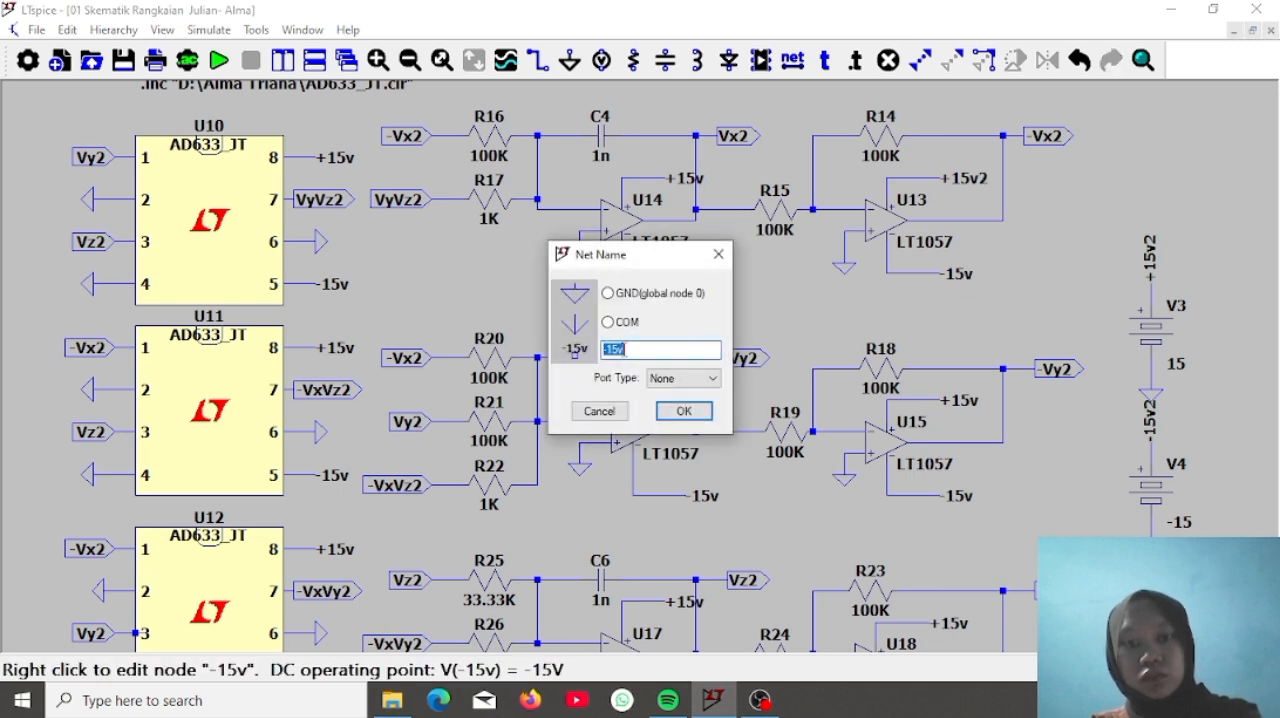
{"action": "type", "text": "2"}
{"action": "key", "text": "Return"}
Rename the supply labels of integrator op-amp U14 to +15v2 and -15v2
{"action": "right_click", "coordinate": [688, 180]}
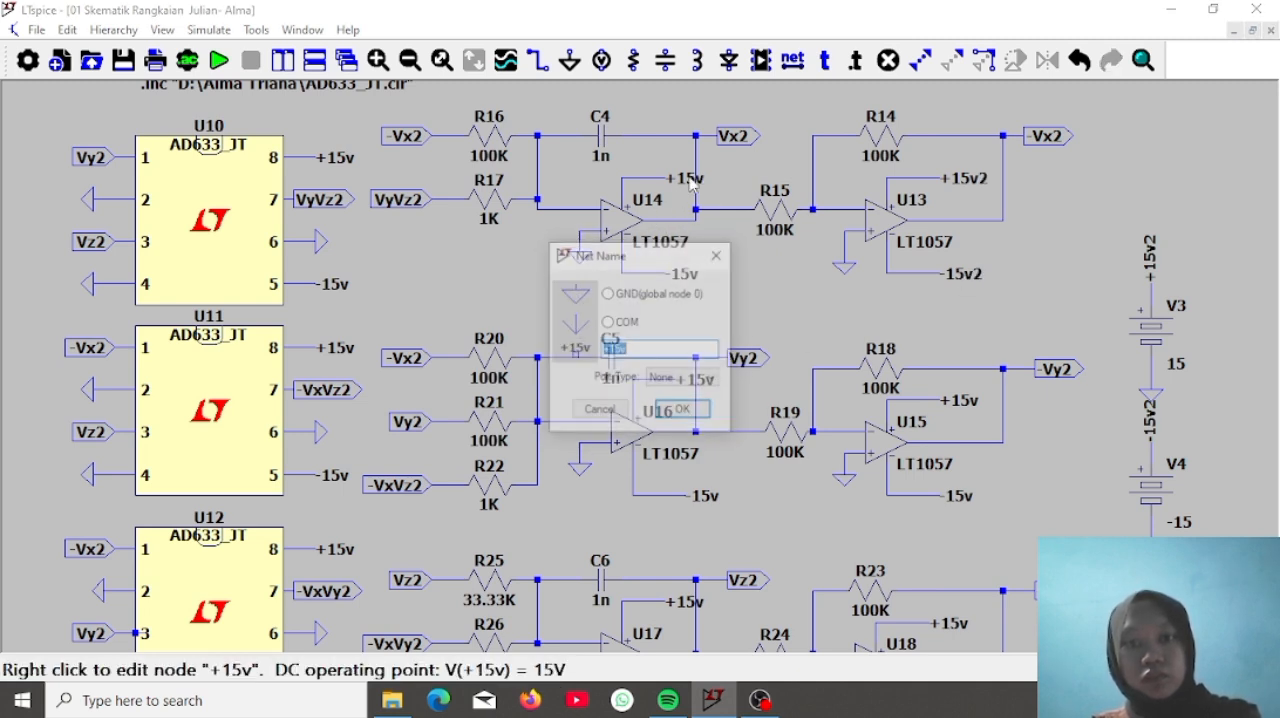
{"action": "left_click", "coordinate": [644, 348]}
{"action": "type", "text": "2"}
{"action": "key", "text": "Return"}
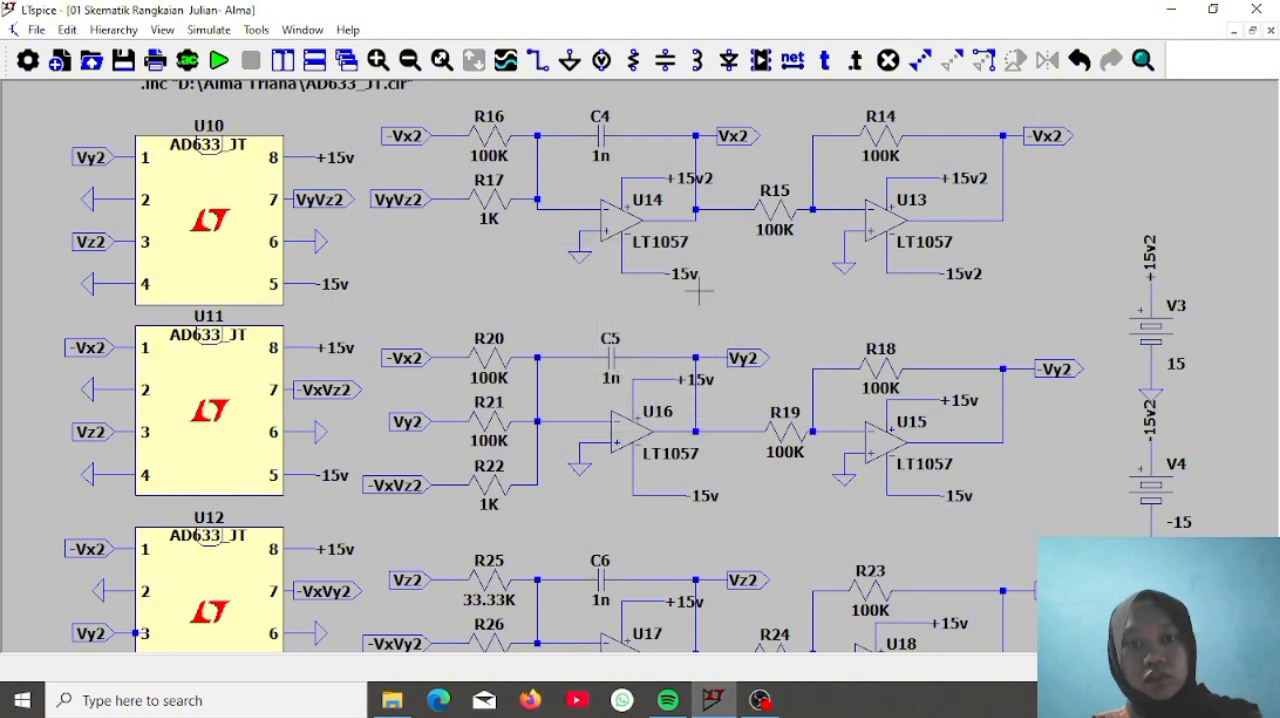
{"action": "right_click", "coordinate": [690, 280]}
{"action": "left_click", "coordinate": [678, 351]}
{"action": "type", "text": "2"}
{"action": "key", "text": "Return"}
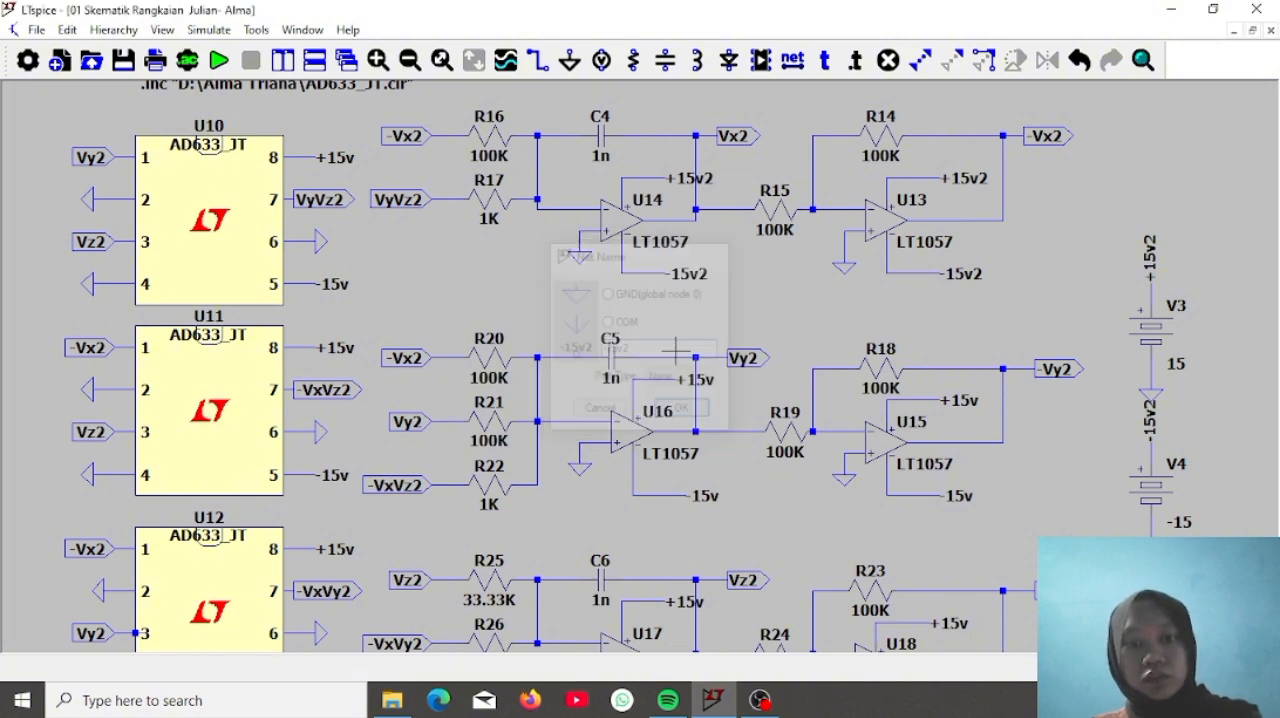
Rename the supply labels of integrator op-amp U16 to +15v2 and -15v2
{"action": "right_click", "coordinate": [705, 390]}
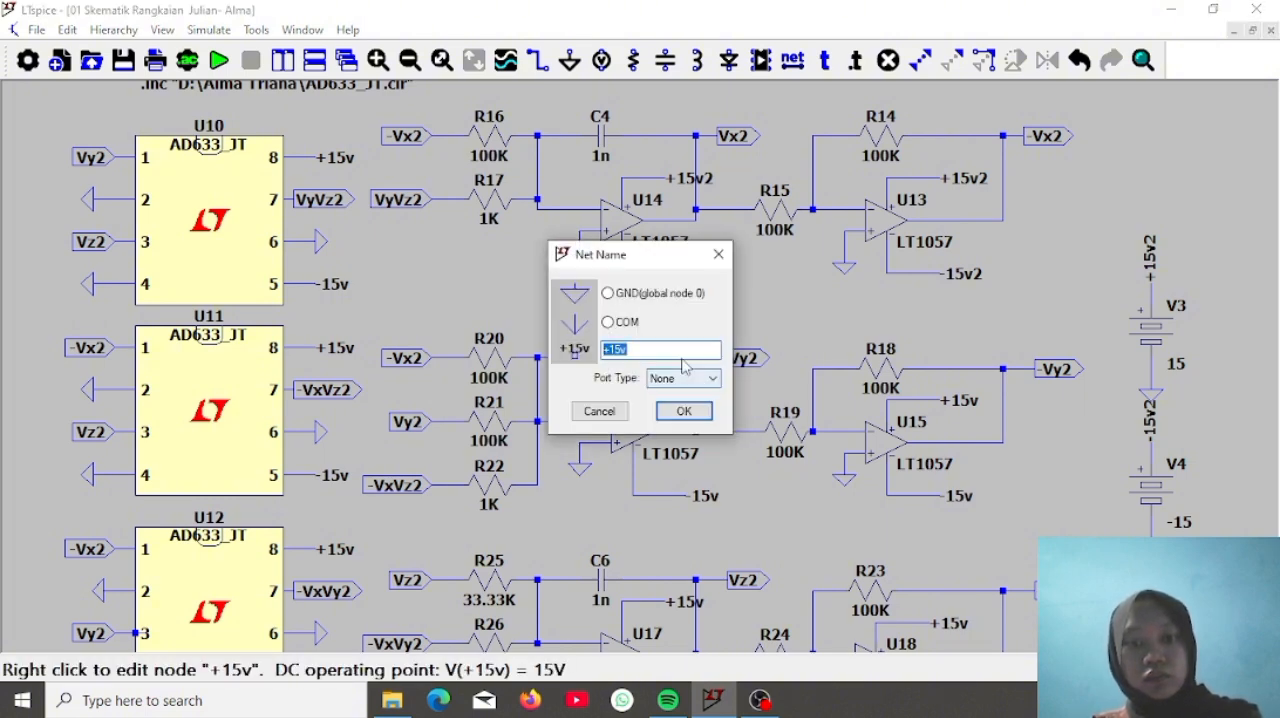
{"action": "left_click", "coordinate": [686, 349]}
{"action": "type", "text": "2"}
{"action": "key", "text": "Return"}
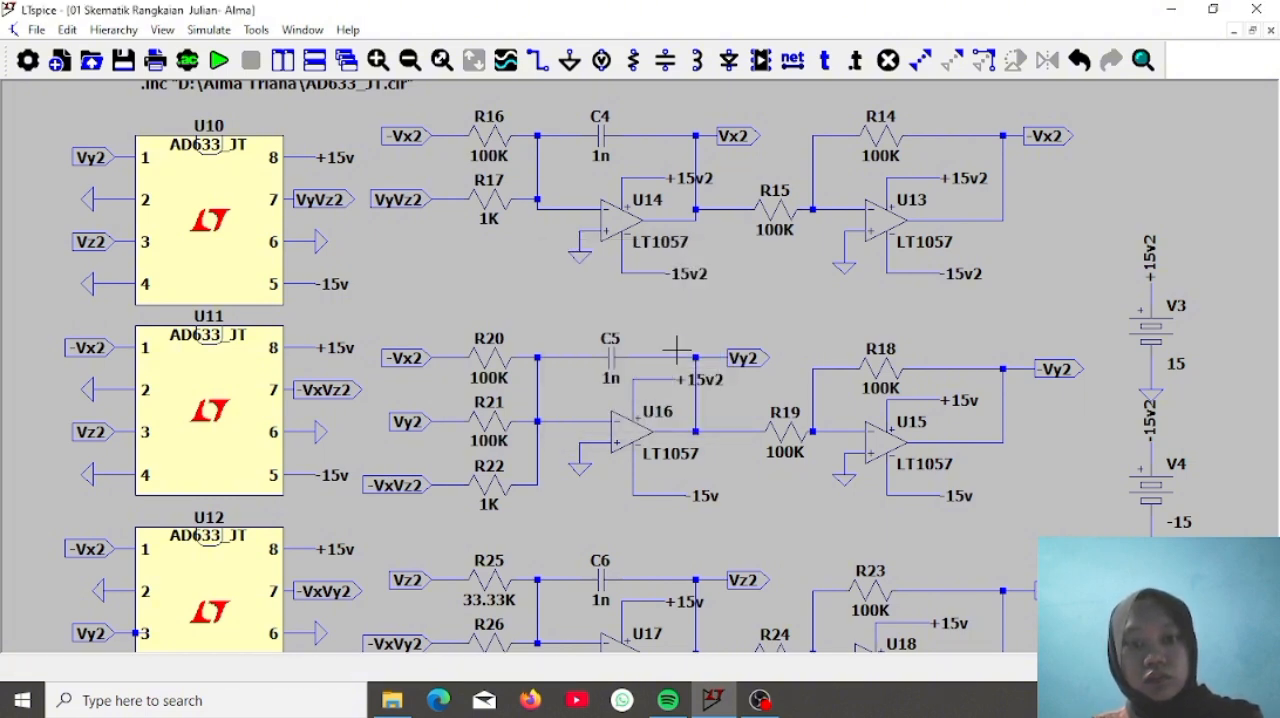
{"action": "right_click", "coordinate": [705, 500]}
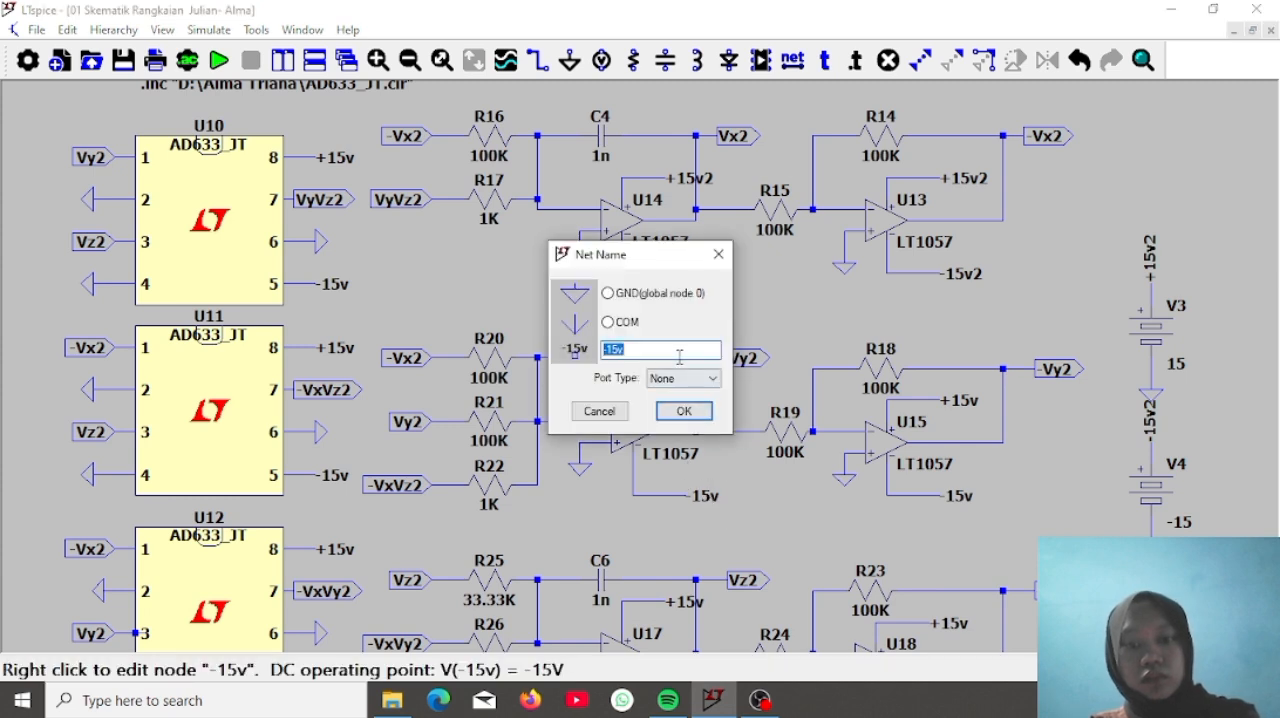
{"action": "type", "text": "2"}
{"action": "key", "text": "Return"}
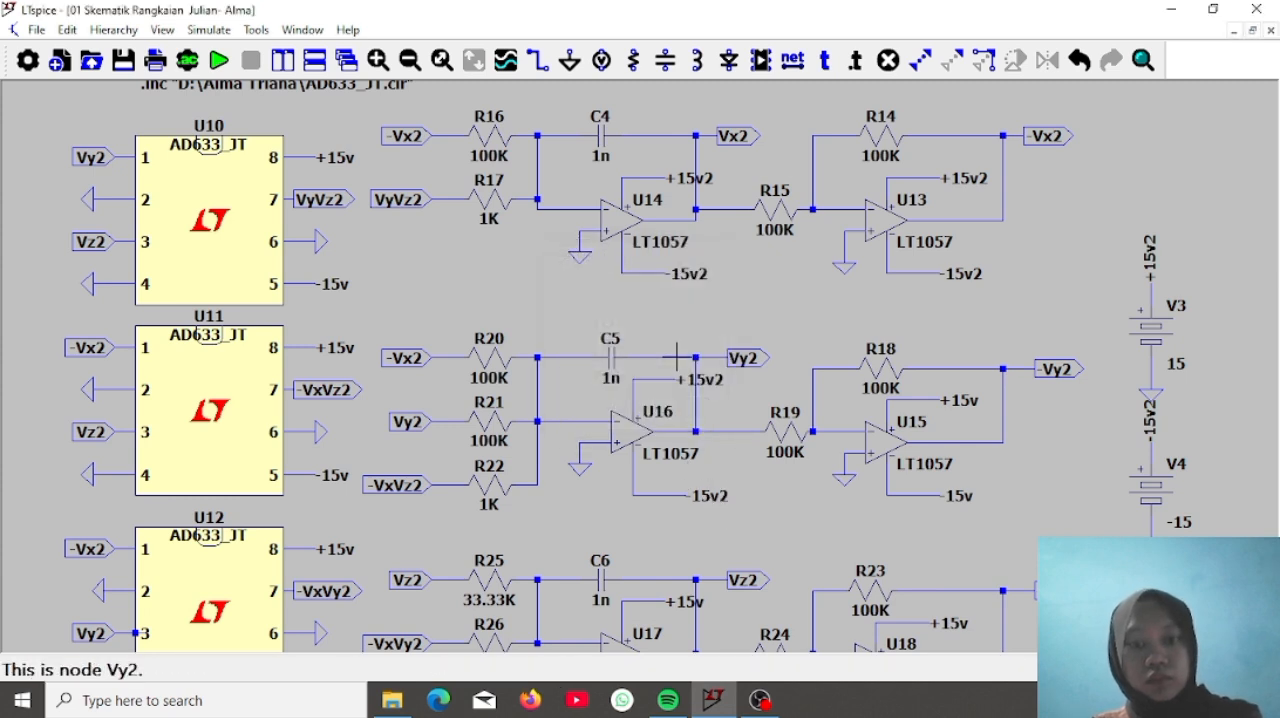
Rename the supply labels of integrator op-amp U17 to +15v2 and -15v2
{"action": "right_click", "coordinate": [687, 606]}
{"action": "left_click", "coordinate": [669, 353]}
{"action": "type", "text": "2"}
{"action": "key", "text": "Return"}
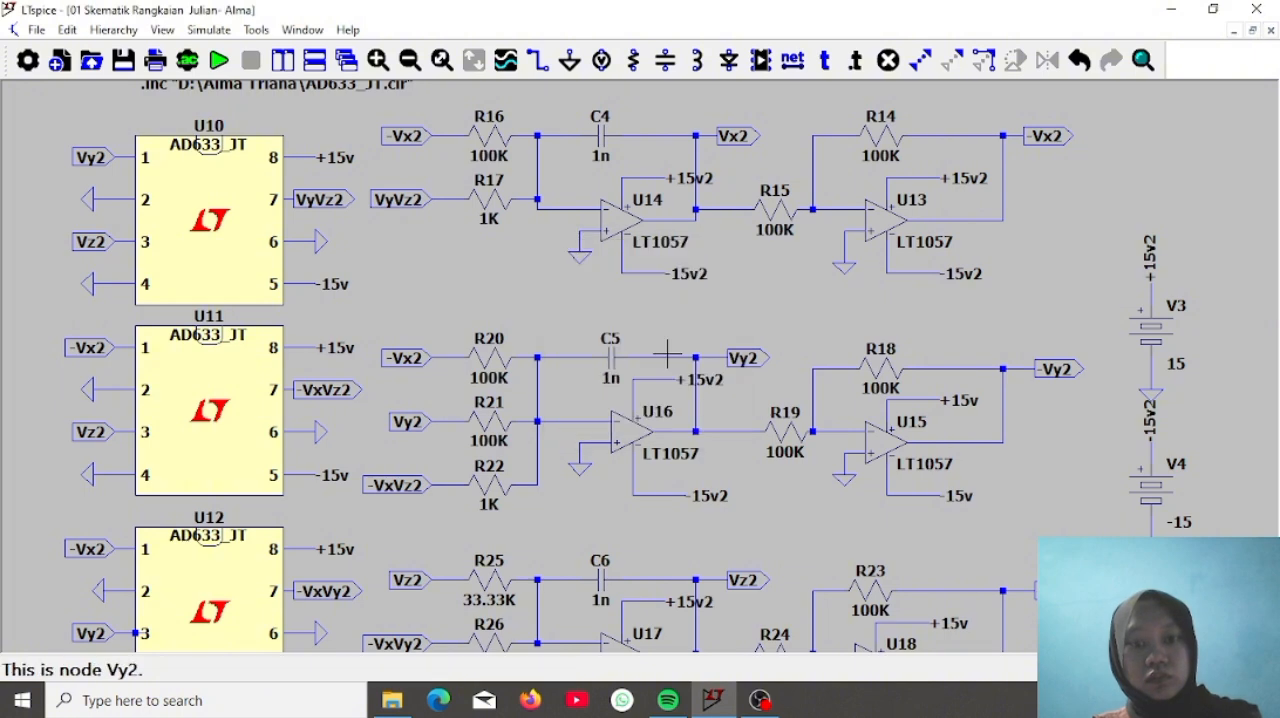
{"action": "scroll", "coordinate": [751, 518], "scroll_direction": "down", "scroll_amount": 3}
{"action": "right_click", "coordinate": [688, 393]}
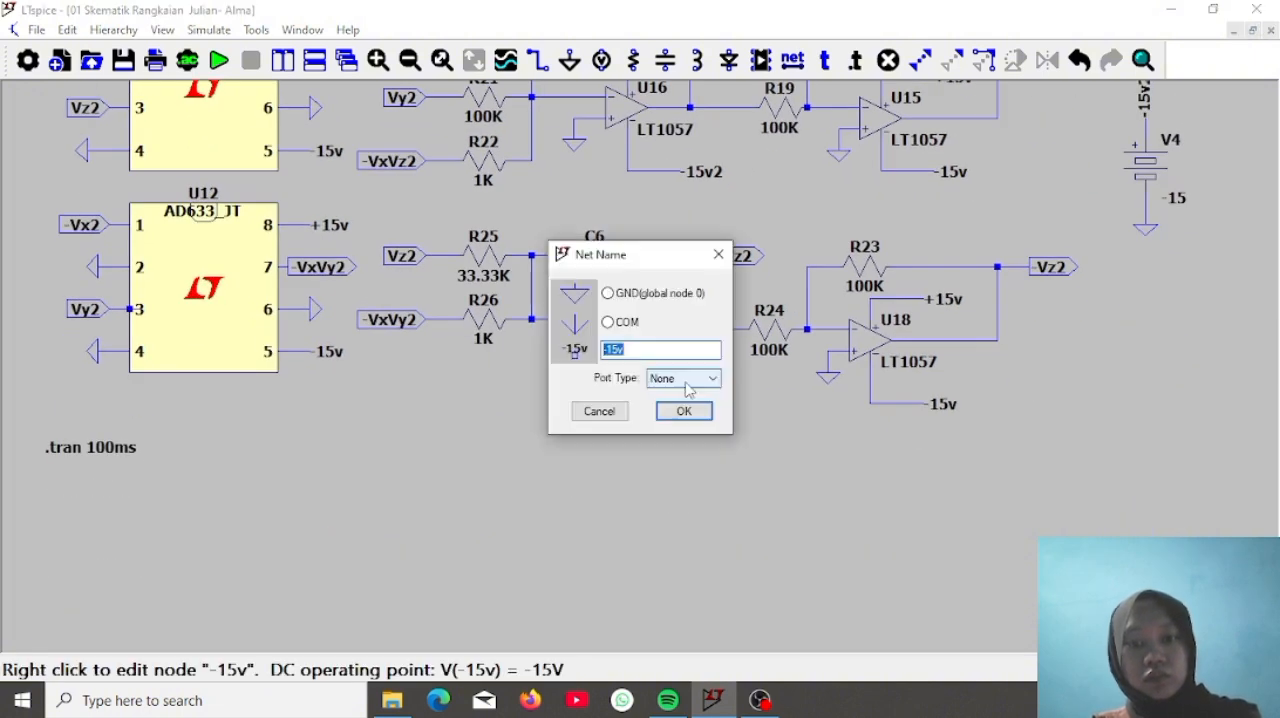
{"action": "left_click", "coordinate": [675, 348]}
{"action": "type", "text": "2"}
{"action": "key", "text": "Return"}
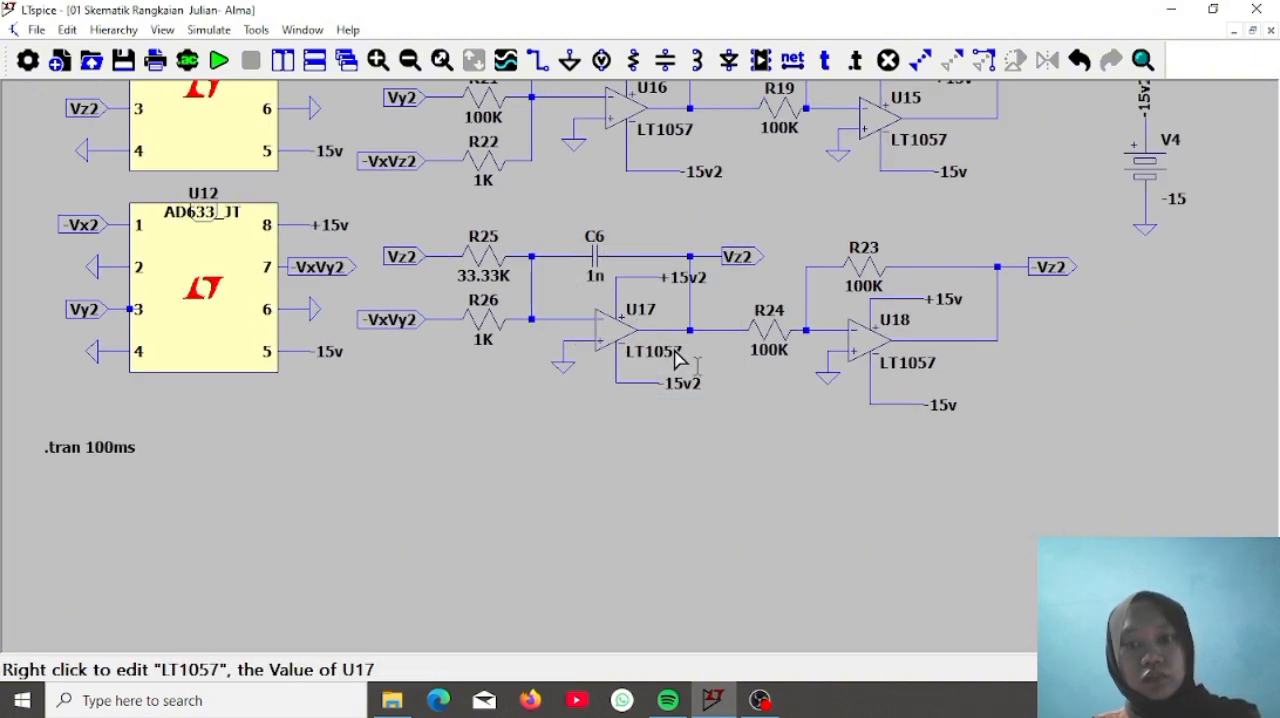
Rename the supply labels of inverter op-amp U18 to +15v2 and -15v2
{"action": "right_click", "coordinate": [940, 306]}
{"action": "type", "text": "2"}
{"action": "key", "text": "Return"}
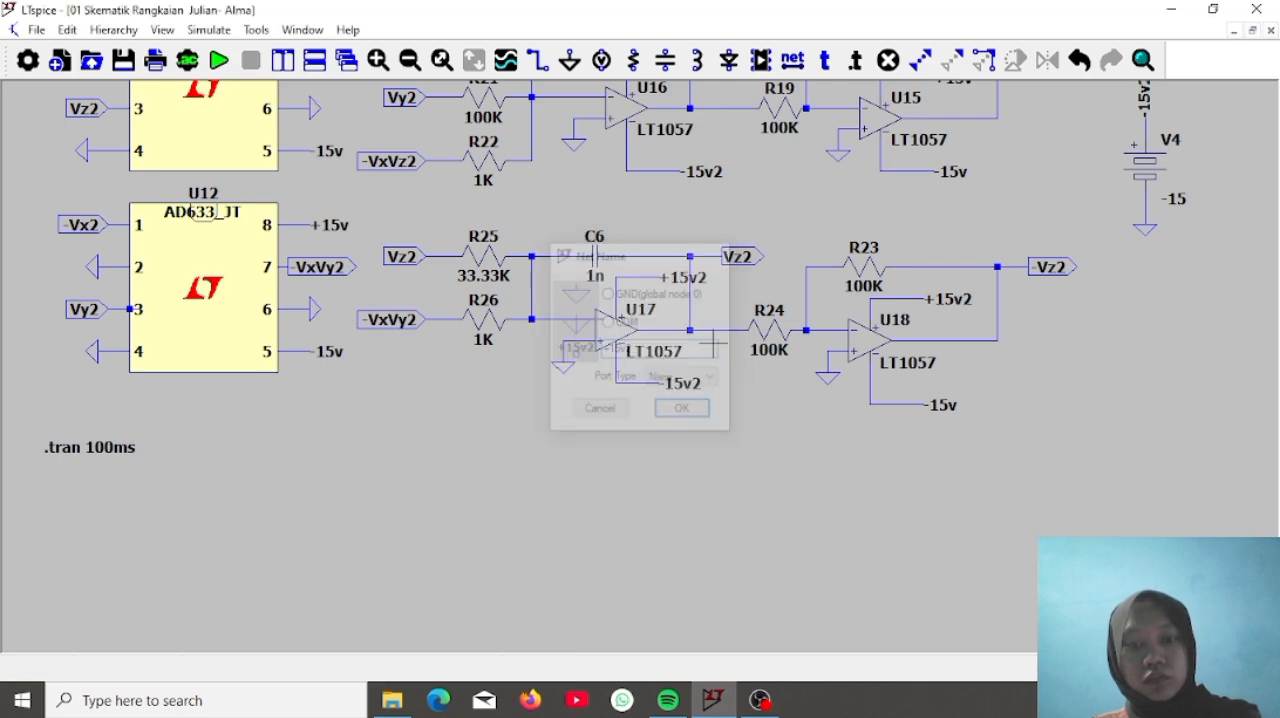
{"action": "right_click", "coordinate": [941, 407]}
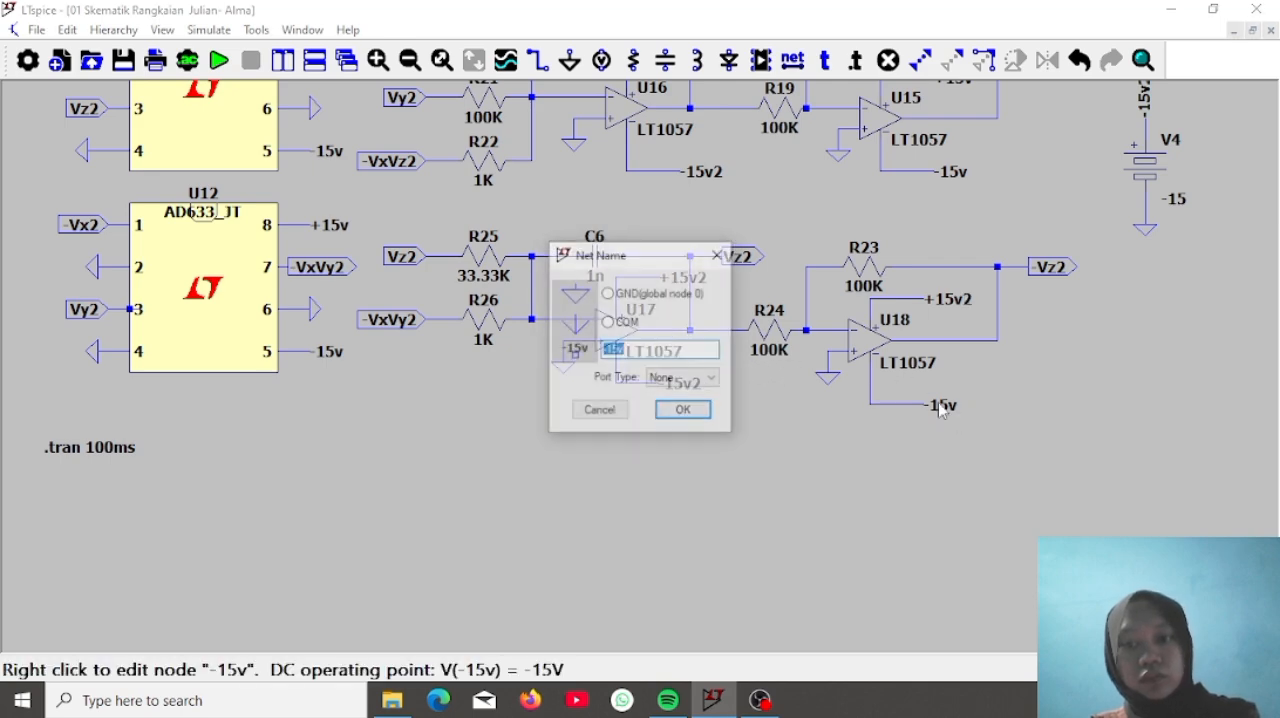
{"action": "left_click", "coordinate": [696, 353]}
{"action": "type", "text": "2"}
{"action": "key", "text": "Return"}
Rename the supply labels of inverter op-amp U15 to -15v2 and +15v2
{"action": "left_click_drag", "start_coordinate": [878, 199], "coordinate": [712, 507]}
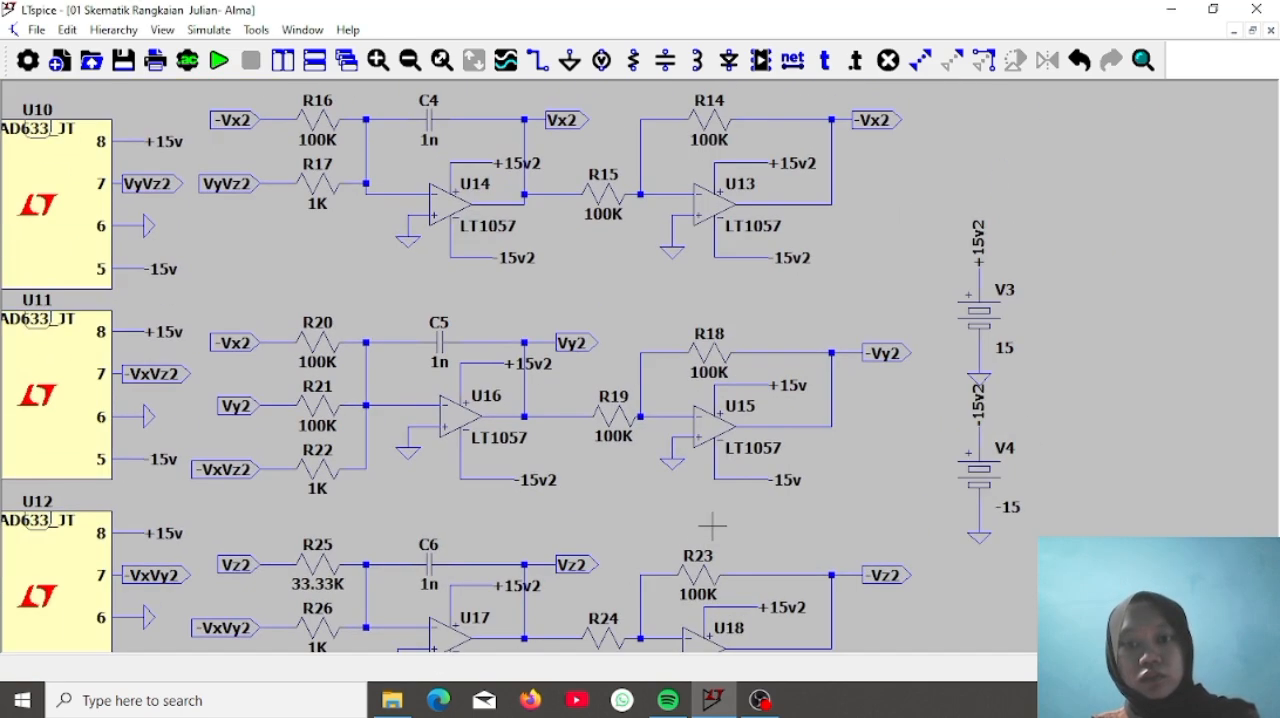
{"action": "right_click", "coordinate": [789, 487]}
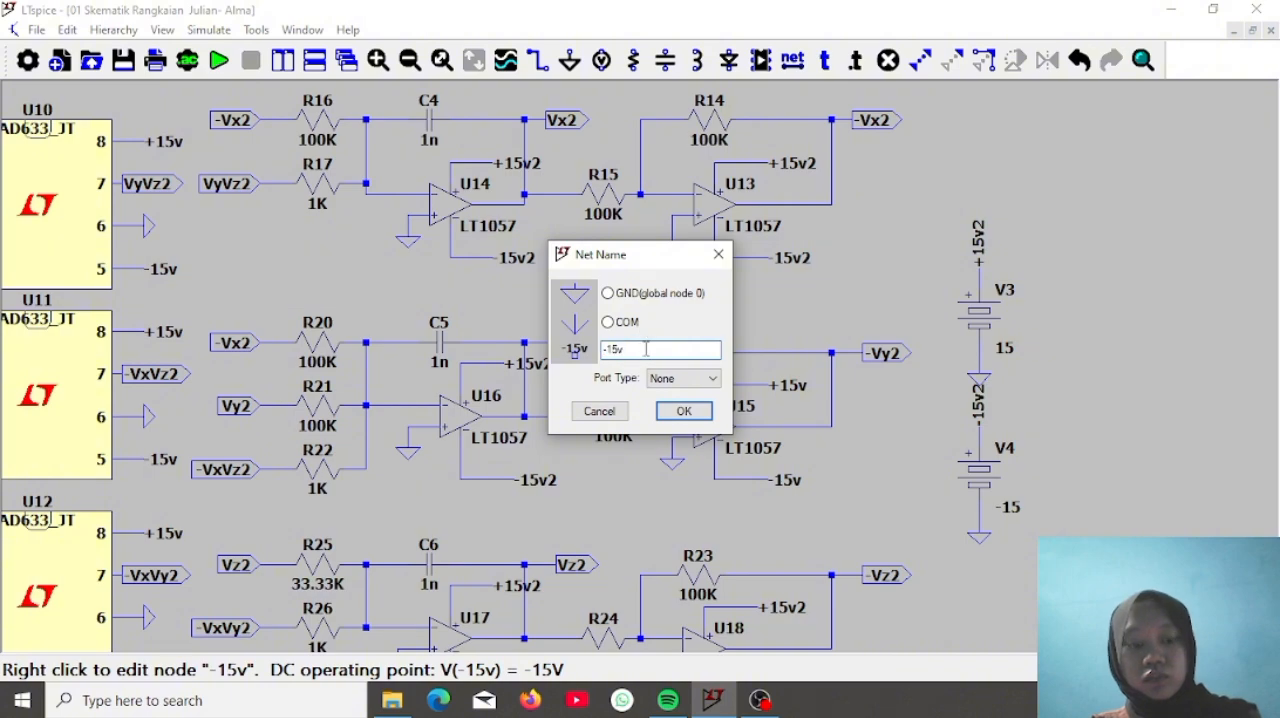
{"action": "type", "text": "2"}
{"action": "key", "text": "Return"}
{"action": "right_click", "coordinate": [795, 388]}
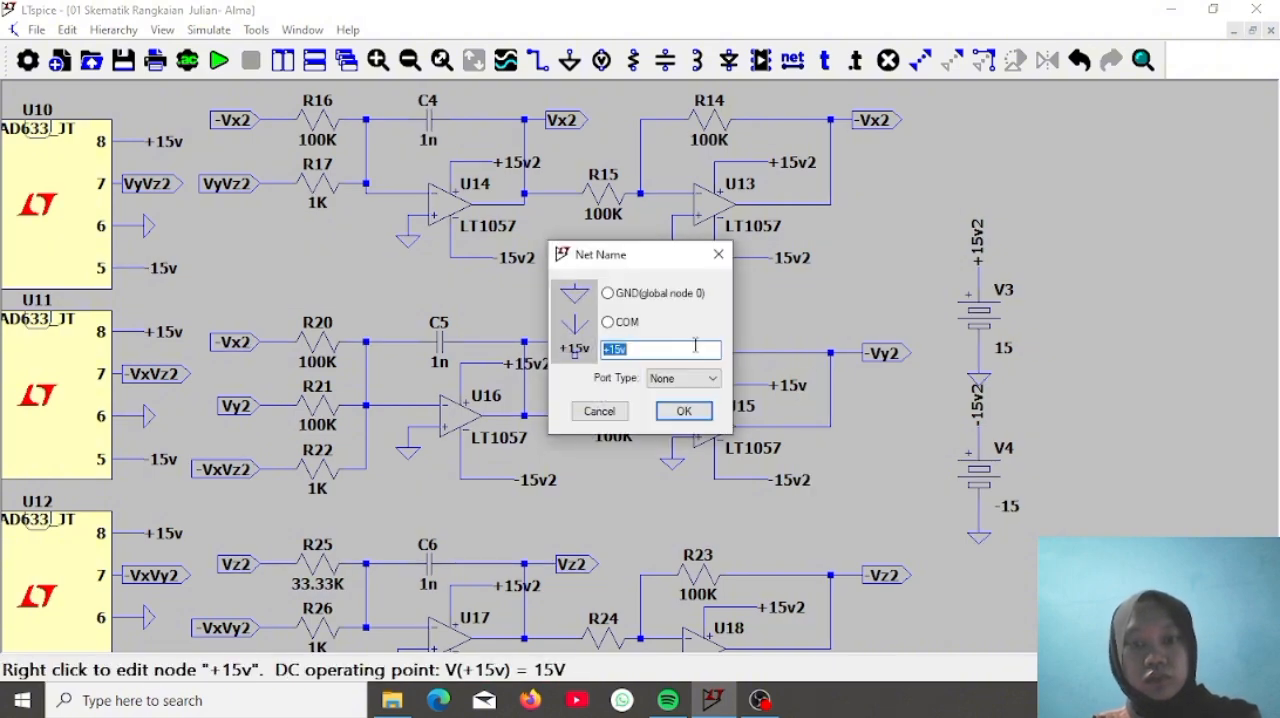
{"action": "left_click", "coordinate": [675, 349]}
{"action": "type", "text": "2"}
{"action": "key", "text": "Return"}
Rename the supply labels of multiplier U12 to -15v2 at pin 5 and +15v2 at pin 8
{"action": "left_click_drag", "start_coordinate": [519, 385], "coordinate": [888, 258]}
{"action": "left_click_drag", "start_coordinate": [771, 379], "coordinate": [766, 337]}
{"action": "right_click", "coordinate": [493, 501]}
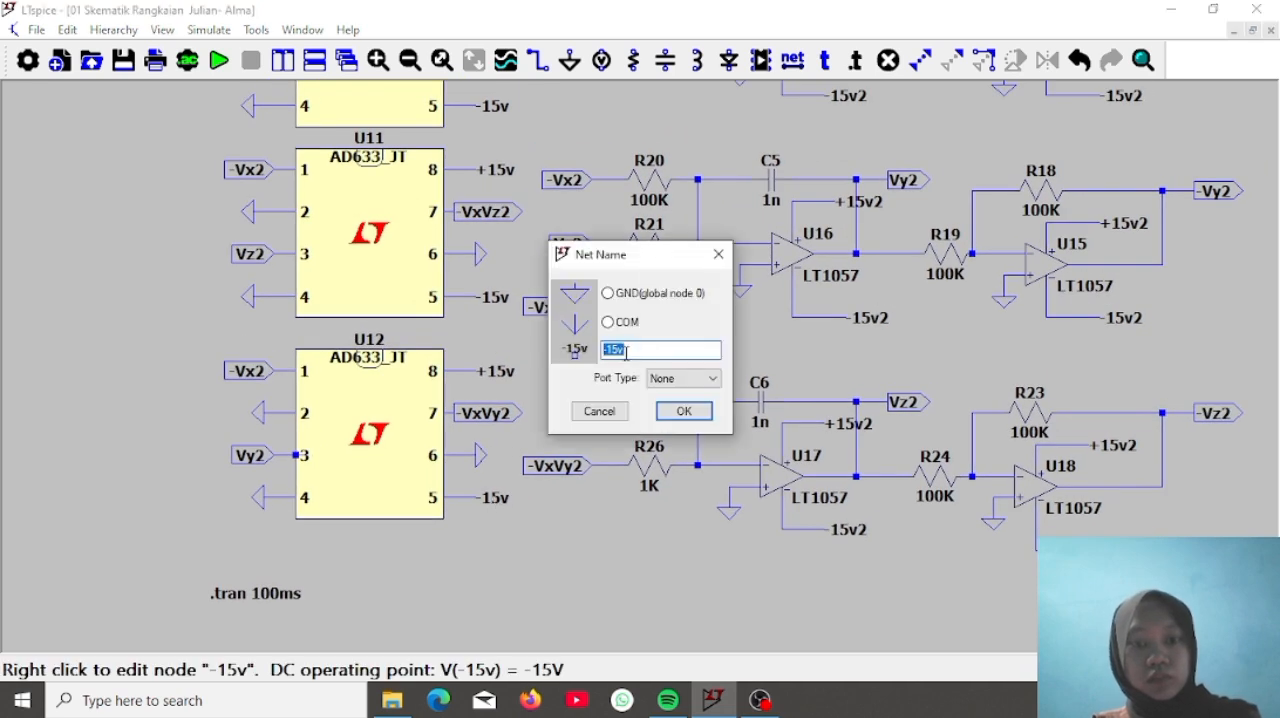
{"action": "type", "text": "2"}
{"action": "key", "text": "Return"}
{"action": "right_click", "coordinate": [497, 371]}
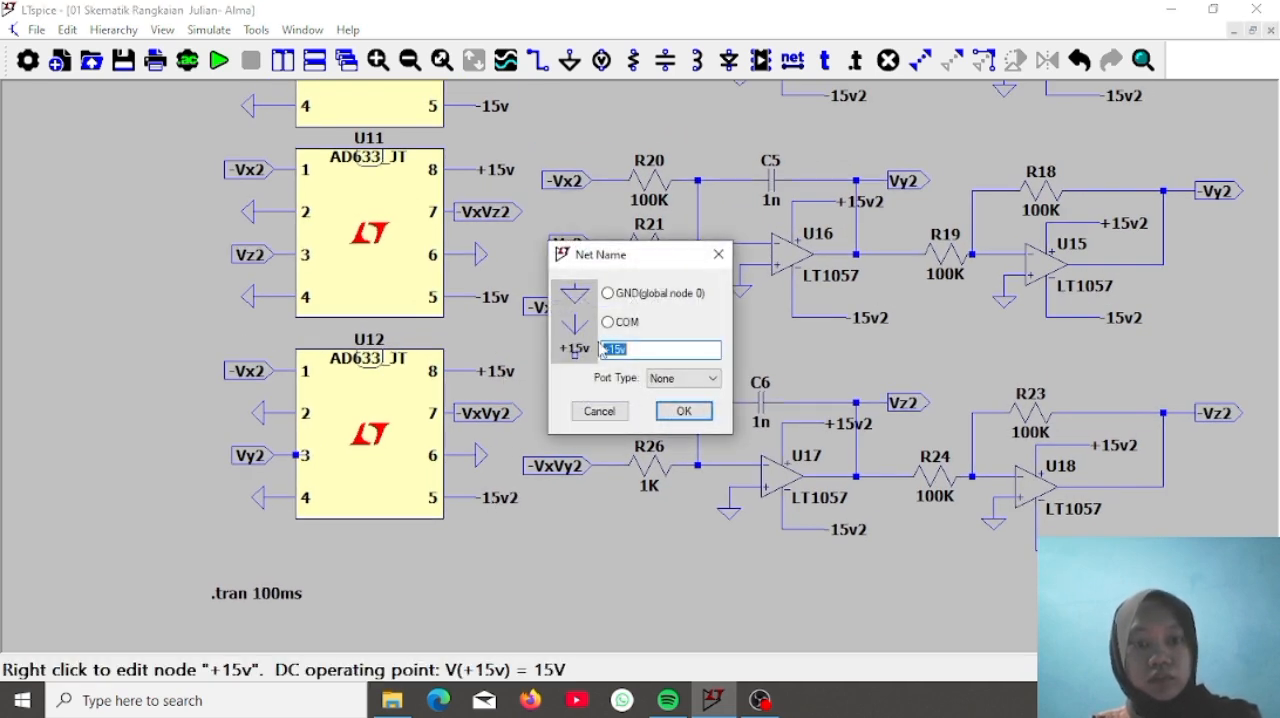
{"action": "type", "text": "2"}
{"action": "key", "text": "Return"}
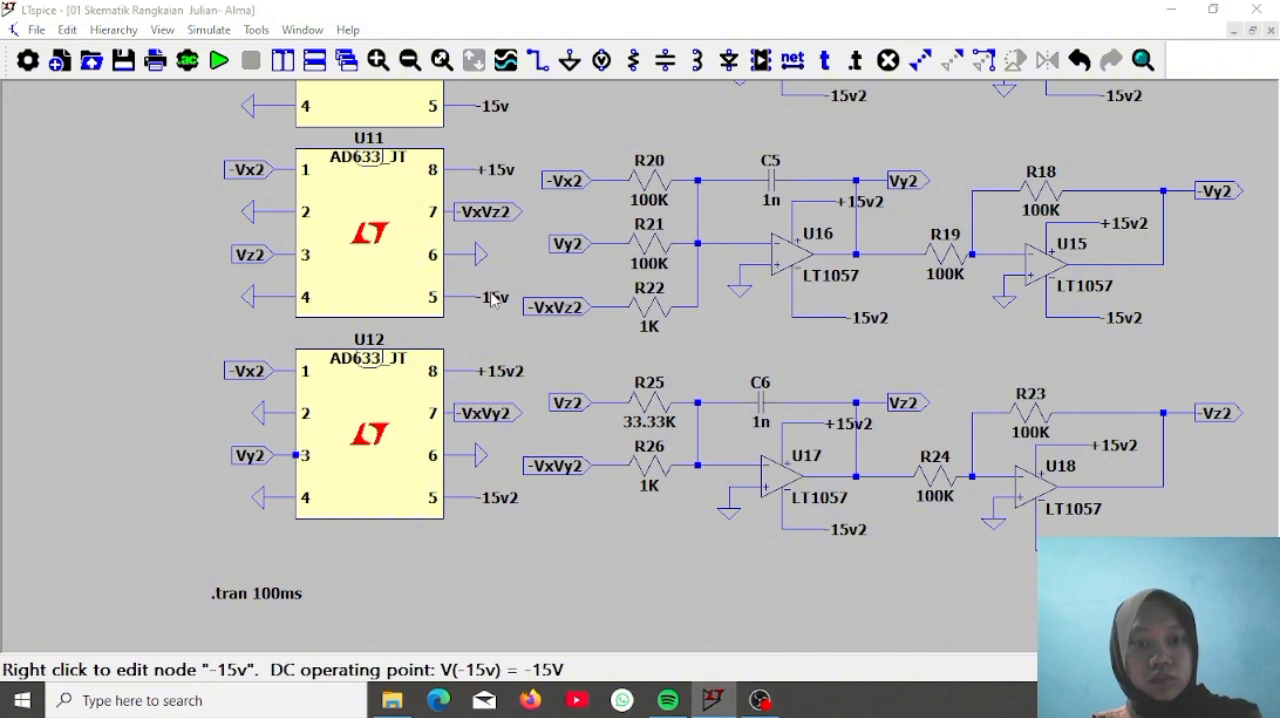
Rename the supply labels of multiplier U11 to -15v2 at pin 5 and +15v2 at pin 8
{"action": "right_click", "coordinate": [493, 297]}
{"action": "type", "text": "2"}
{"action": "key", "text": "Return"}
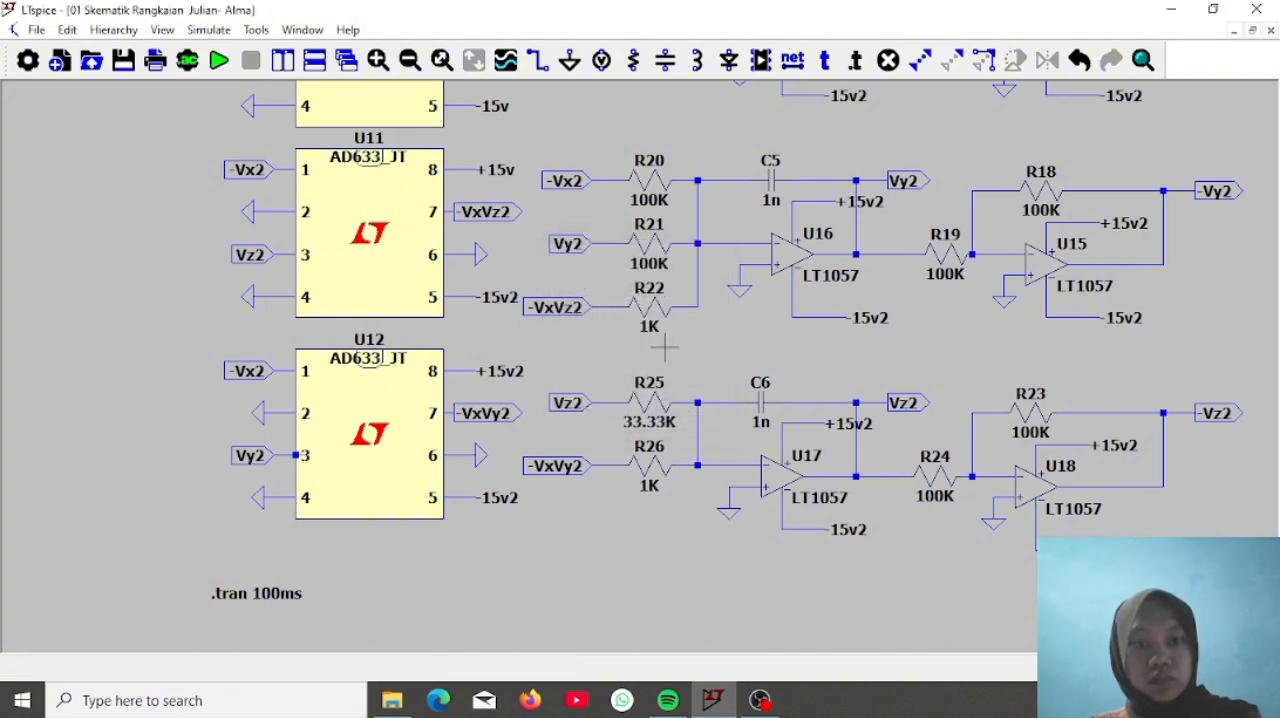
{"action": "right_click", "coordinate": [495, 171]}
{"action": "type", "text": "2"}
{"action": "key", "text": "Return"}
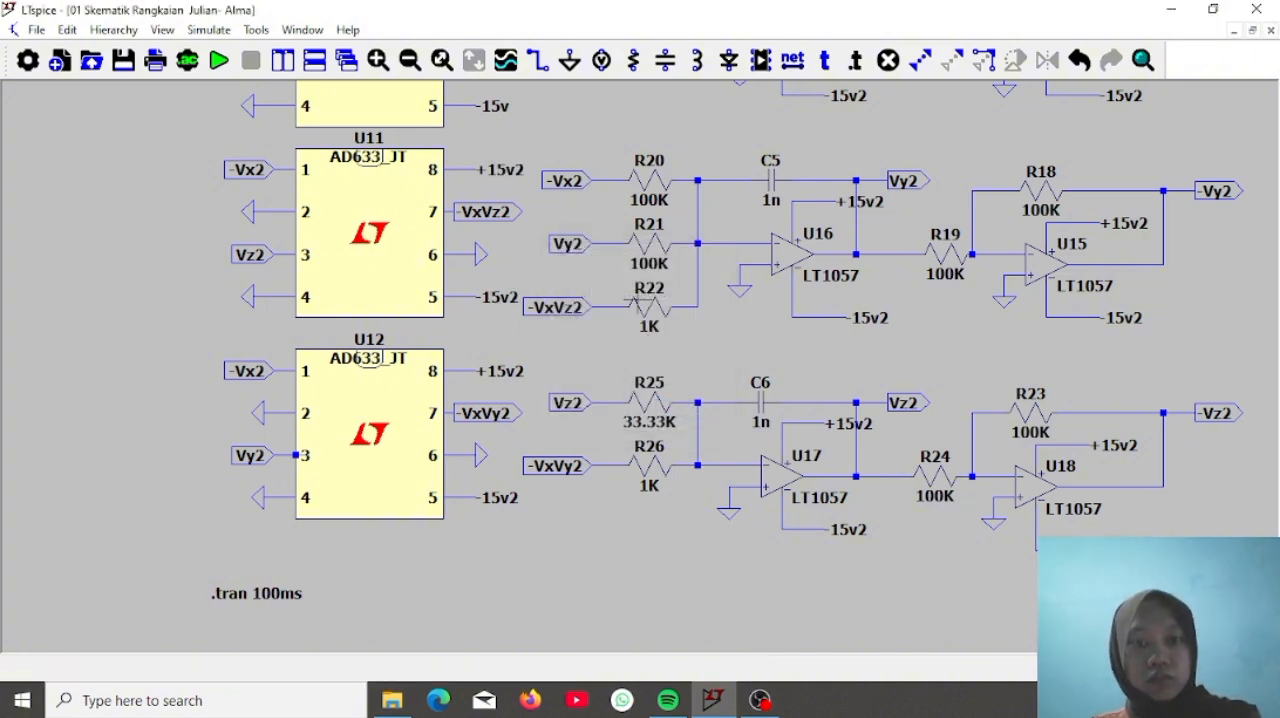
Rename the supply labels of multiplier U10 to +15v2 at pin 8 and -15v2 at pin 5
{"action": "left_click_drag", "start_coordinate": [575, 128], "coordinate": [563, 449]}
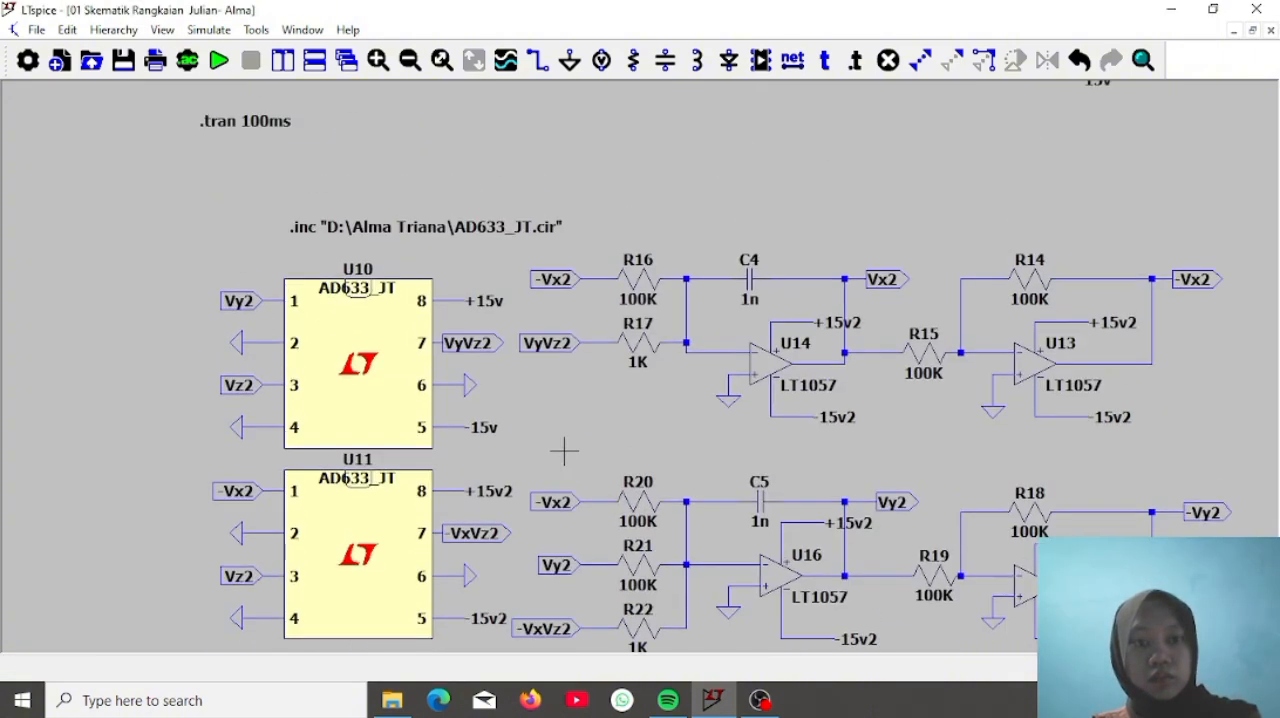
{"action": "right_click", "coordinate": [491, 305]}
{"action": "left_click", "coordinate": [646, 347]}
{"action": "type", "text": "2"}
{"action": "key", "text": "Return"}
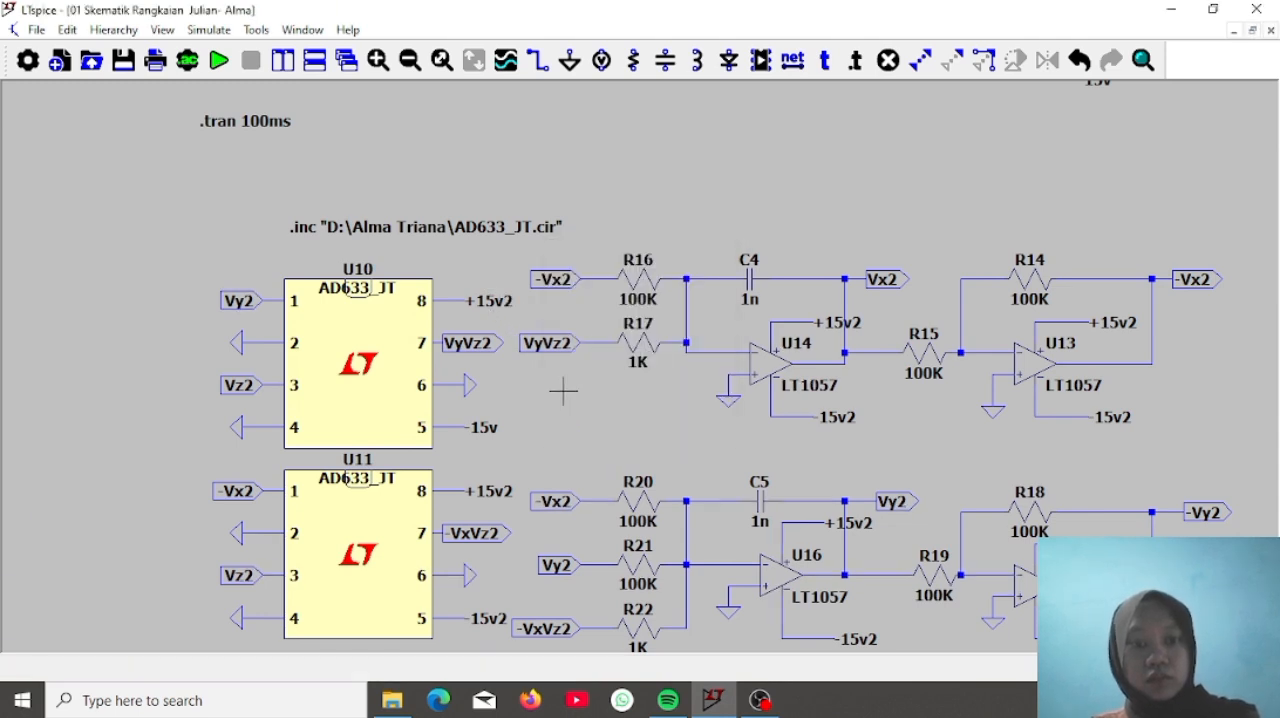
{"action": "right_click", "coordinate": [491, 428]}
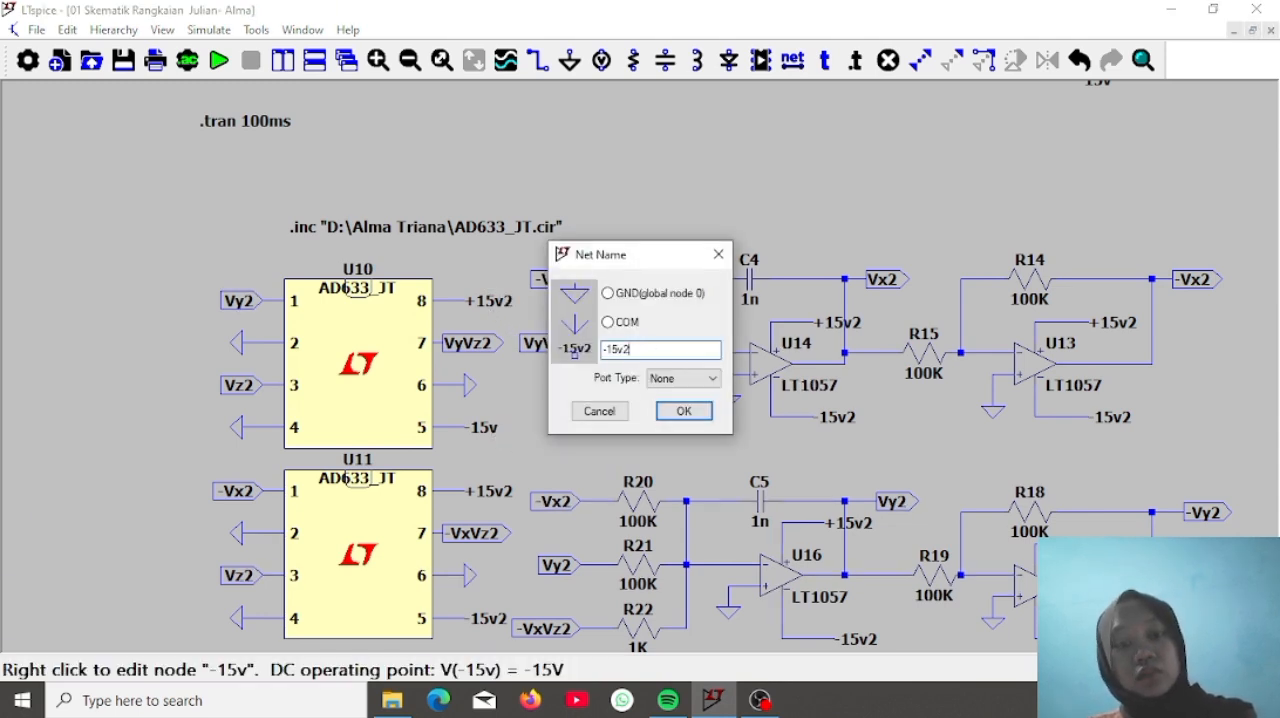
{"action": "key", "text": "Return"}
Place two LT1057 op-amps side by side in the empty area beside the V1 and V2 supplies
{"action": "left_click_drag", "start_coordinate": [704, 451], "coordinate": [542, 236]}
{"action": "left_click_drag", "start_coordinate": [1045, 436], "coordinate": [491, 560]}
{"action": "left_click_drag", "start_coordinate": [917, 424], "coordinate": [400, 645]}
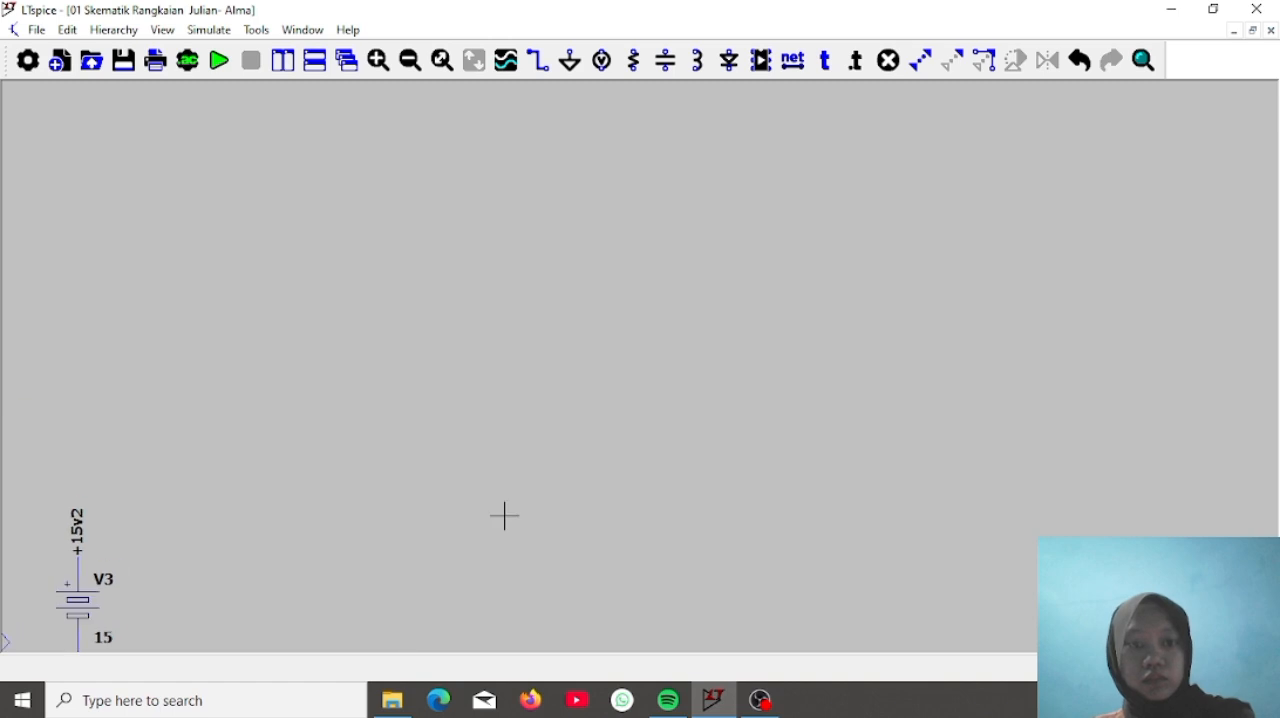
{"action": "left_click_drag", "start_coordinate": [573, 398], "coordinate": [490, 600]}
{"action": "left_click_drag", "start_coordinate": [475, 286], "coordinate": [731, 620]}
{"action": "left_click_drag", "start_coordinate": [721, 413], "coordinate": [655, 366]}
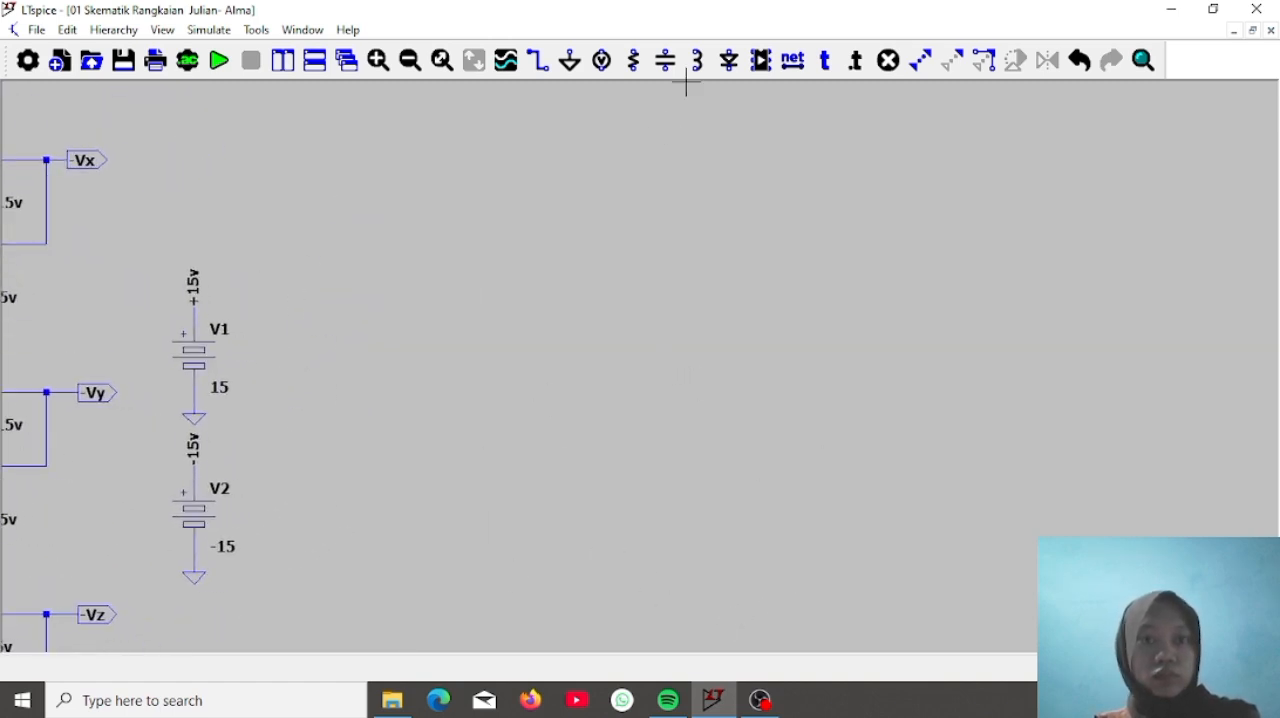
{"action": "left_click", "coordinate": [761, 60]}
{"action": "type", "text": "LT1057"}
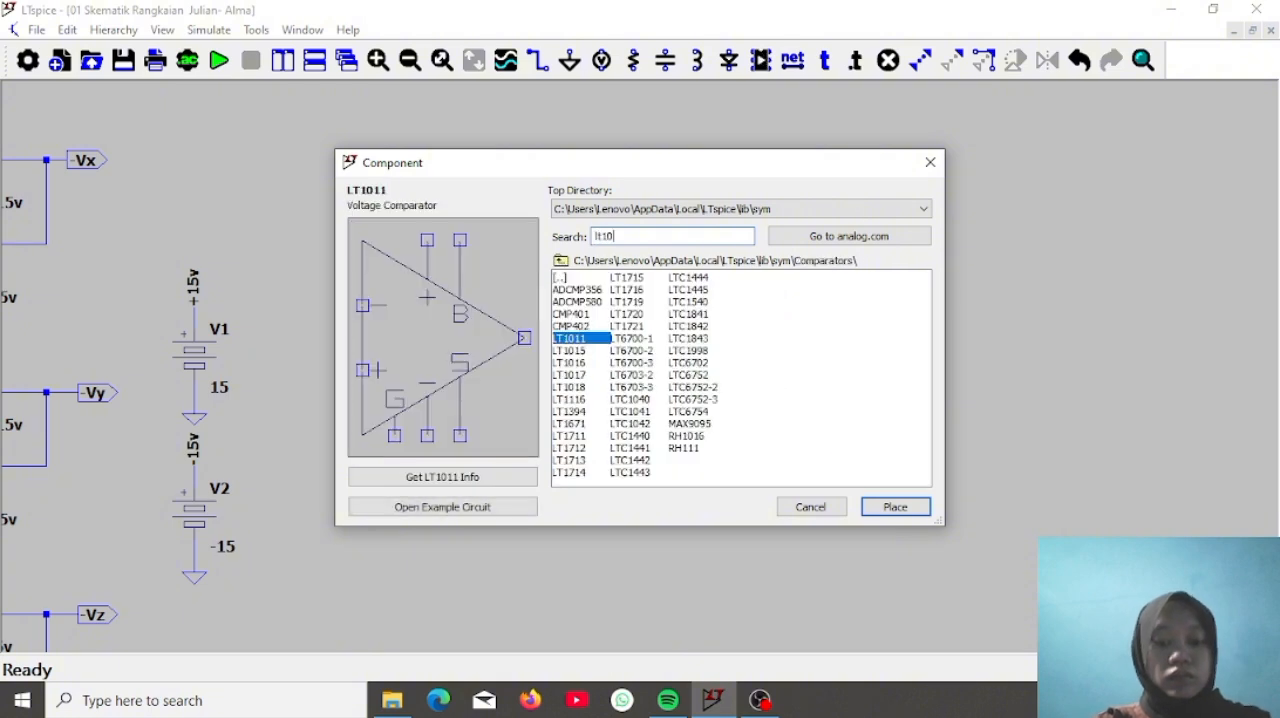
{"action": "key", "text": "Return"}
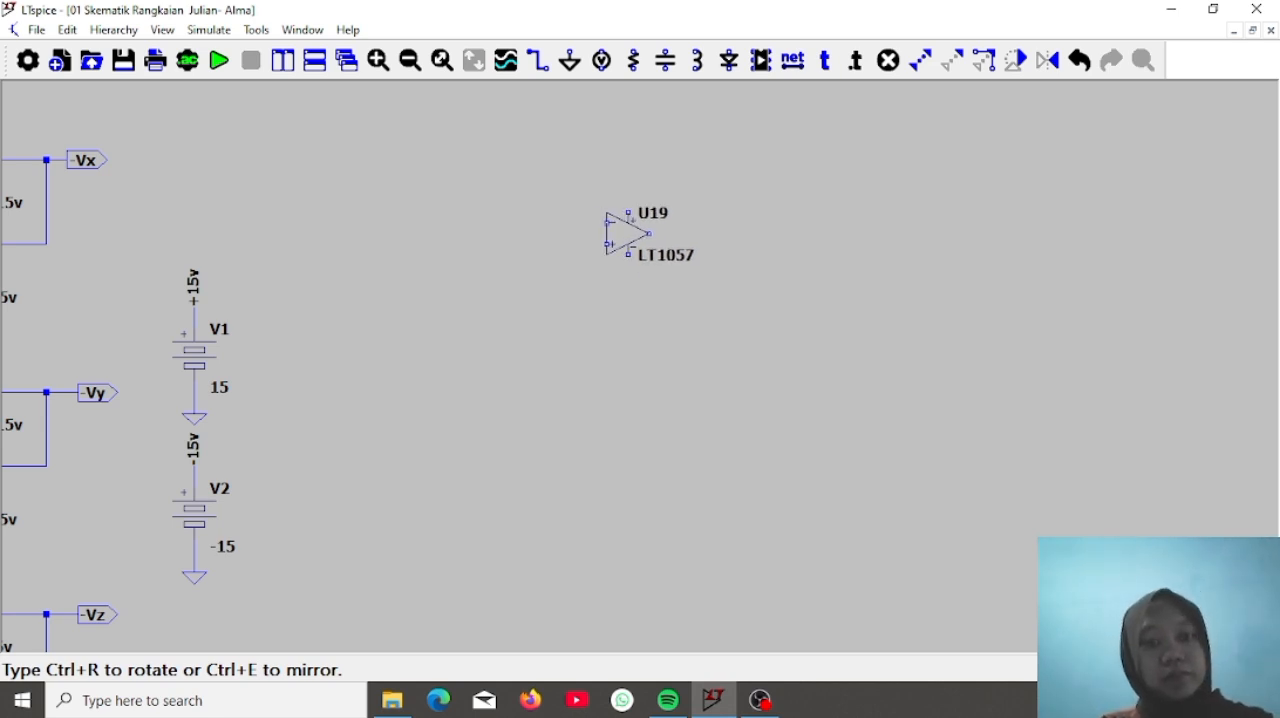
{"action": "left_click", "coordinate": [627, 233]}
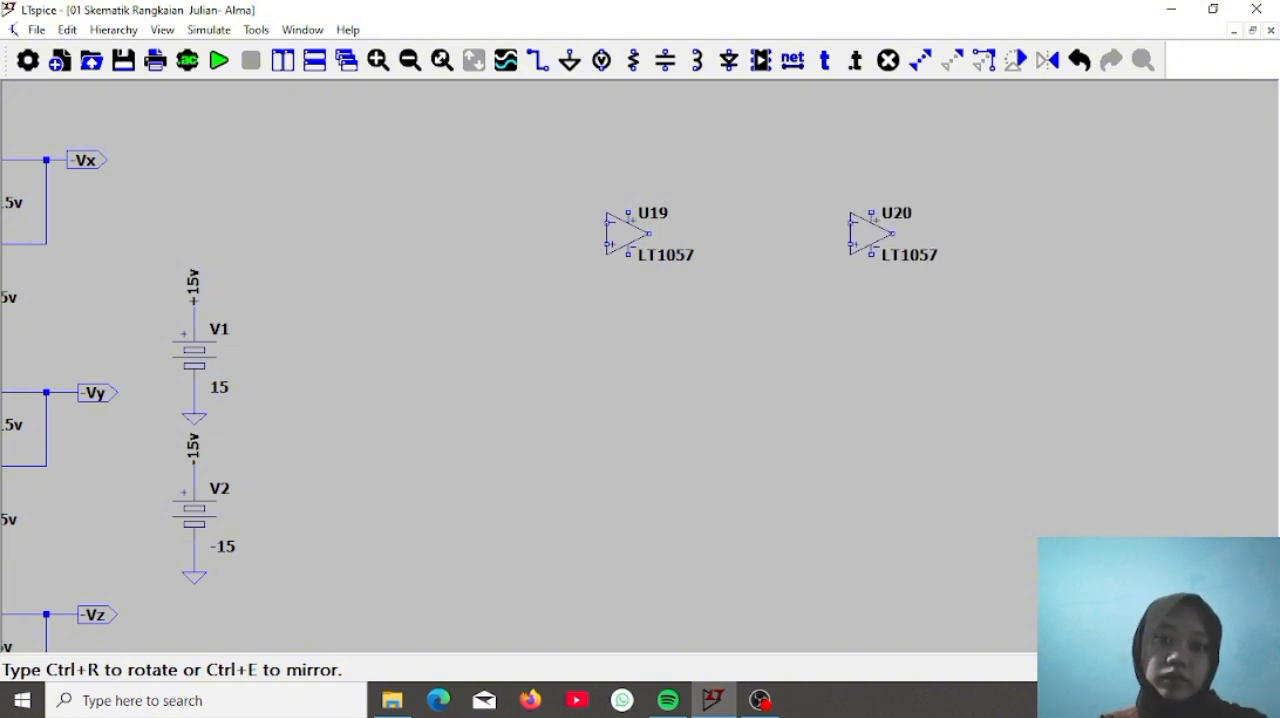
{"action": "left_click", "coordinate": [871, 233]}
{"action": "key", "text": "Escape"}
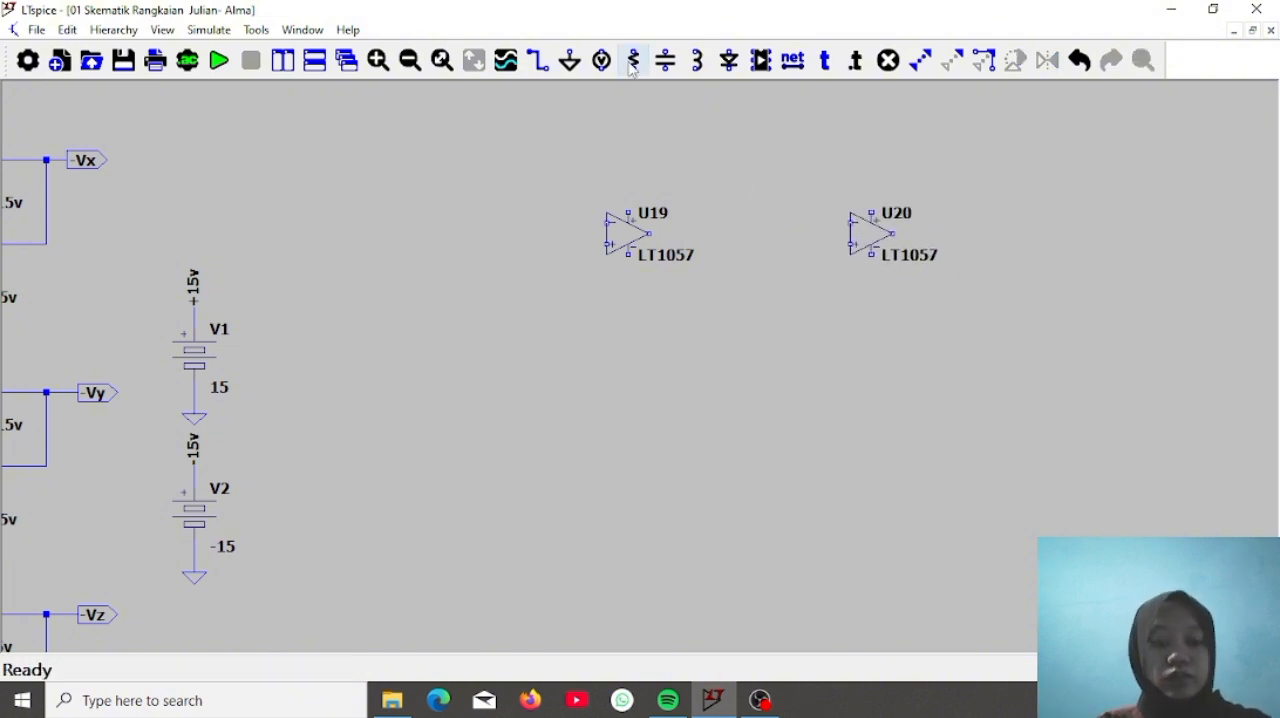
Place five resistors around the two new op-amps and a ground symbol below each non-inverting input
{"action": "left_click", "coordinate": [633, 60]}
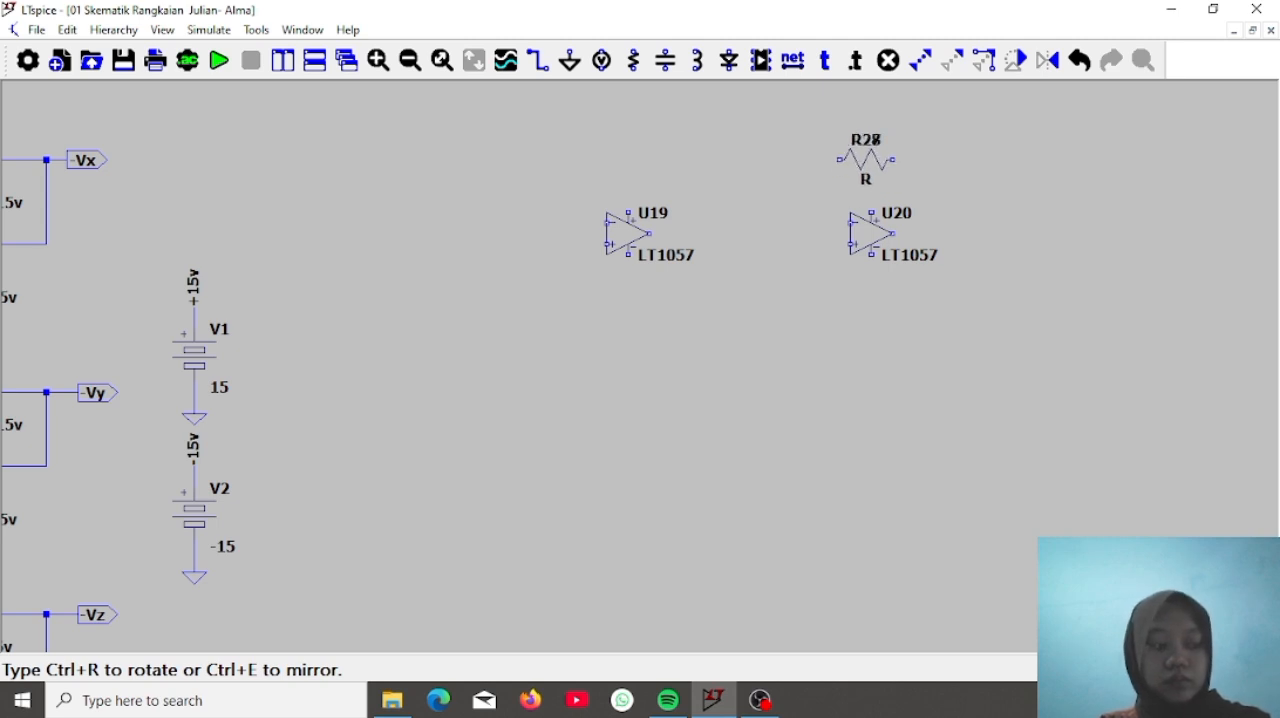
{"action": "left_click", "coordinate": [770, 222]}
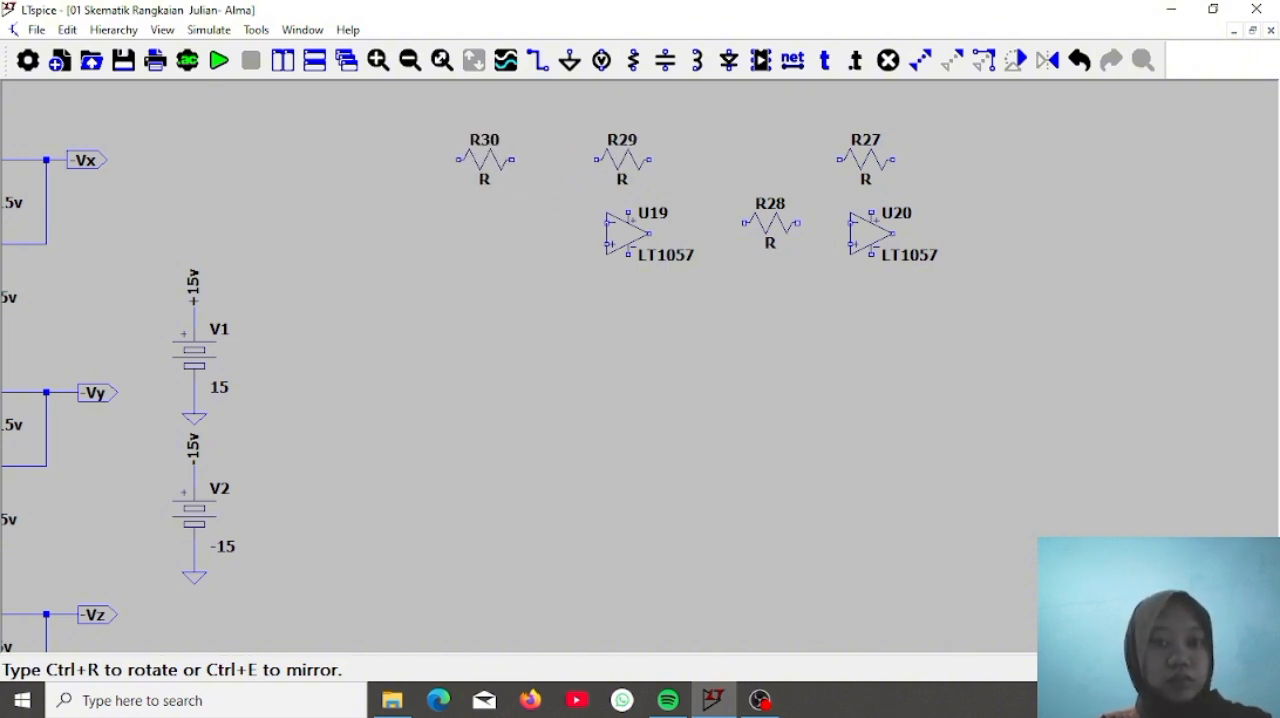
{"action": "left_click", "coordinate": [476, 155]}
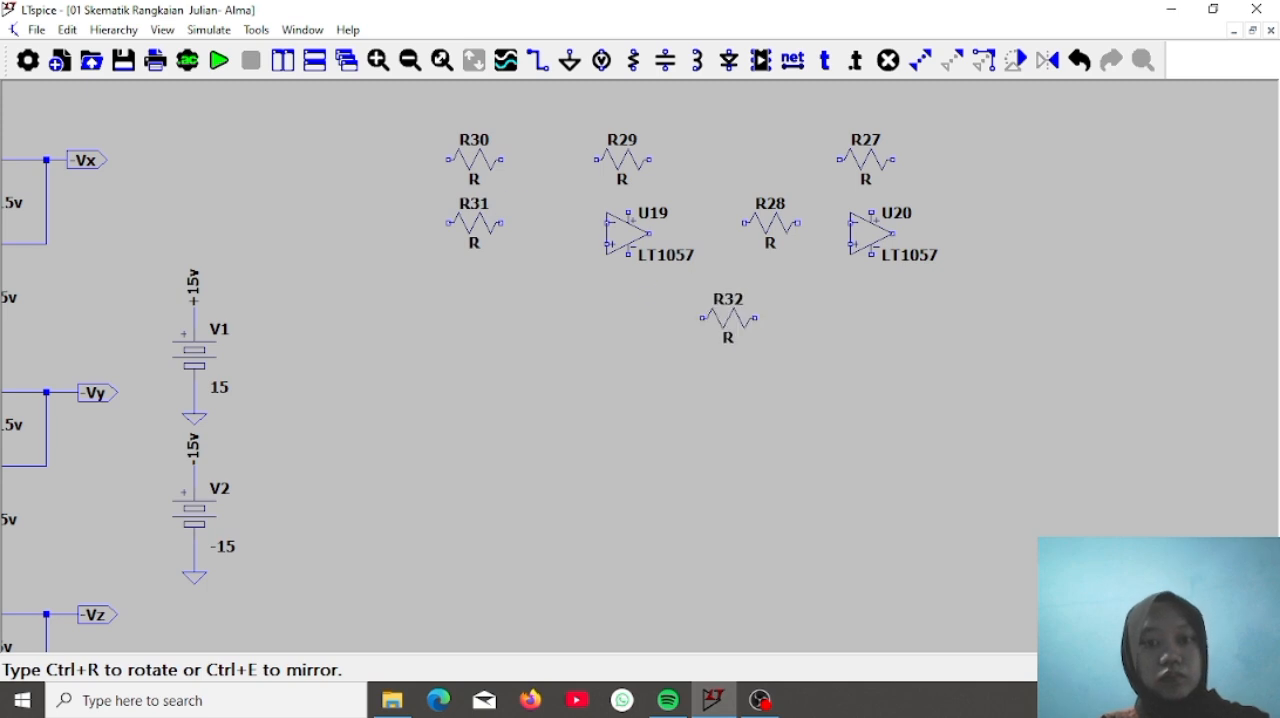
{"action": "key", "text": "Escape"}
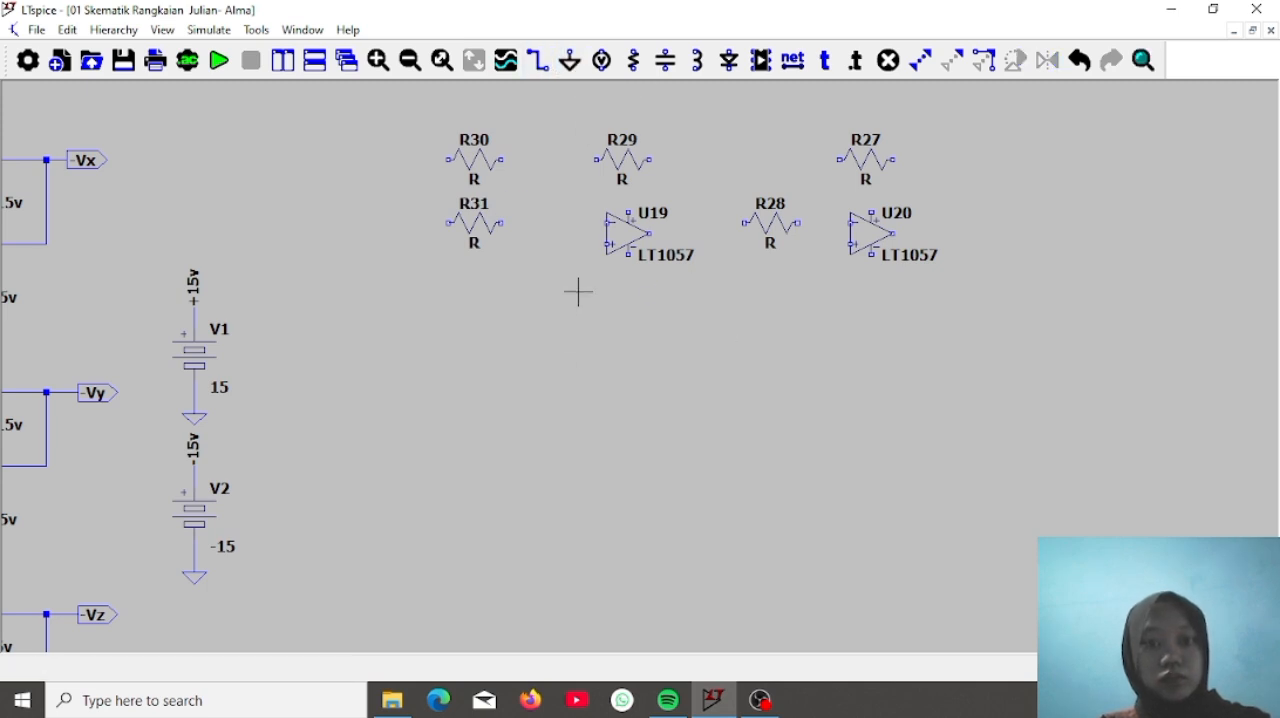
{"action": "left_click", "coordinate": [569, 60]}
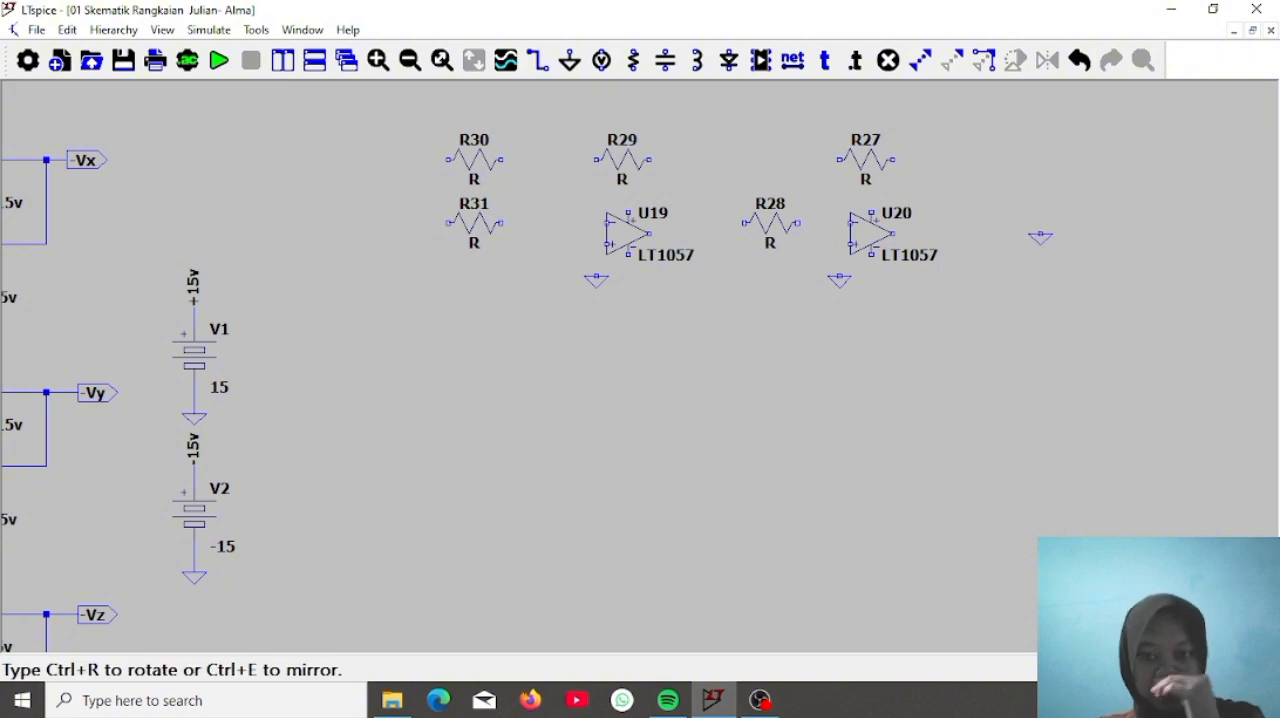
Wire R29 as the feedback resistor between the output and inverting input of op-amp U19
{"action": "left_click", "coordinate": [537, 60]}
{"action": "left_click", "coordinate": [649, 234]}
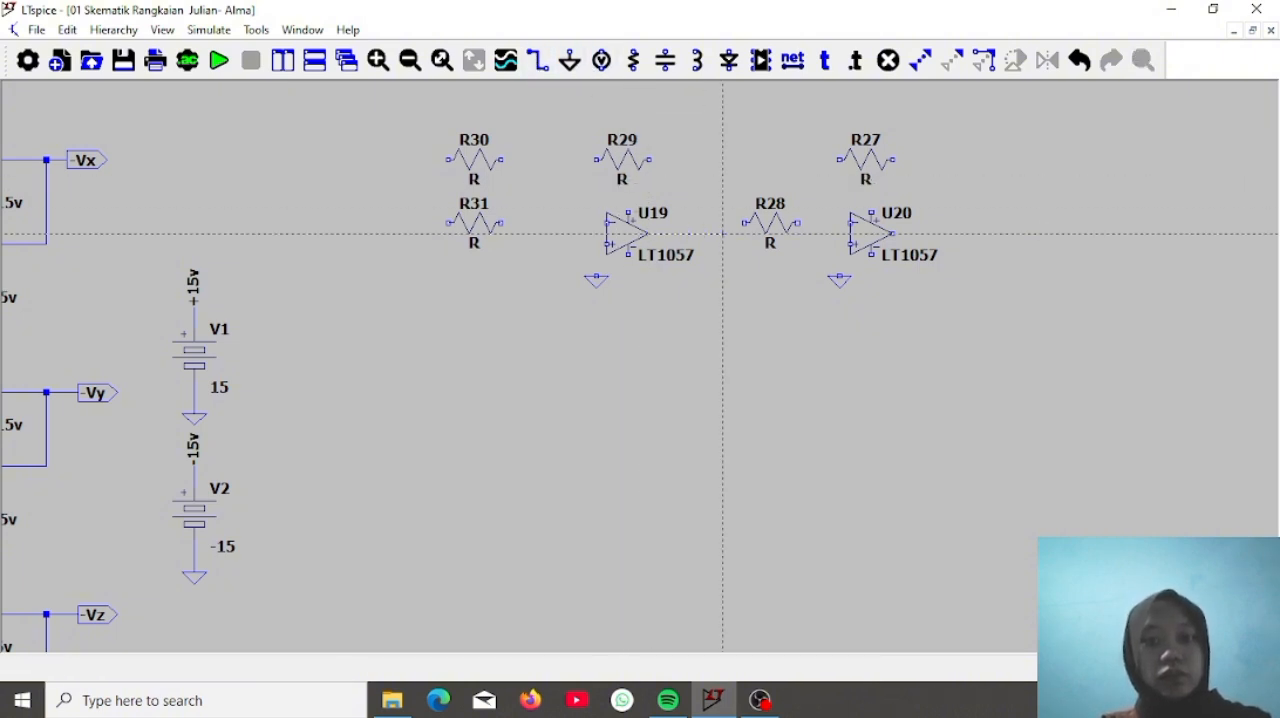
{"action": "left_click", "coordinate": [723, 159]}
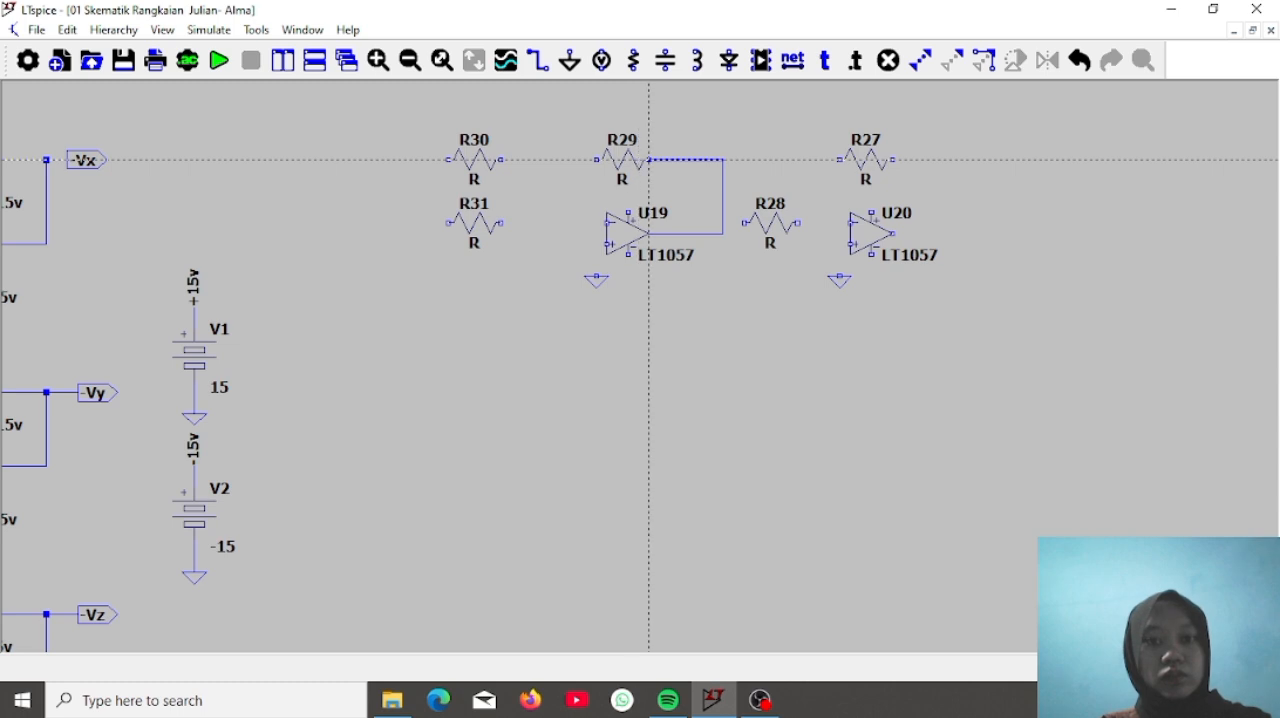
{"action": "left_click", "coordinate": [649, 159]}
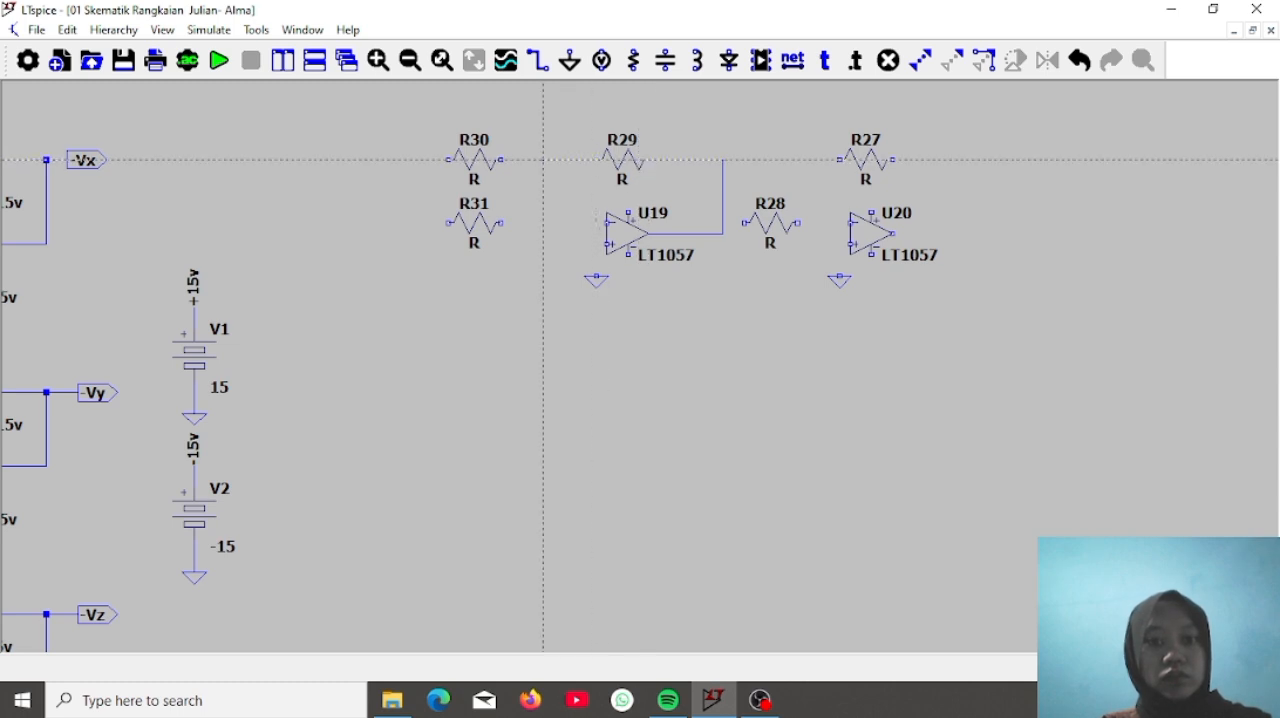
{"action": "left_click", "coordinate": [543, 159]}
{"action": "left_click", "coordinate": [606, 222]}
Join R30 and R31 to U19's inverting input node and wire its non-inverting input to ground
{"action": "left_click", "coordinate": [501, 159]}
{"action": "left_click", "coordinate": [501, 222]}
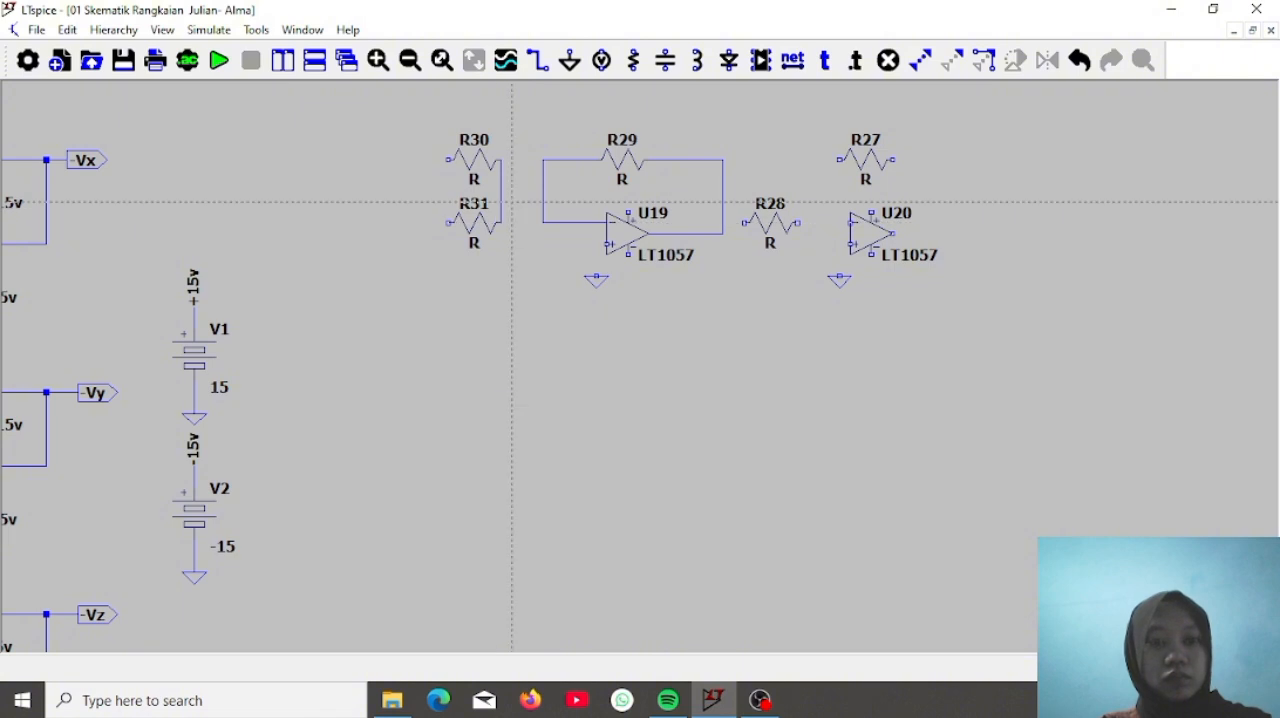
{"action": "left_click", "coordinate": [543, 202]}
{"action": "left_click", "coordinate": [597, 243]}
{"action": "left_click", "coordinate": [596, 269]}
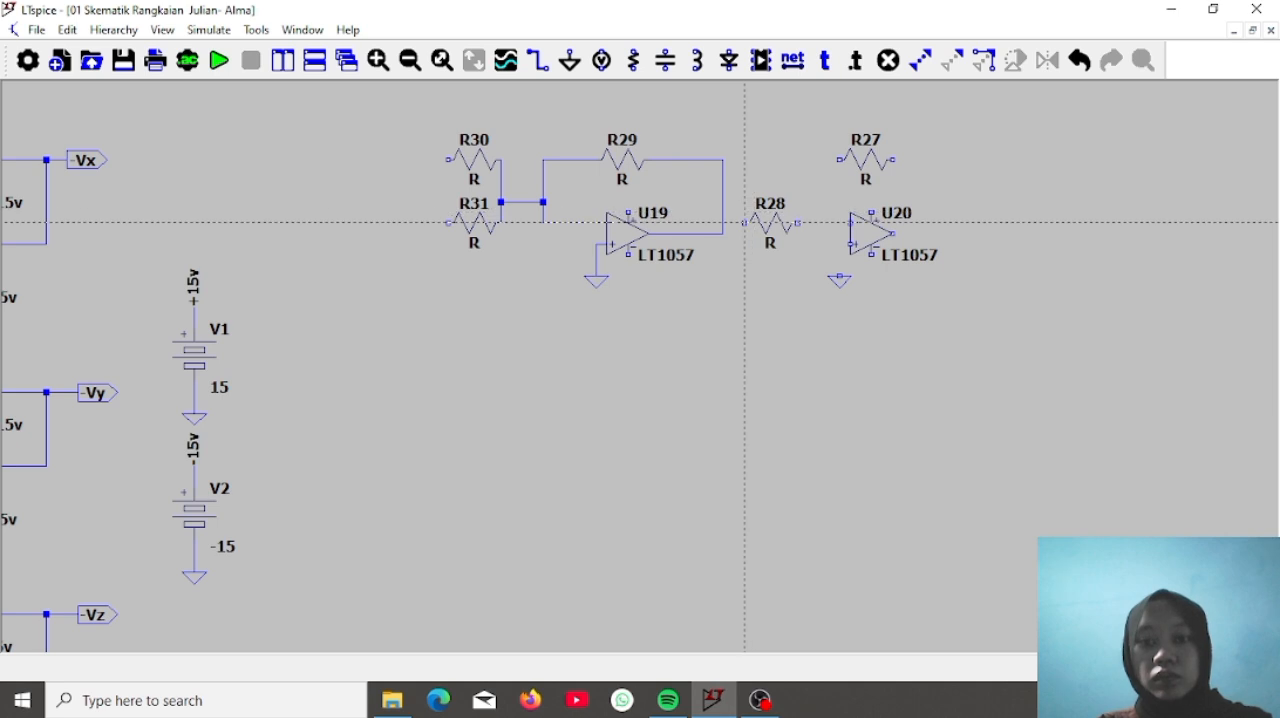
Wire the U20 inverter stage with R28 from U19's output, R27 as feedback and the non-inverting input grounded
{"action": "left_click", "coordinate": [723, 222]}
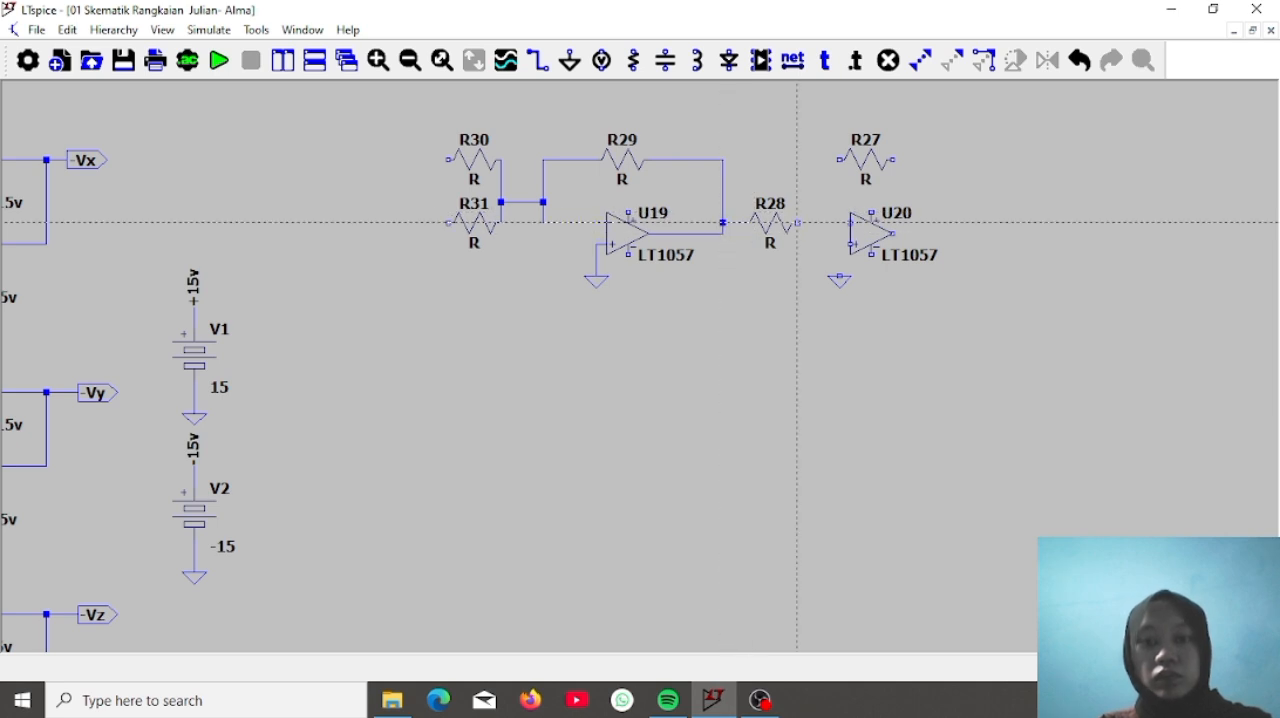
{"action": "left_click", "coordinate": [850, 222]}
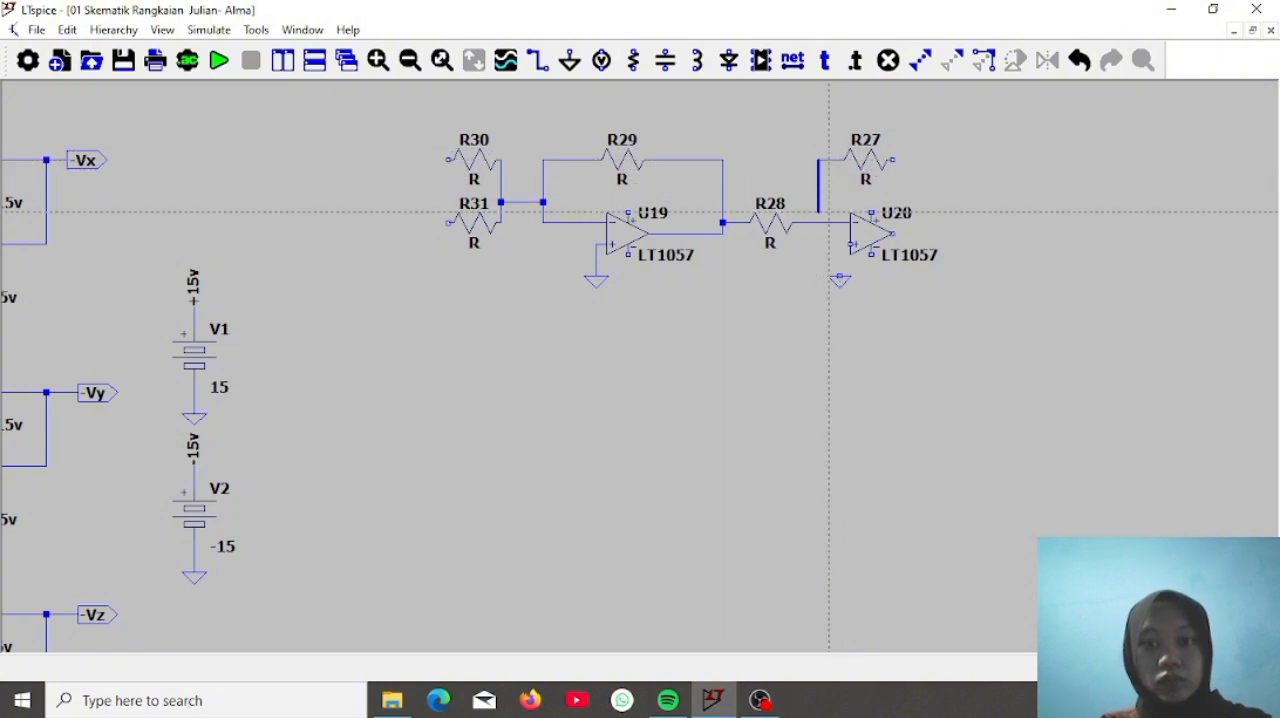
{"action": "left_click", "coordinate": [818, 222]}
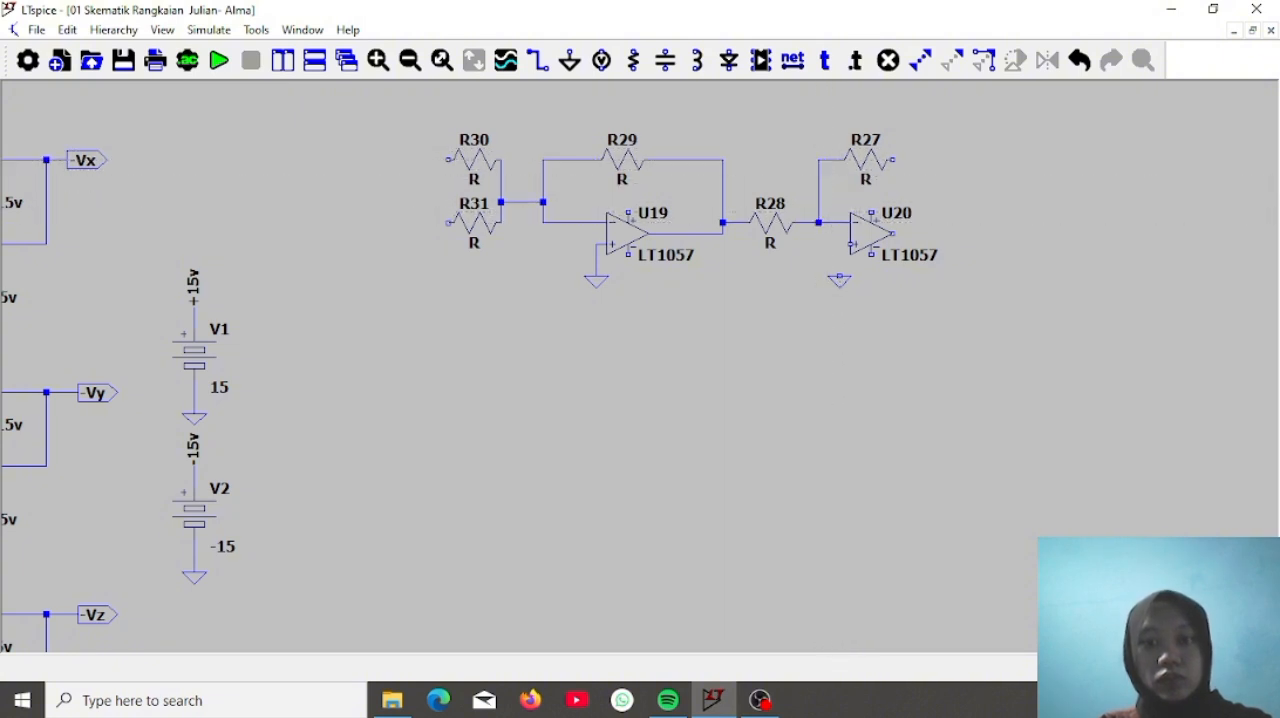
{"action": "left_click", "coordinate": [893, 159]}
{"action": "left_click", "coordinate": [945, 234]}
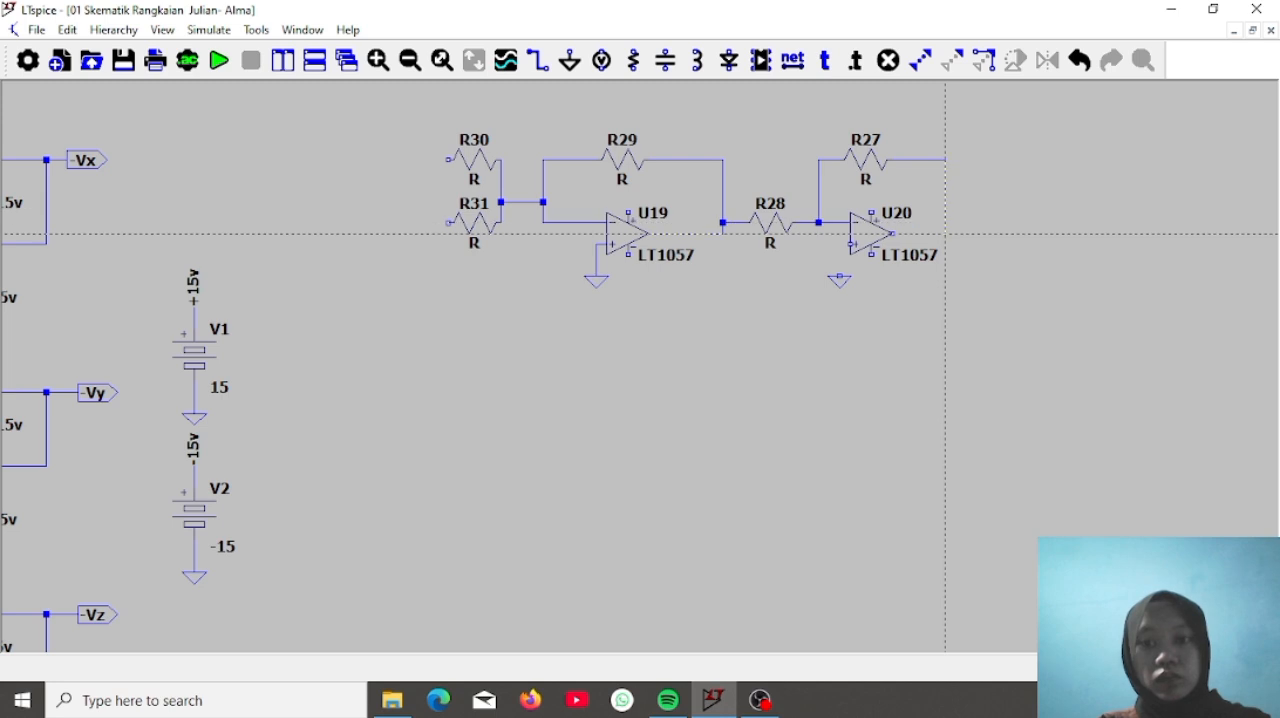
{"action": "left_click", "coordinate": [893, 234]}
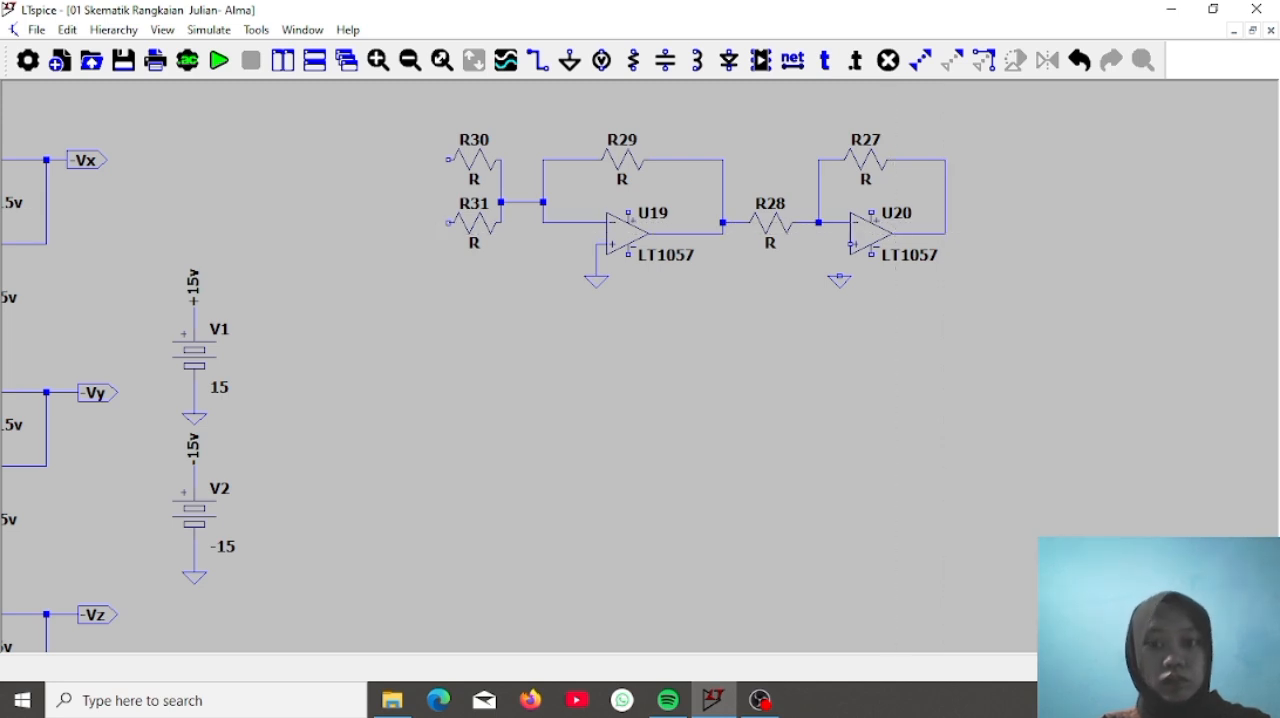
{"action": "left_click", "coordinate": [851, 244]}
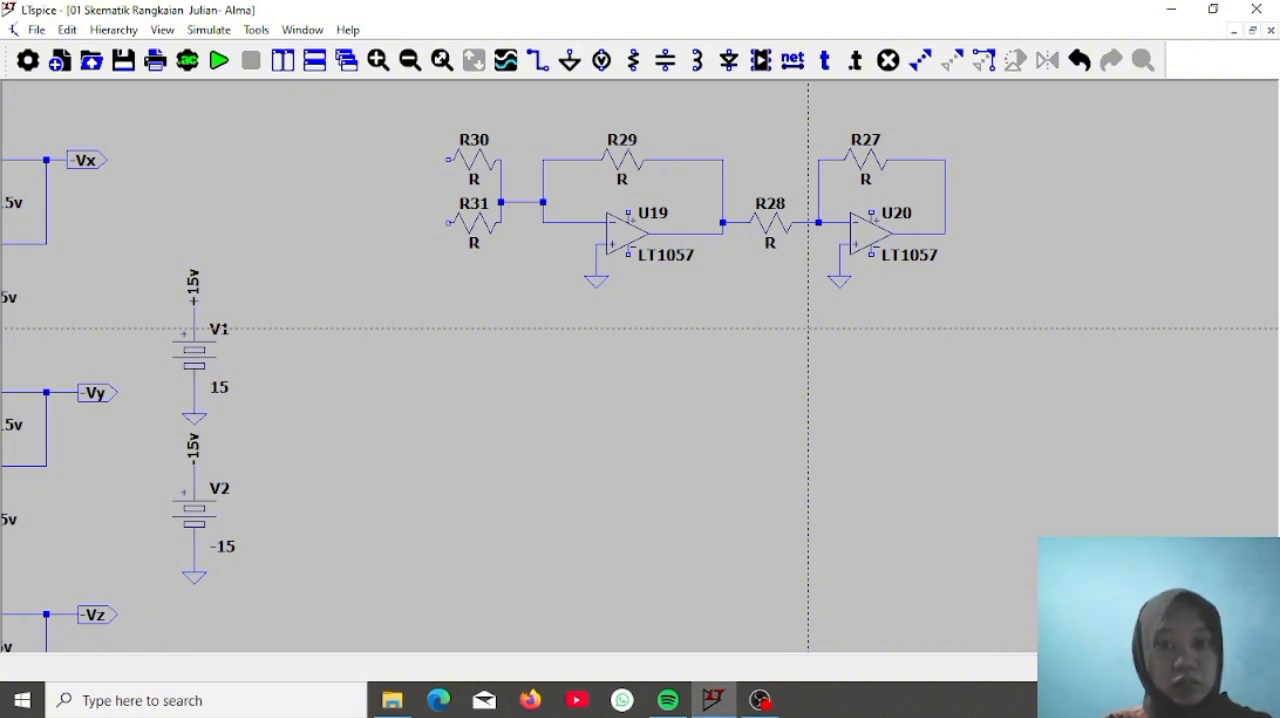
{"action": "key", "text": "Escape"}
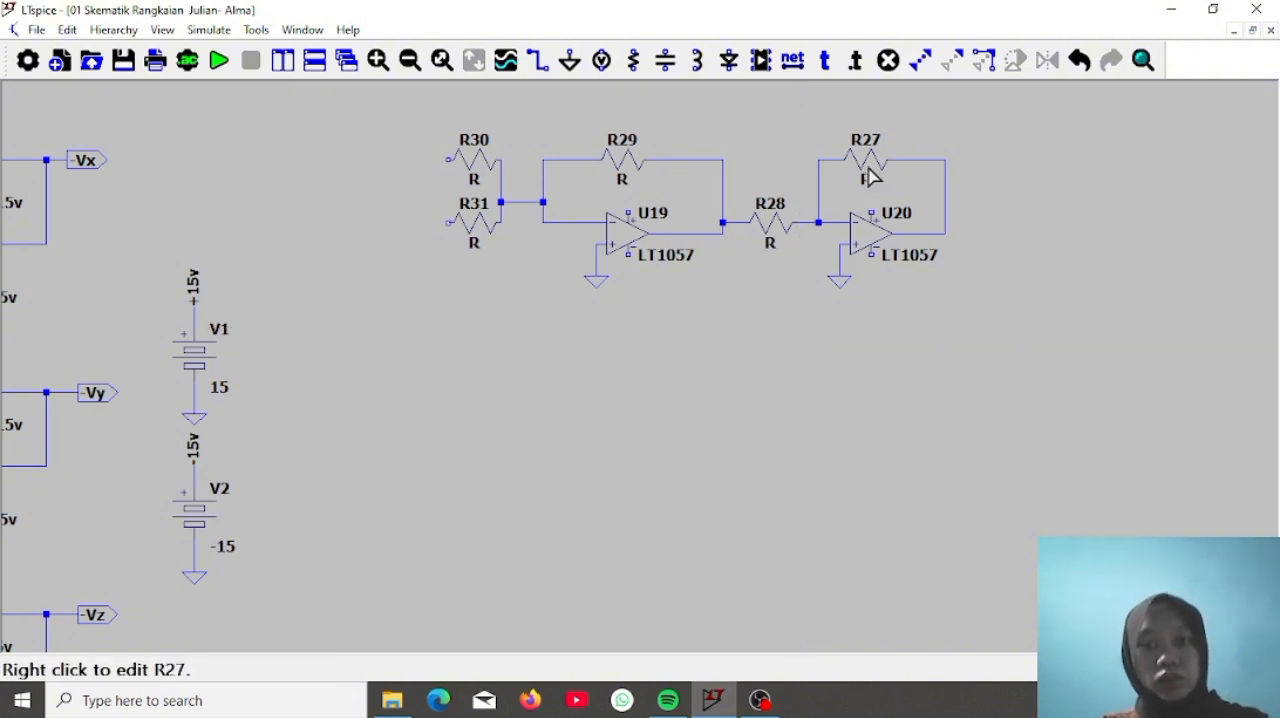
Set feedback resistors R27 and R29 and coupling resistor R28 to 10k
{"action": "right_click", "coordinate": [870, 177]}
{"action": "type", "text": "10"}
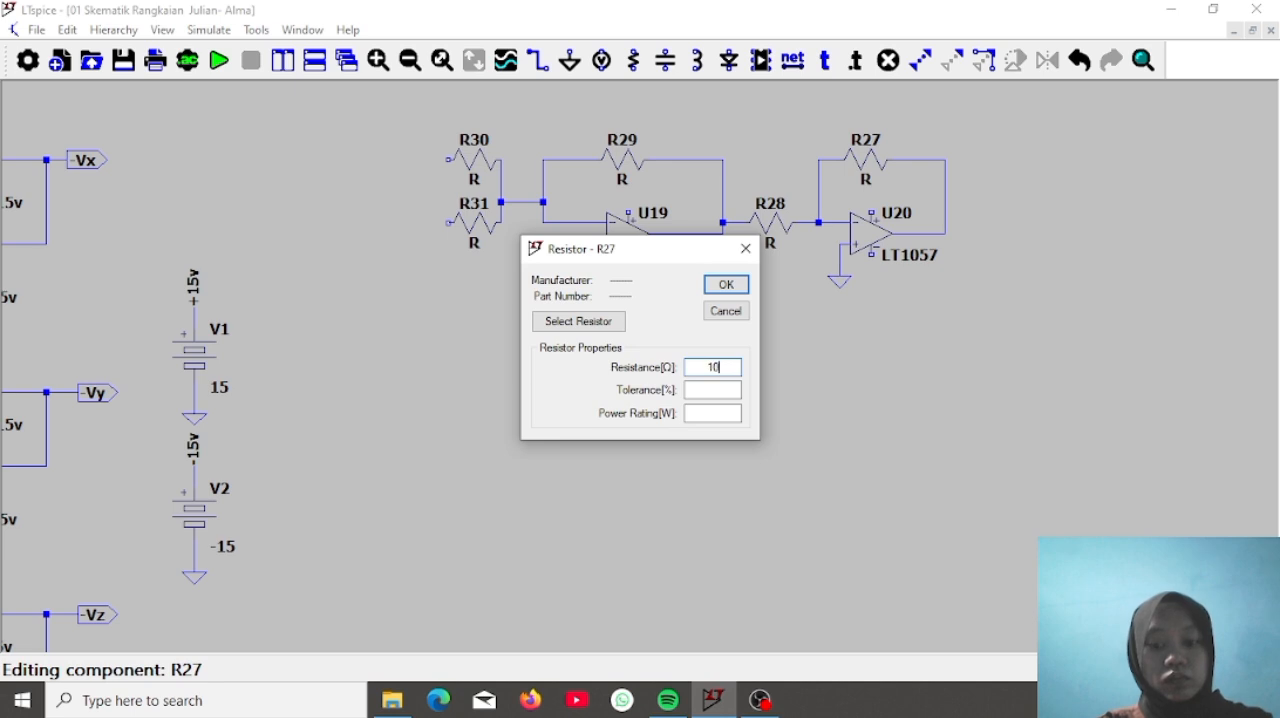
{"action": "type", "text": "k"}
{"action": "key", "text": "Return"}
{"action": "right_click", "coordinate": [630, 172]}
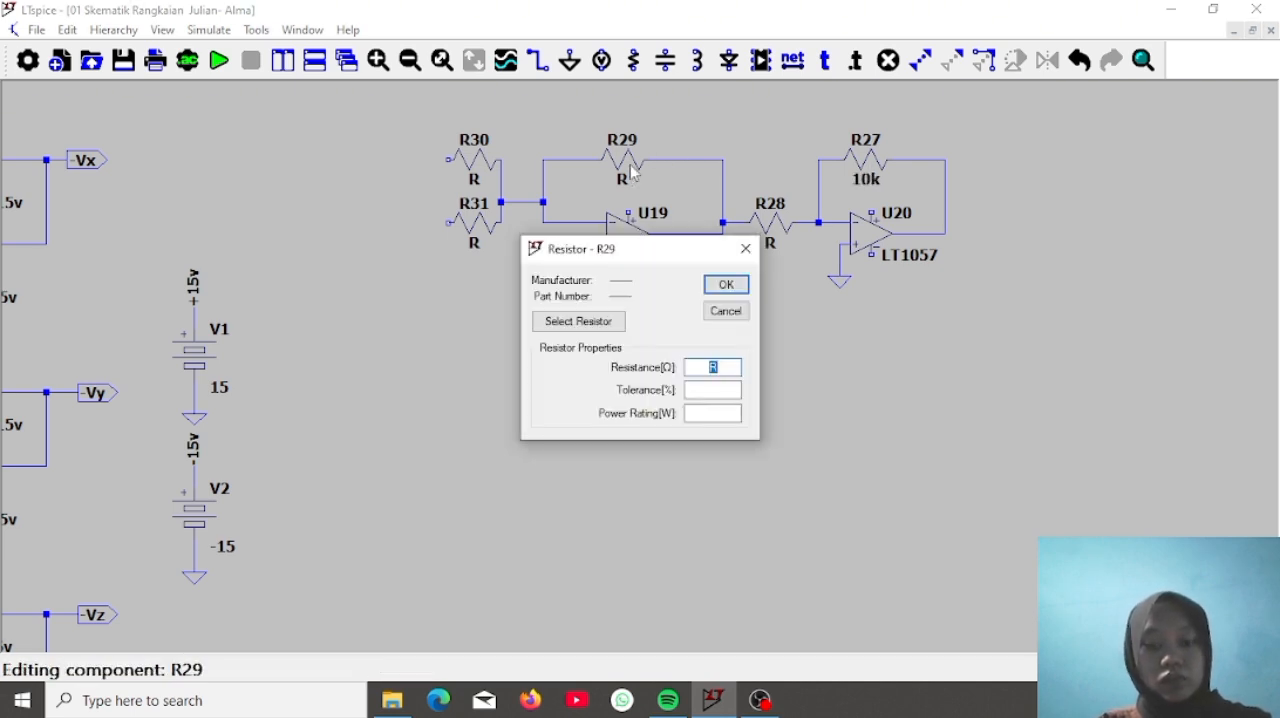
{"action": "type", "text": "10k"}
{"action": "key", "text": "Return"}
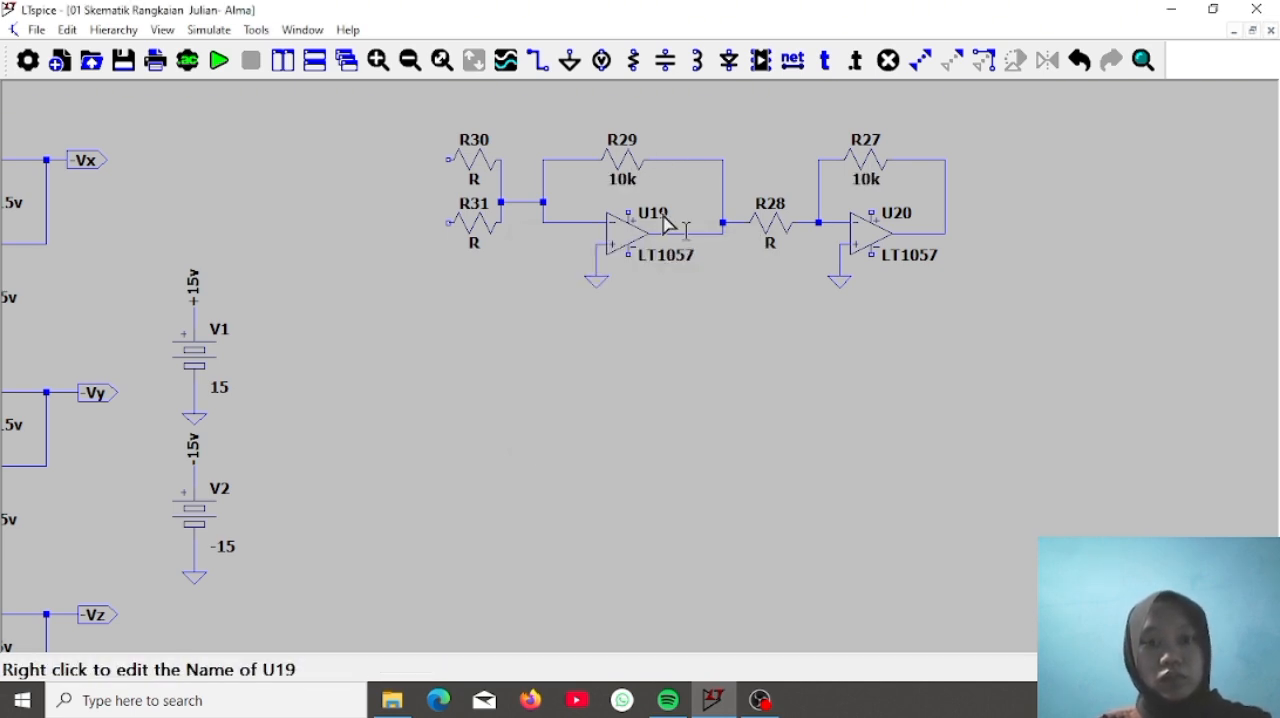
{"action": "right_click", "coordinate": [774, 224]}
{"action": "type", "text": "10k"}
{"action": "key", "text": "Return"}
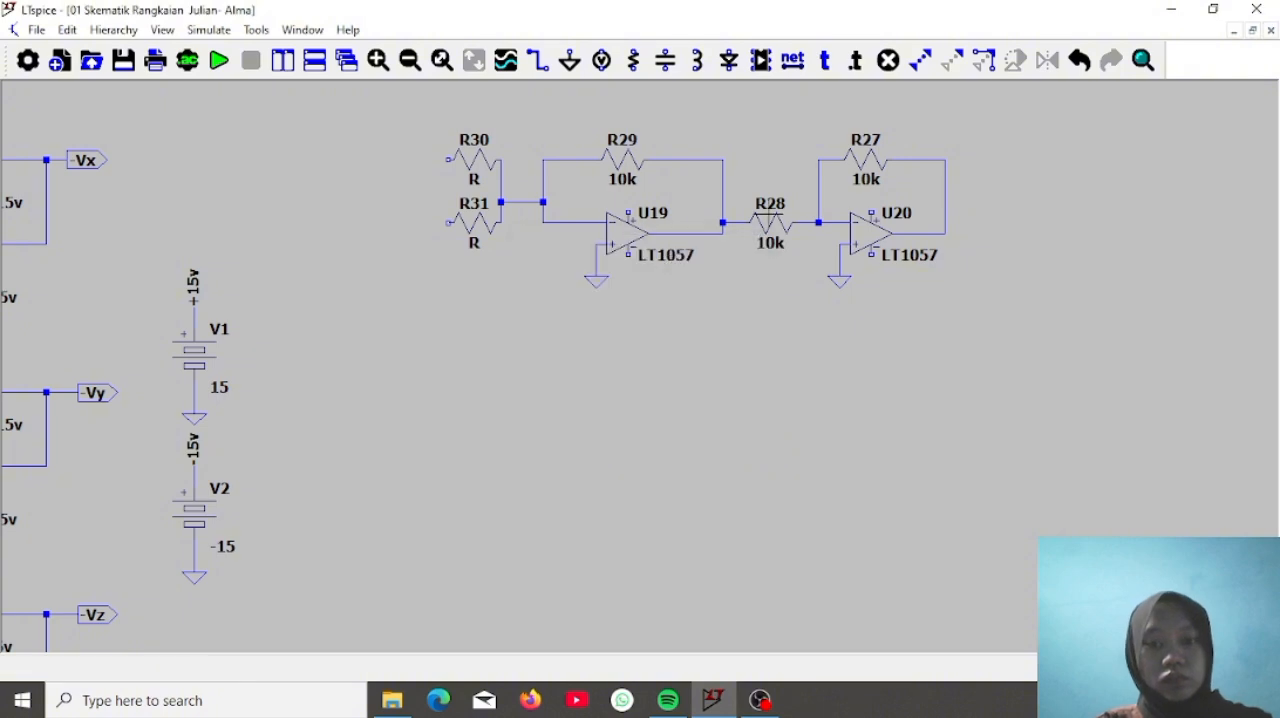
Set the input resistors R30 and R31 of op-amp U19 to 10k
{"action": "right_click", "coordinate": [474, 168]}
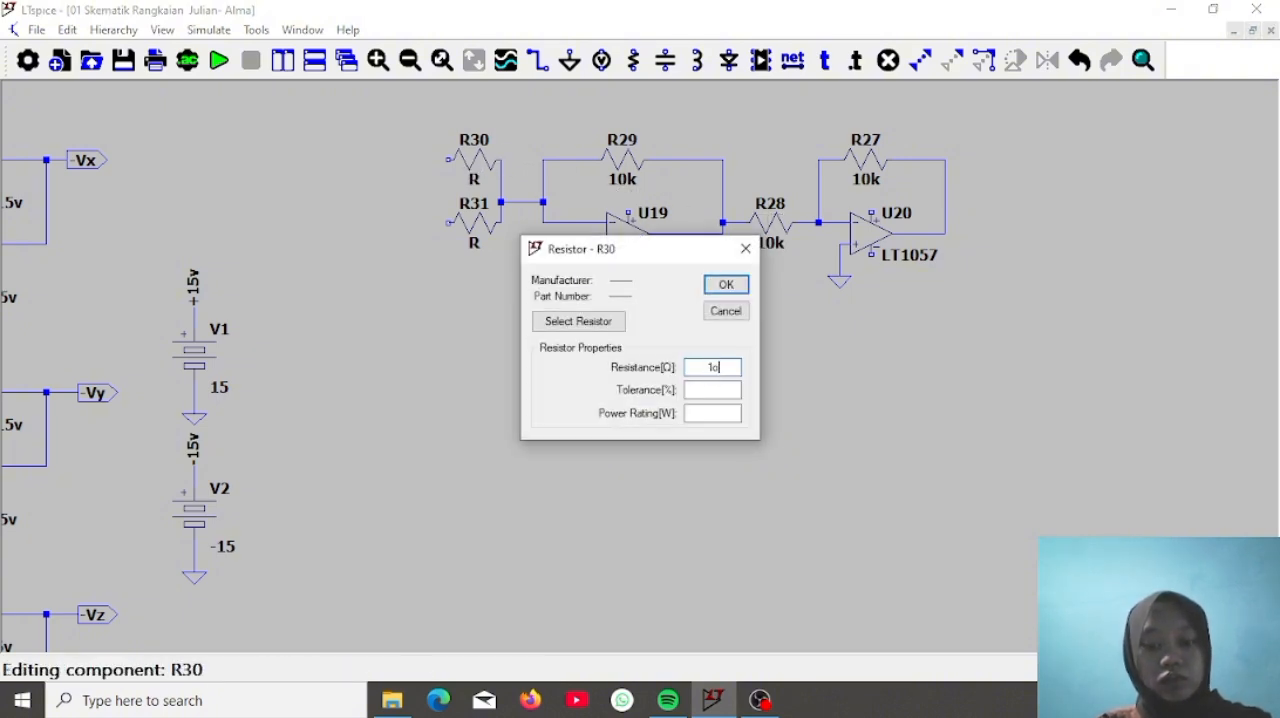
{"action": "type", "text": "10k"}
{"action": "key", "text": "Return"}
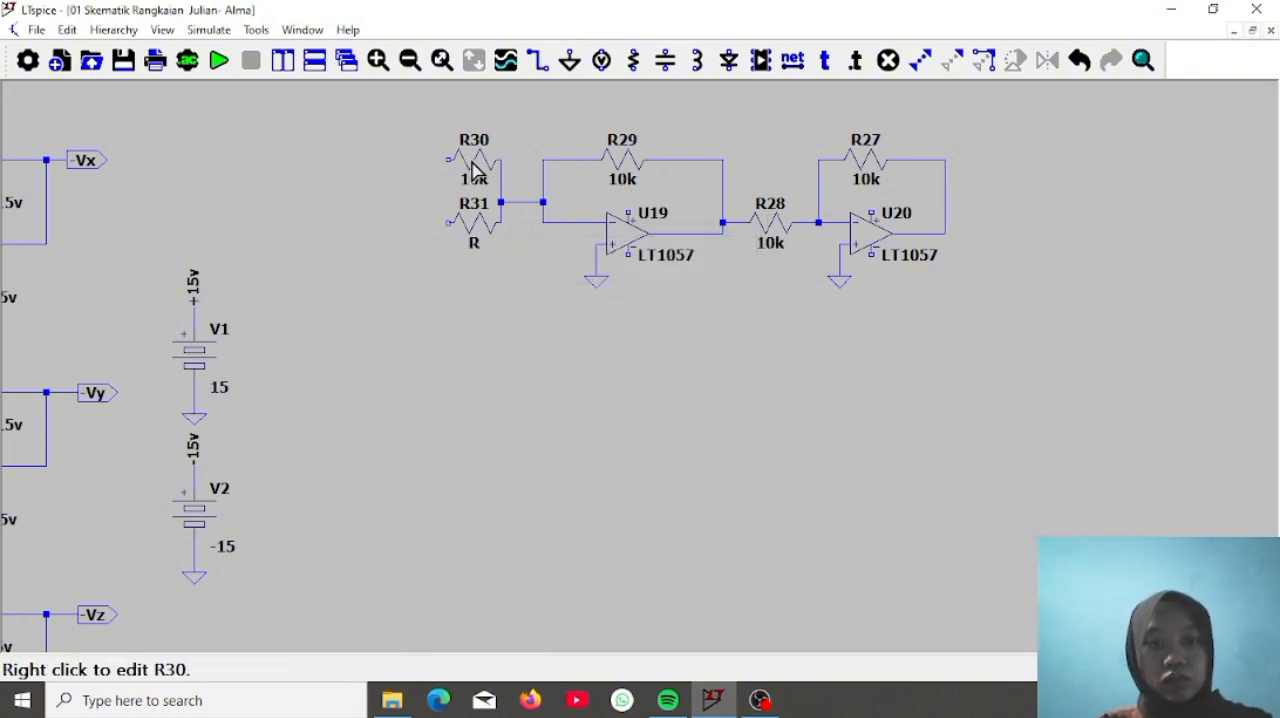
{"action": "right_click", "coordinate": [474, 233]}
{"action": "type", "text": "10k"}
{"action": "key", "text": "Return"}
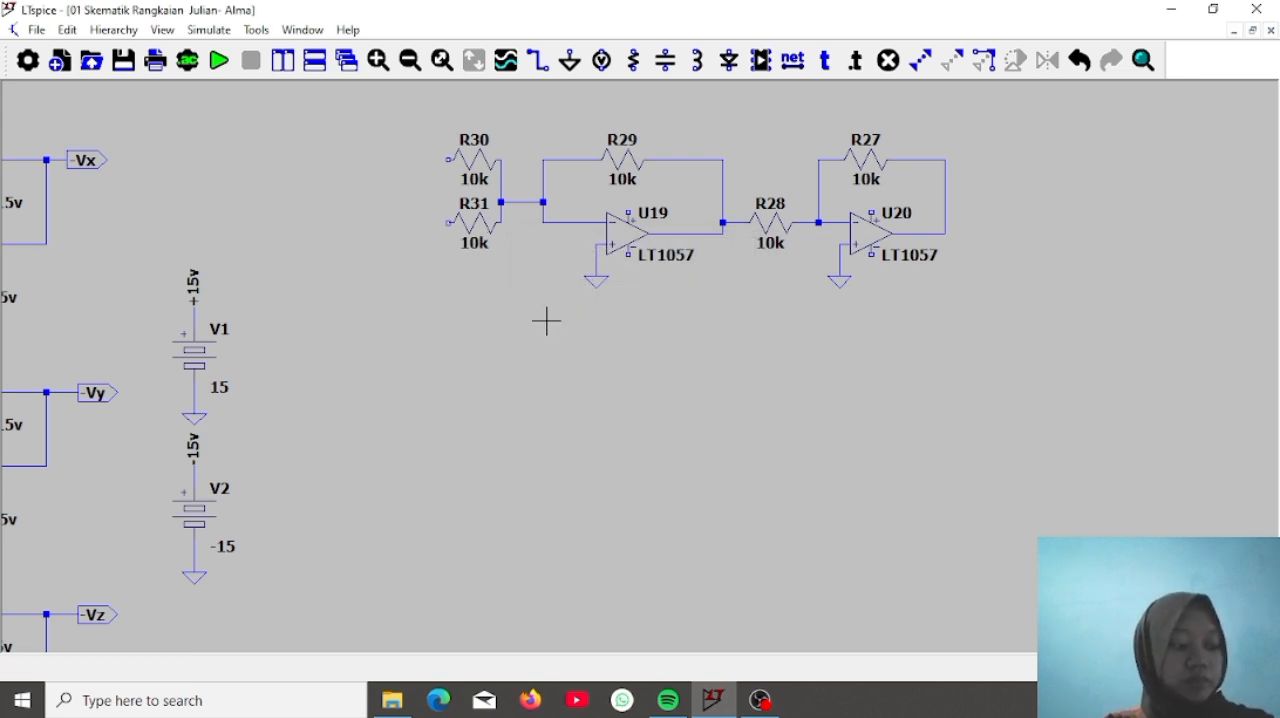
Place one voltage source beside the input resistors R30 and R31
{"action": "left_click", "coordinate": [601, 60]}
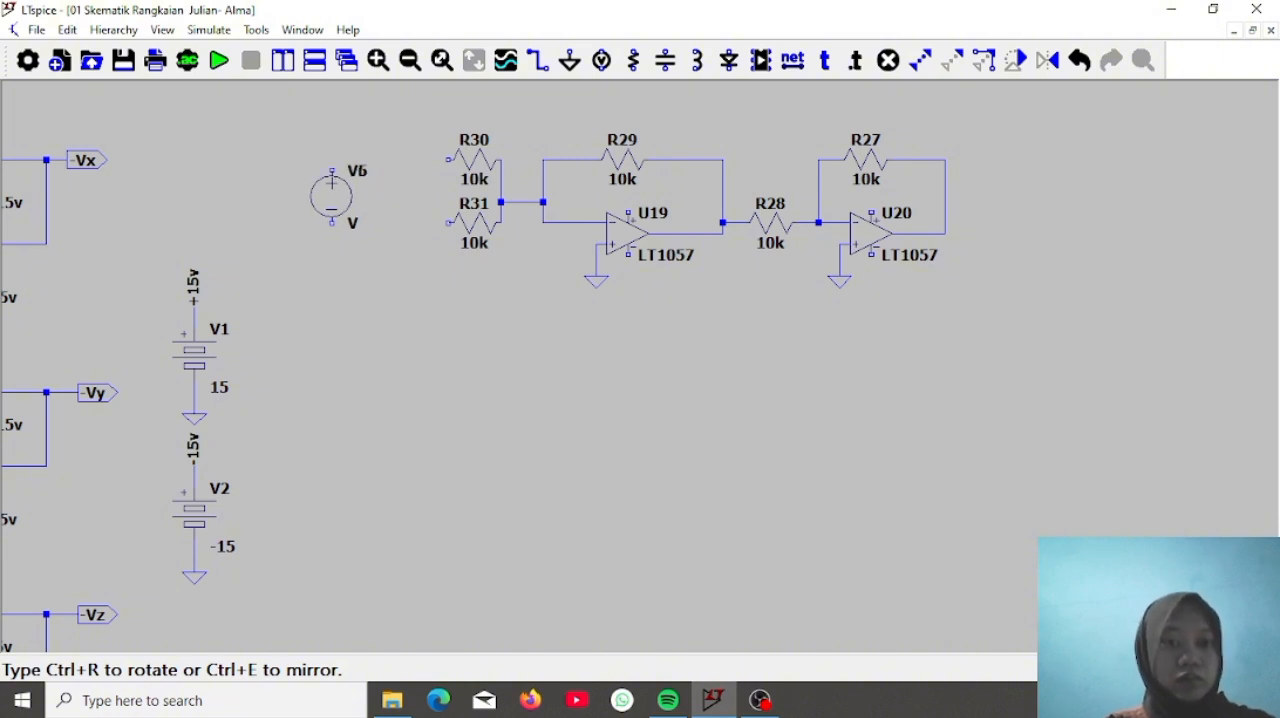
{"action": "key", "text": "Escape"}
Place four +15v net labels, one above and one below each of the op-amps U19 and U20
{"action": "left_click", "coordinate": [793, 60]}
{"action": "type", "text": "+"}
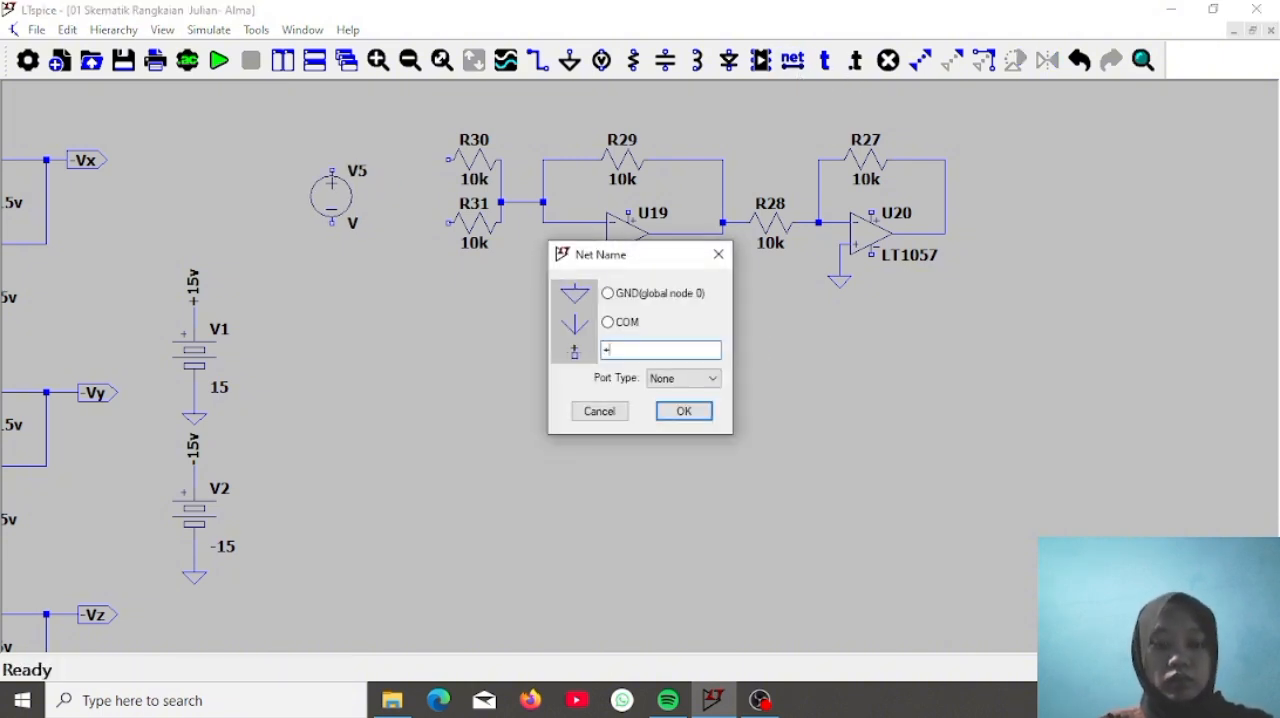
{"action": "type", "text": "15v"}
{"action": "key", "text": "Return"}
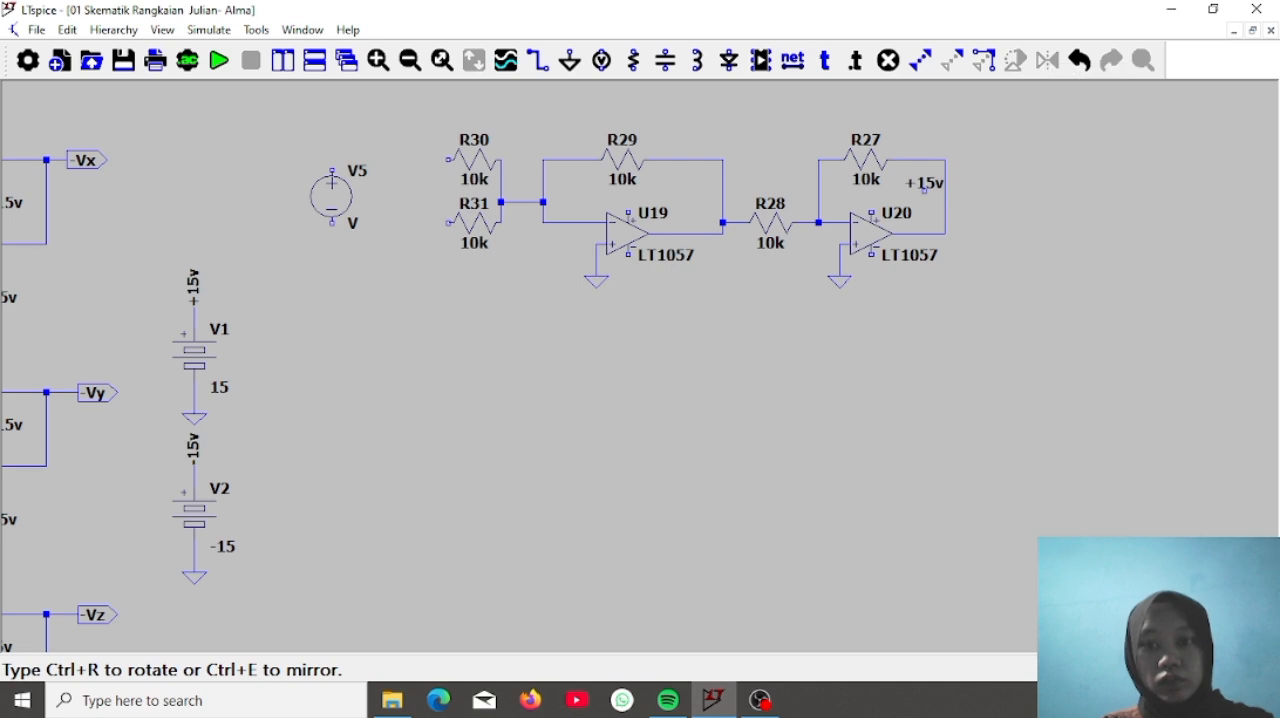
{"action": "left_click", "coordinate": [924, 190]}
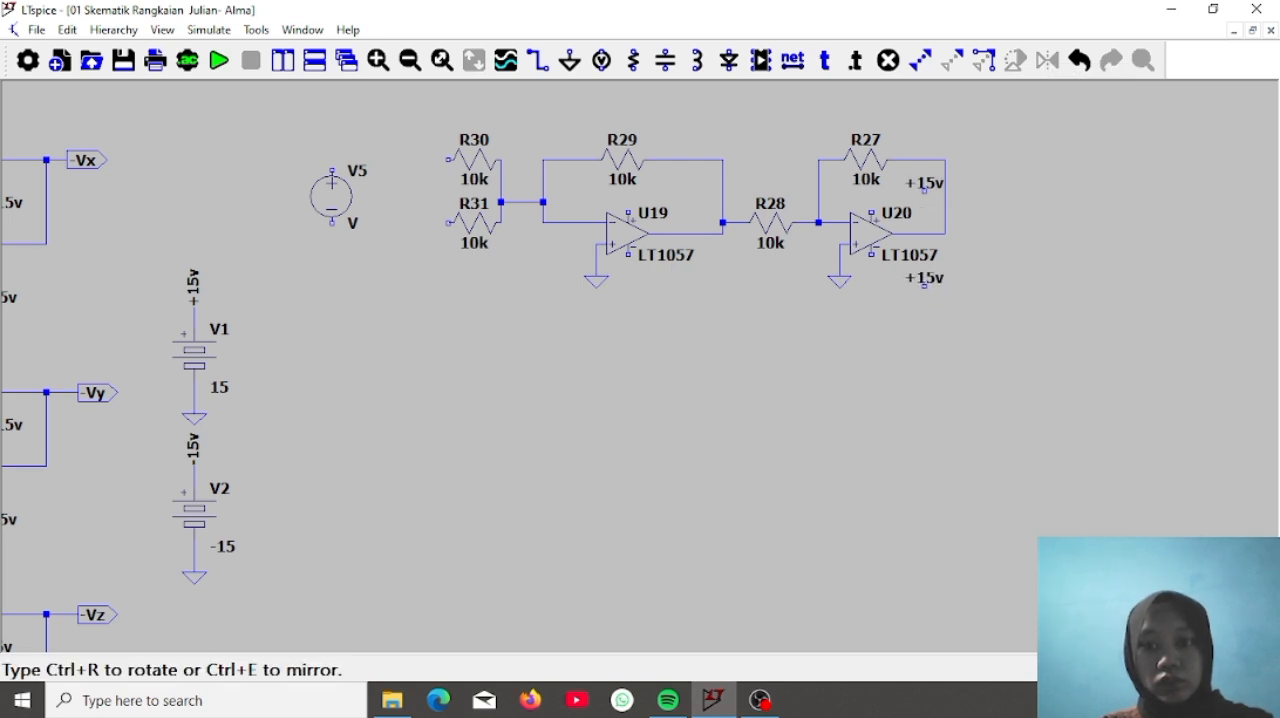
{"action": "left_click", "coordinate": [924, 285]}
{"action": "left_click", "coordinate": [692, 190]}
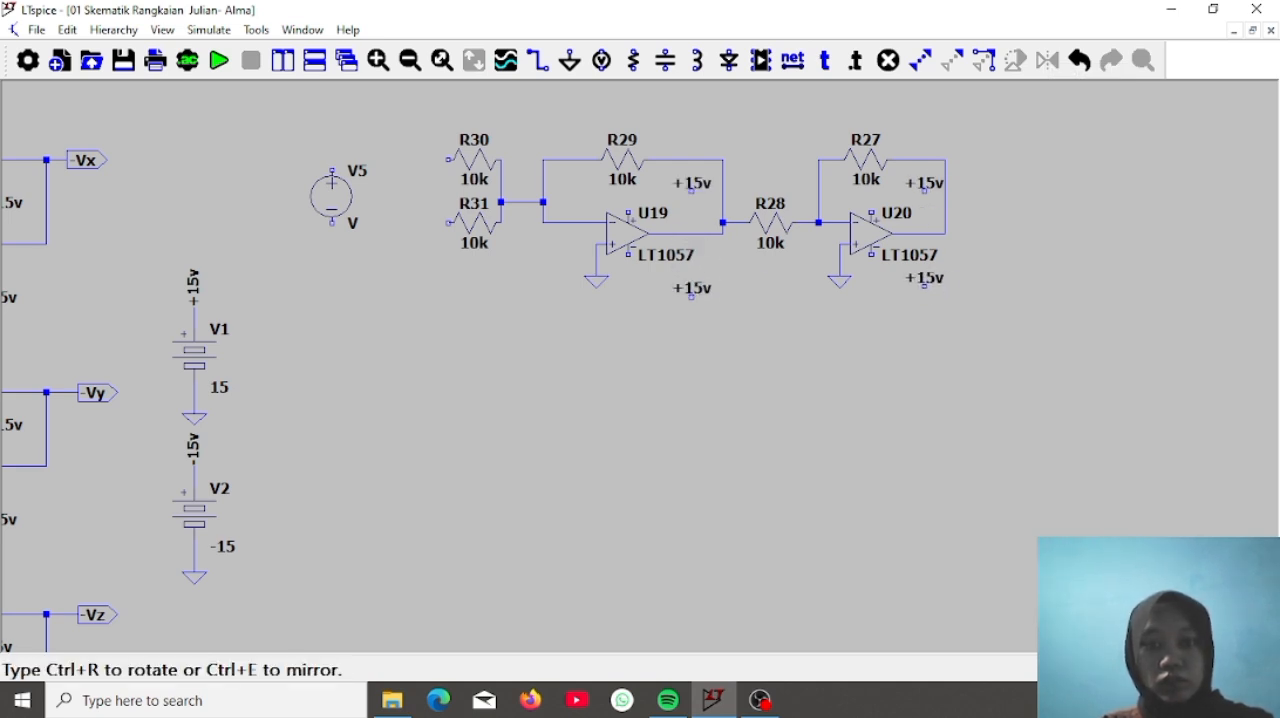
{"action": "left_click", "coordinate": [692, 288]}
{"action": "key", "text": "Escape"}
Rename the net labels below op-amps U19 and U20 to -15v
{"action": "right_click", "coordinate": [700, 298]}
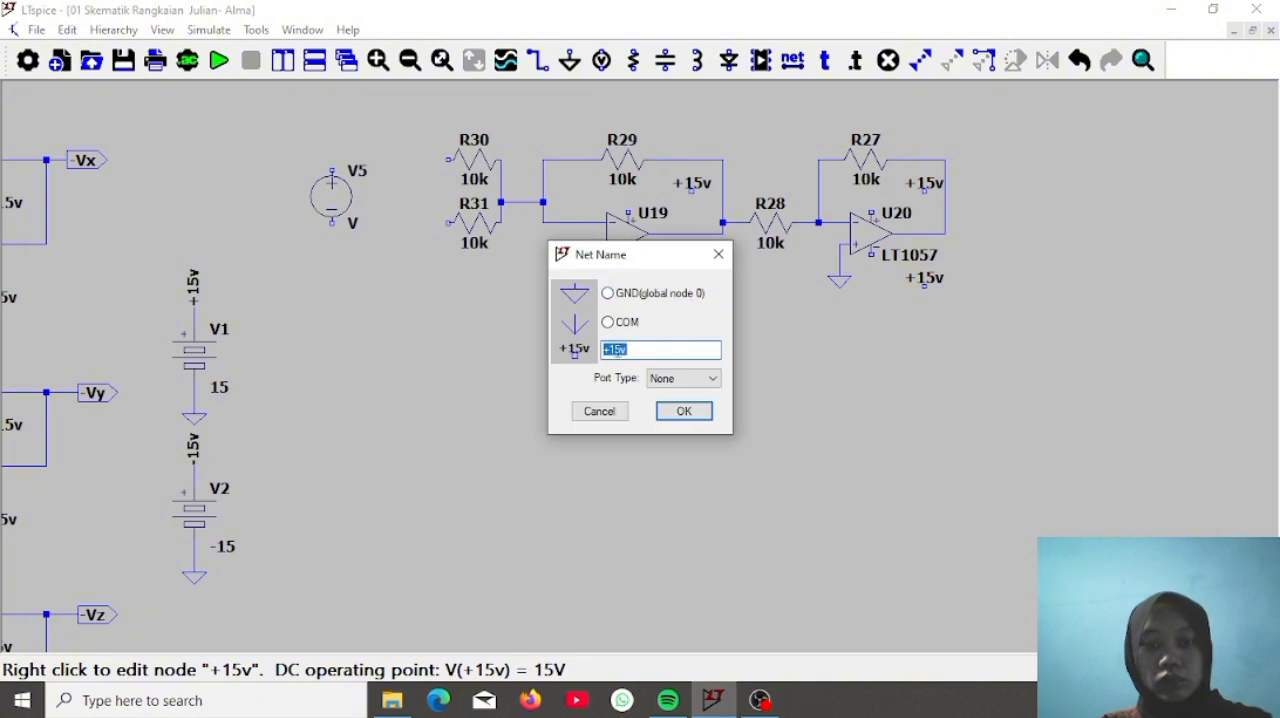
{"action": "left_click", "coordinate": [613, 350]}
{"action": "key", "text": "BackSpace"}
{"action": "type", "text": "-"}
{"action": "key", "text": "Return"}
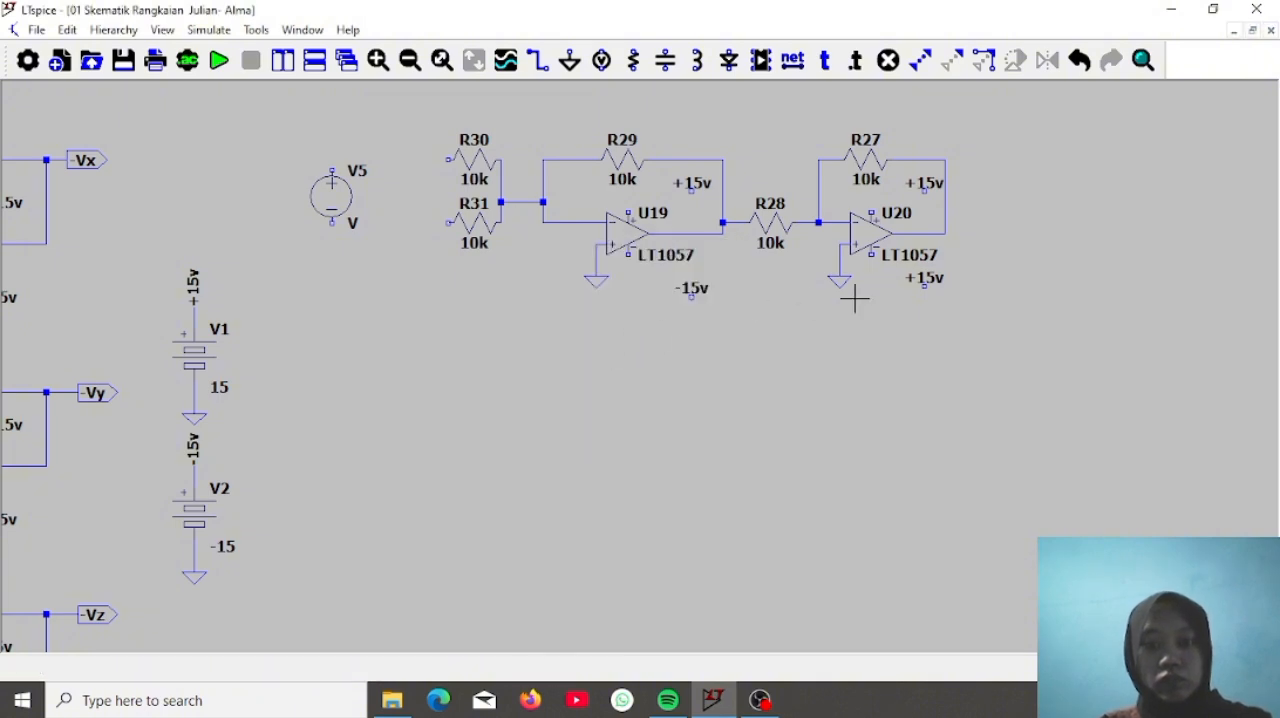
{"action": "right_click", "coordinate": [926, 280]}
{"action": "left_click", "coordinate": [607, 350]}
{"action": "key", "text": "BackSpace"}
{"action": "type", "text": "-15v"}
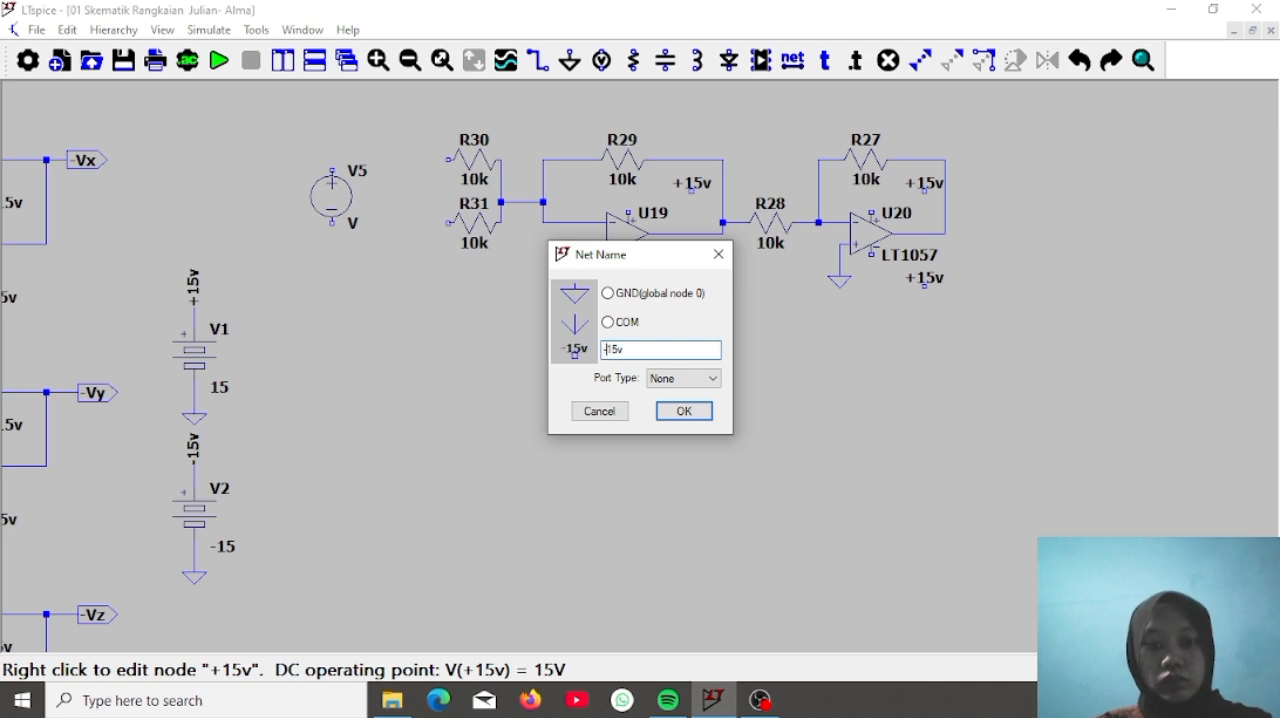
{"action": "key", "text": "Return"}
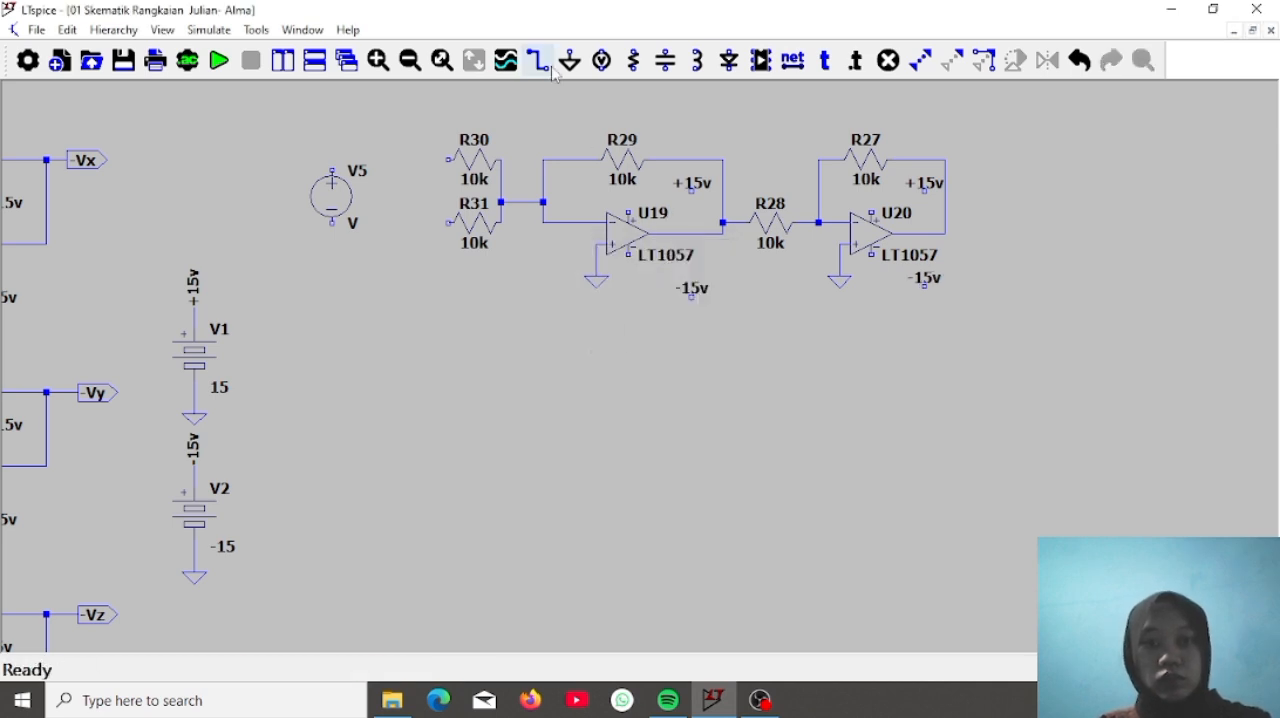
Wire the positive and negative supply pins of U19 and U20 to their adjacent +15v and -15v labels
{"action": "left_click", "coordinate": [628, 190]}
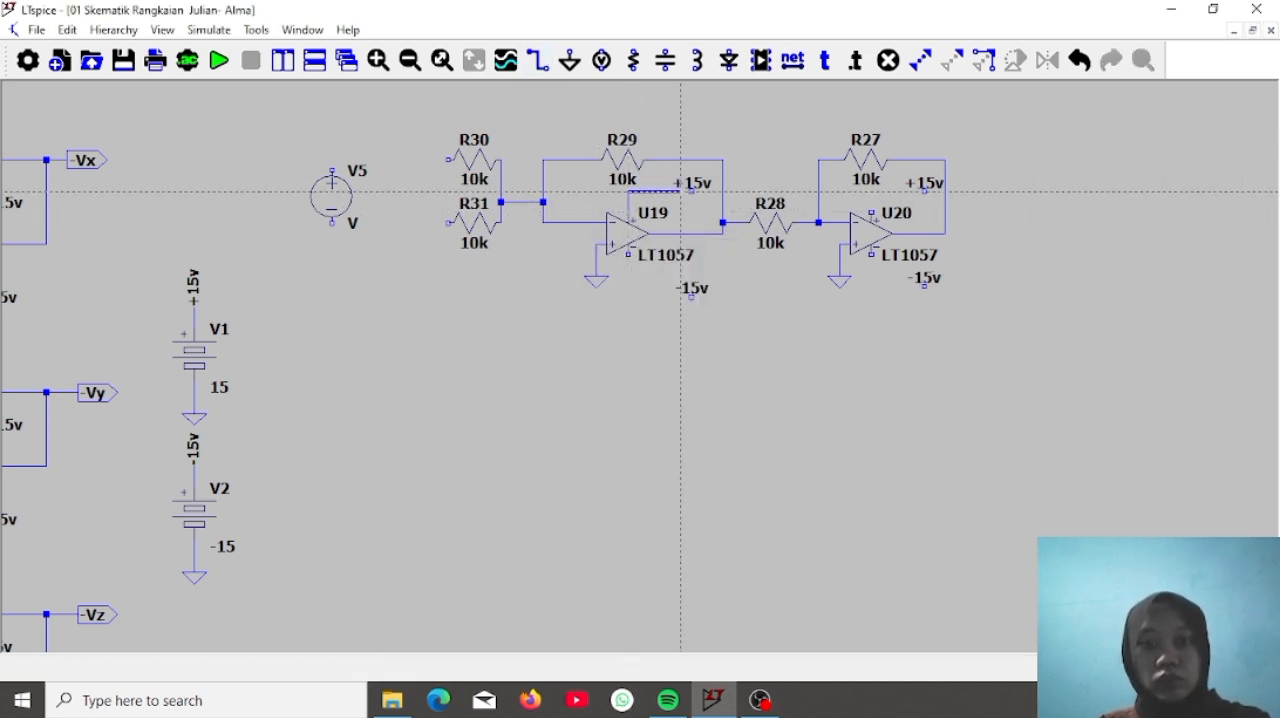
{"action": "left_click", "coordinate": [692, 190]}
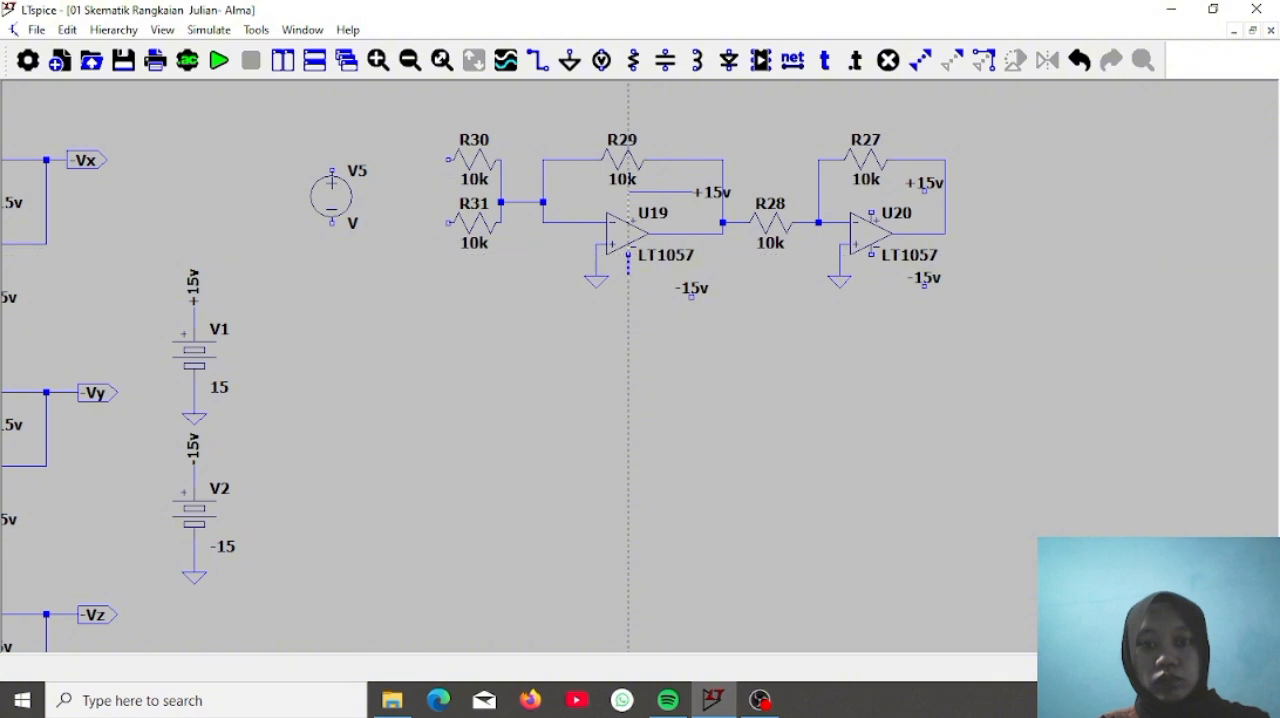
{"action": "left_click", "coordinate": [628, 296]}
{"action": "left_click", "coordinate": [691, 297]}
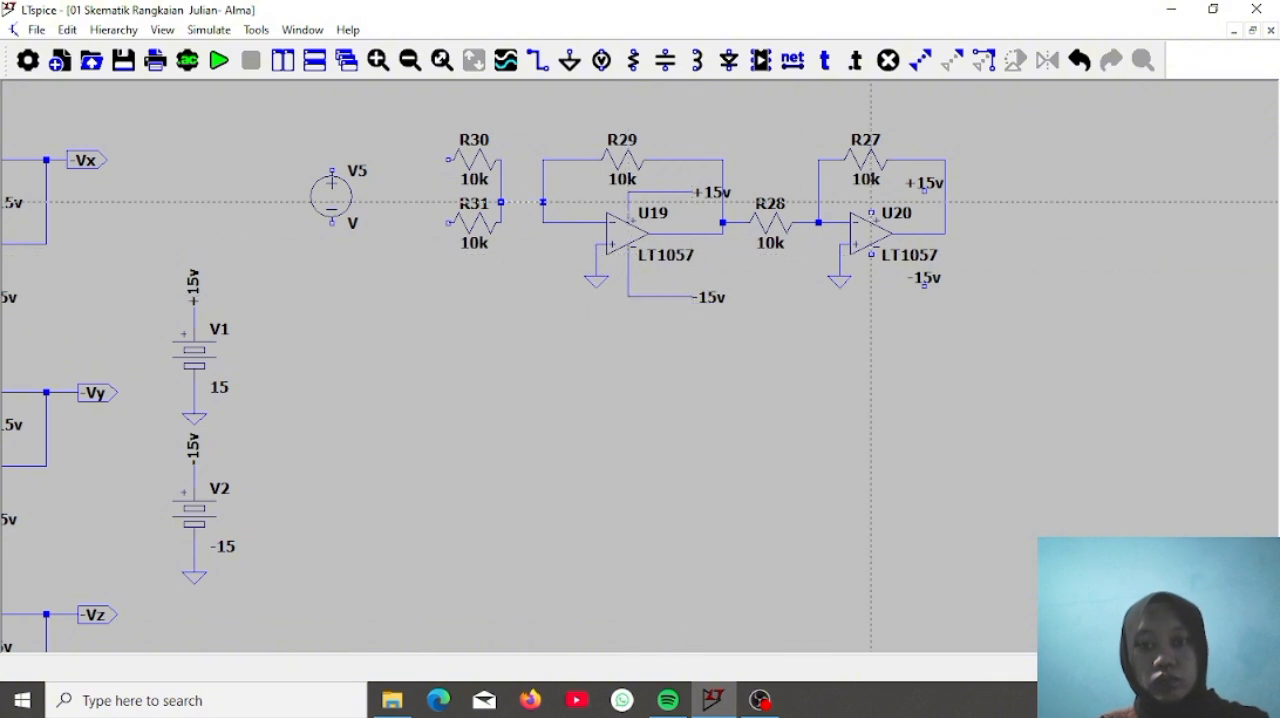
{"action": "left_click", "coordinate": [871, 212]}
{"action": "left_click", "coordinate": [871, 190]}
{"action": "left_click", "coordinate": [924, 190]}
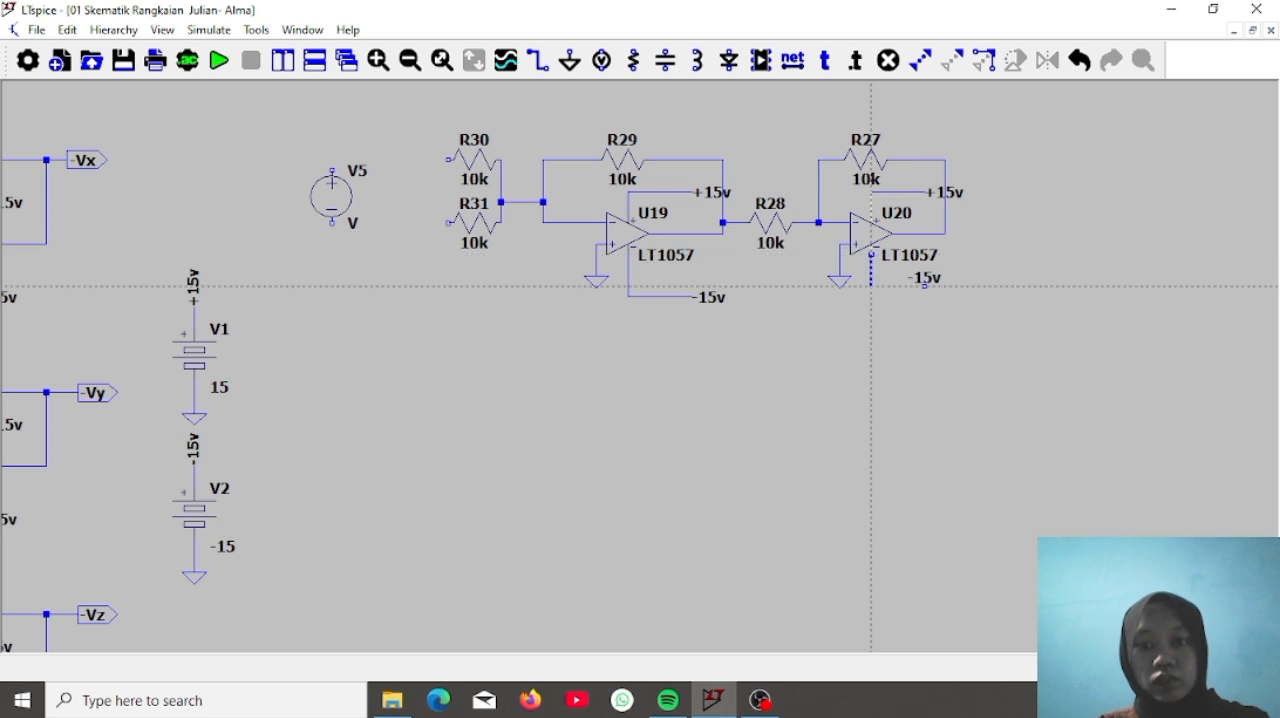
{"action": "left_click", "coordinate": [924, 286]}
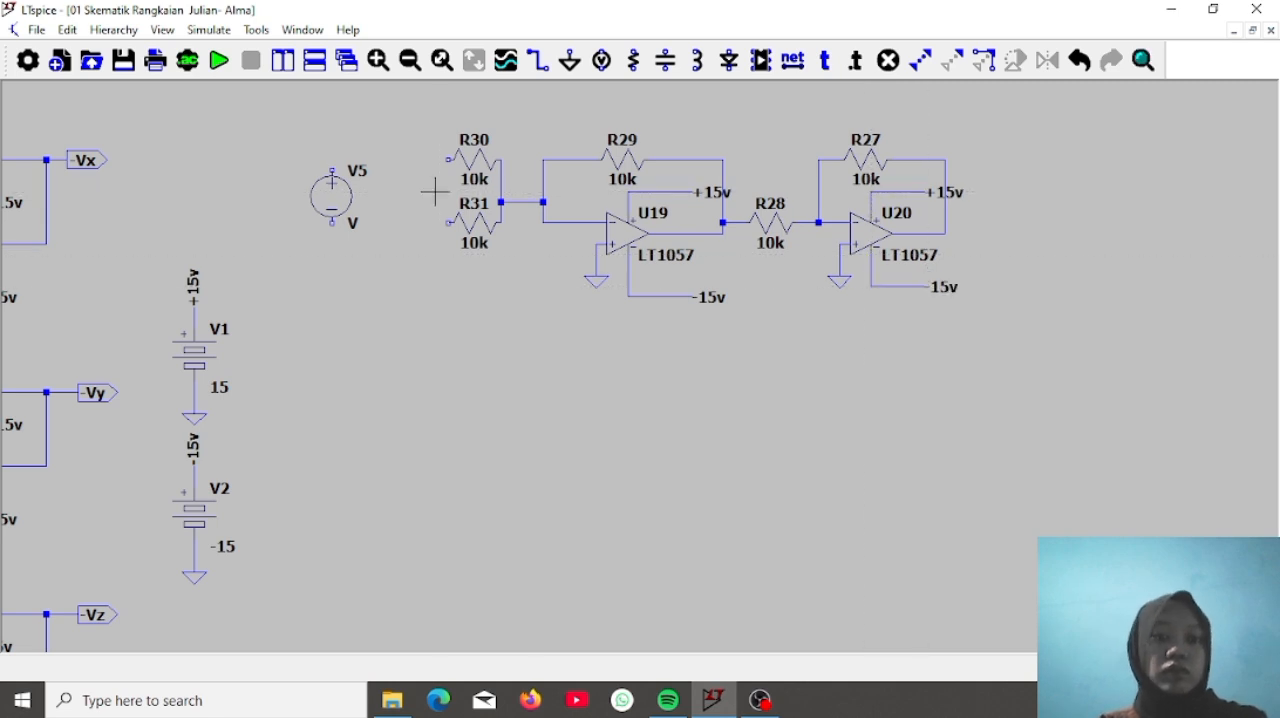
{"action": "key", "text": "Escape"}
Define voltage source V5 as a sine with 0 V DC offset, 0.5 V amplitude and 1k frequency
{"action": "right_click", "coordinate": [350, 203]}
{"action": "left_click", "coordinate": [768, 378]}
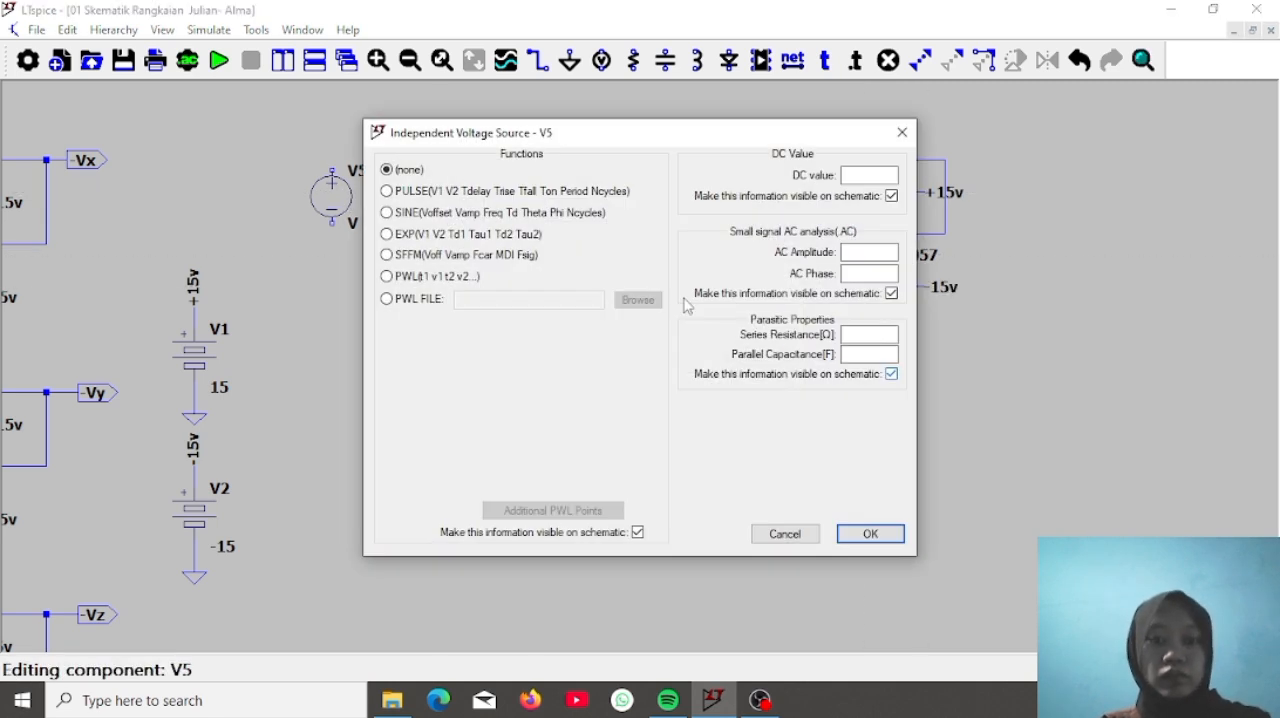
{"action": "left_click", "coordinate": [519, 214]}
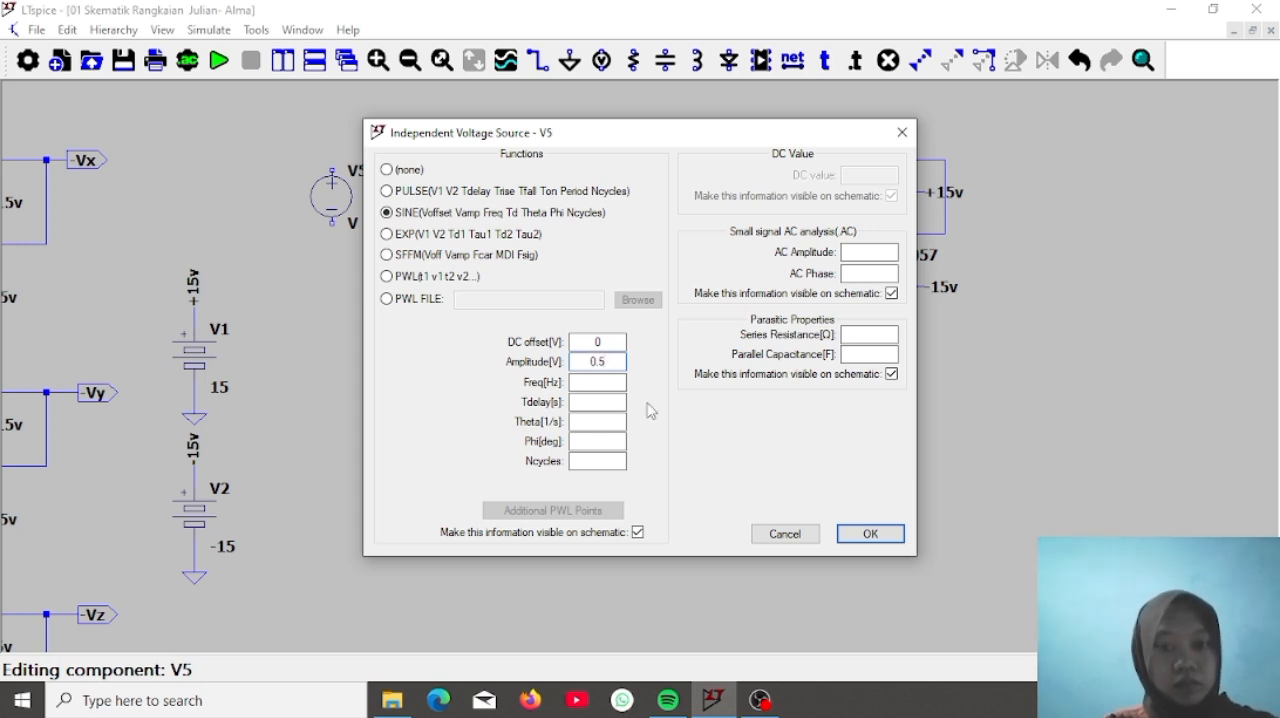
{"action": "left_click", "coordinate": [606, 382]}
{"action": "type", "text": "1k"}
{"action": "key", "text": "Return"}
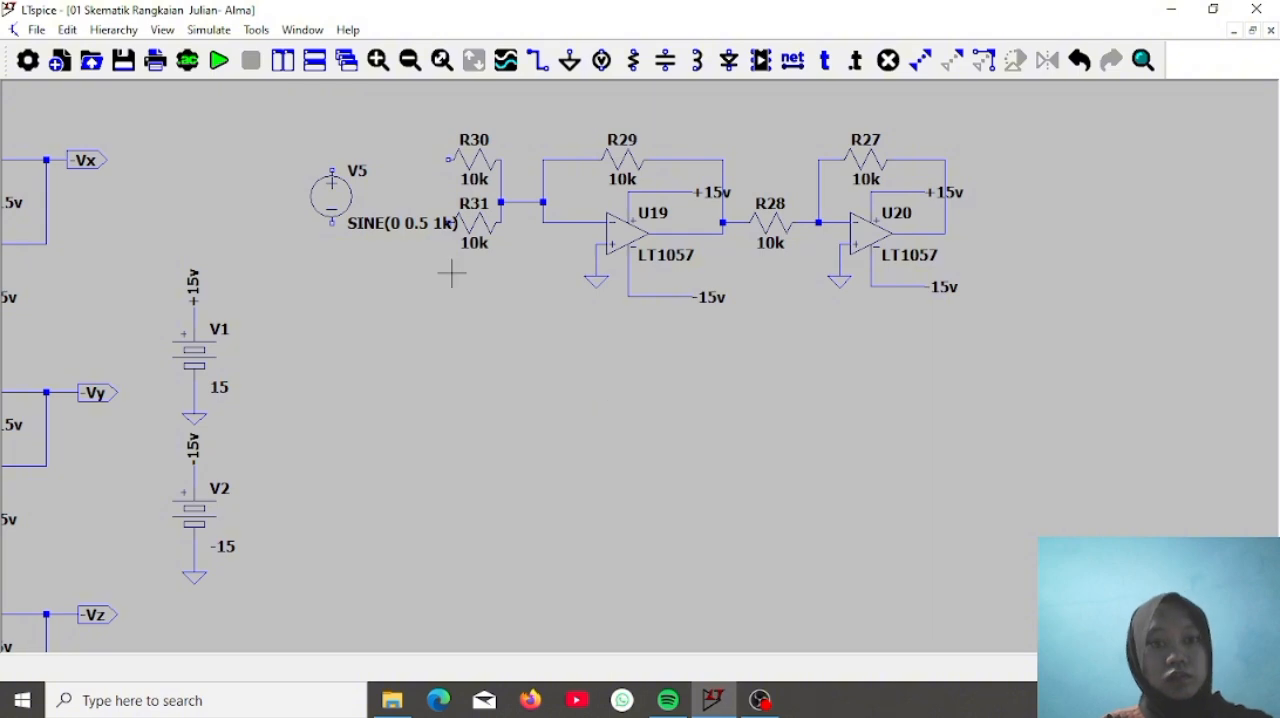
Set the series resistance of voltage source V5 to 0.001 ohm
{"action": "right_click", "coordinate": [342, 198]}
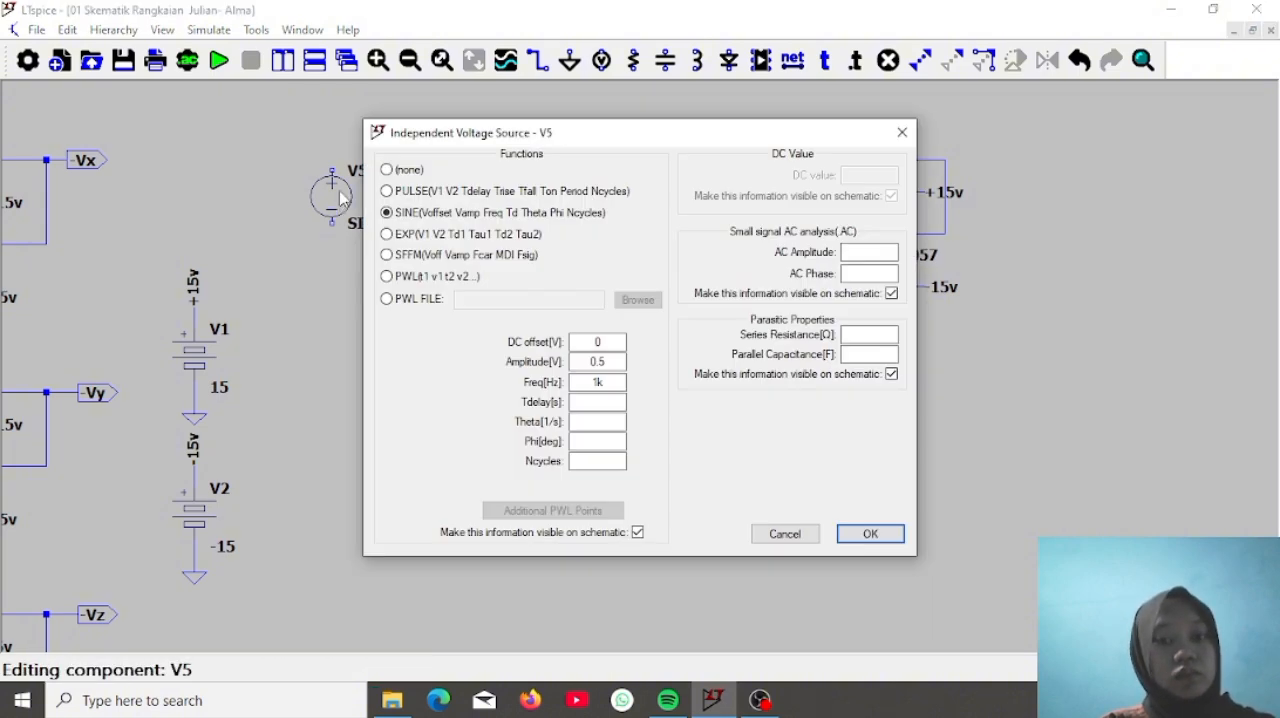
{"action": "left_click", "coordinate": [870, 335]}
{"action": "type", "text": "0.001"}
{"action": "key", "text": "Return"}
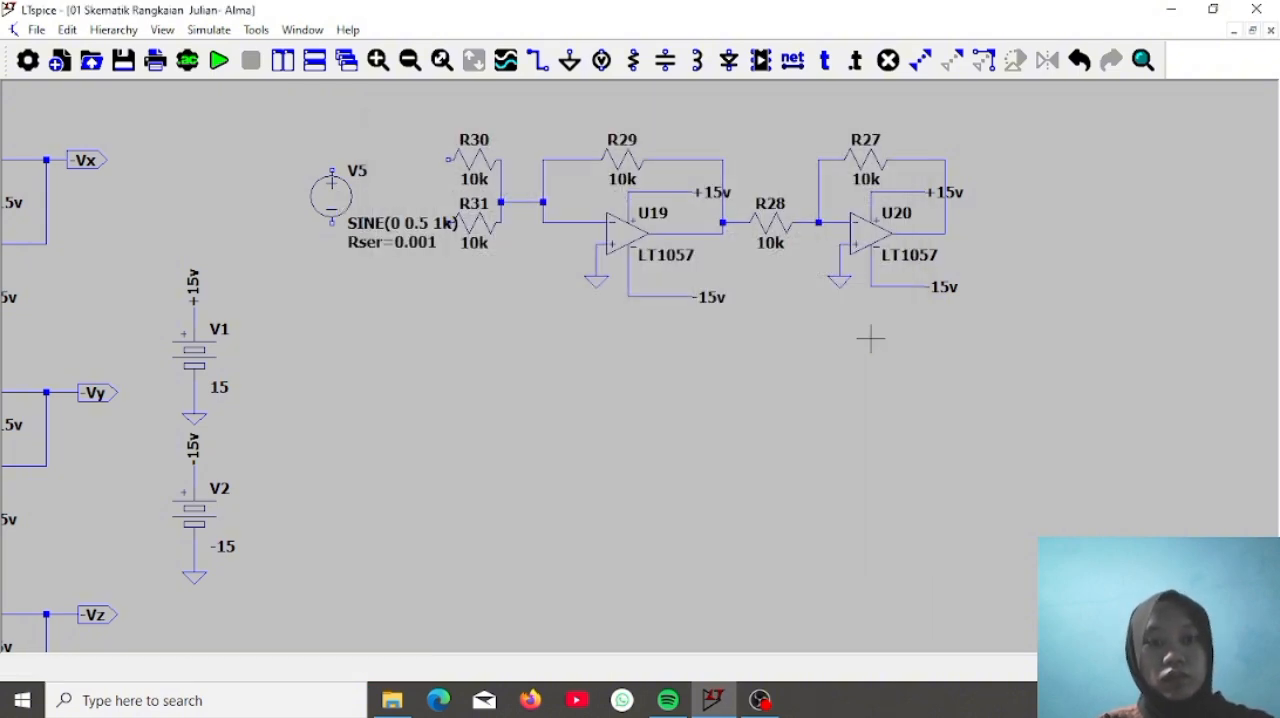
Move the SINE and Rser texts of V5 above the source symbol, clear of resistor R31
{"action": "left_click", "coordinate": [920, 60]}
{"action": "left_click", "coordinate": [924, 58]}
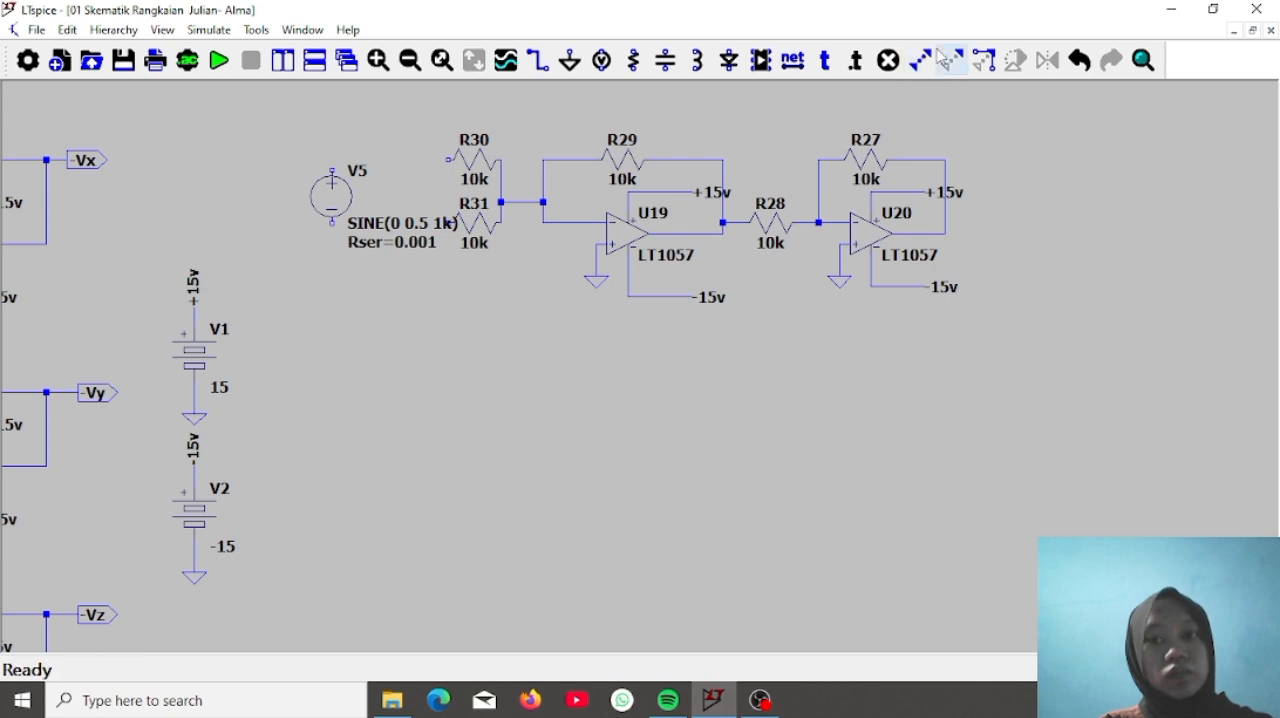
{"action": "left_click_drag", "start_coordinate": [344, 210], "coordinate": [461, 264]}
{"action": "left_click", "coordinate": [356, 110]}
{"action": "left_click_drag", "start_coordinate": [341, 211], "coordinate": [461, 237]}
{"action": "left_click", "coordinate": [343, 137]}
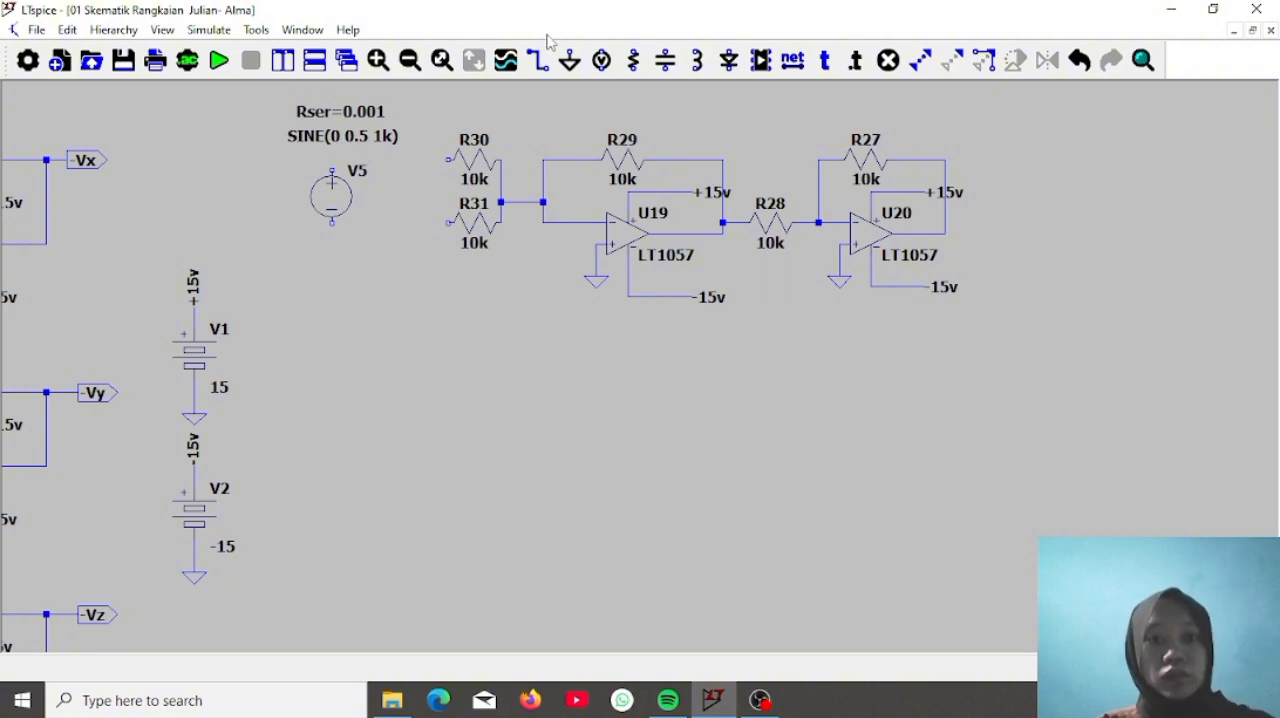
Wire V5's positive terminal to input resistor R30 and its negative terminal to a new ground below it
{"action": "left_click", "coordinate": [570, 60]}
{"action": "left_click", "coordinate": [331, 254]}
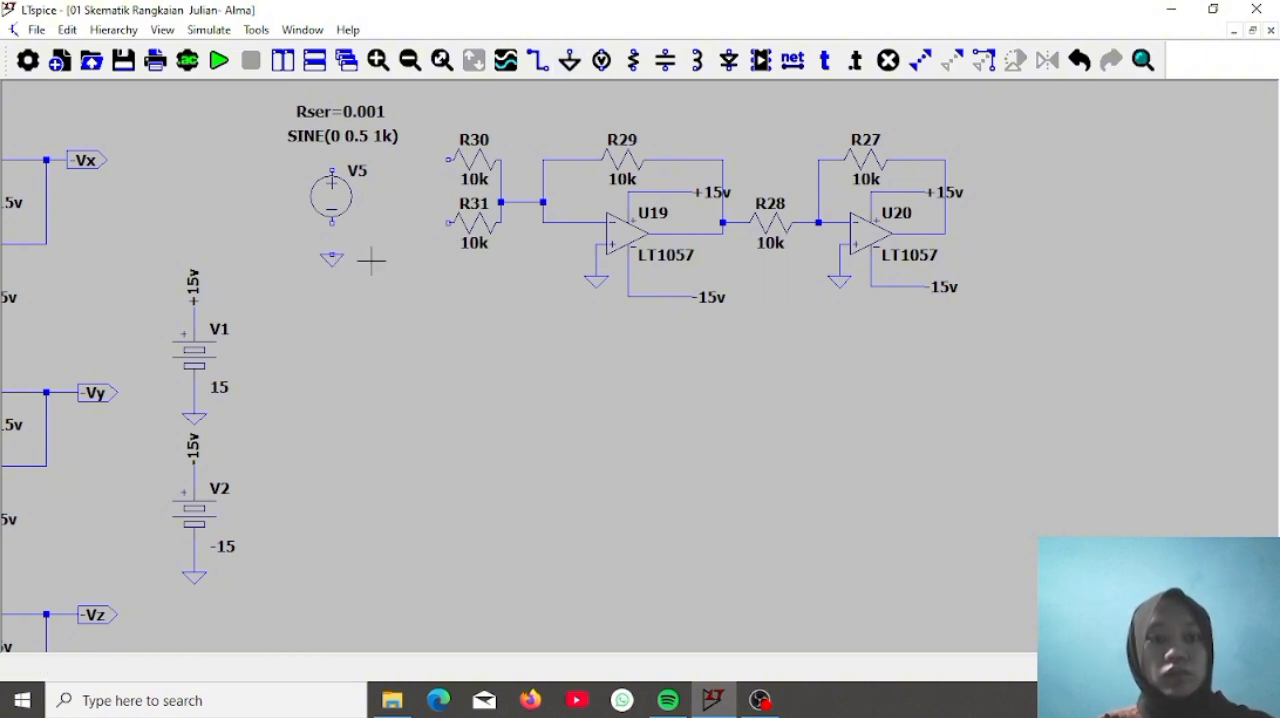
{"action": "left_click", "coordinate": [538, 60]}
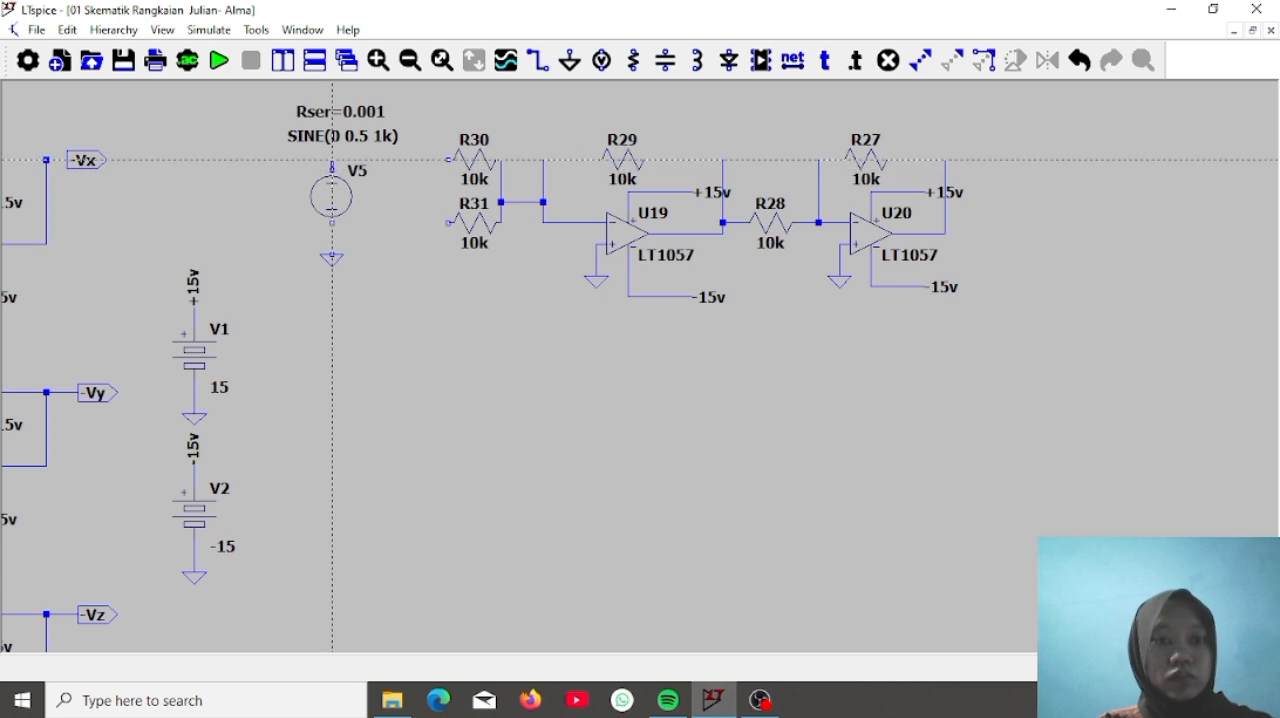
{"action": "left_click", "coordinate": [332, 159]}
{"action": "left_click", "coordinate": [449, 159]}
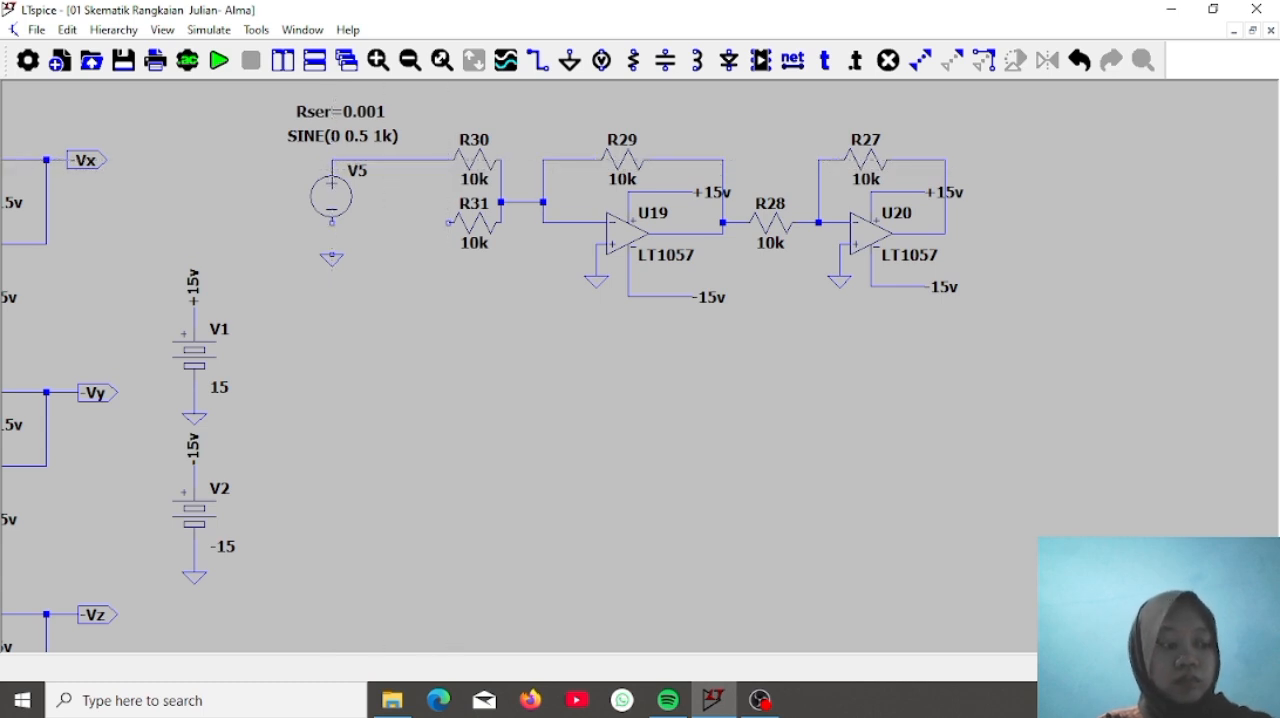
{"action": "left_click", "coordinate": [332, 222]}
{"action": "left_click", "coordinate": [332, 252]}
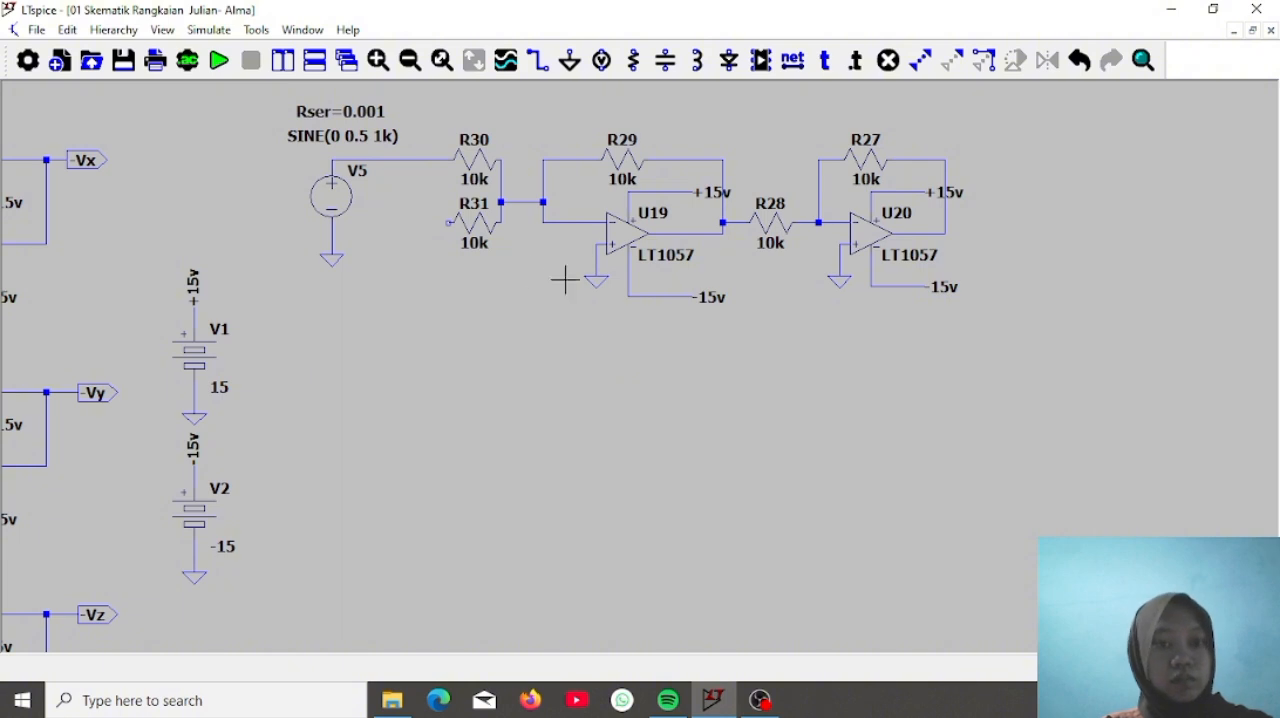
Place an input port label Vx beside resistor R31 and wire it to the resistor's free end
{"action": "left_click", "coordinate": [793, 60]}
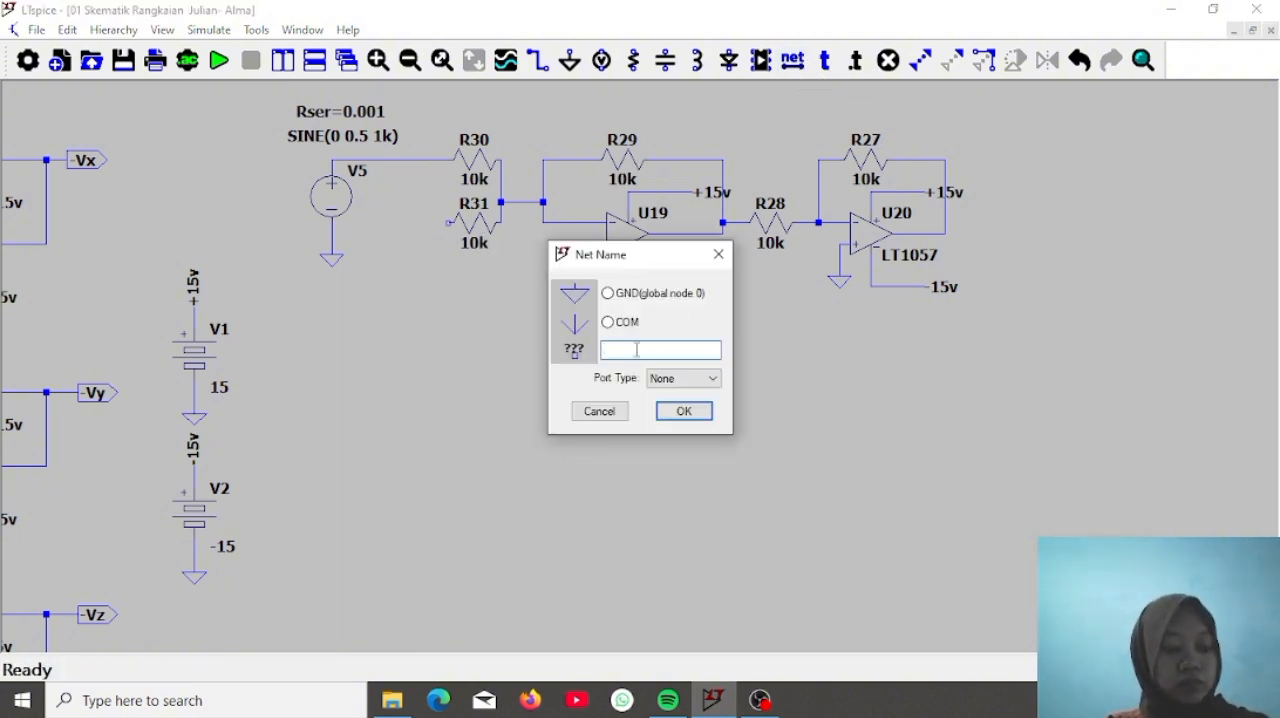
{"action": "type", "text": "Vx"}
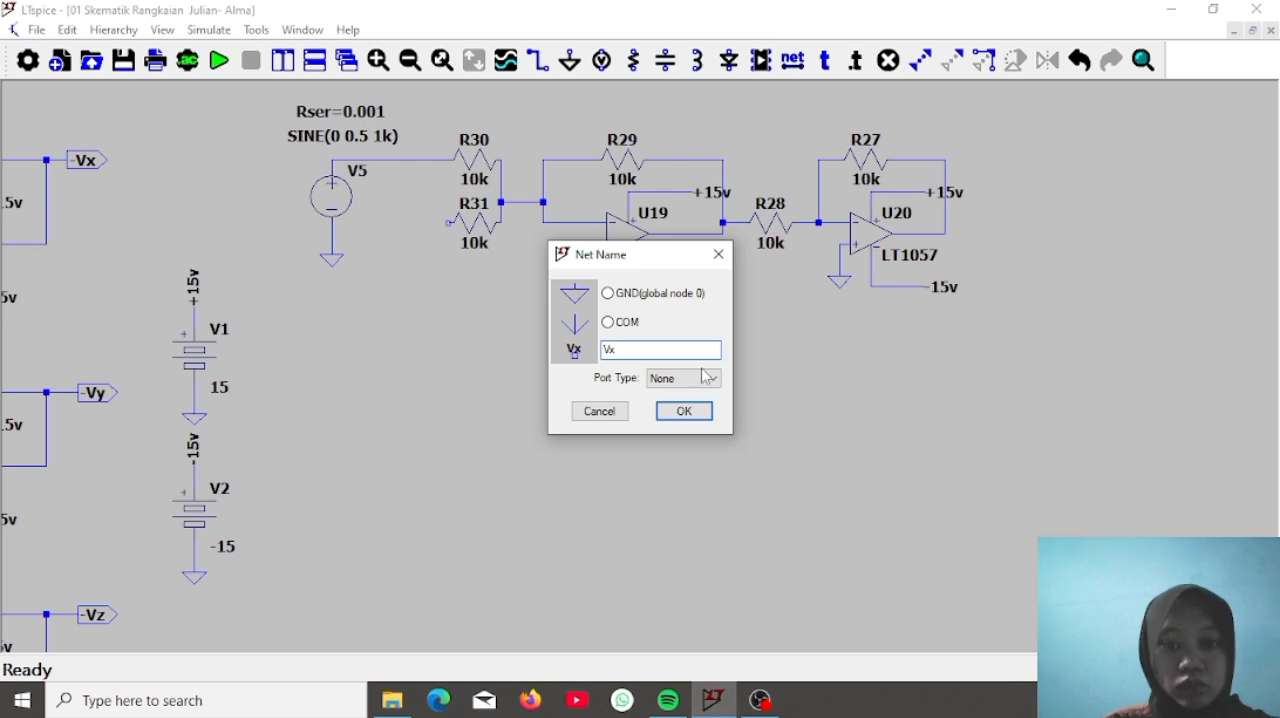
{"action": "left_click", "coordinate": [706, 377]}
{"action": "left_click", "coordinate": [690, 406]}
{"action": "left_click", "coordinate": [683, 411]}
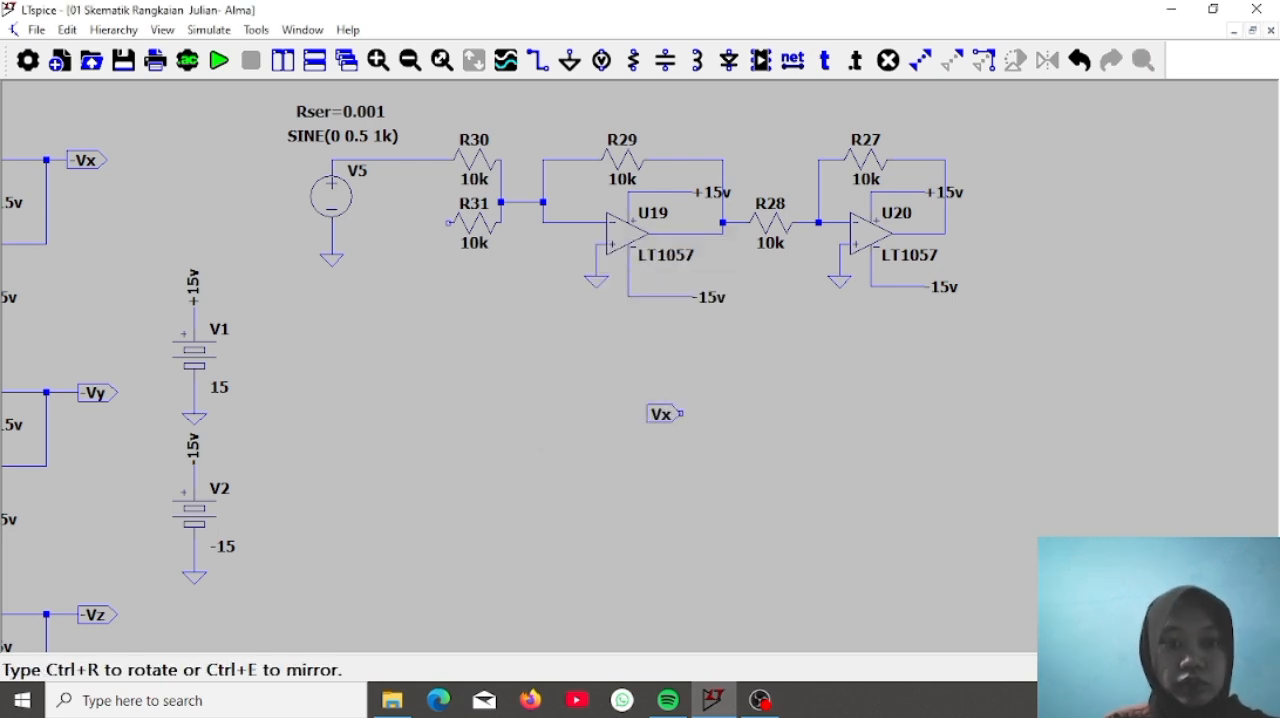
{"action": "left_click", "coordinate": [427, 223]}
{"action": "key", "text": "Escape"}
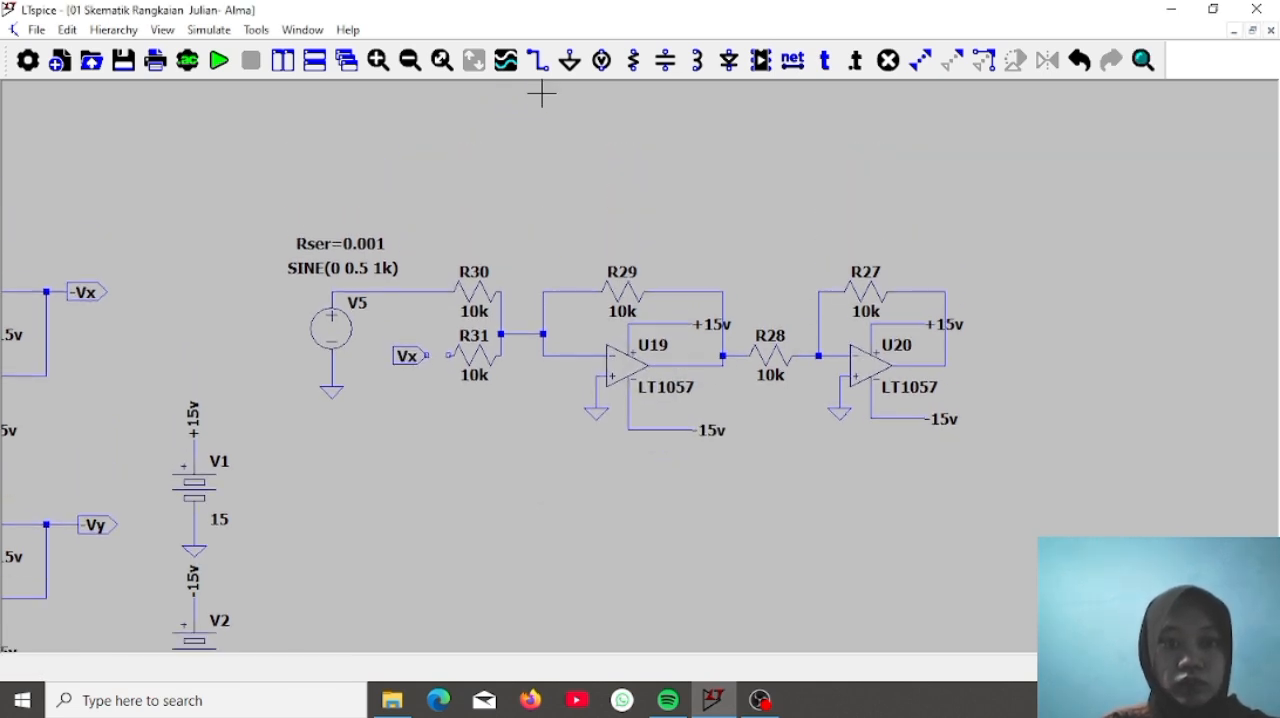
{"action": "left_click", "coordinate": [538, 62]}
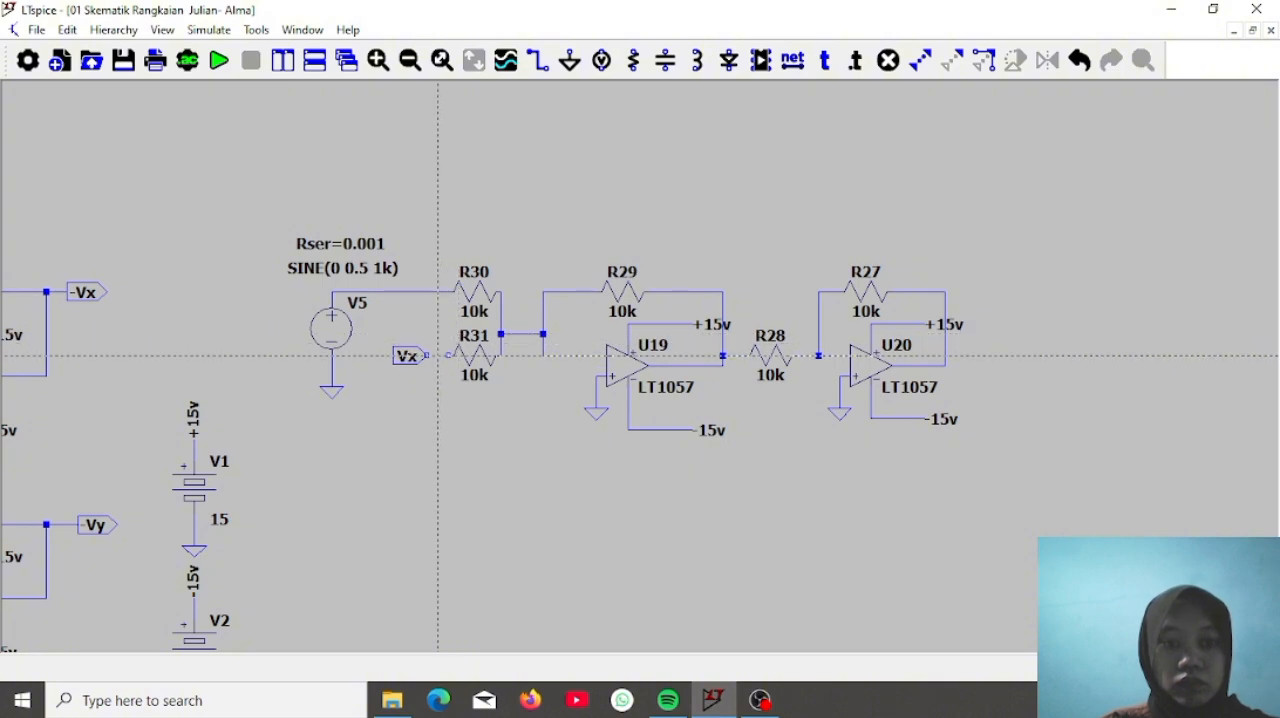
{"action": "left_click", "coordinate": [427, 355]}
{"action": "left_click", "coordinate": [448, 355]}
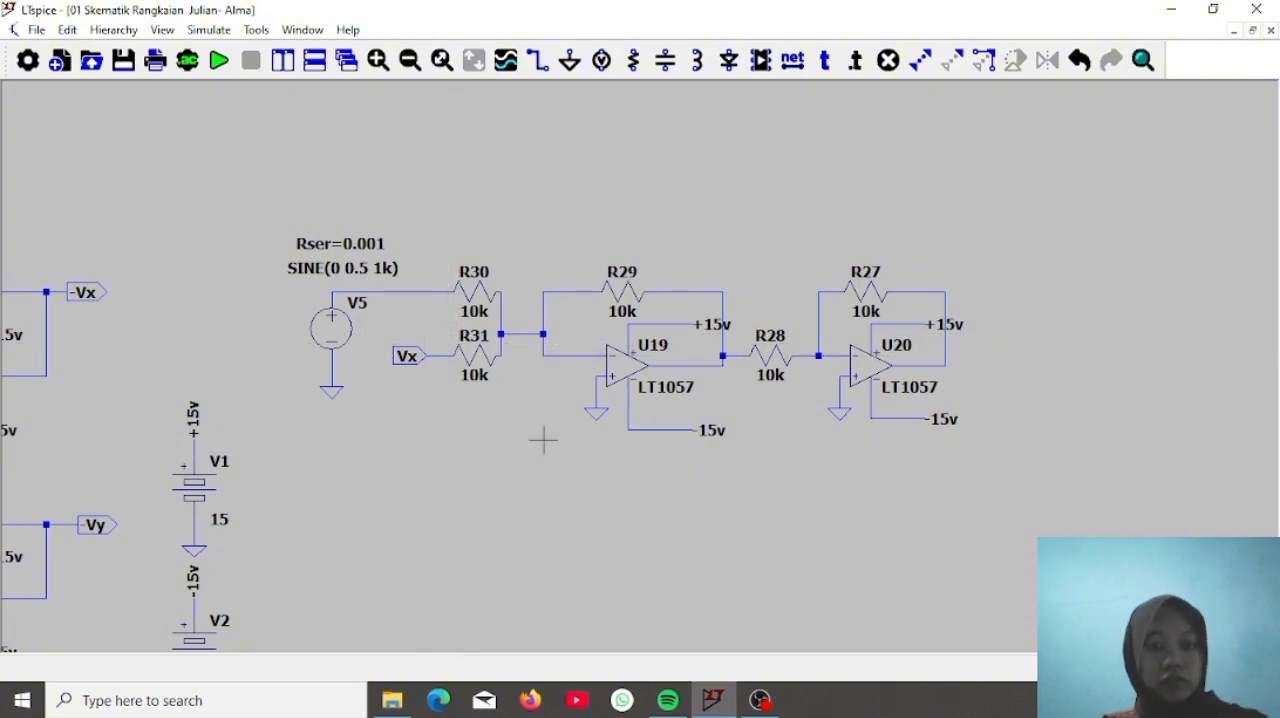
Move the whole summing and inverting stage, from V5 to U20, farther to the right of supplies V1 and V2
{"action": "left_click_drag", "start_coordinate": [750, 511], "coordinate": [823, 346]}
{"action": "scroll", "coordinate": [823, 346], "scroll_direction": "down", "scroll_amount": 2}
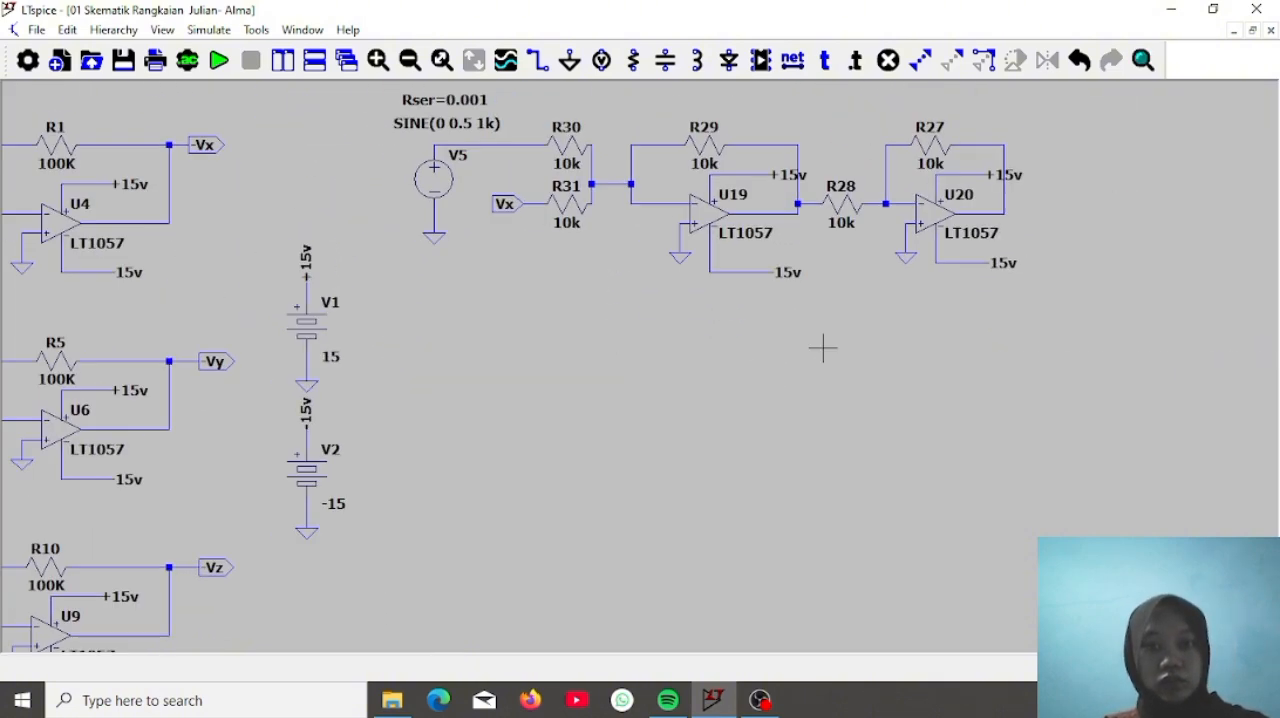
{"action": "left_click_drag", "start_coordinate": [855, 464], "coordinate": [686, 77]}
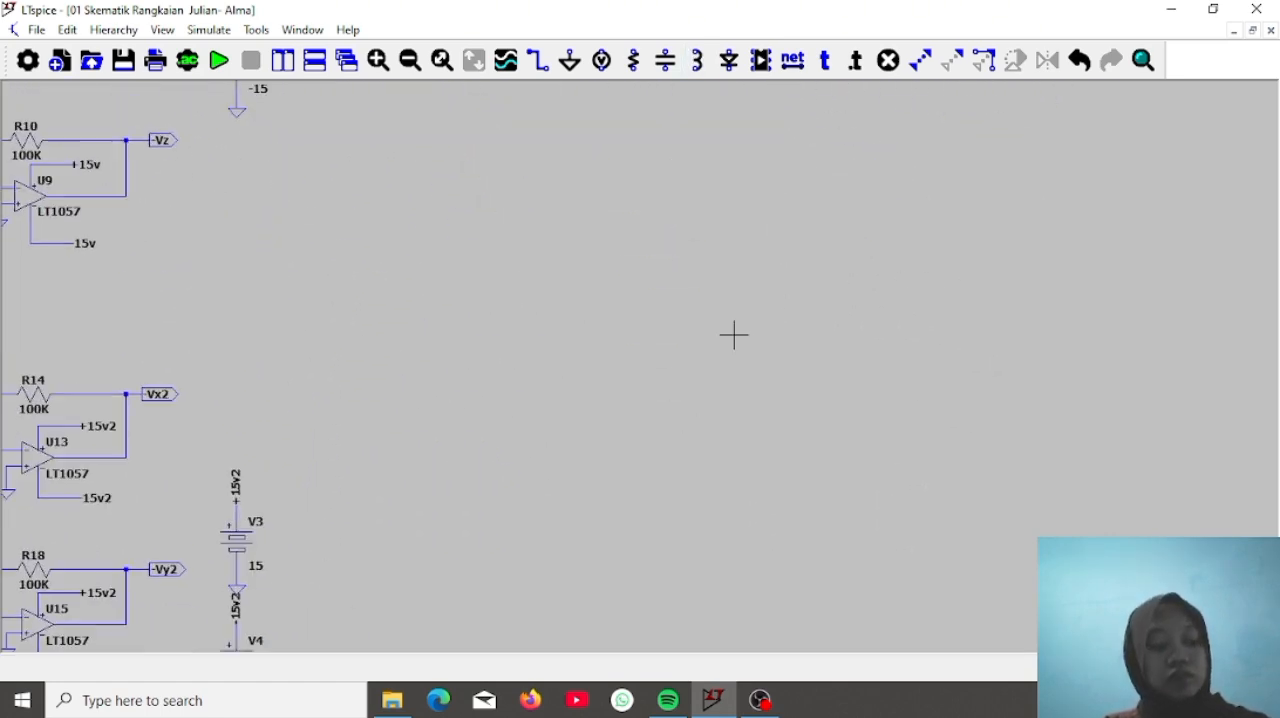
{"action": "left_click_drag", "start_coordinate": [731, 334], "coordinate": [805, 593]}
{"action": "left_click", "coordinate": [952, 60]}
{"action": "left_click_drag", "start_coordinate": [386, 167], "coordinate": [972, 415]}
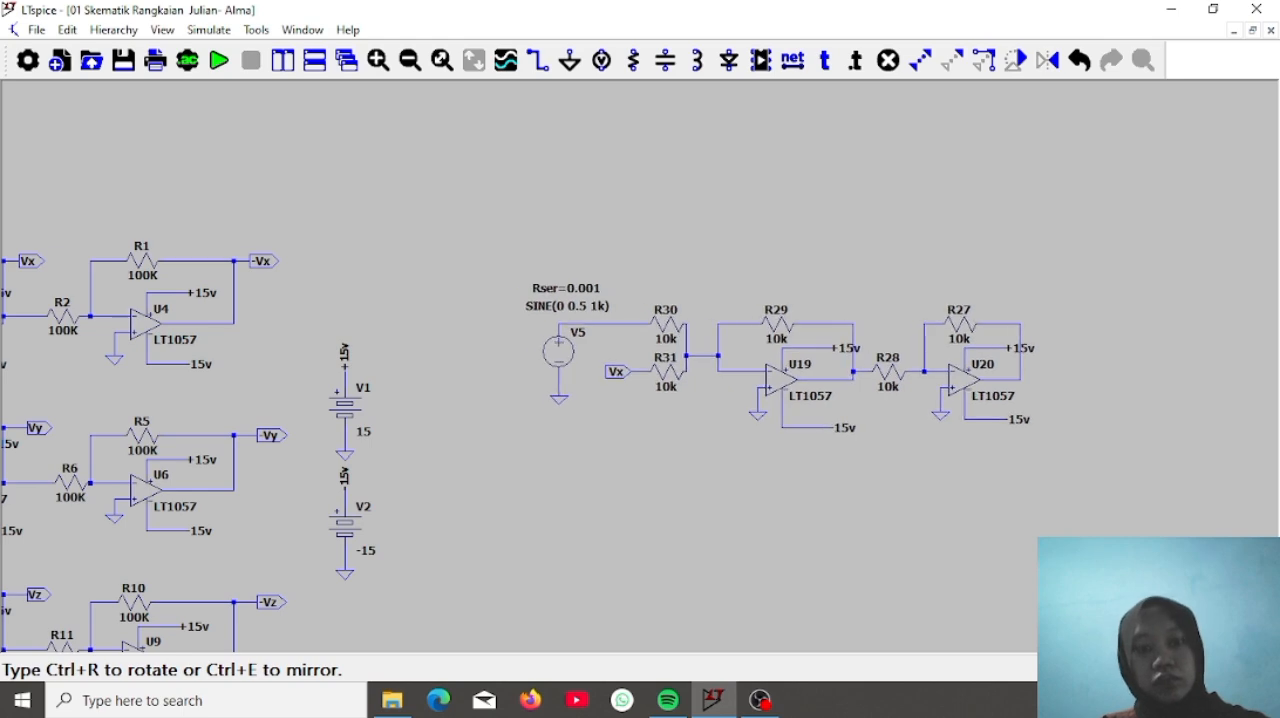
{"action": "left_click", "coordinate": [924, 399]}
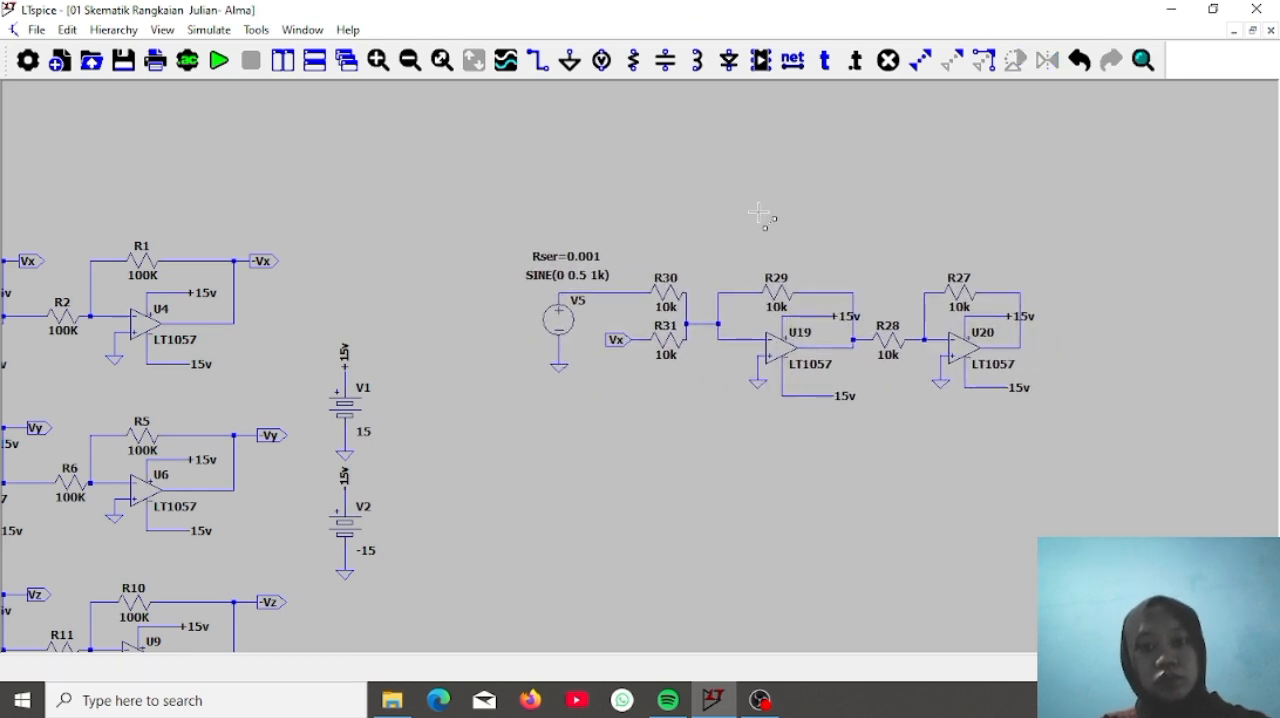
{"action": "left_click_drag", "start_coordinate": [863, 523], "coordinate": [802, 133]}
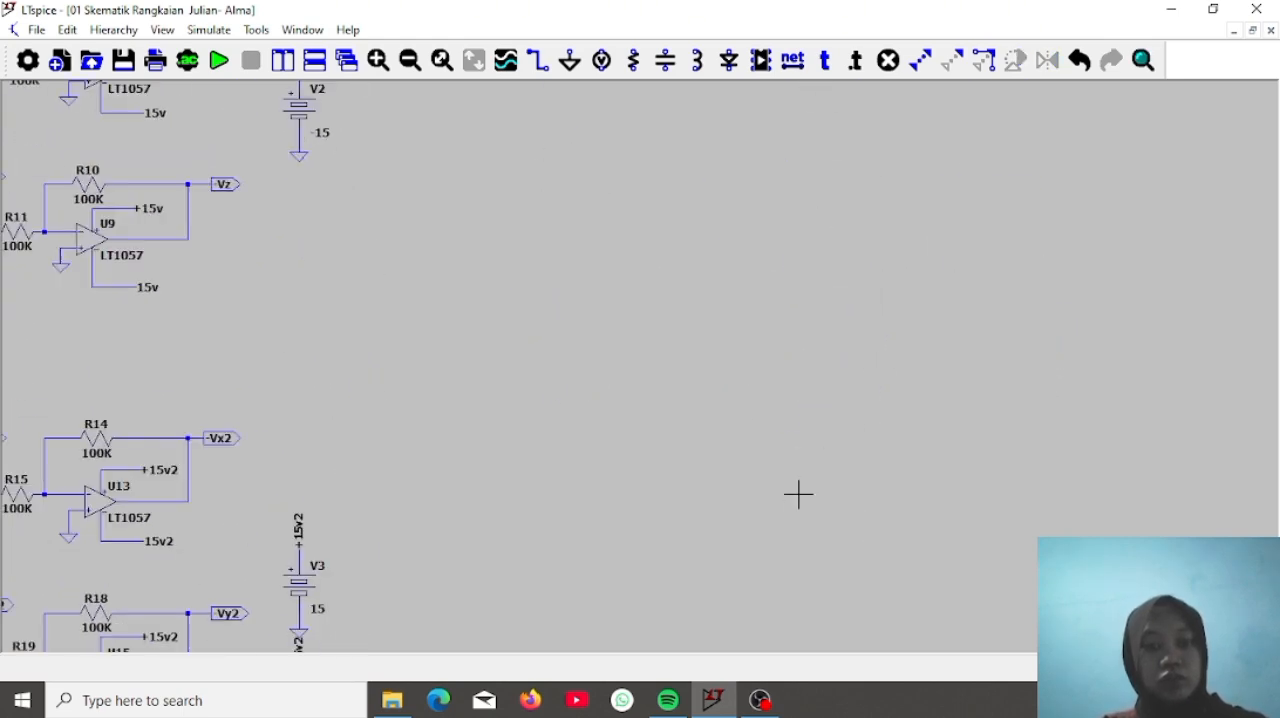
Place an LT1057 op-amp in the empty area to the right of supplies V3 and V4
{"action": "left_click_drag", "start_coordinate": [797, 494], "coordinate": [814, 242]}
{"action": "left_click", "coordinate": [761, 61]}
{"action": "type", "text": "lt"}
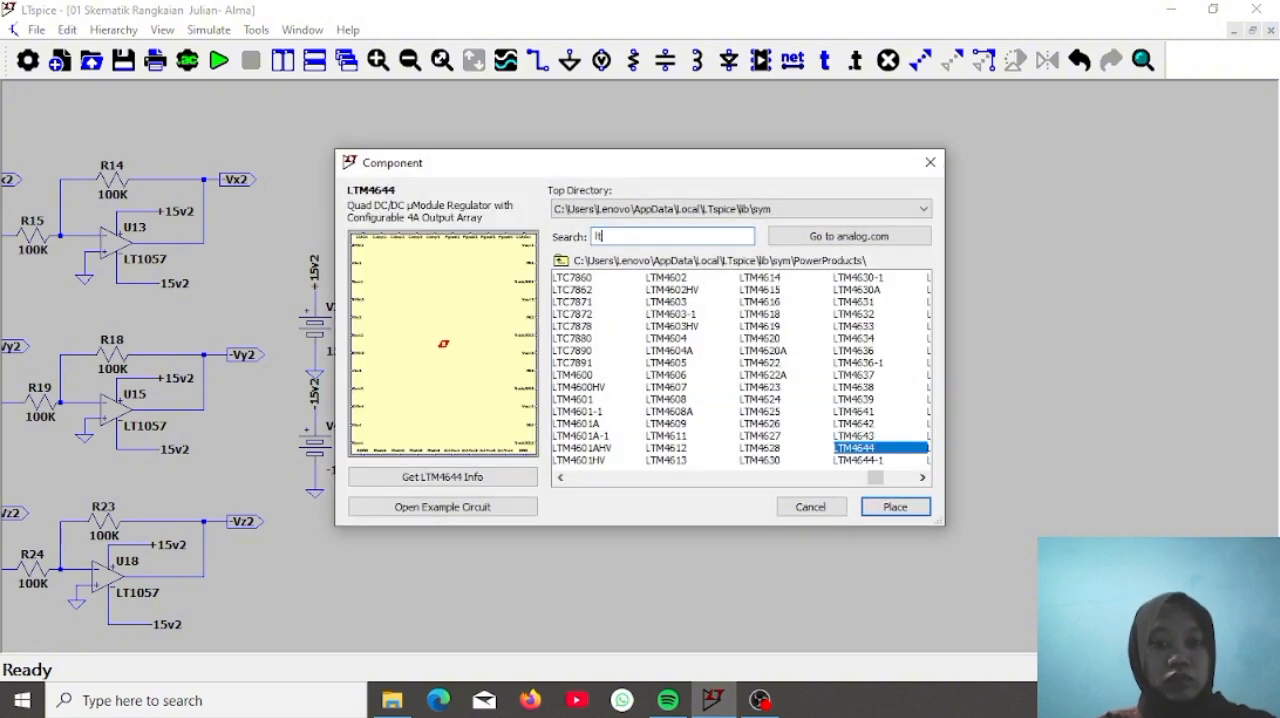
{"action": "type", "text": "1057"}
{"action": "key", "text": "Return"}
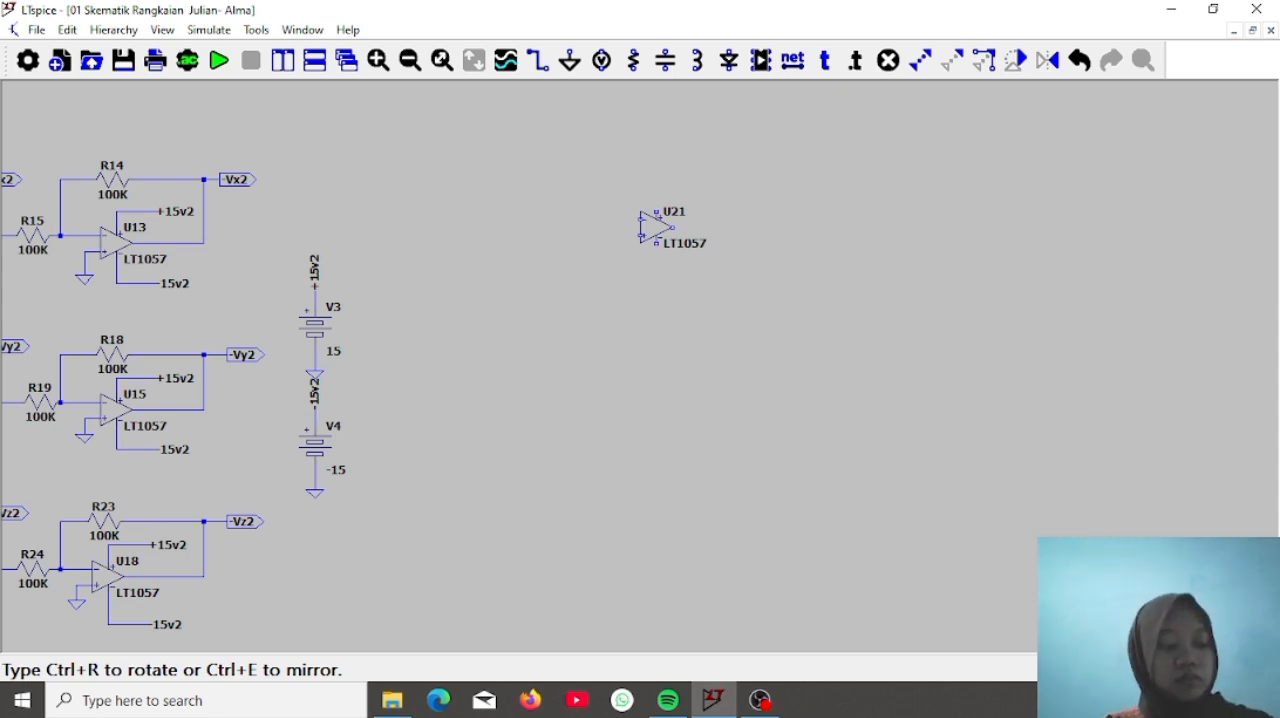
{"action": "left_click", "coordinate": [696, 228]}
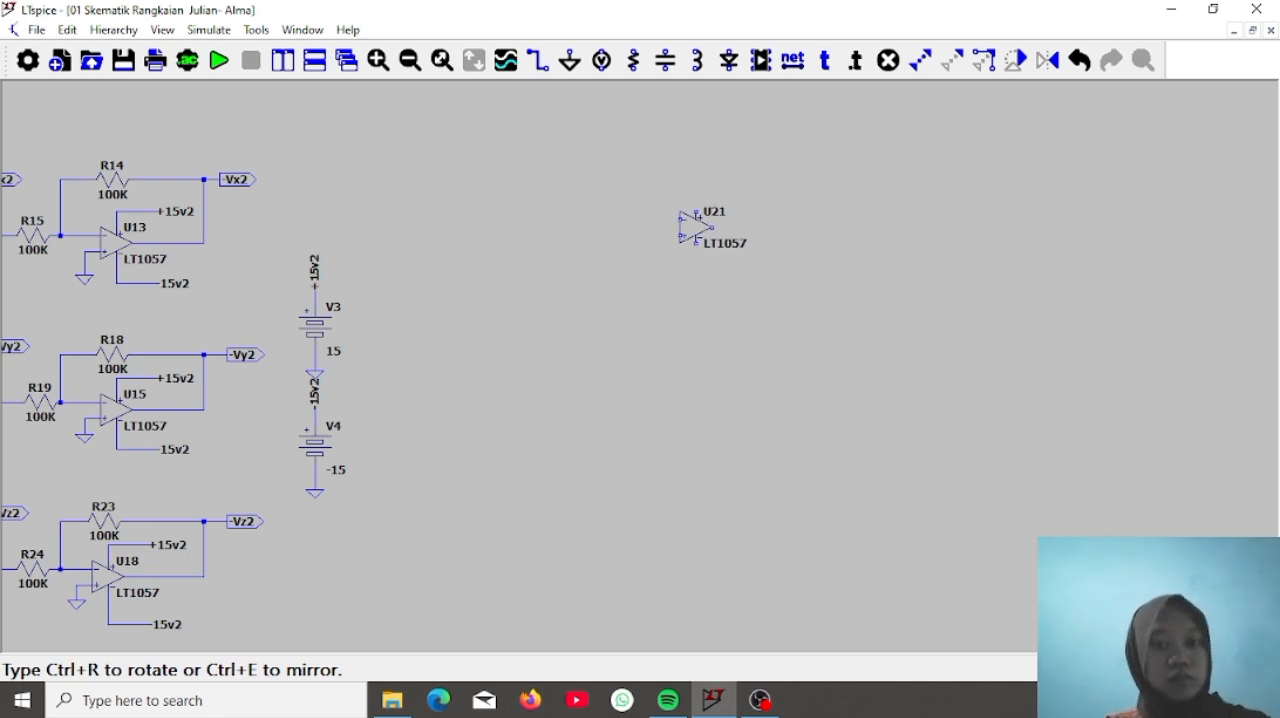
Place four resistors around U21: one horizontal above it, two horizontal to its left, and one vertical below its inputs
{"action": "left_click", "coordinate": [635, 62]}
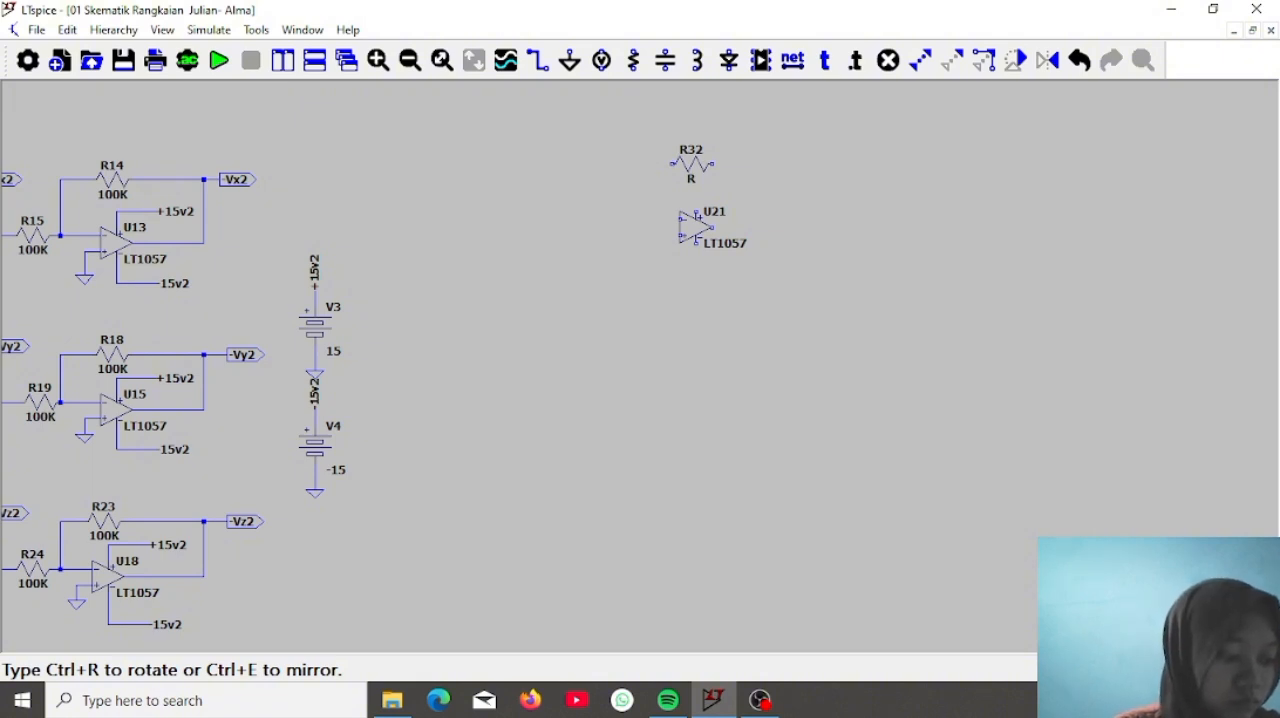
{"action": "left_click", "coordinate": [691, 165]}
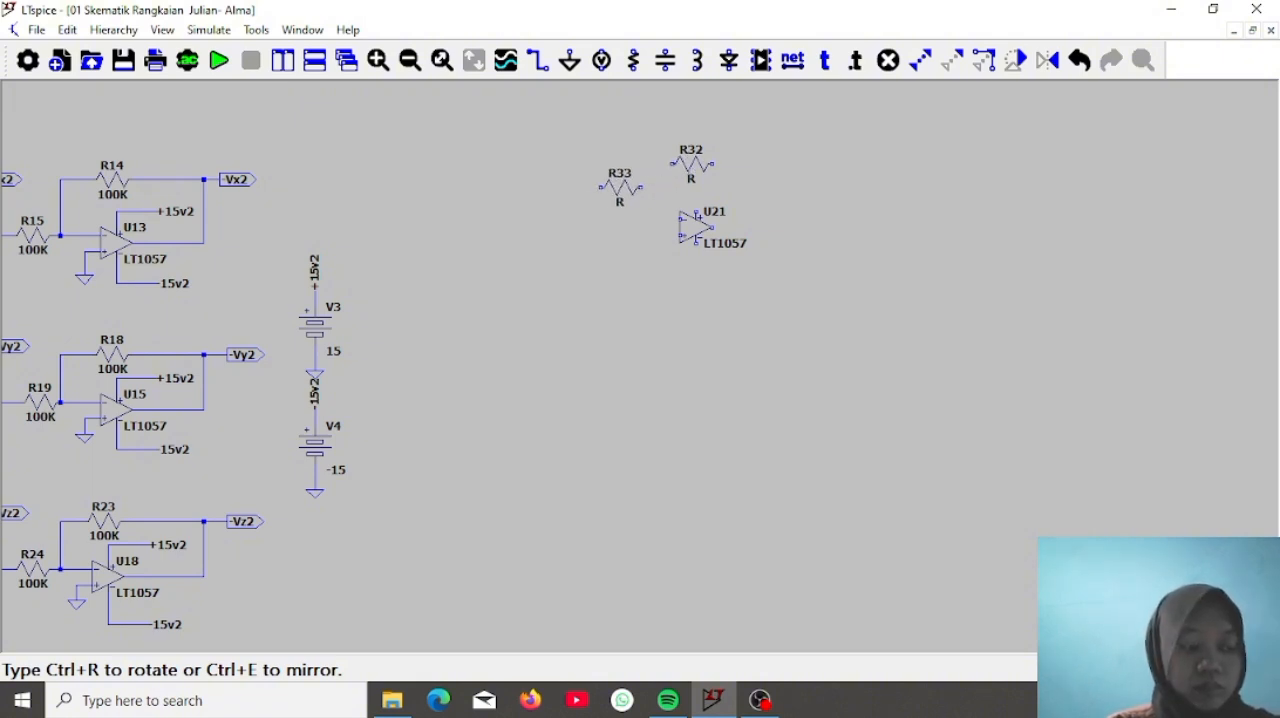
{"action": "left_click", "coordinate": [597, 180]}
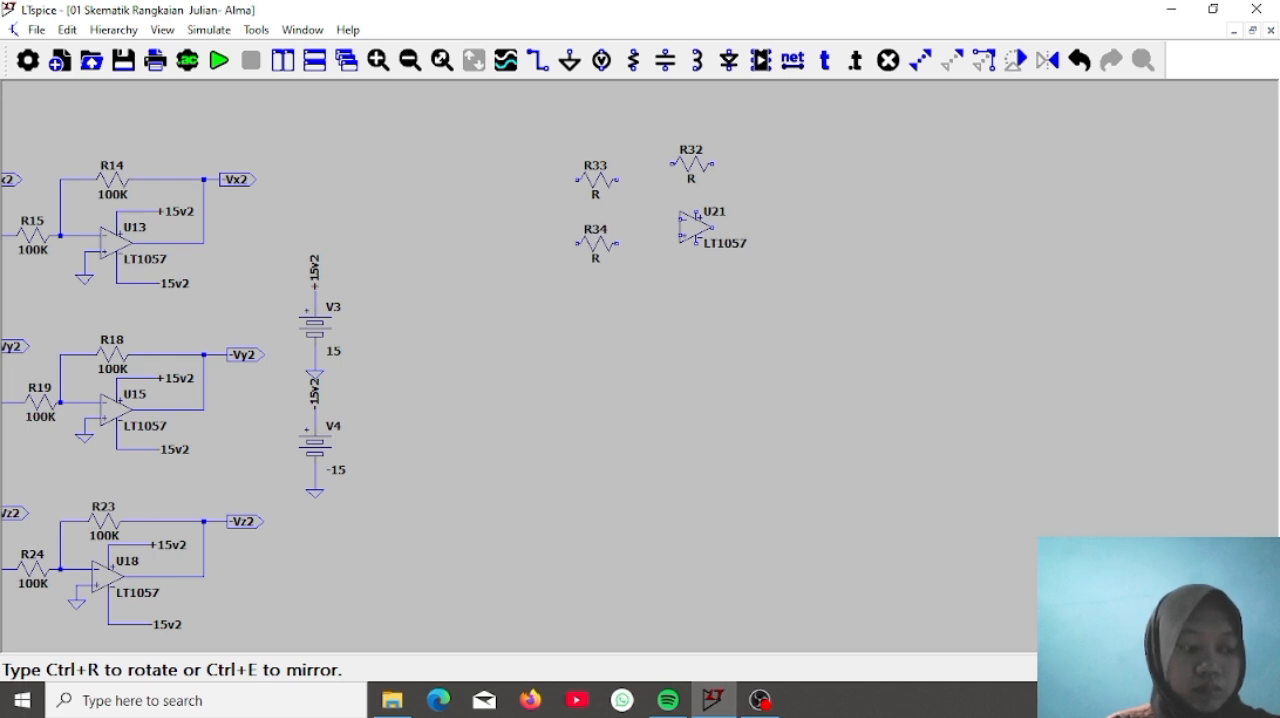
{"action": "left_click", "coordinate": [597, 267]}
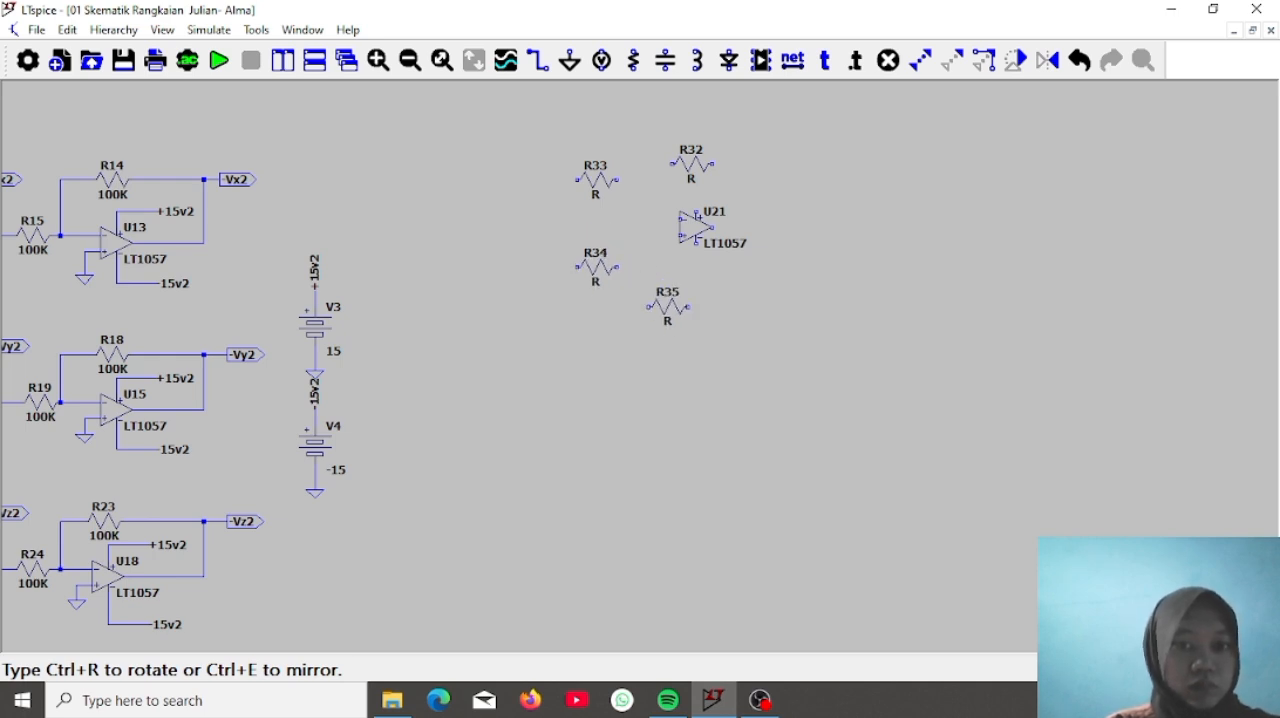
{"action": "key", "text": "ctrl+r"}
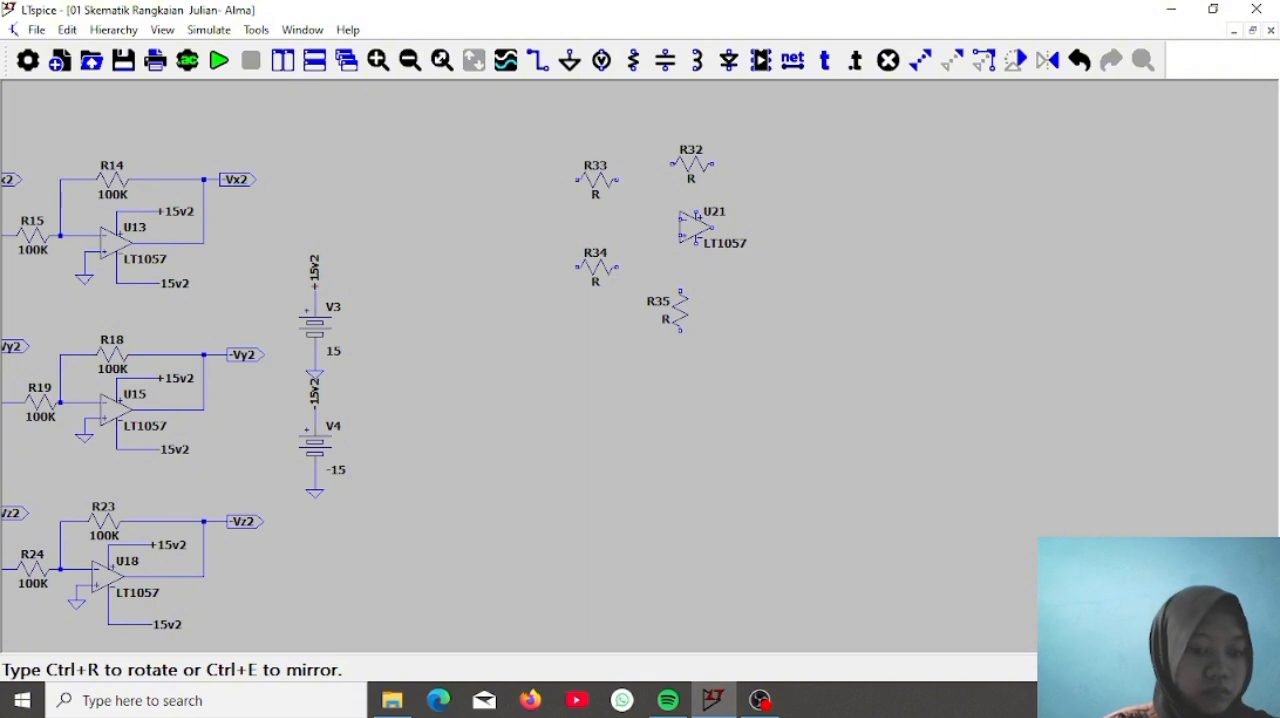
{"action": "key", "text": "ctrl+e"}
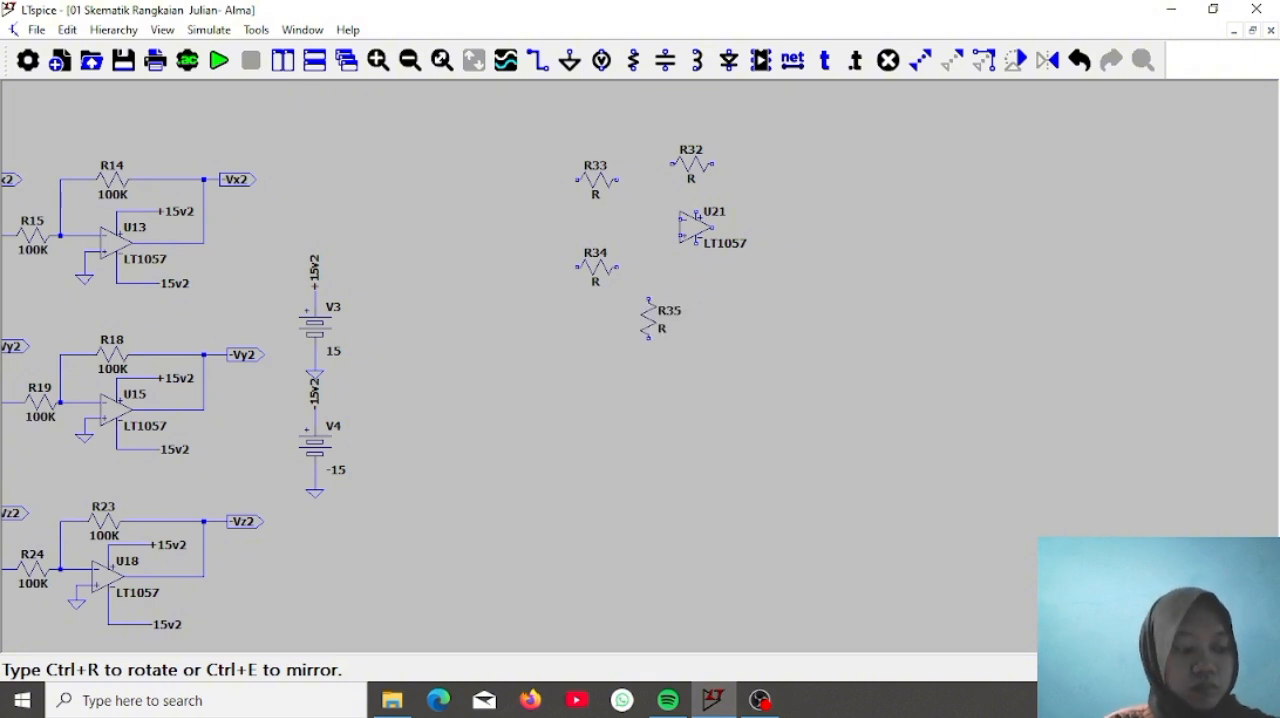
{"action": "left_click", "coordinate": [656, 318]}
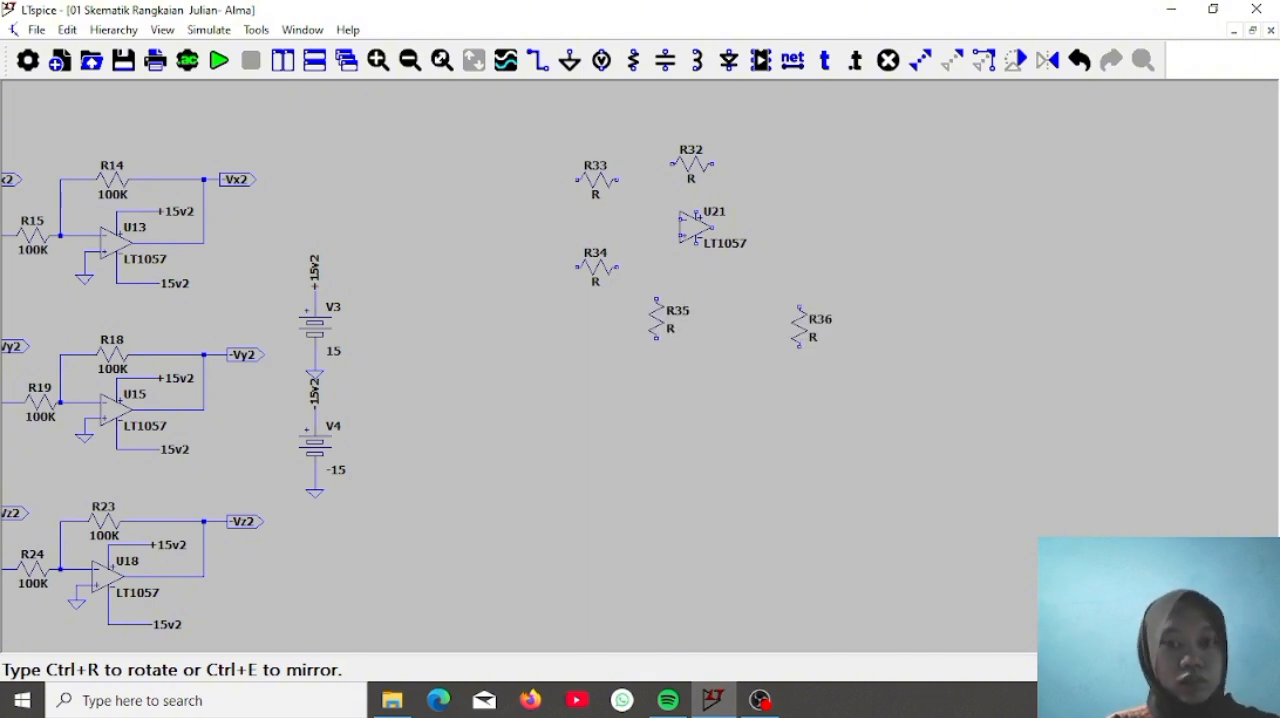
{"action": "key", "text": "Escape"}
Wire R32 as feedback from U21's output to its inverting input, R33 to the inverting input, and R34 and R35 to the non-inverting input
{"action": "left_click", "coordinate": [538, 60]}
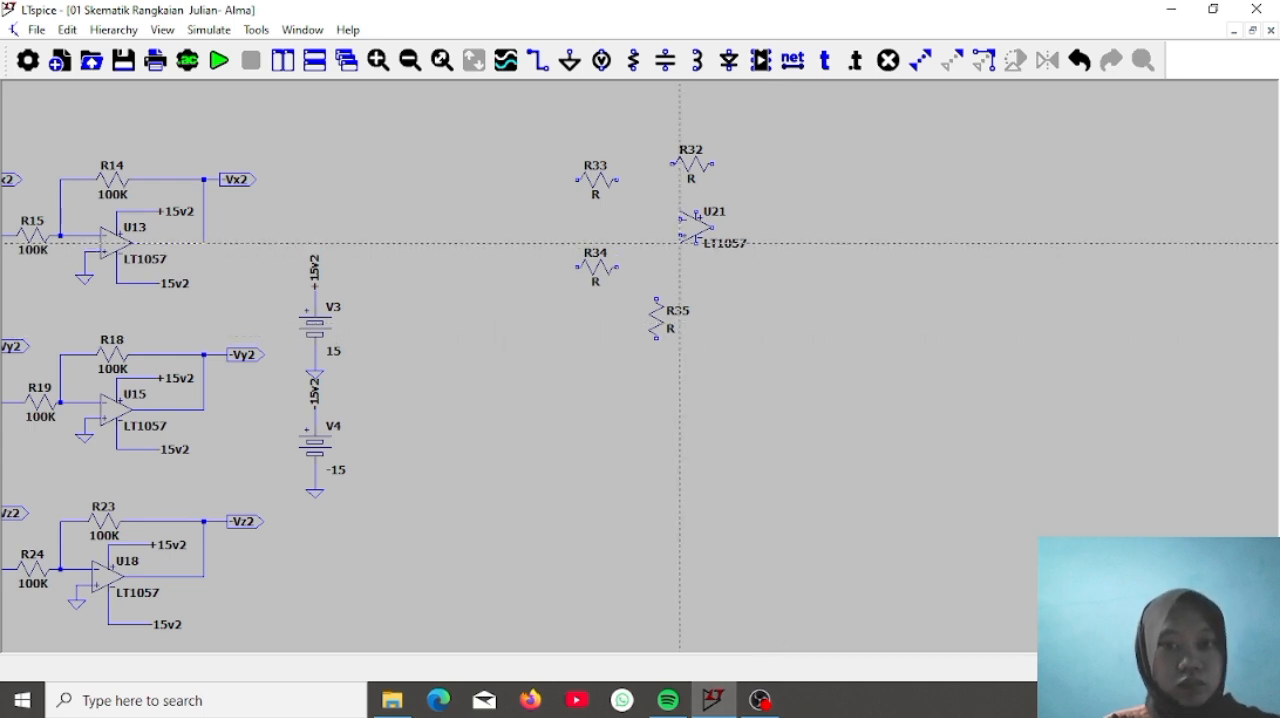
{"action": "left_click", "coordinate": [656, 298]}
{"action": "left_click", "coordinate": [617, 267]}
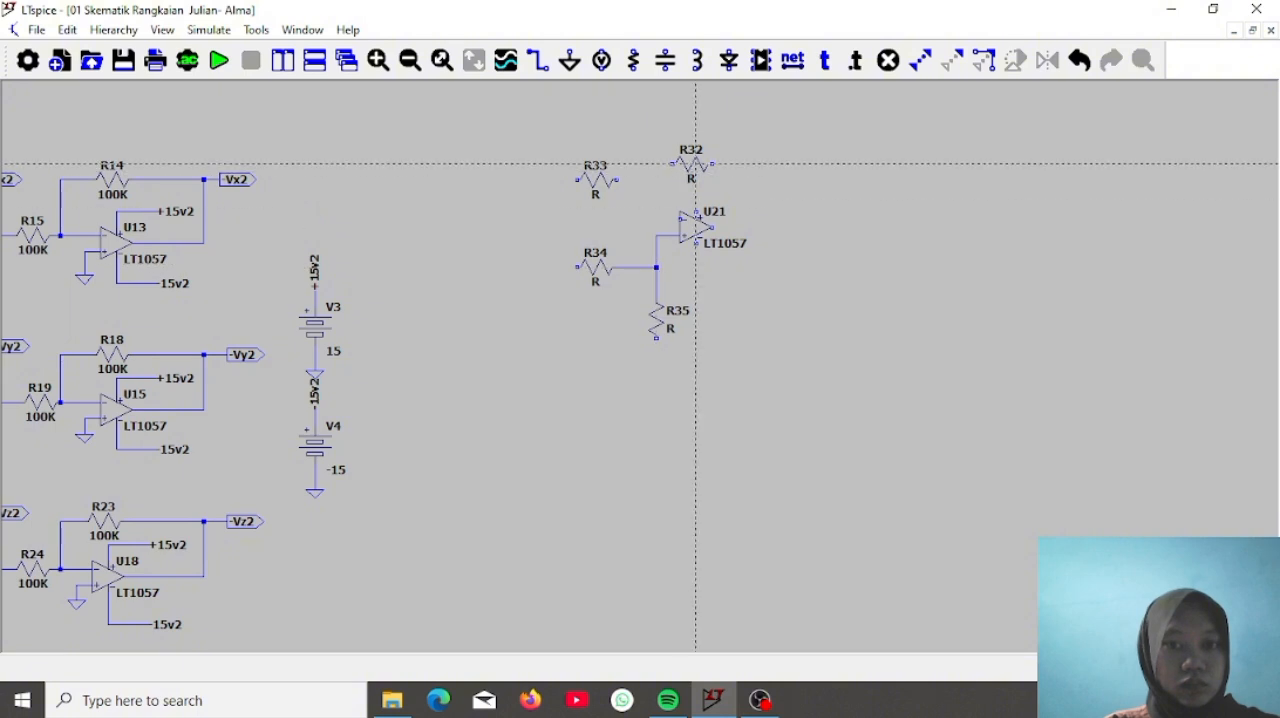
{"action": "left_click", "coordinate": [649, 162]}
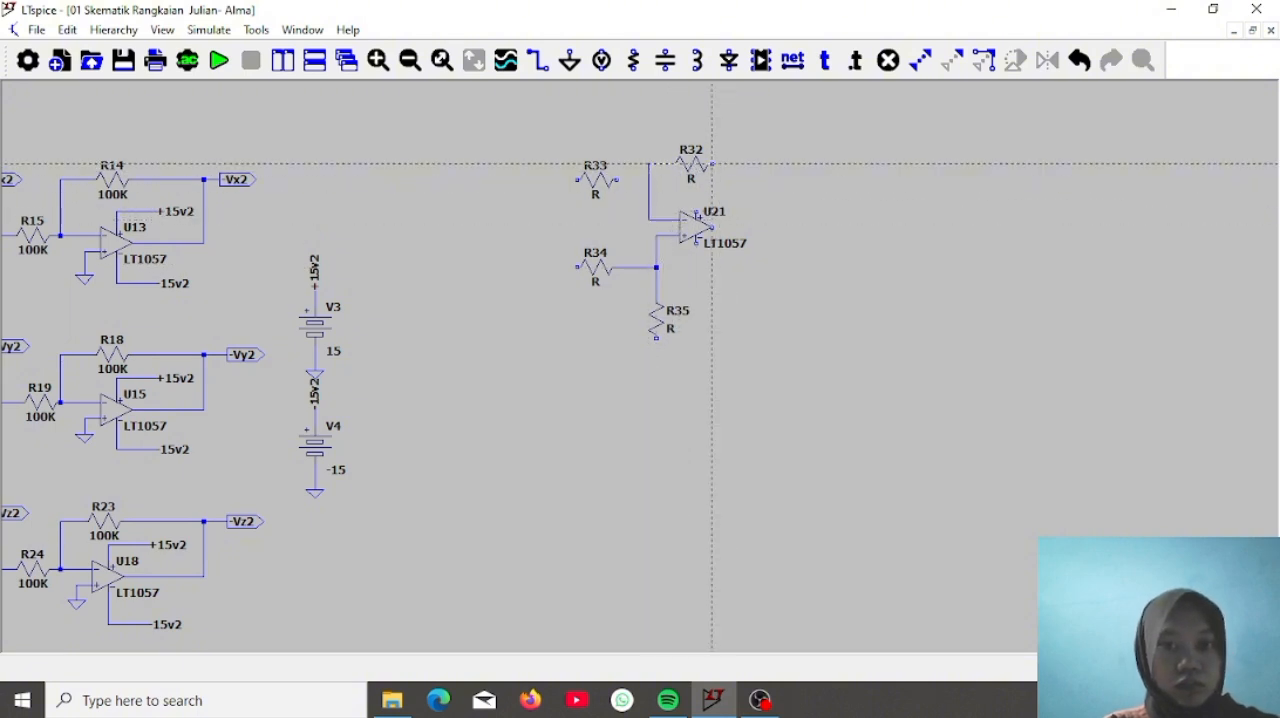
{"action": "left_click", "coordinate": [768, 227]}
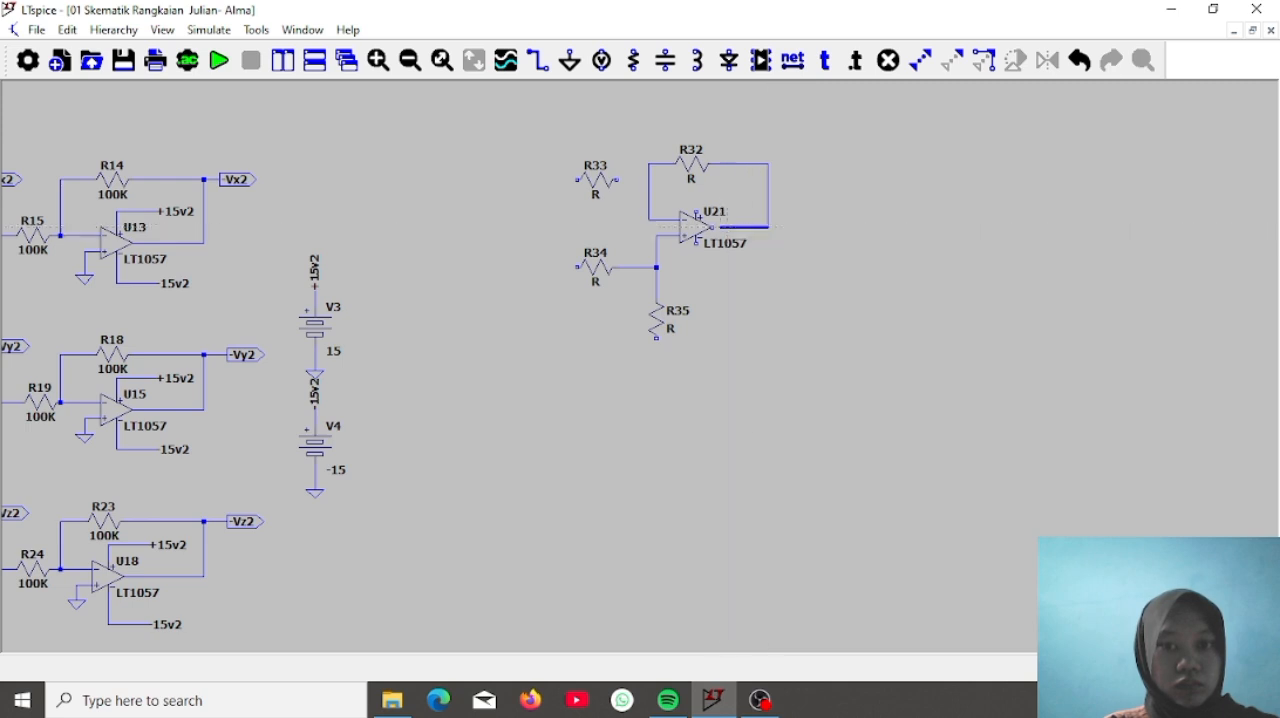
{"action": "left_click", "coordinate": [712, 227]}
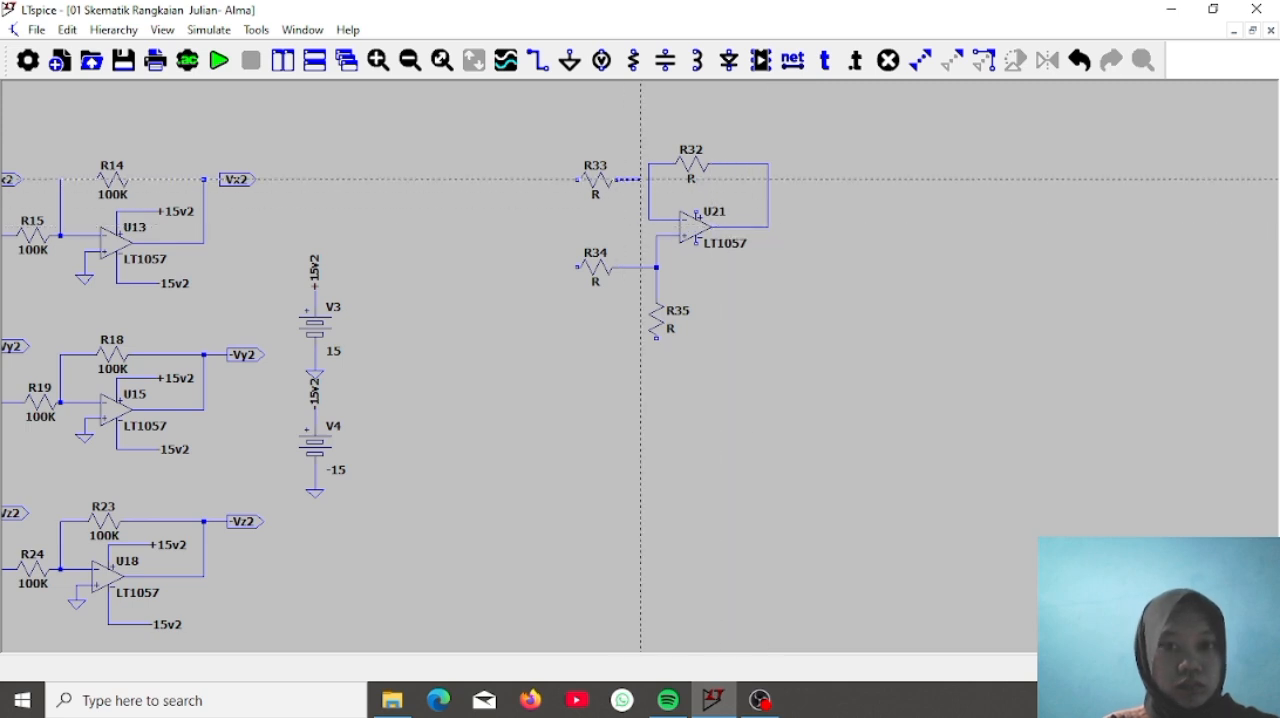
{"action": "left_click", "coordinate": [649, 179]}
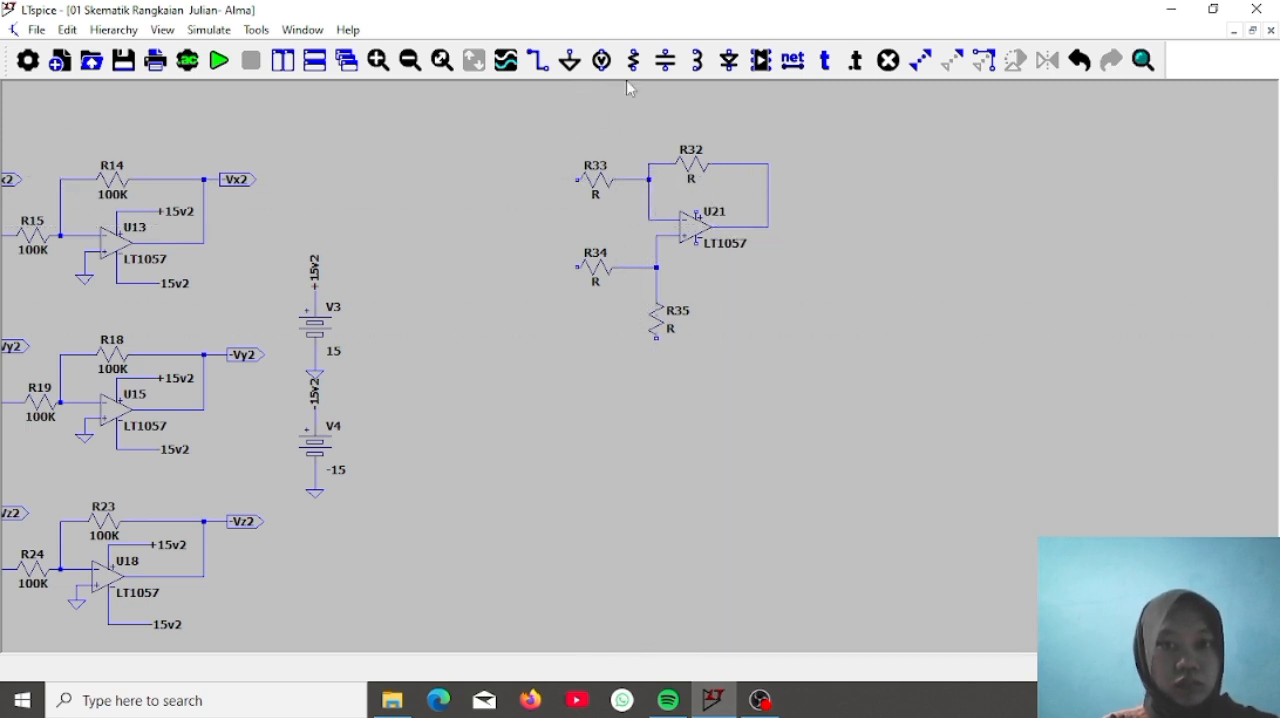
Place two +15v2 net labels to the right of U21, one above and one below its output
{"action": "left_click", "coordinate": [793, 60]}
{"action": "type", "text": "+"}
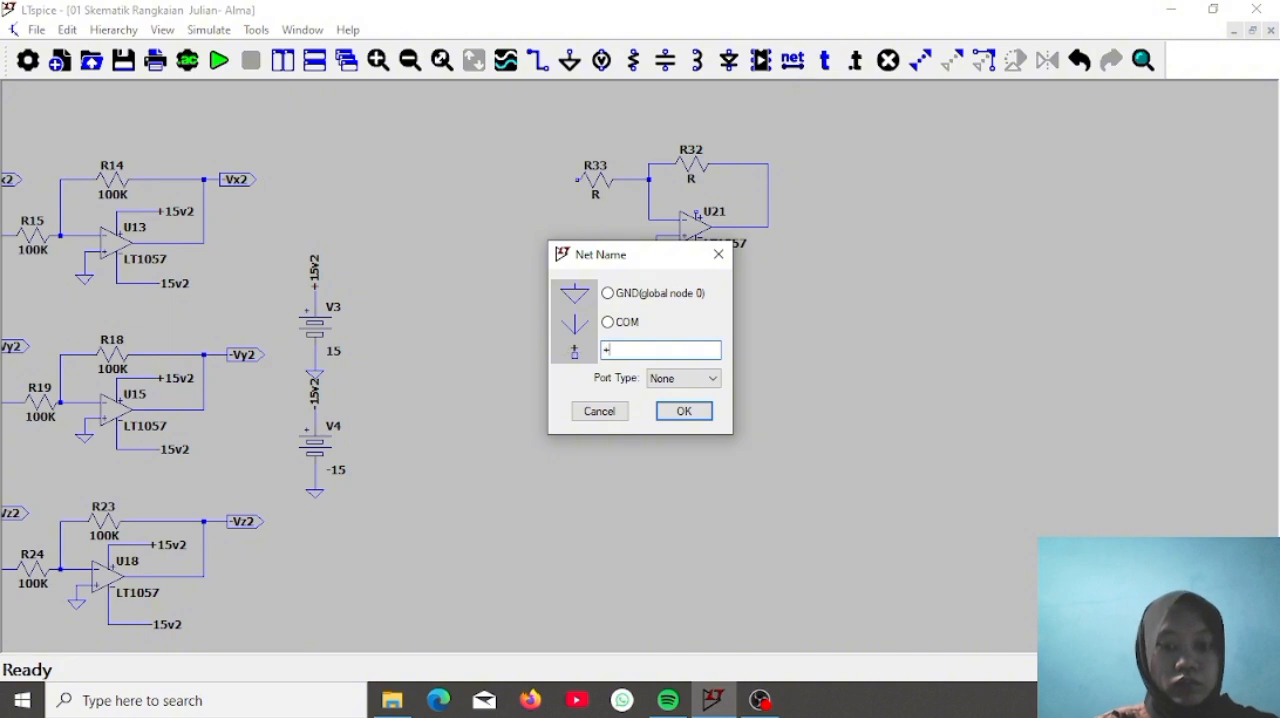
{"action": "type", "text": "15v2"}
{"action": "key", "text": "Return"}
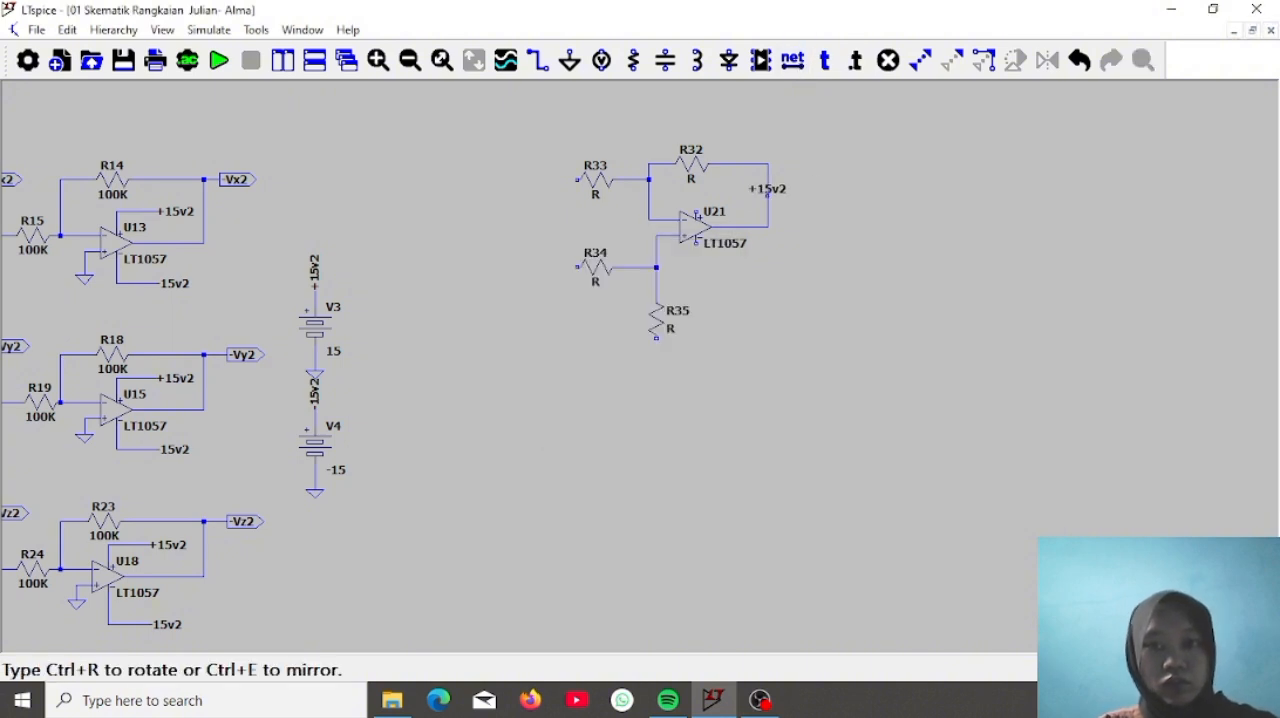
{"action": "left_click", "coordinate": [752, 187]}
{"action": "left_click", "coordinate": [752, 268]}
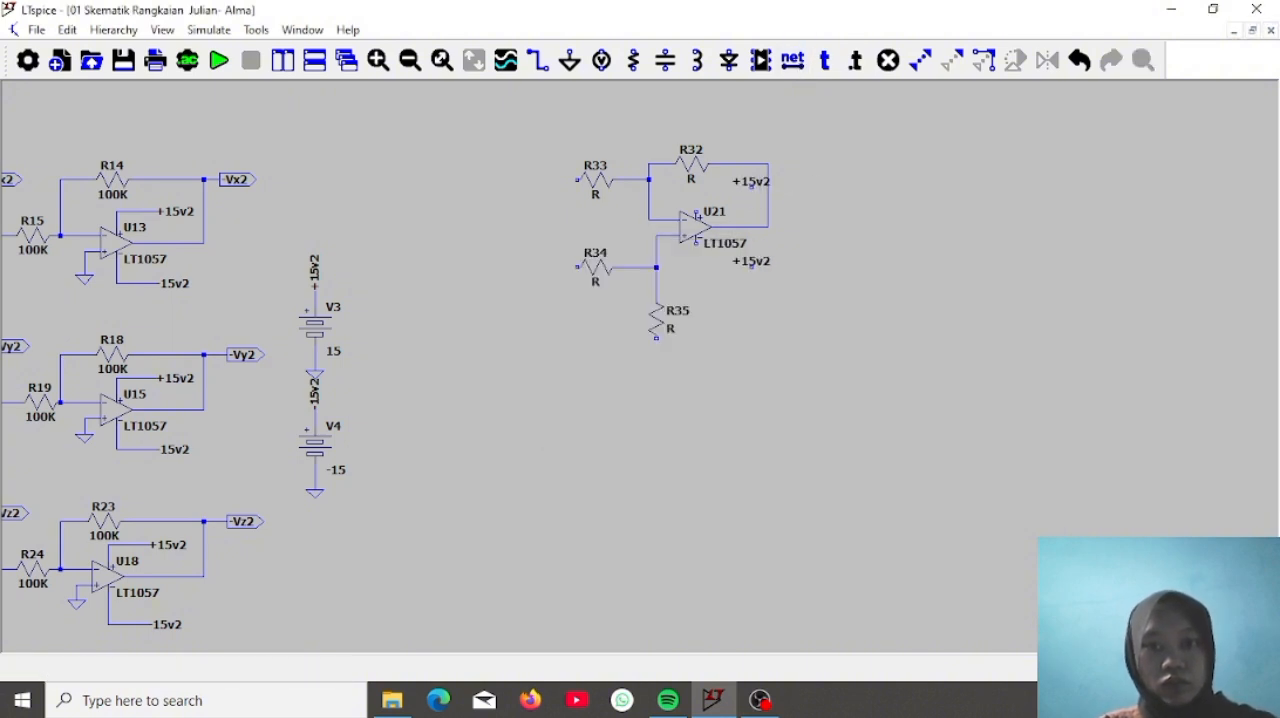
Rename the net label below U21 as -15v2
{"action": "key", "text": "Escape"}
{"action": "right_click", "coordinate": [753, 272]}
{"action": "left_click", "coordinate": [612, 351]}
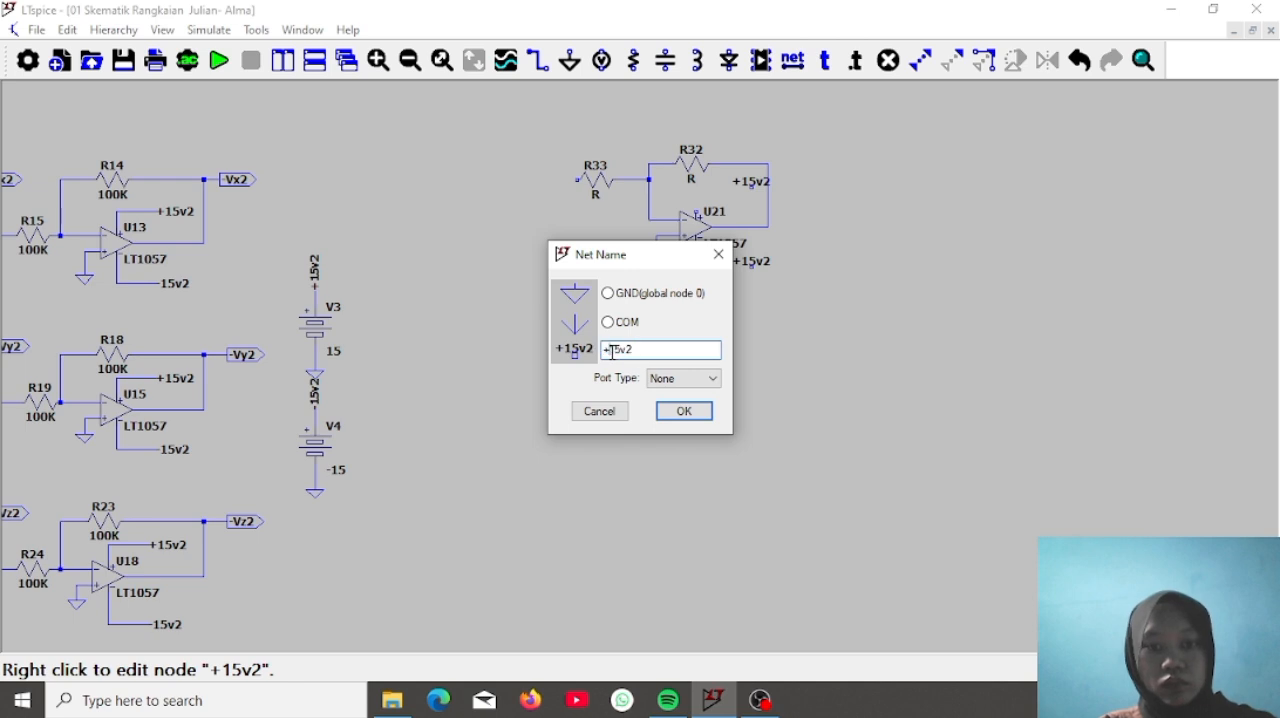
{"action": "key", "text": "BackSpace"}
{"action": "type", "text": "-"}
{"action": "key", "text": "Return"}
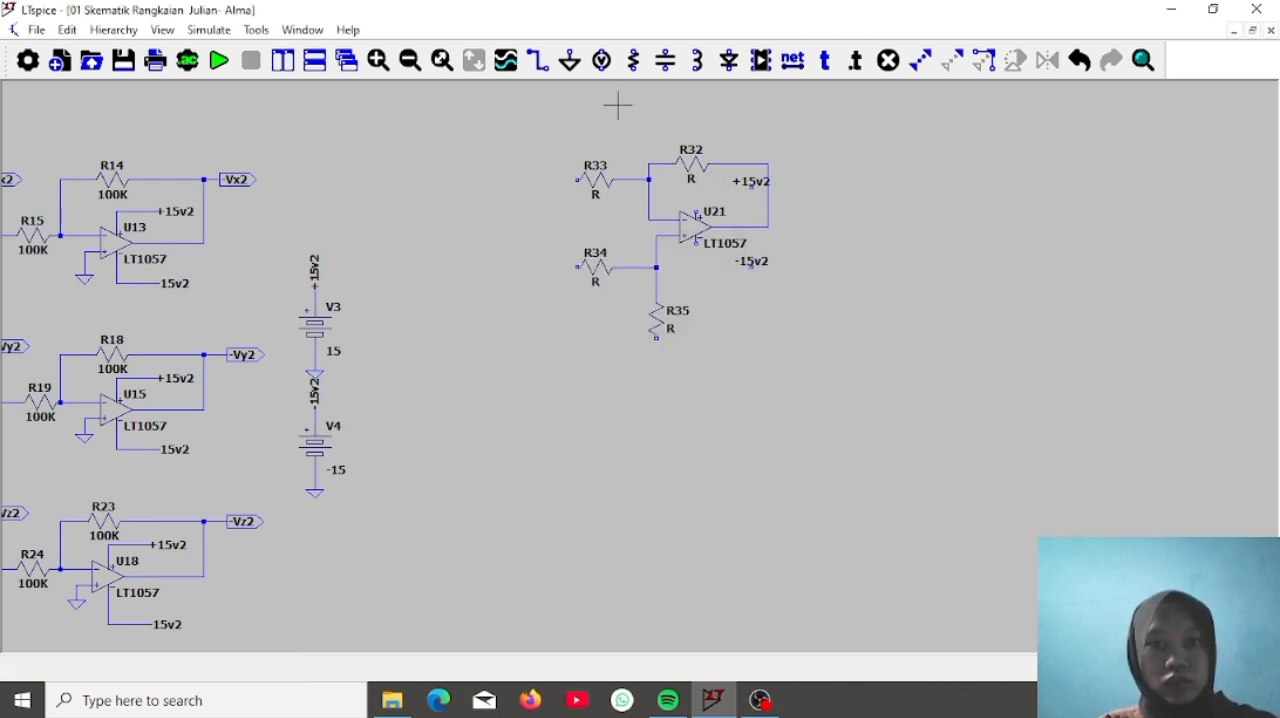
Place a ground below R35 and wire U21's supply pins to the +15v2 and -15v2 labels
{"action": "left_click", "coordinate": [570, 60]}
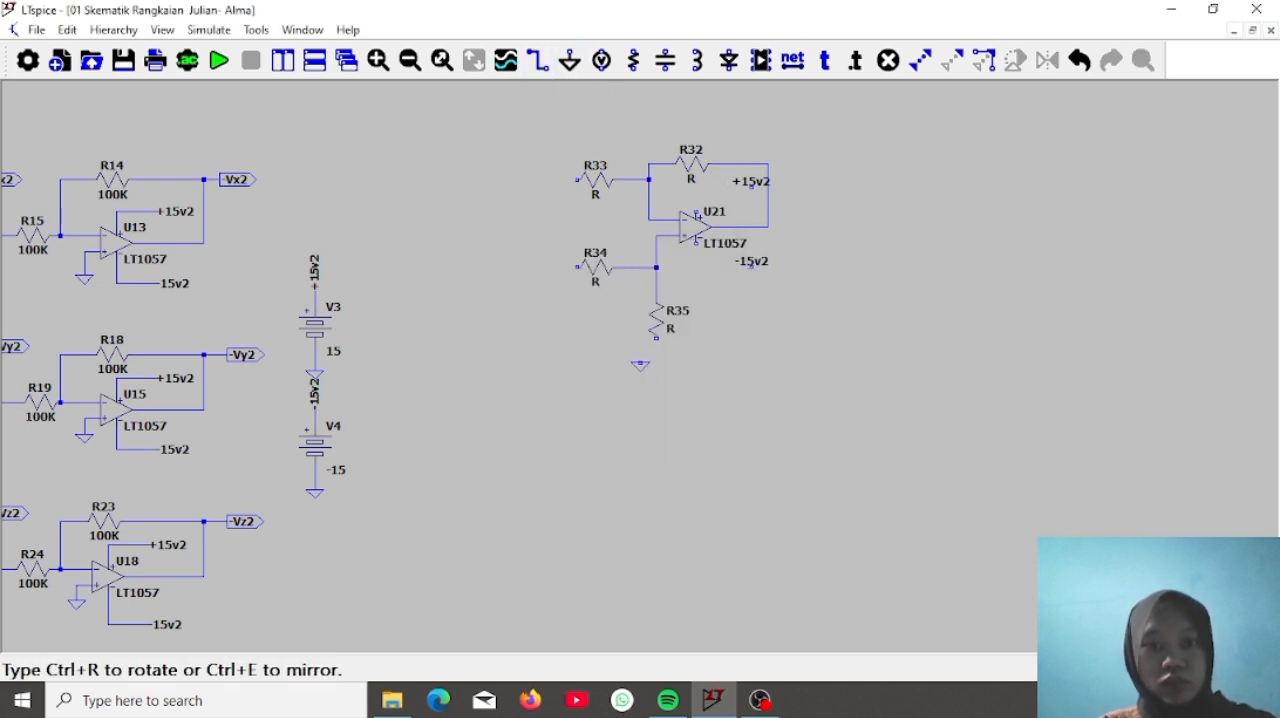
{"action": "left_click", "coordinate": [656, 362]}
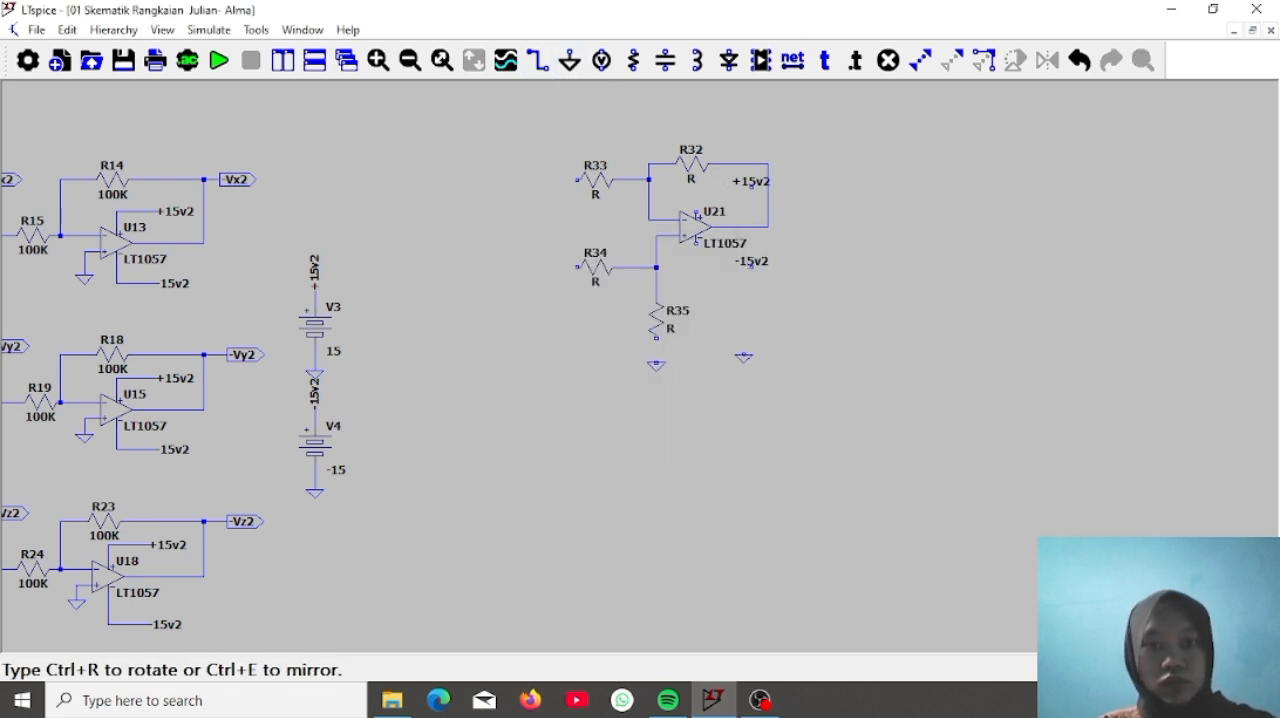
{"action": "left_click", "coordinate": [542, 70]}
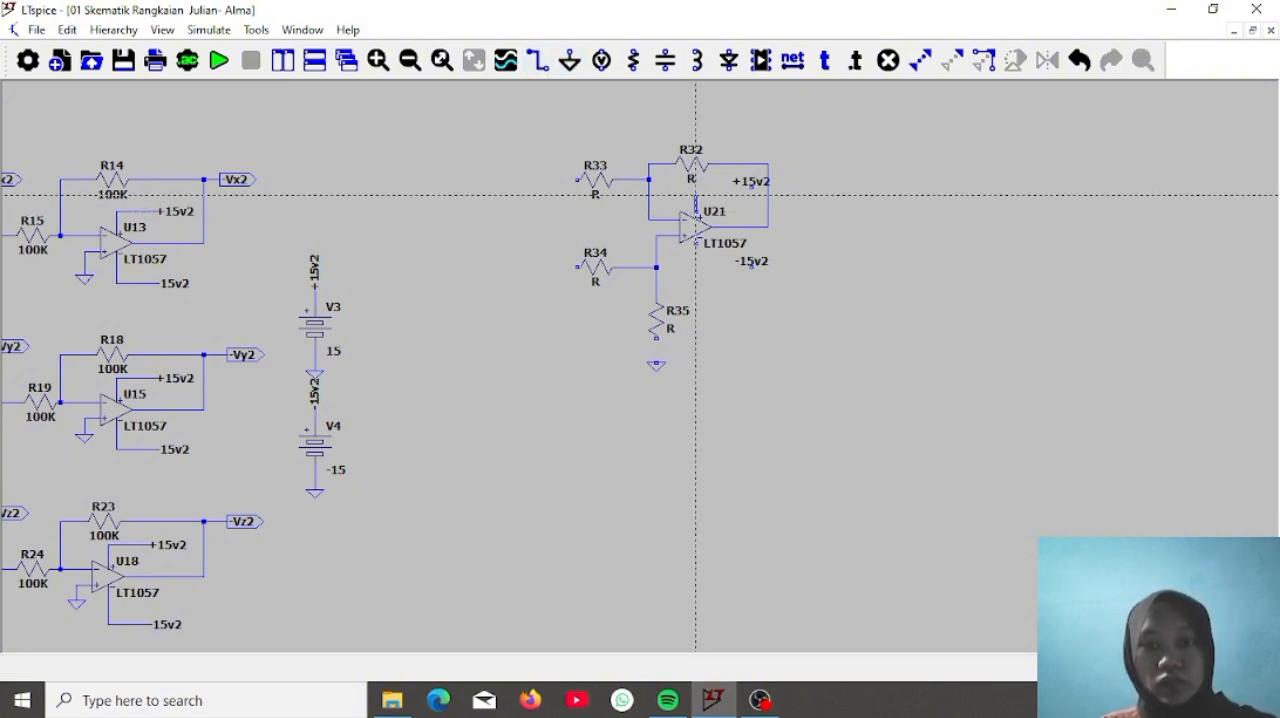
{"action": "left_click", "coordinate": [697, 187]}
{"action": "left_click", "coordinate": [752, 195]}
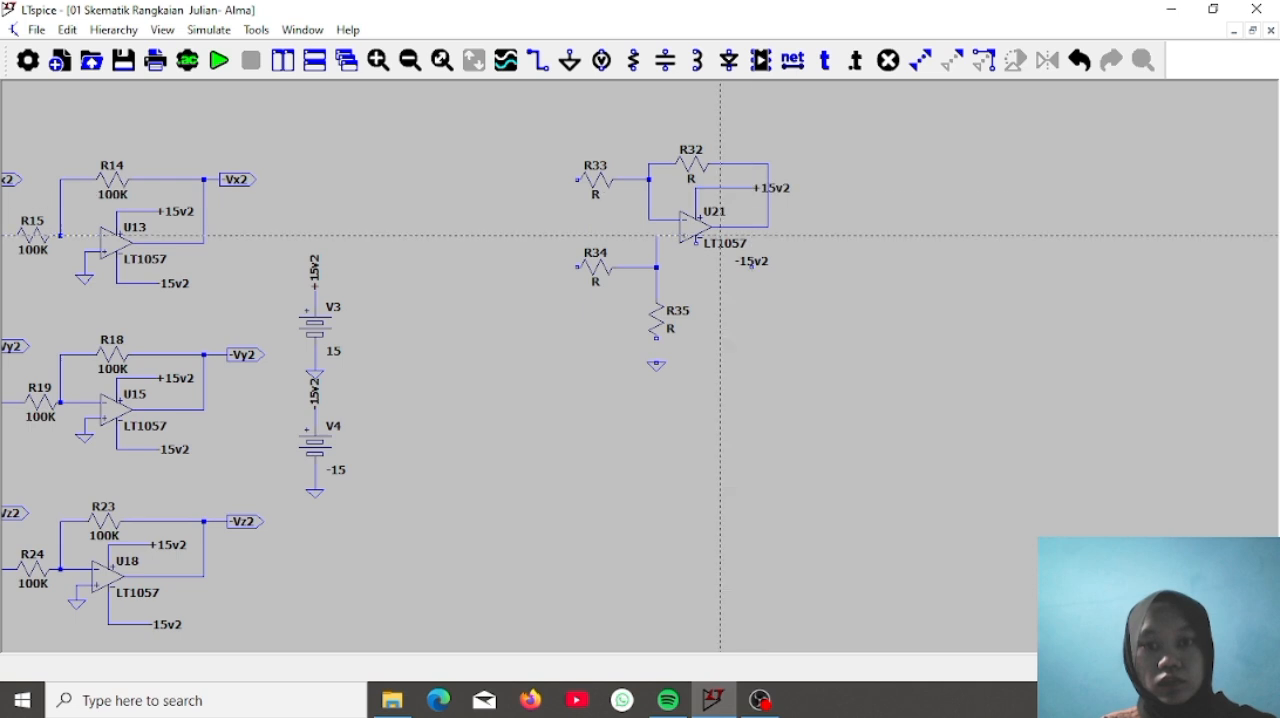
{"action": "left_click", "coordinate": [695, 243]}
{"action": "left_click", "coordinate": [693, 268]}
{"action": "left_click", "coordinate": [753, 267]}
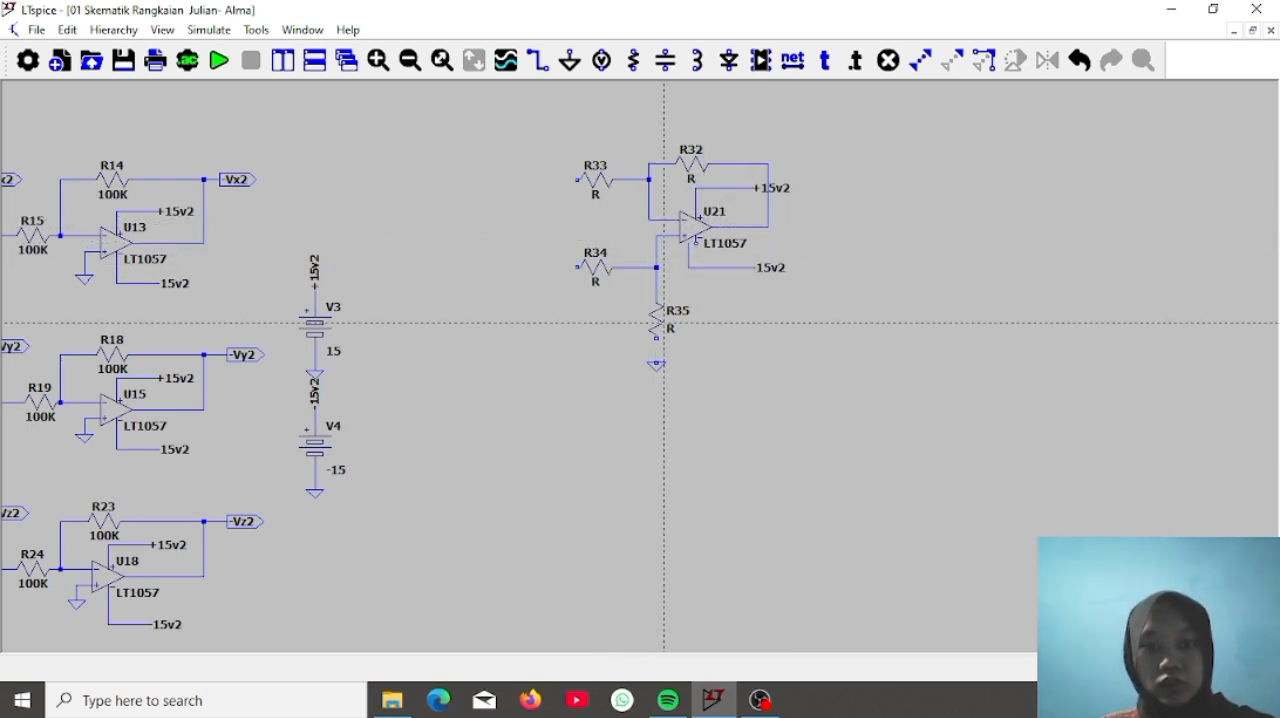
{"action": "left_click", "coordinate": [656, 338]}
{"action": "left_click", "coordinate": [656, 370]}
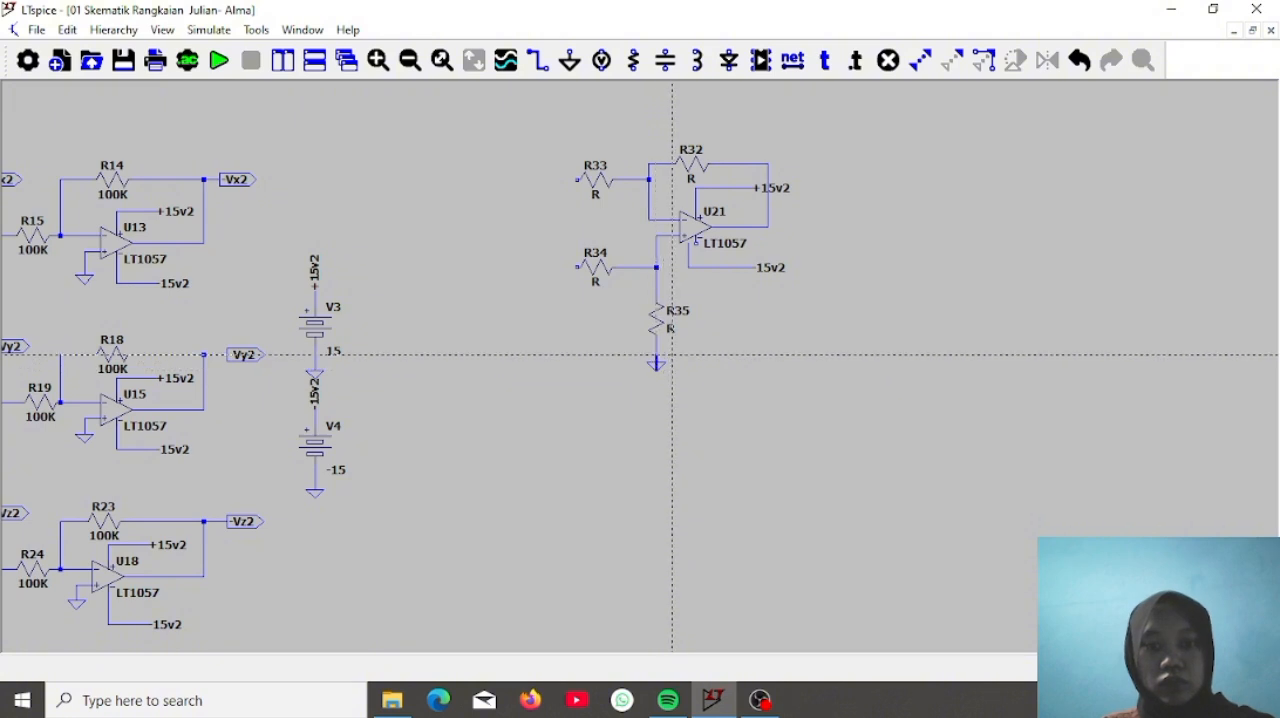
{"action": "key", "text": "ctrl+z"}
Wire the lower end of resistor R35 to the ground below it
{"action": "left_click", "coordinate": [538, 60]}
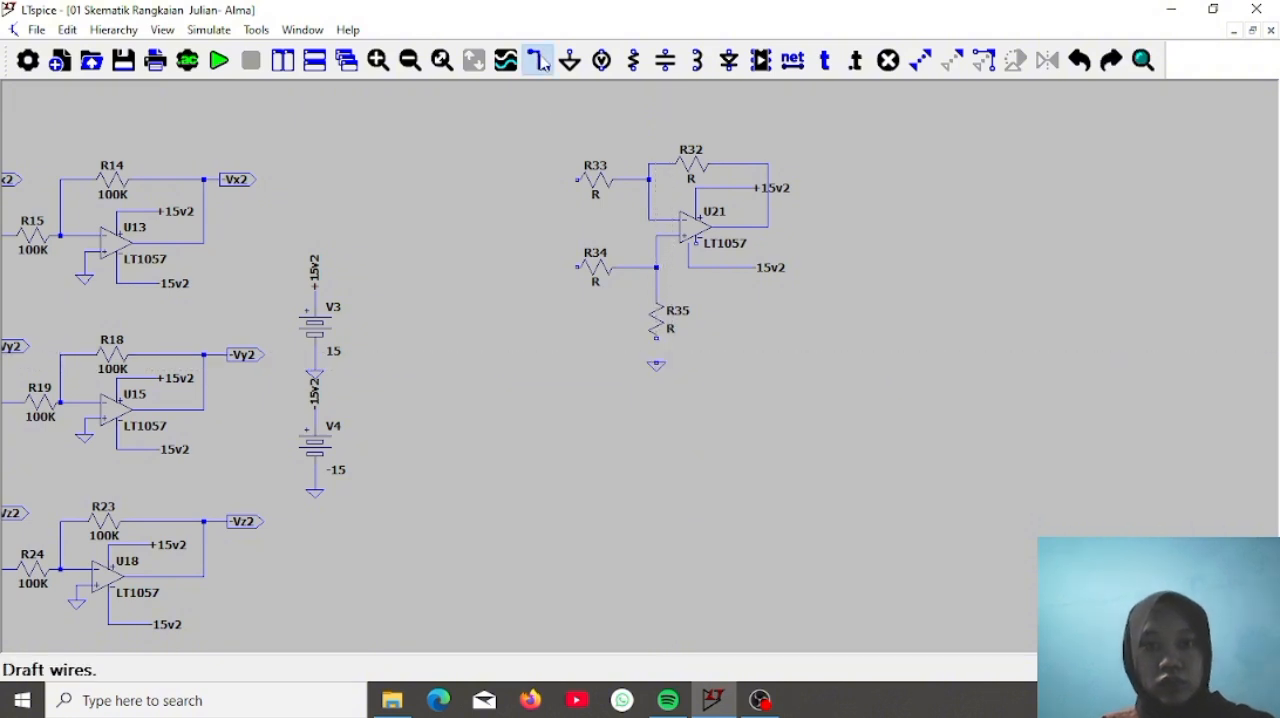
{"action": "left_click", "coordinate": [656, 338]}
{"action": "left_click", "coordinate": [656, 362]}
{"action": "key", "text": "Escape"}
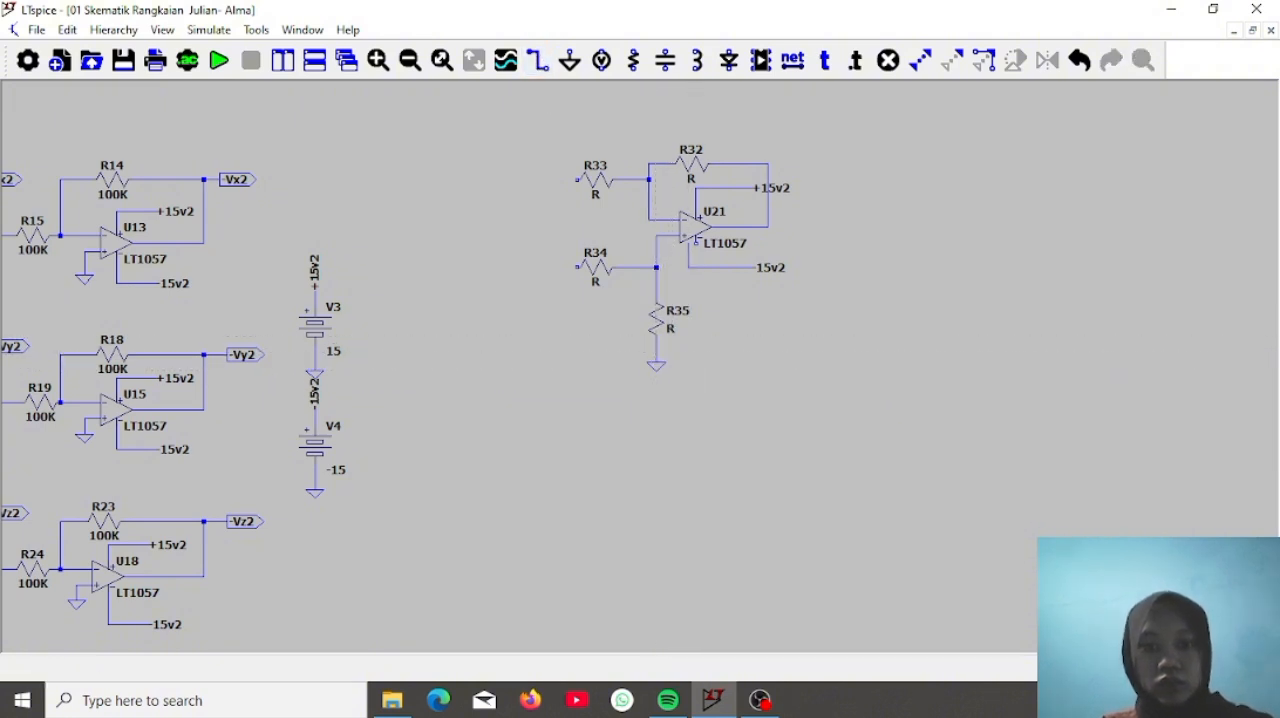
Set resistors R32, R33 and R34 to 10k each
{"action": "right_click", "coordinate": [698, 170]}
{"action": "type", "text": "10k"}
{"action": "key", "text": "Return"}
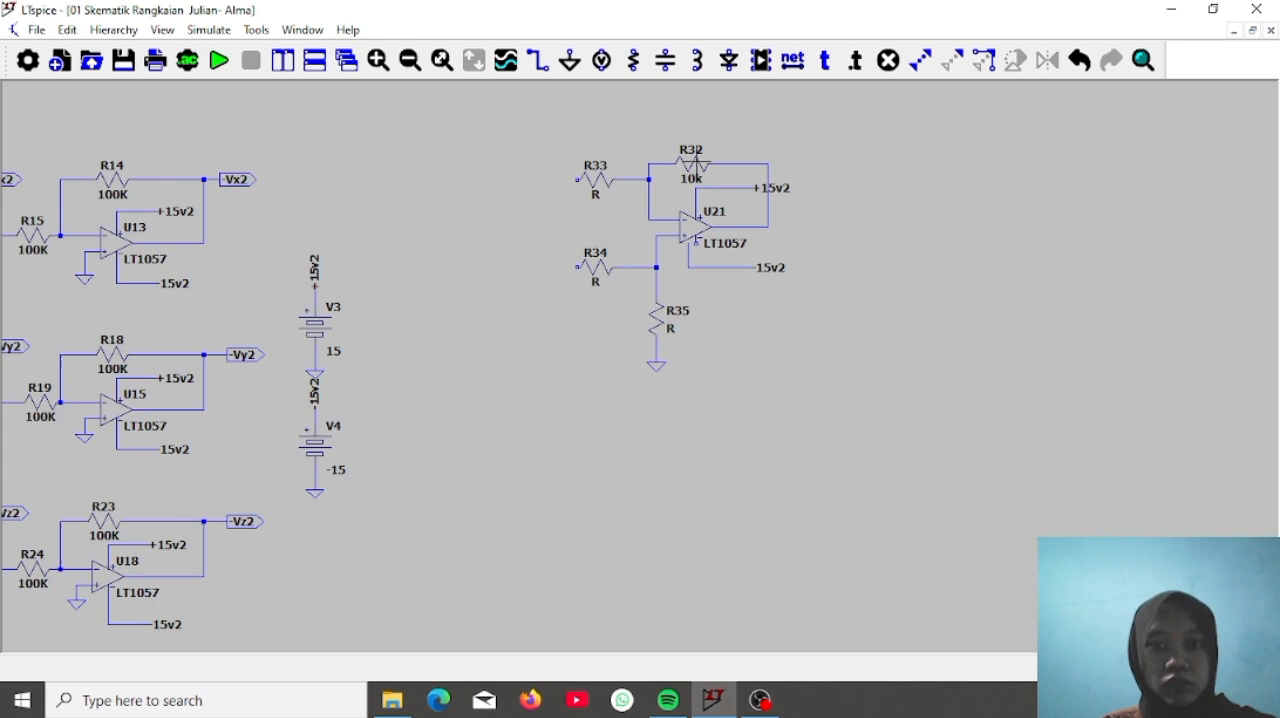
{"action": "right_click", "coordinate": [606, 191]}
{"action": "type", "text": "10k"}
{"action": "key", "text": "Return"}
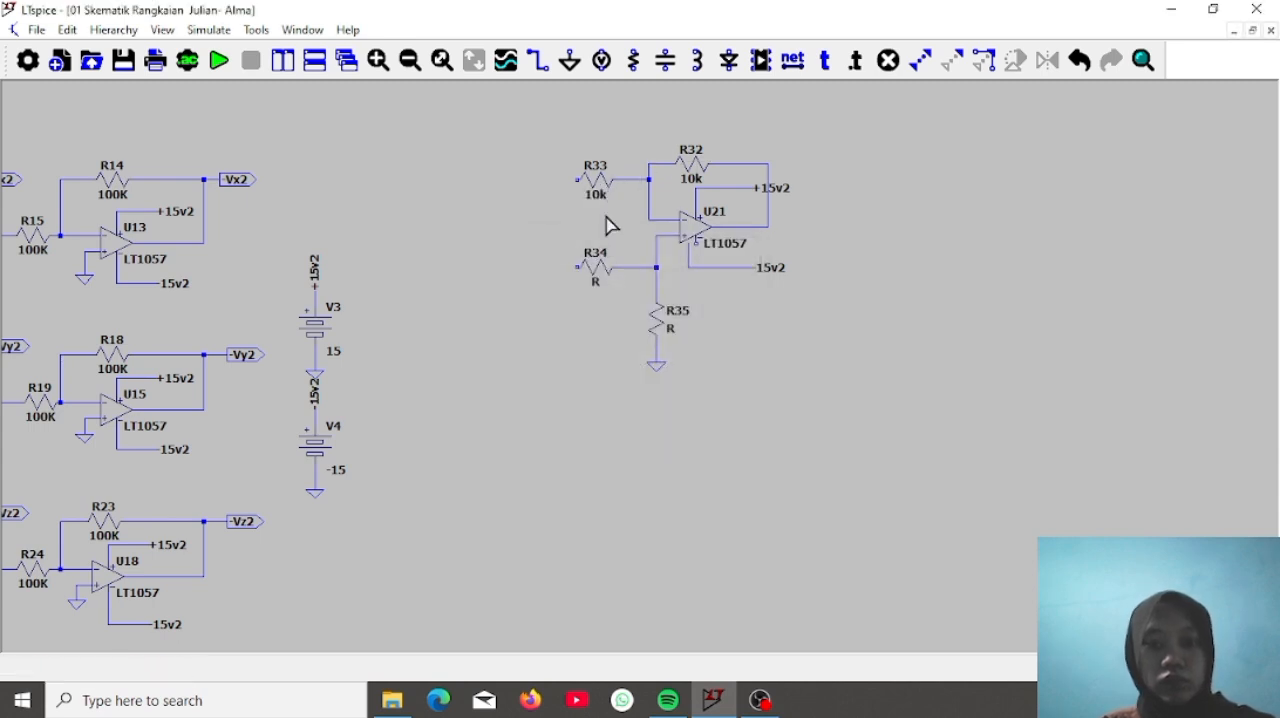
{"action": "right_click", "coordinate": [601, 270]}
{"action": "type", "text": "10k"}
{"action": "key", "text": "Return"}
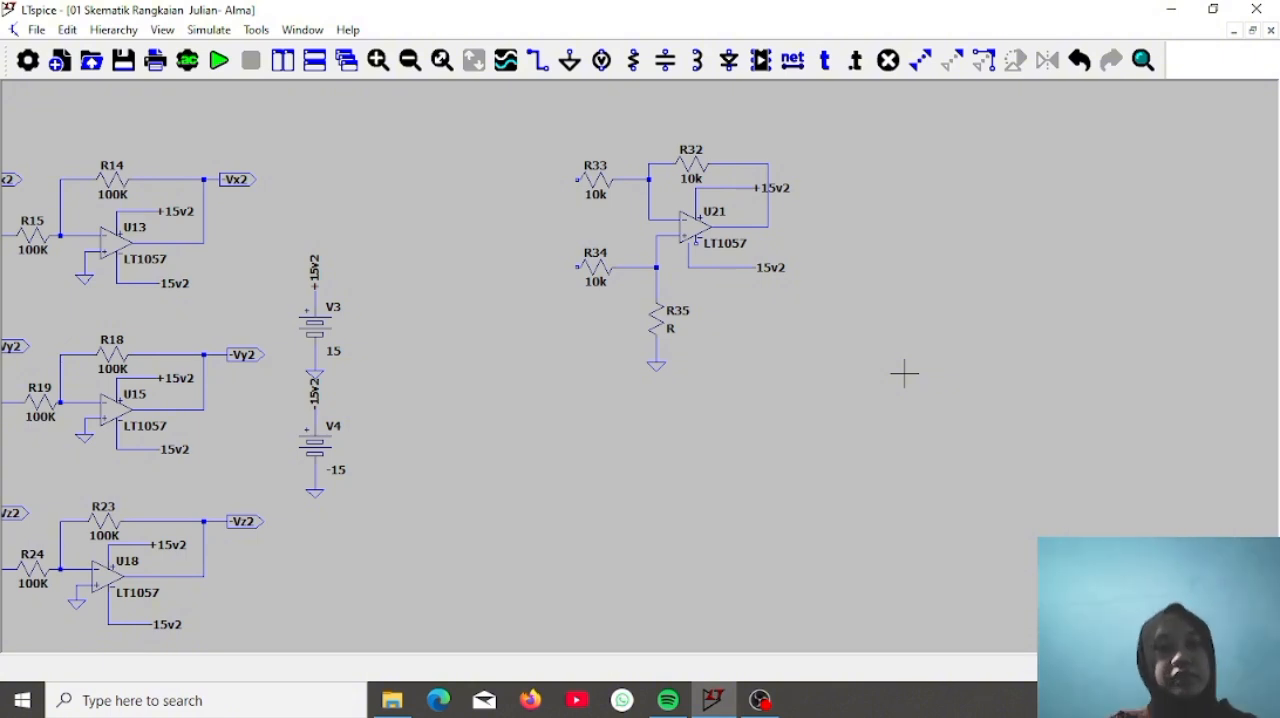
Route a wire from U20's output down and around to the free input end of resistor R34
{"action": "right_click", "coordinate": [840, 246]}
{"action": "left_click_drag", "start_coordinate": [897, 211], "coordinate": [805, 477]}
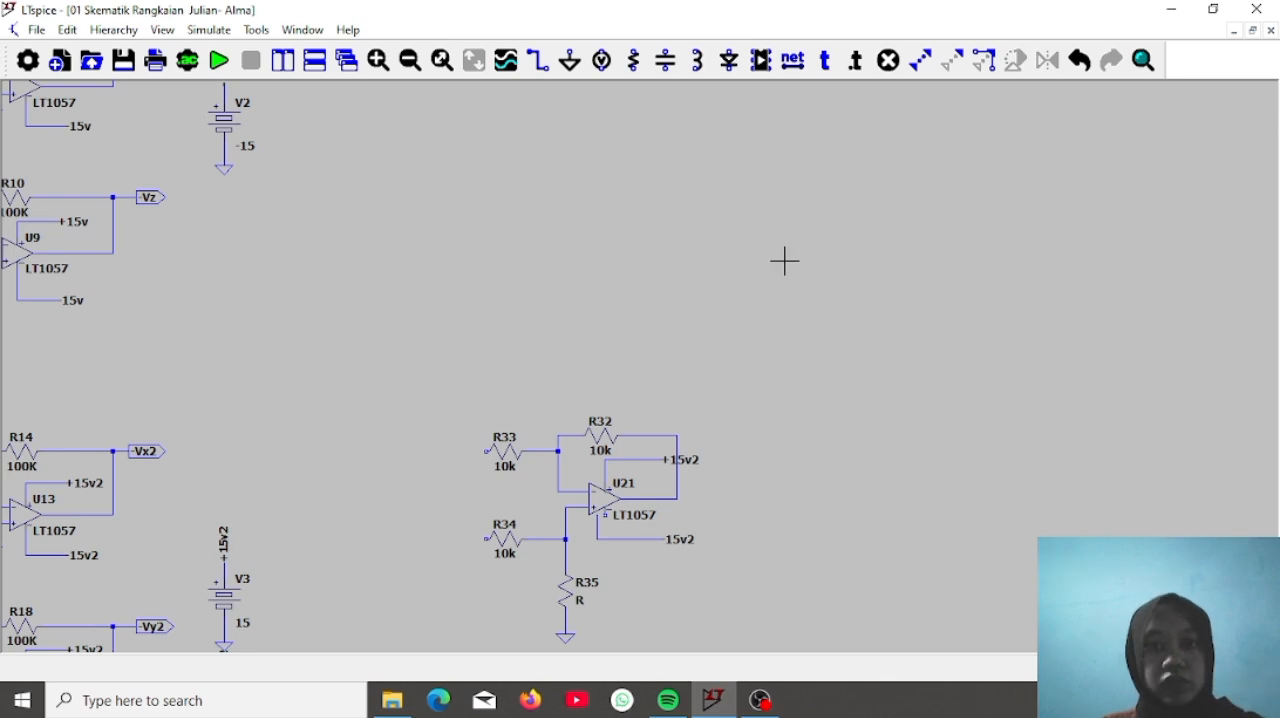
{"action": "left_click_drag", "start_coordinate": [829, 231], "coordinate": [769, 500]}
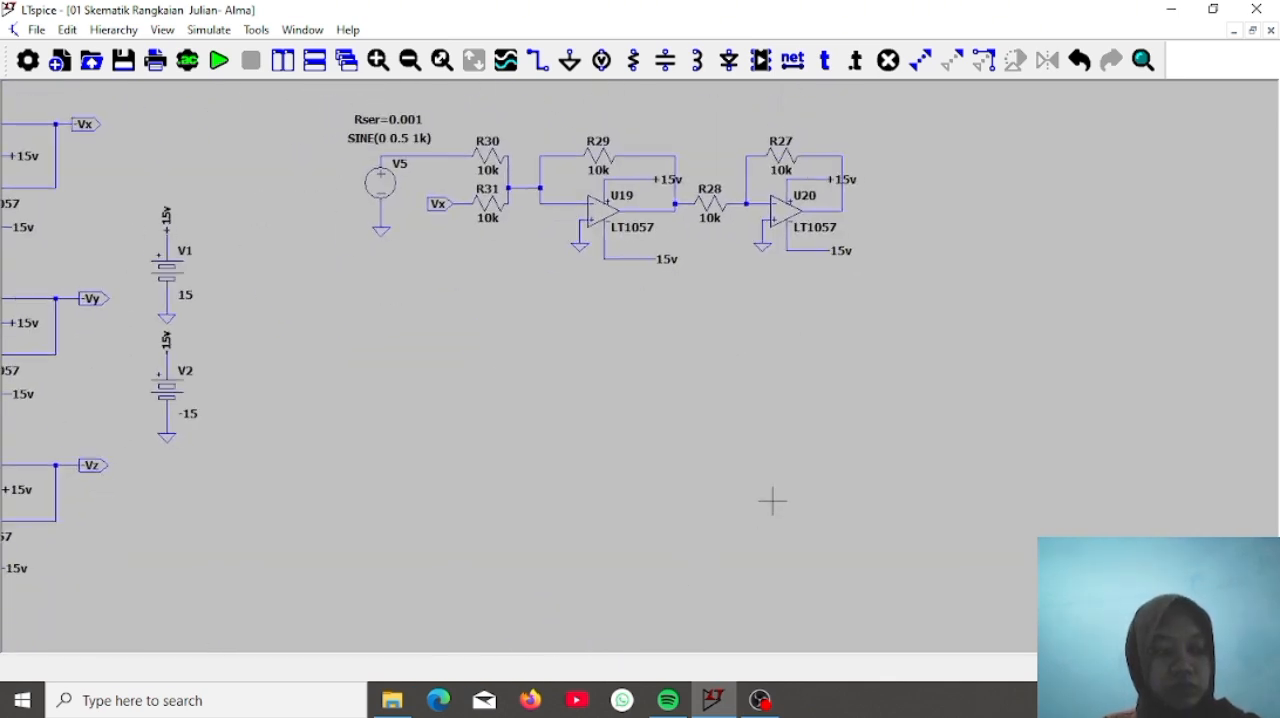
{"action": "left_click", "coordinate": [538, 62]}
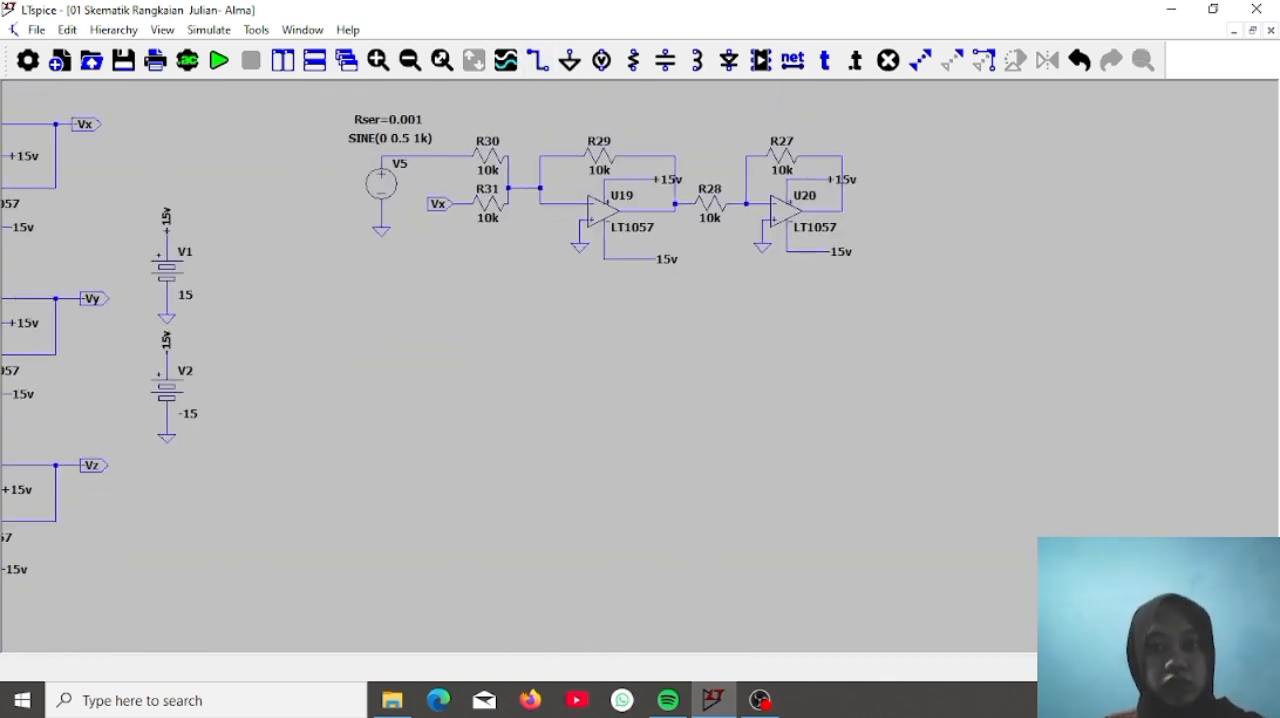
{"action": "left_click", "coordinate": [842, 211]}
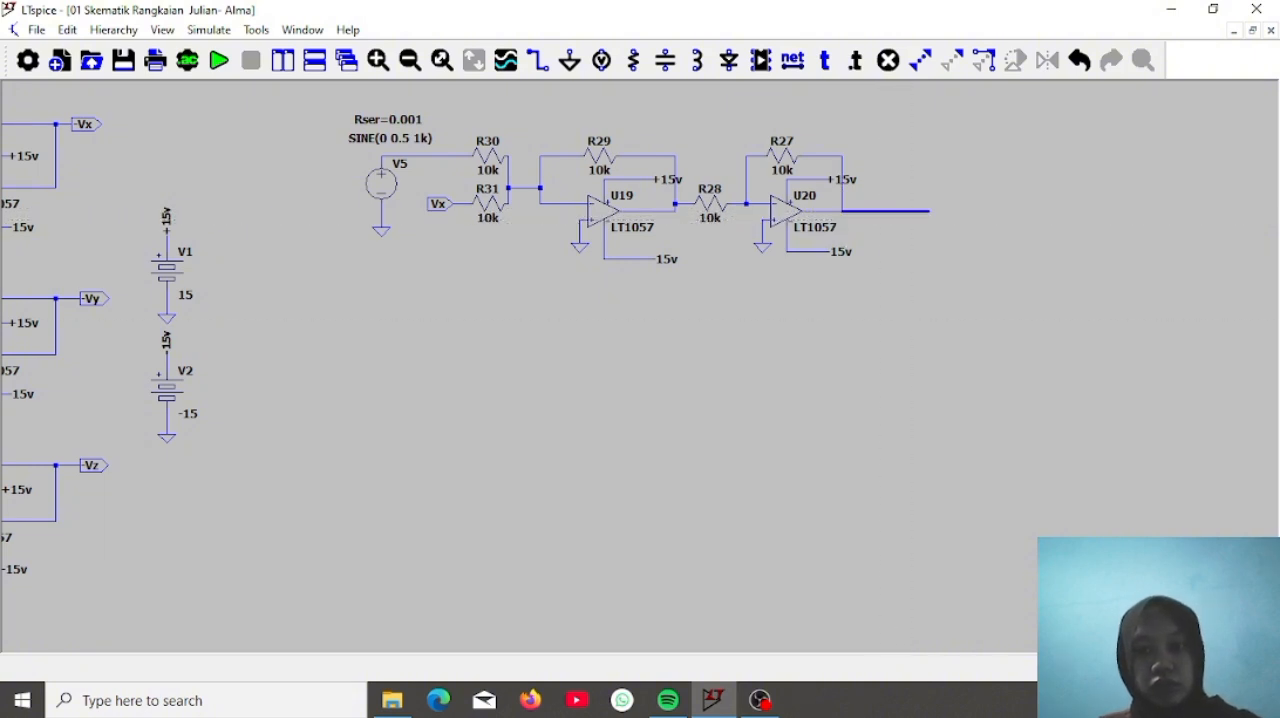
{"action": "left_click", "coordinate": [929, 211]}
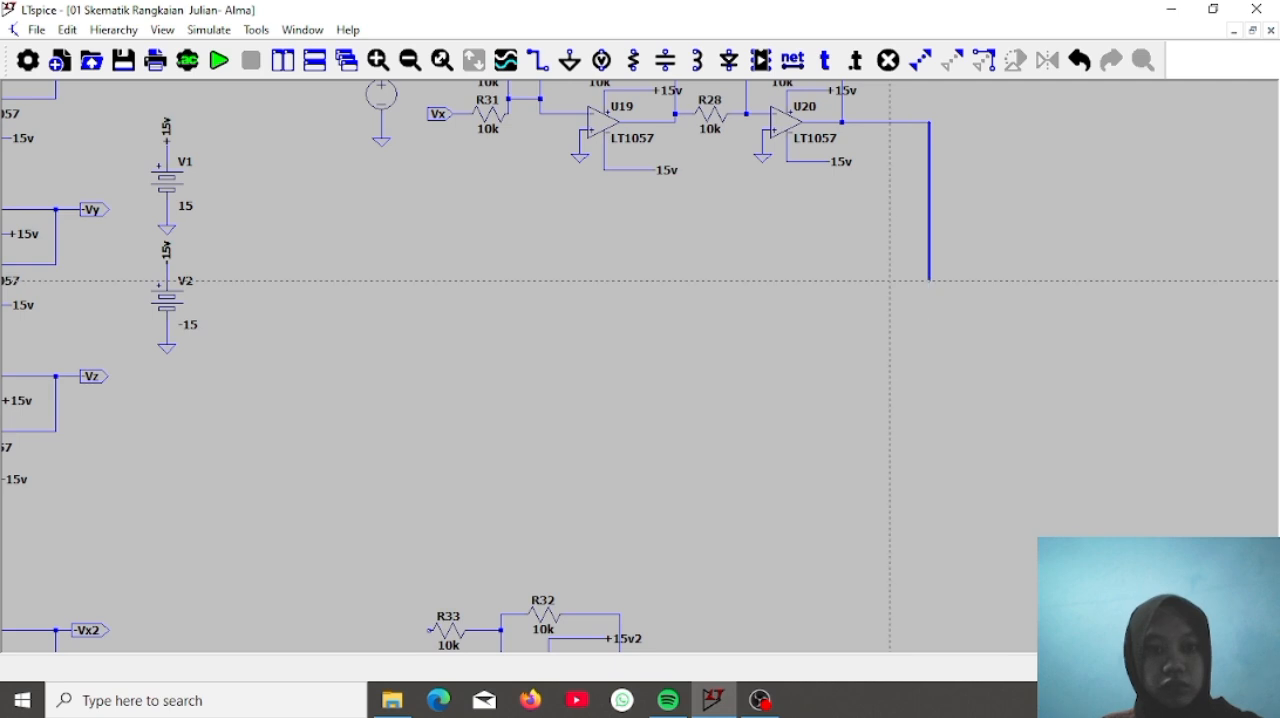
{"action": "left_click", "coordinate": [880, 272]}
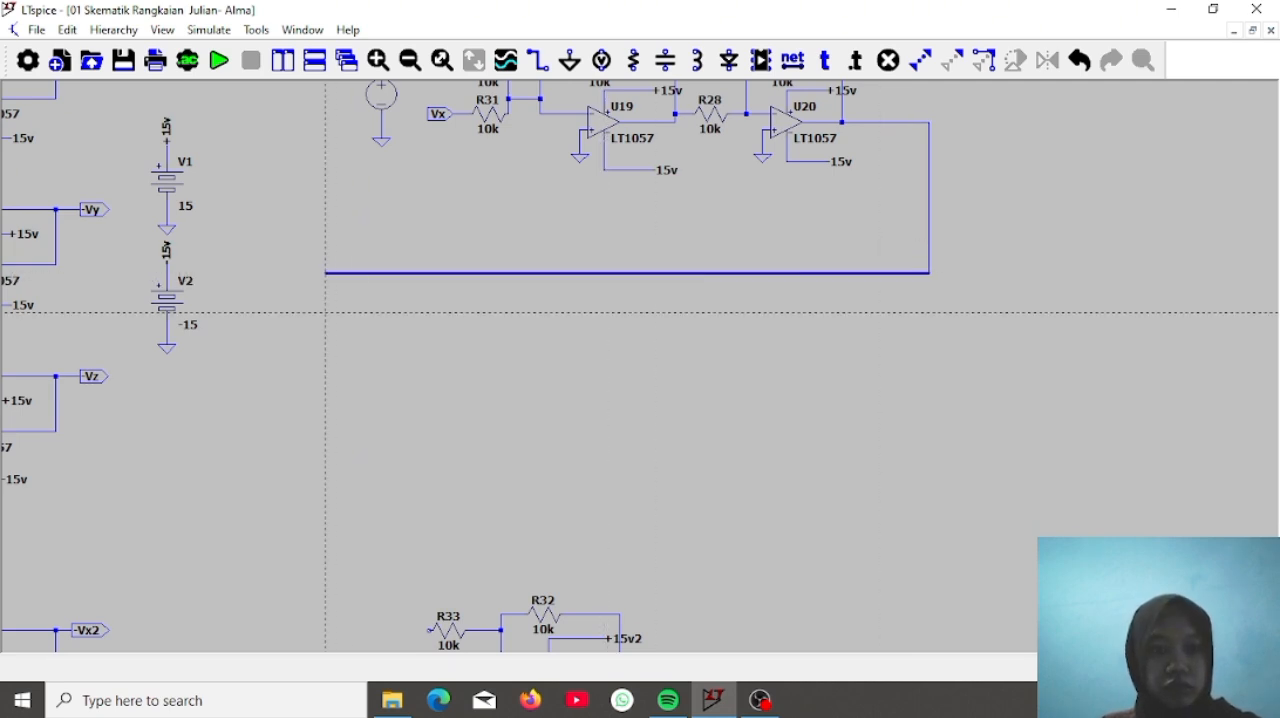
{"action": "left_click", "coordinate": [325, 312]}
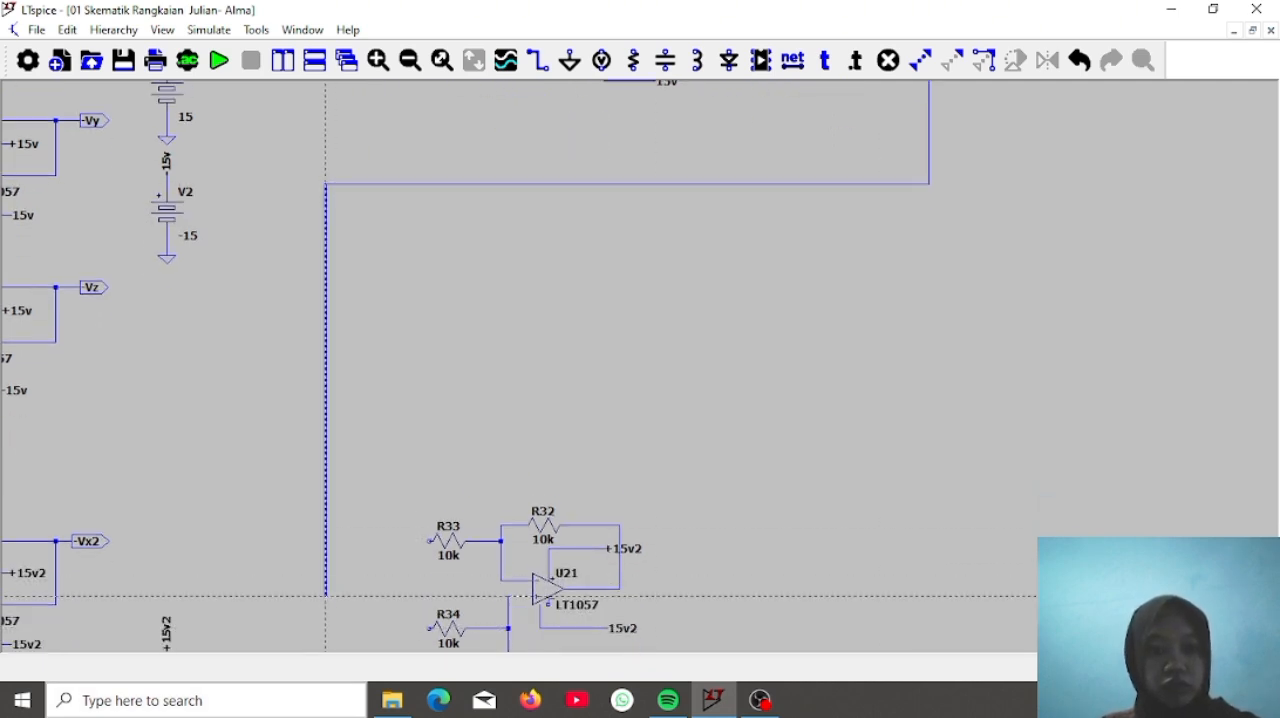
{"action": "left_click", "coordinate": [325, 628]}
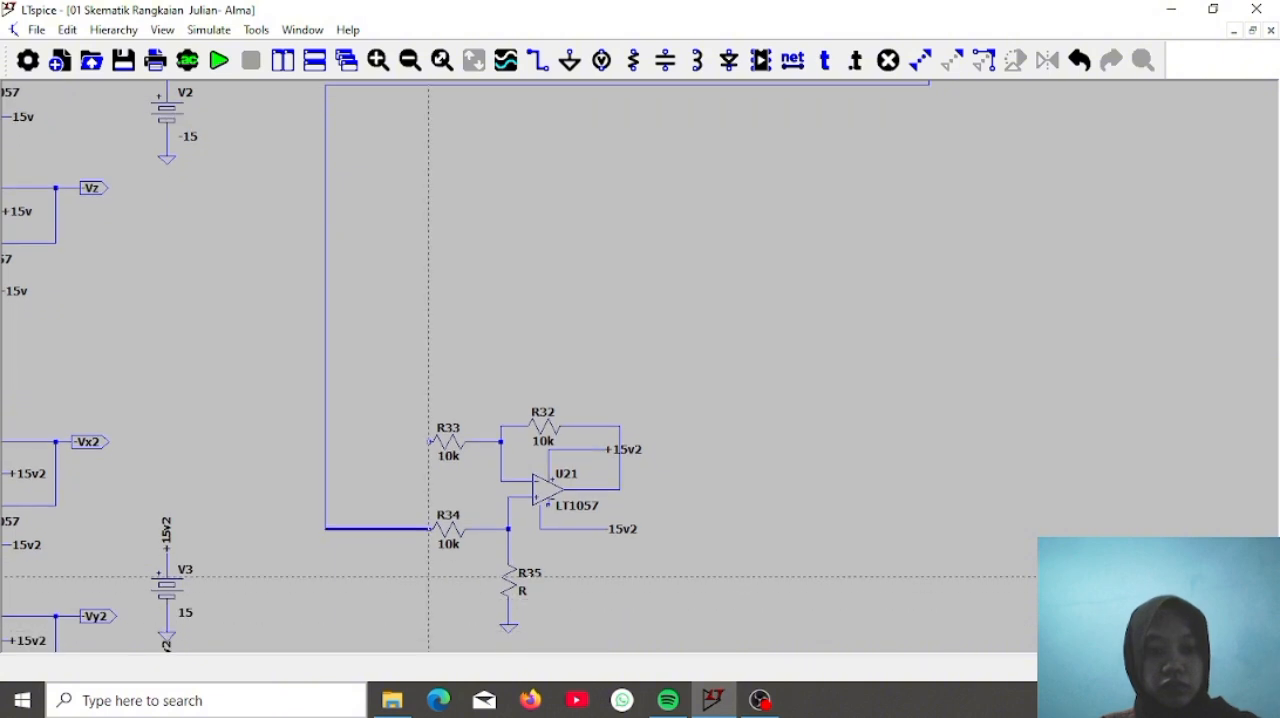
{"action": "left_click", "coordinate": [421, 528]}
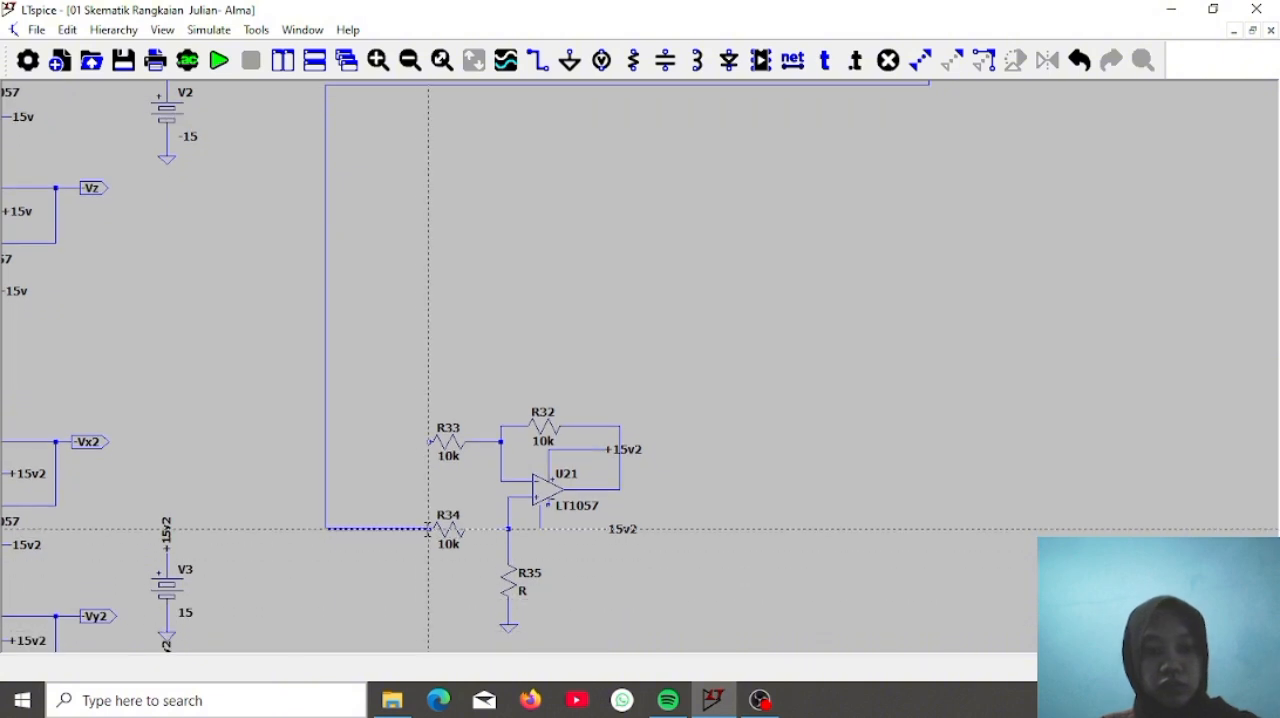
Undo the last wire segment and redraw it from the vertical wire's lower end to R34
{"action": "key", "text": "F9"}
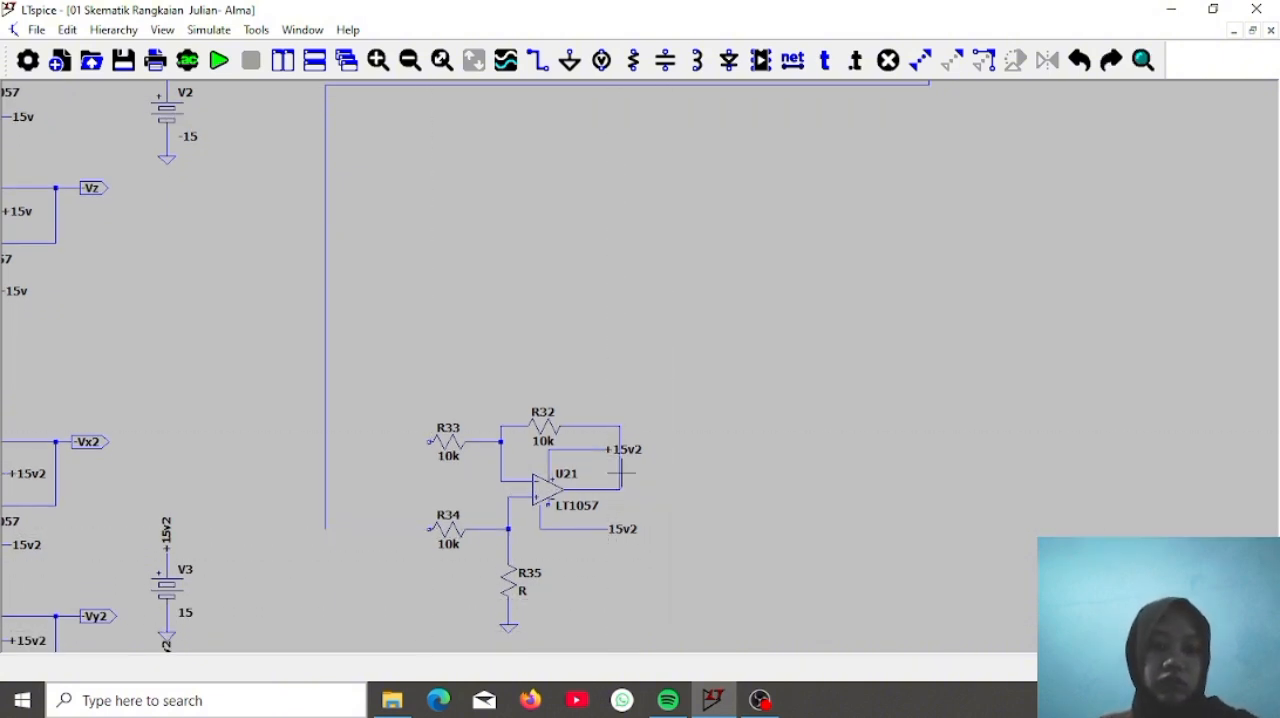
{"action": "left_click", "coordinate": [538, 60]}
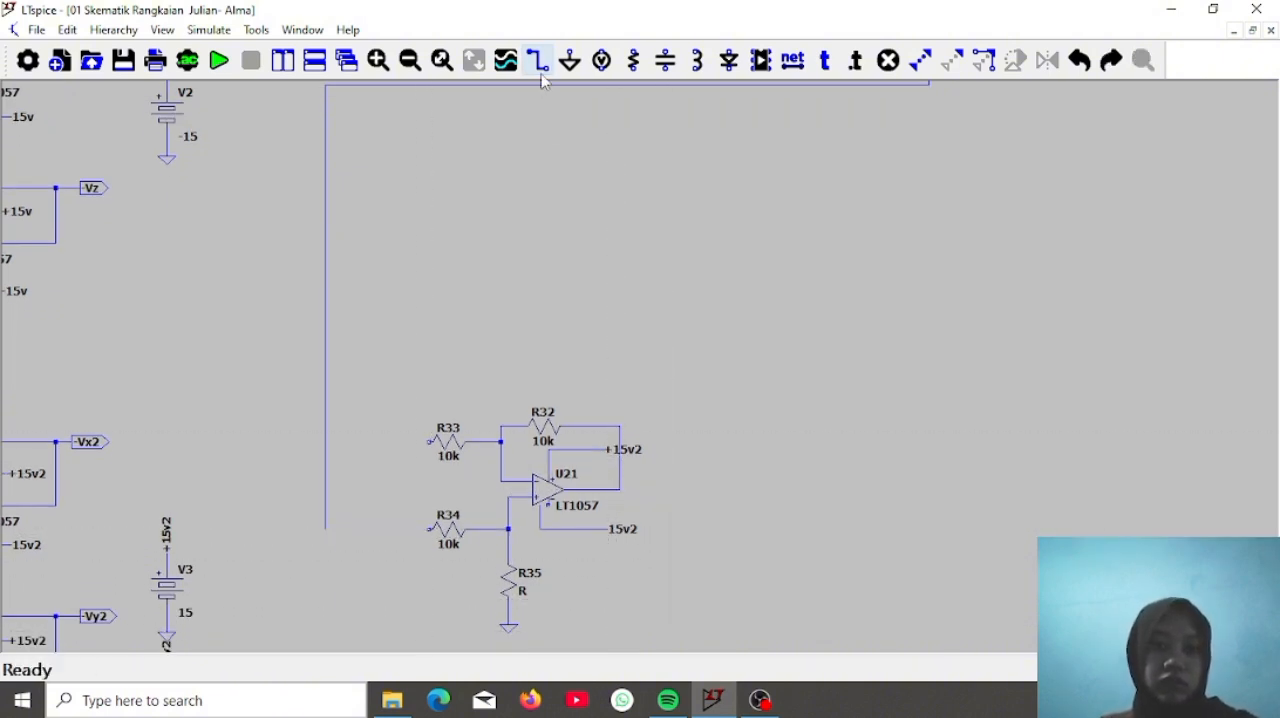
{"action": "left_click", "coordinate": [325, 528]}
{"action": "left_click", "coordinate": [429, 528]}
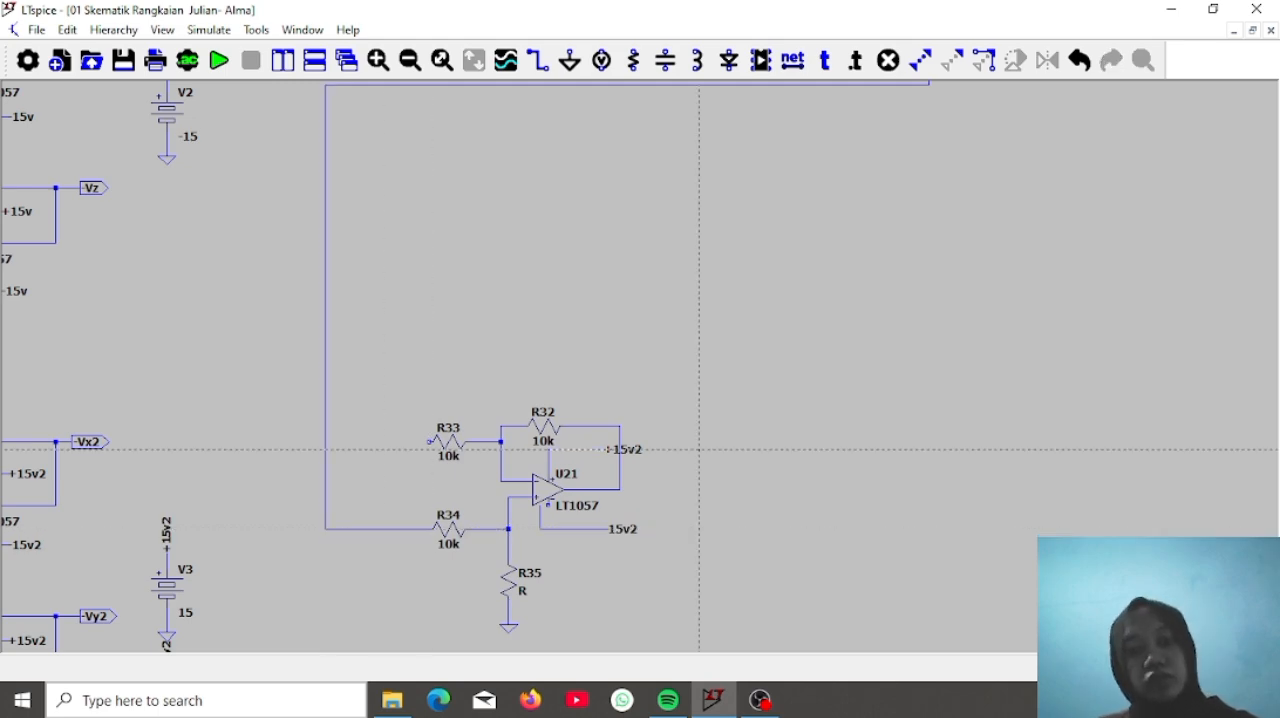
{"action": "key", "text": "Escape"}
Place a net label named Vx2 with port type Input beside the free end of resistor R33
{"action": "scroll", "coordinate": [703, 434], "scroll_direction": "down", "scroll_amount": 3}
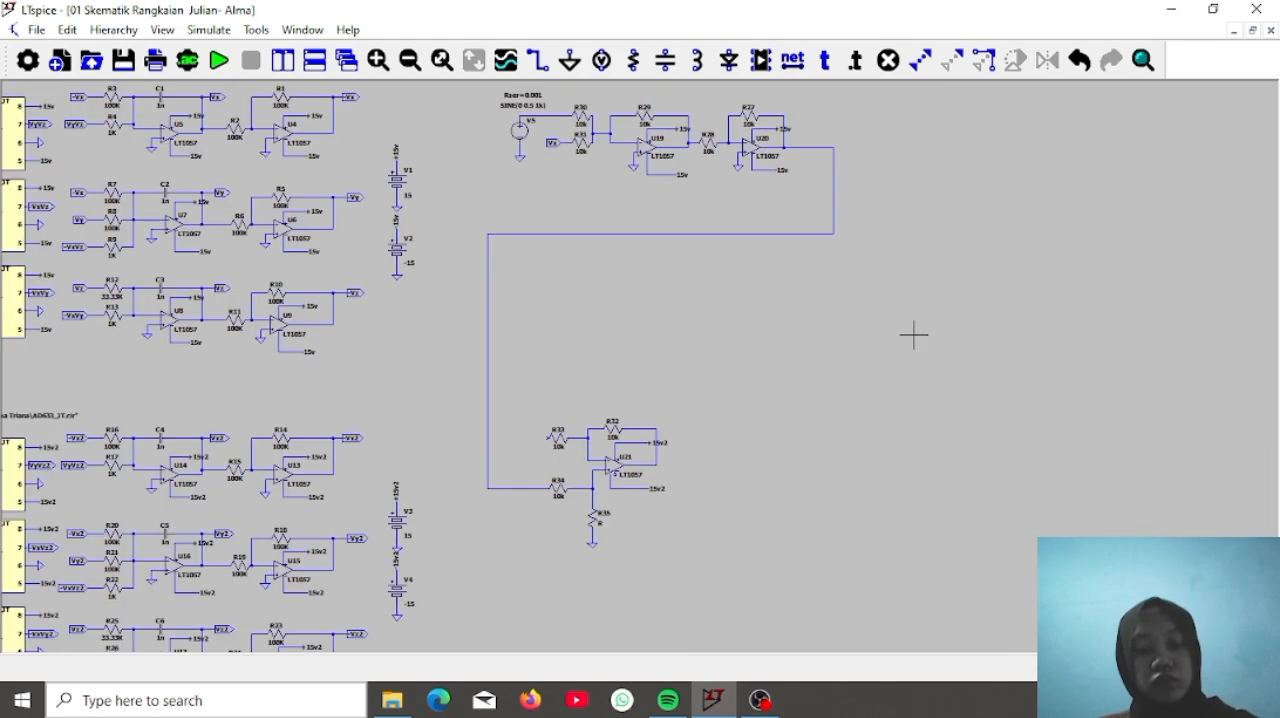
{"action": "left_click_drag", "start_coordinate": [913, 335], "coordinate": [915, 397]}
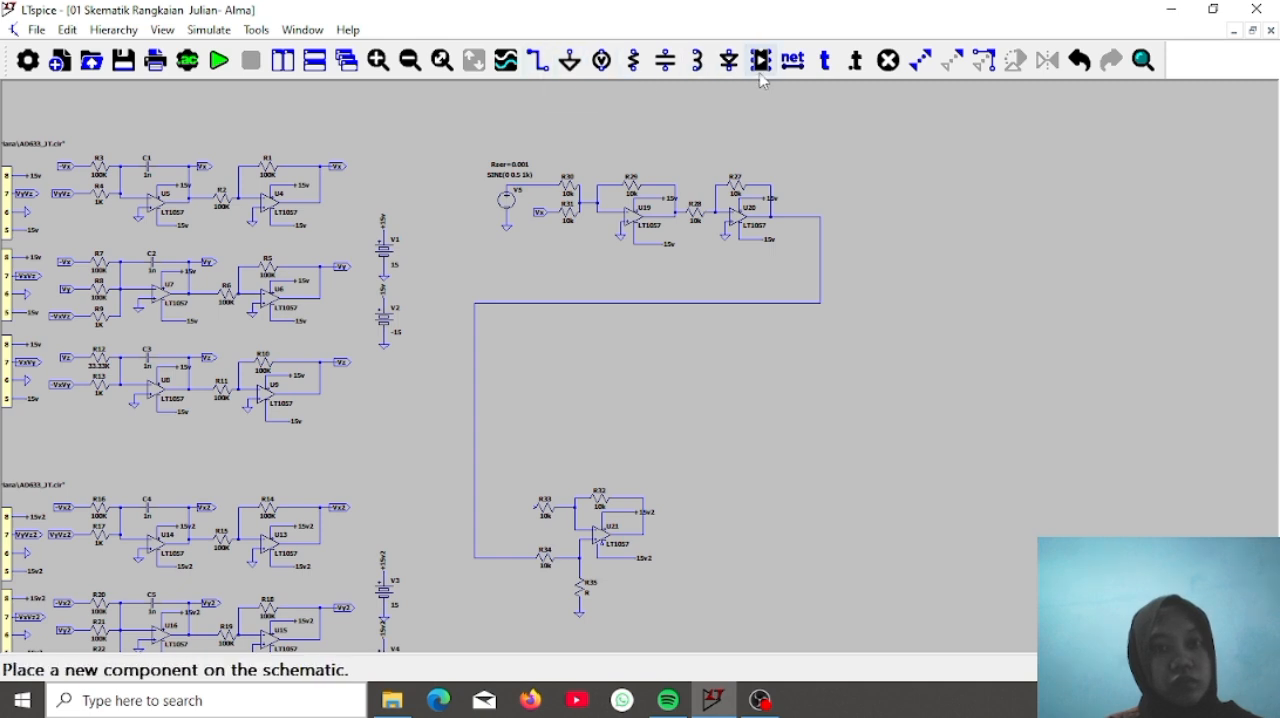
{"action": "left_click", "coordinate": [792, 62]}
{"action": "type", "text": "Vx2"}
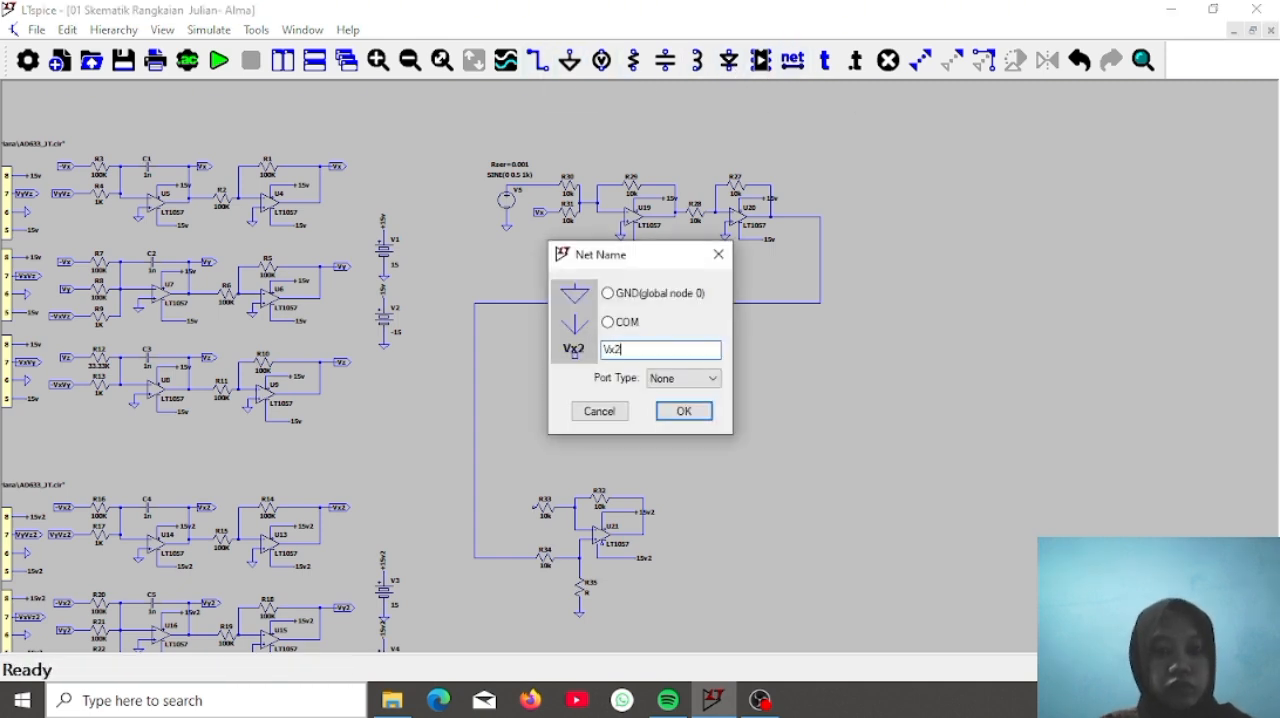
{"action": "left_click", "coordinate": [700, 378]}
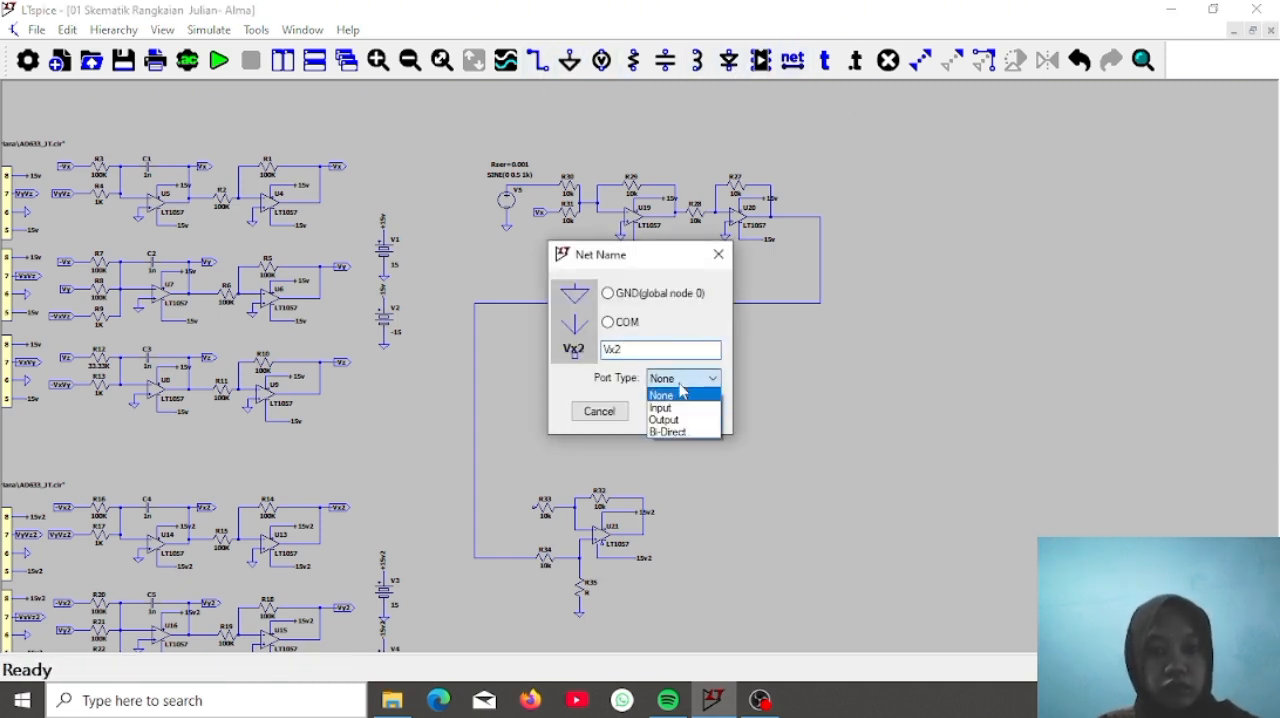
{"action": "left_click", "coordinate": [672, 409]}
{"action": "left_click", "coordinate": [680, 410]}
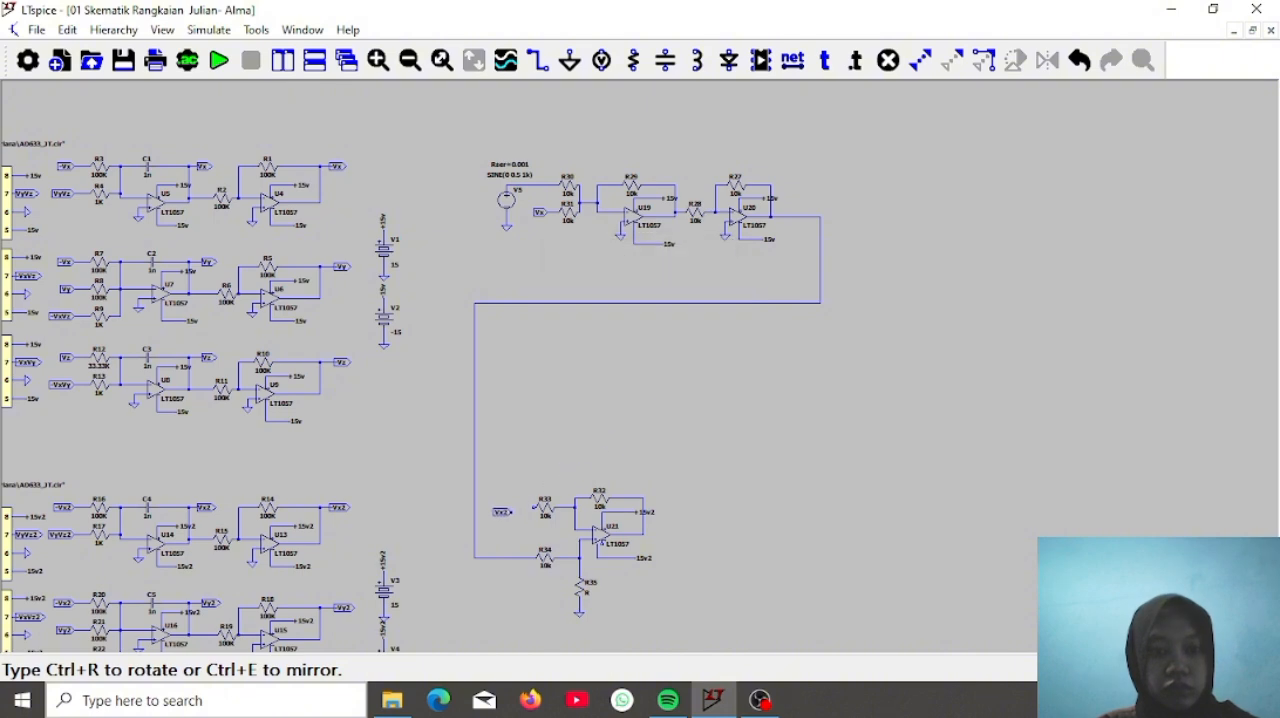
{"action": "left_click", "coordinate": [506, 507]}
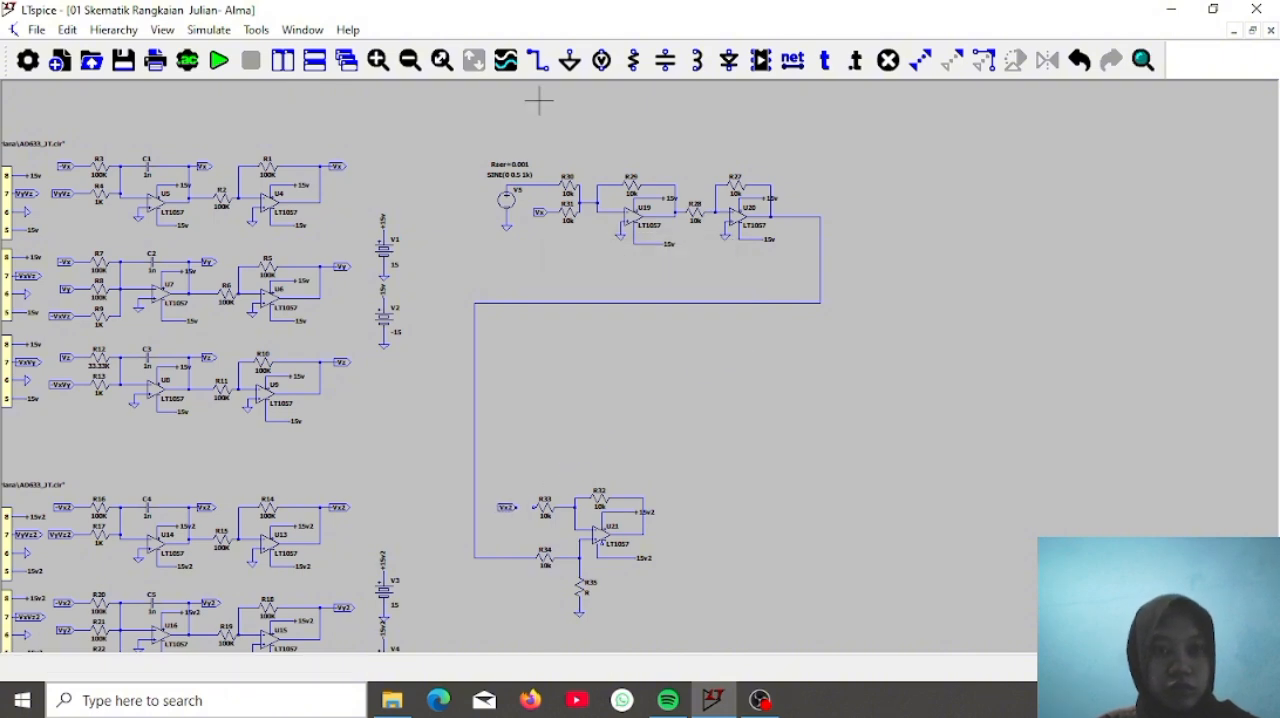
Wire the Vx2 input label to the free end of resistor R33
{"action": "left_click", "coordinate": [544, 66]}
{"action": "scroll", "coordinate": [516, 485], "scroll_direction": "down", "scroll_amount": 1}
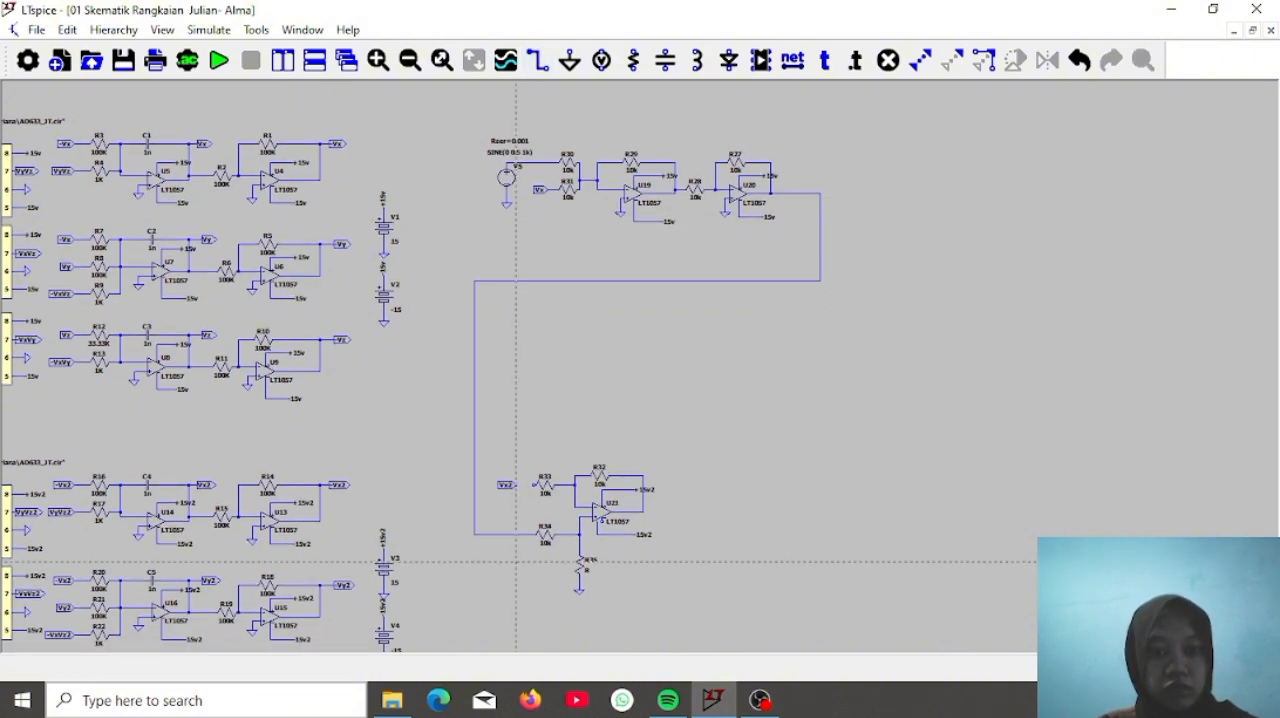
{"action": "left_click", "coordinate": [520, 485]}
{"action": "left_click", "coordinate": [535, 486]}
{"action": "key", "text": "Escape"}
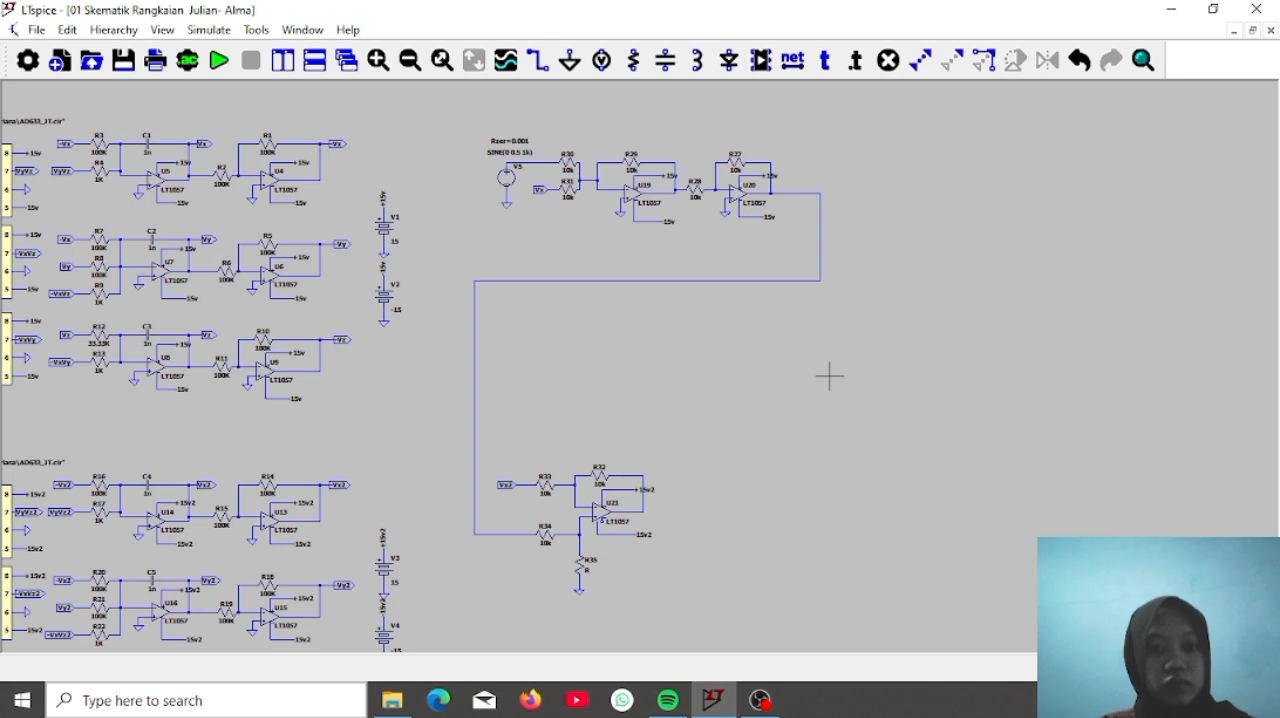
Place a net label named Vout_en with port type Output beside the corner of U20's output wire
{"action": "left_click_drag", "start_coordinate": [829, 376], "coordinate": [821, 403]}
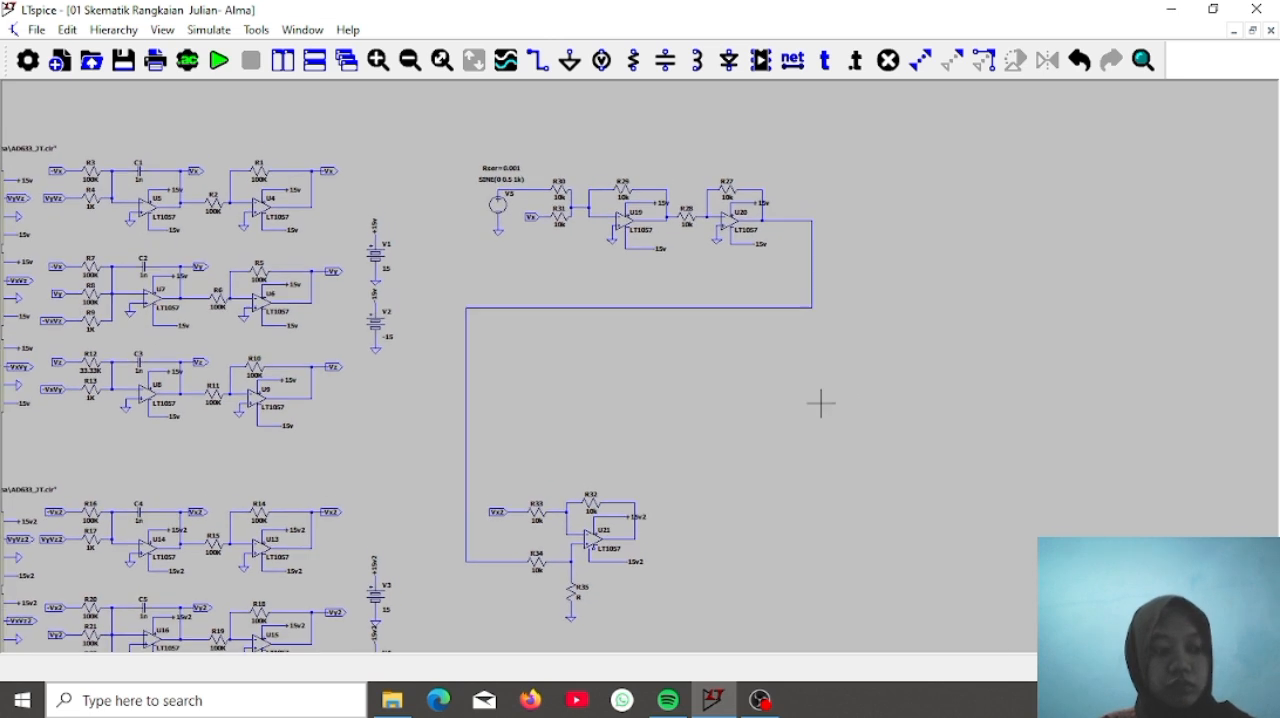
{"action": "left_click", "coordinate": [793, 60]}
{"action": "left_click", "coordinate": [670, 379]}
{"action": "left_click", "coordinate": [664, 420]}
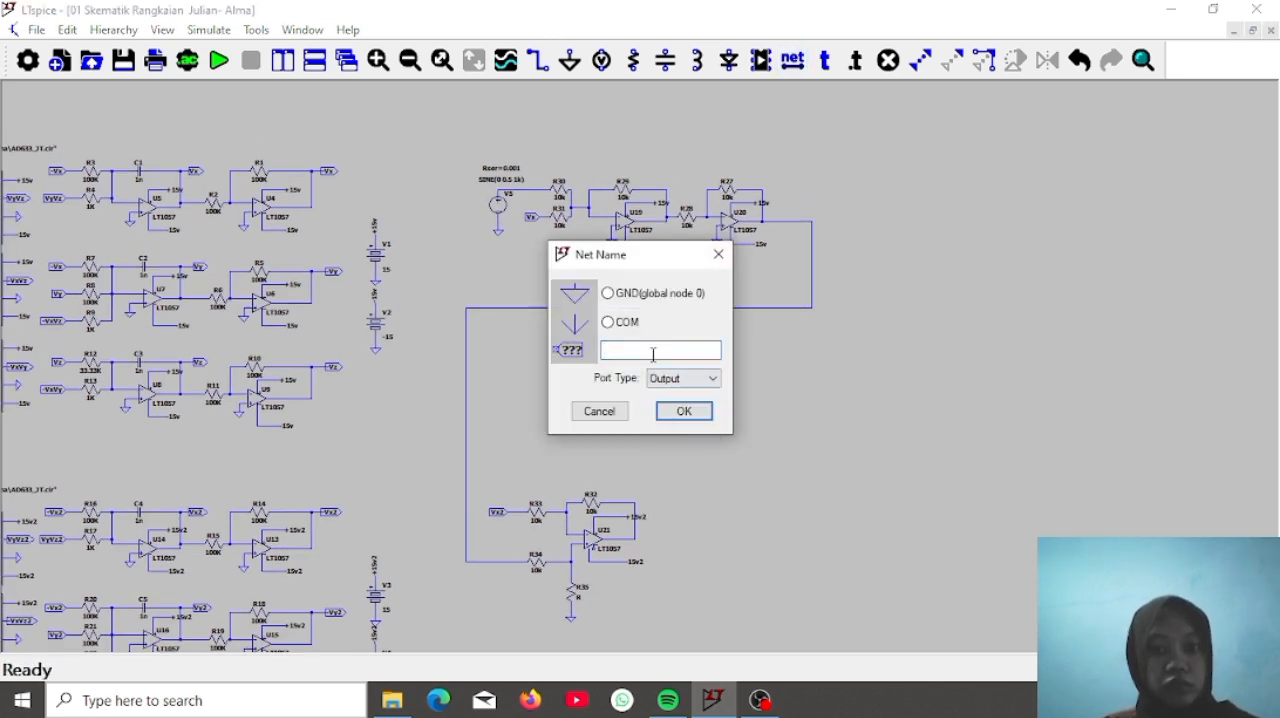
{"action": "left_click", "coordinate": [652, 353]}
{"action": "type", "text": "V"}
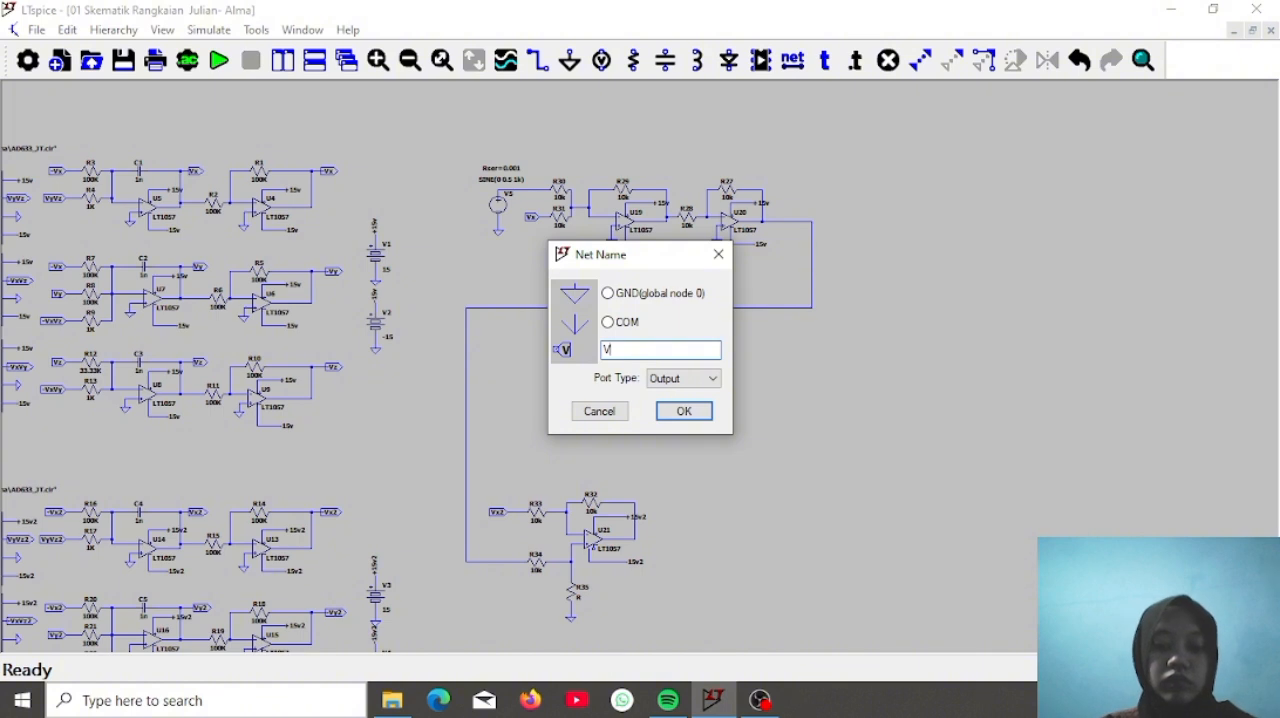
{"action": "type", "text": "out_en"}
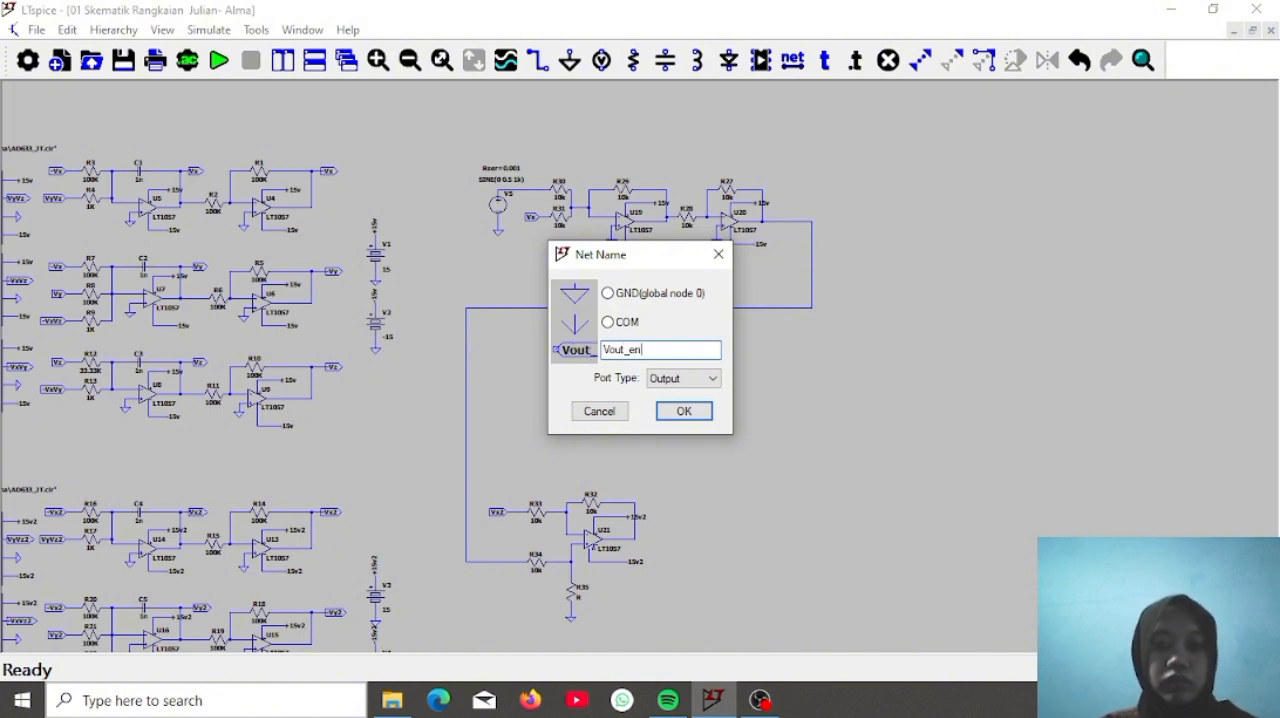
{"action": "key", "text": "Return"}
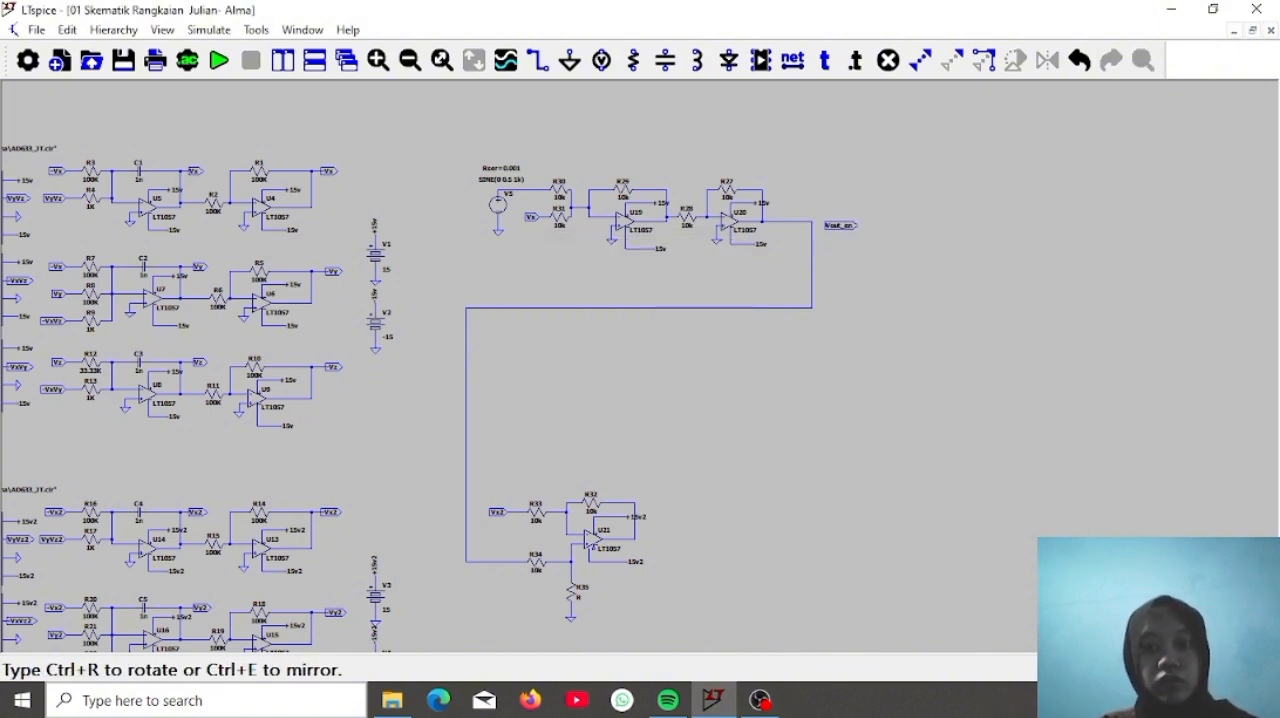
{"action": "left_click", "coordinate": [828, 222]}
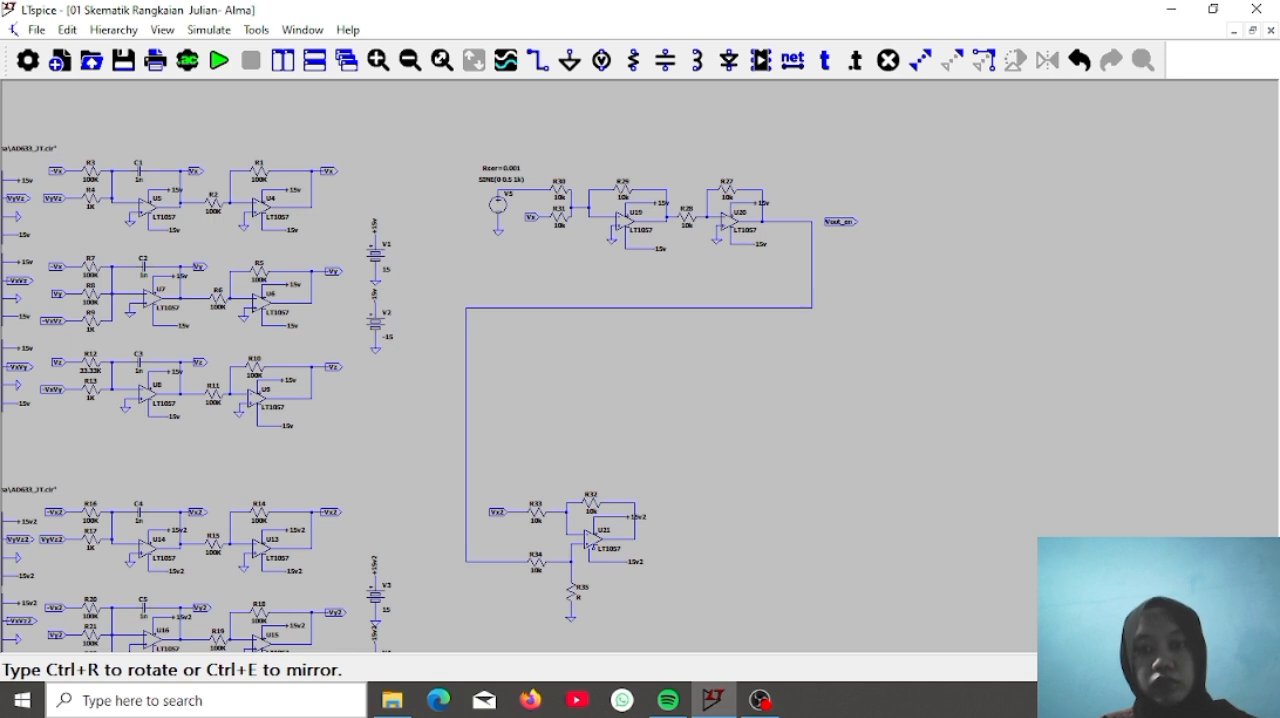
{"action": "key", "text": "Escape"}
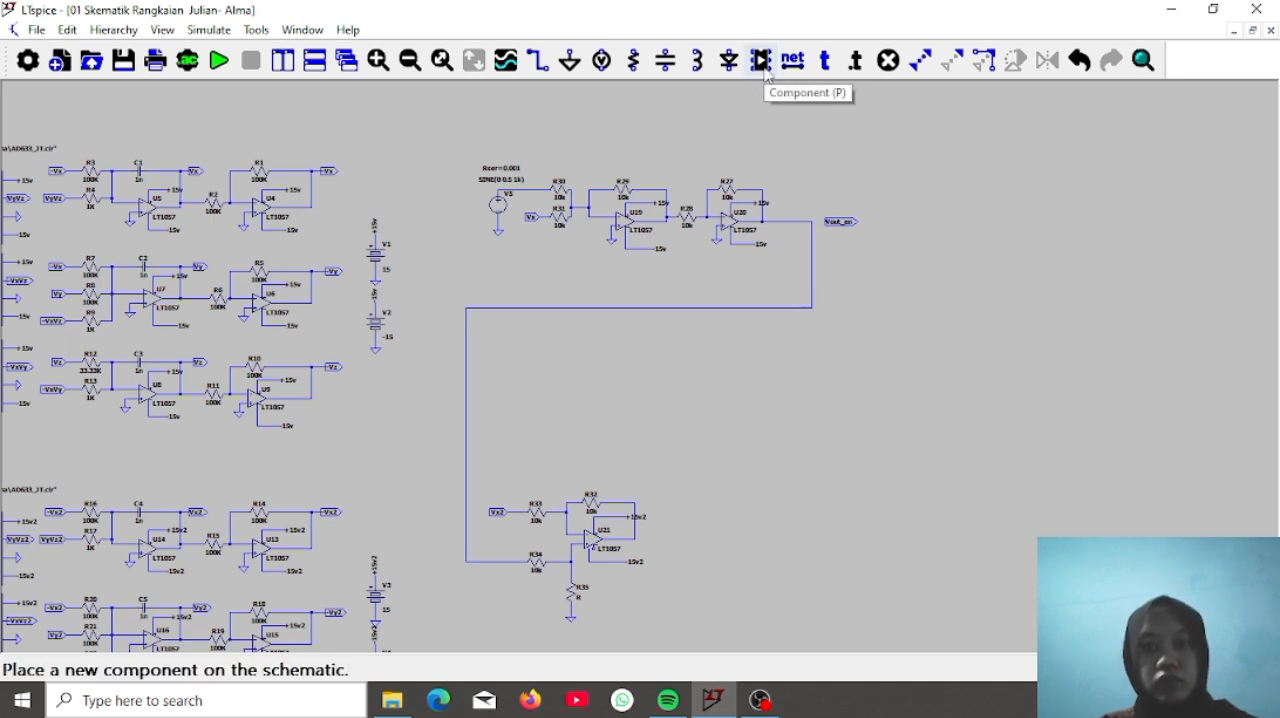
{"action": "left_click", "coordinate": [794, 63]}
{"action": "left_click", "coordinate": [660, 381]}
{"action": "left_click", "coordinate": [660, 408]}
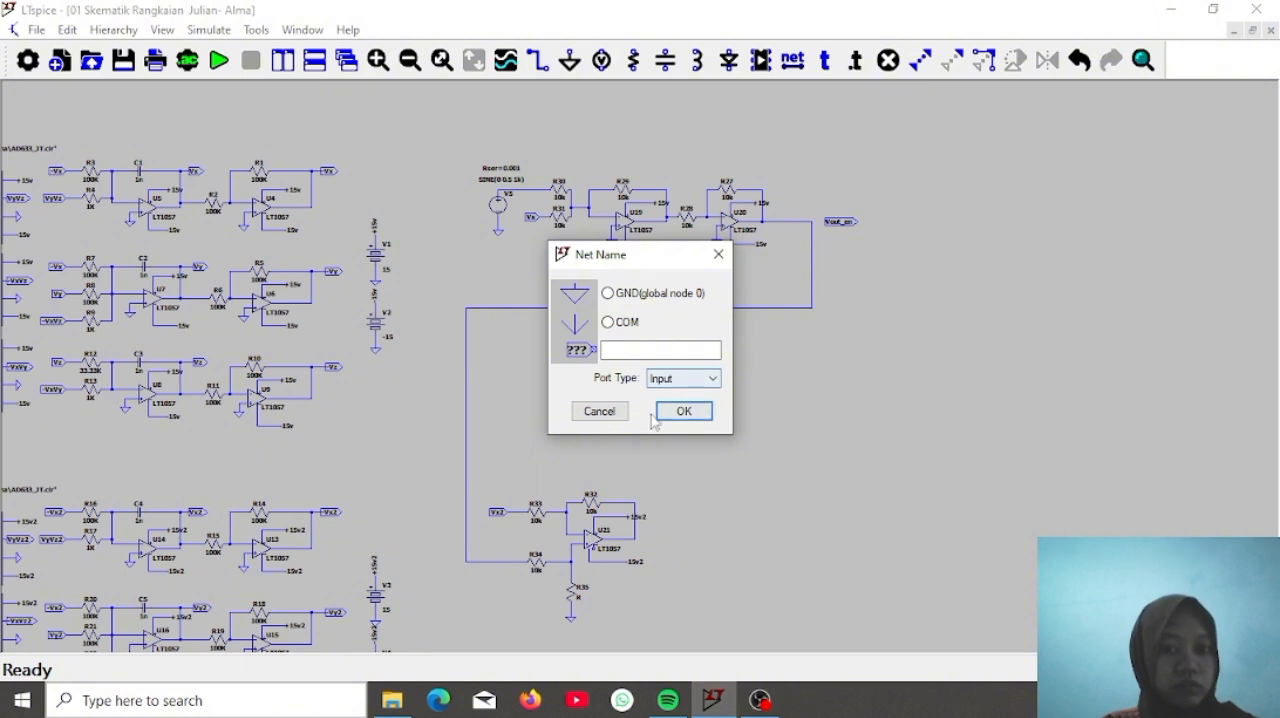
{"action": "left_click", "coordinate": [601, 412]}
Wire the Vout_en label to U20's output wire
{"action": "left_click", "coordinate": [540, 62]}
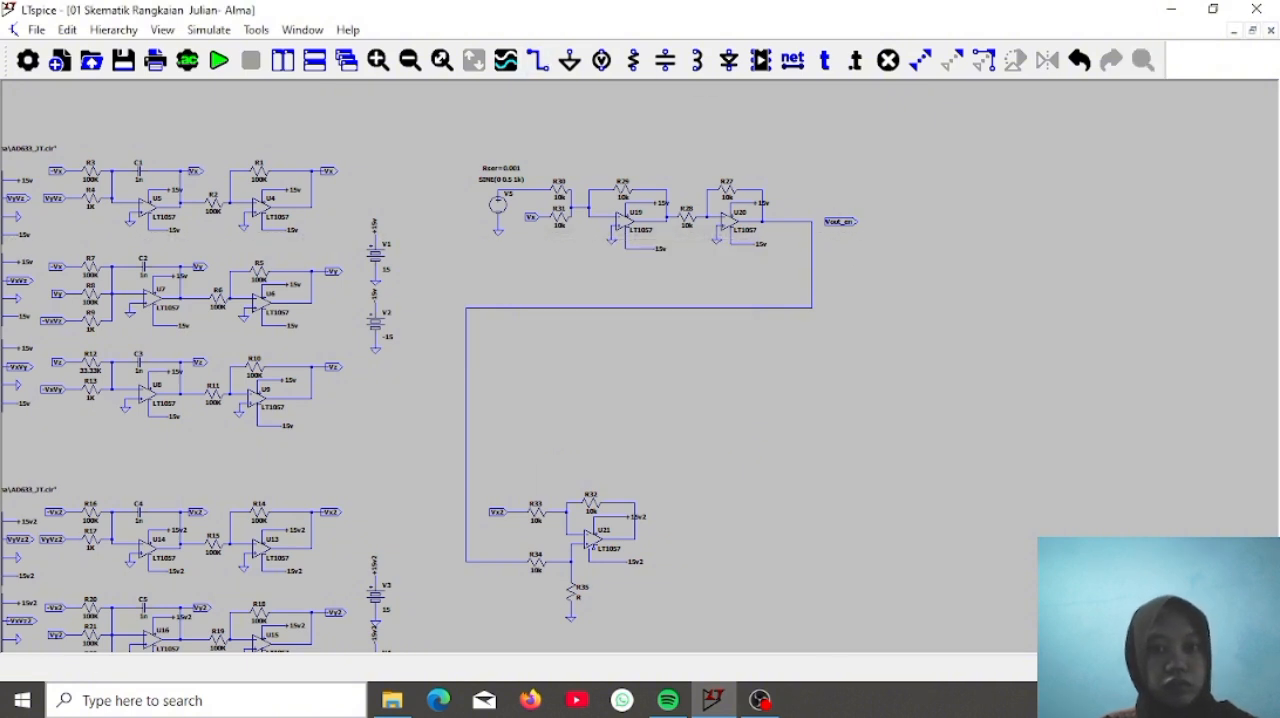
{"action": "left_click", "coordinate": [825, 220]}
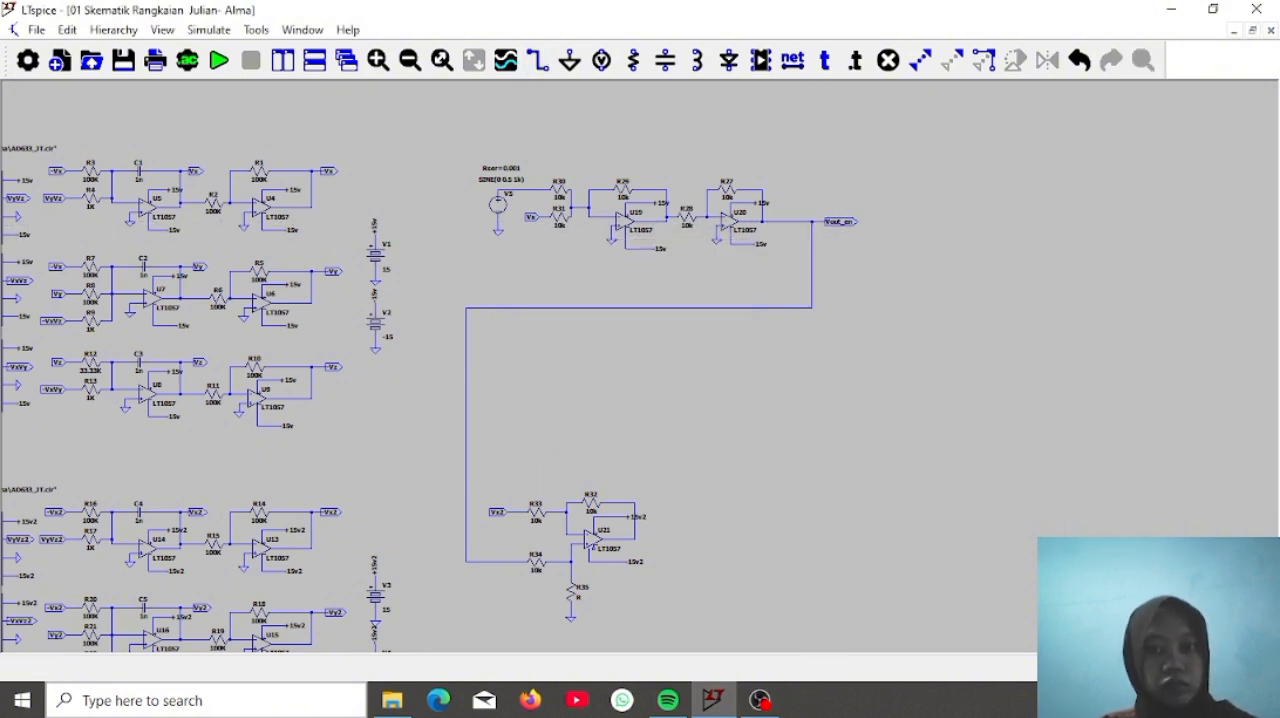
{"action": "key", "text": "Escape"}
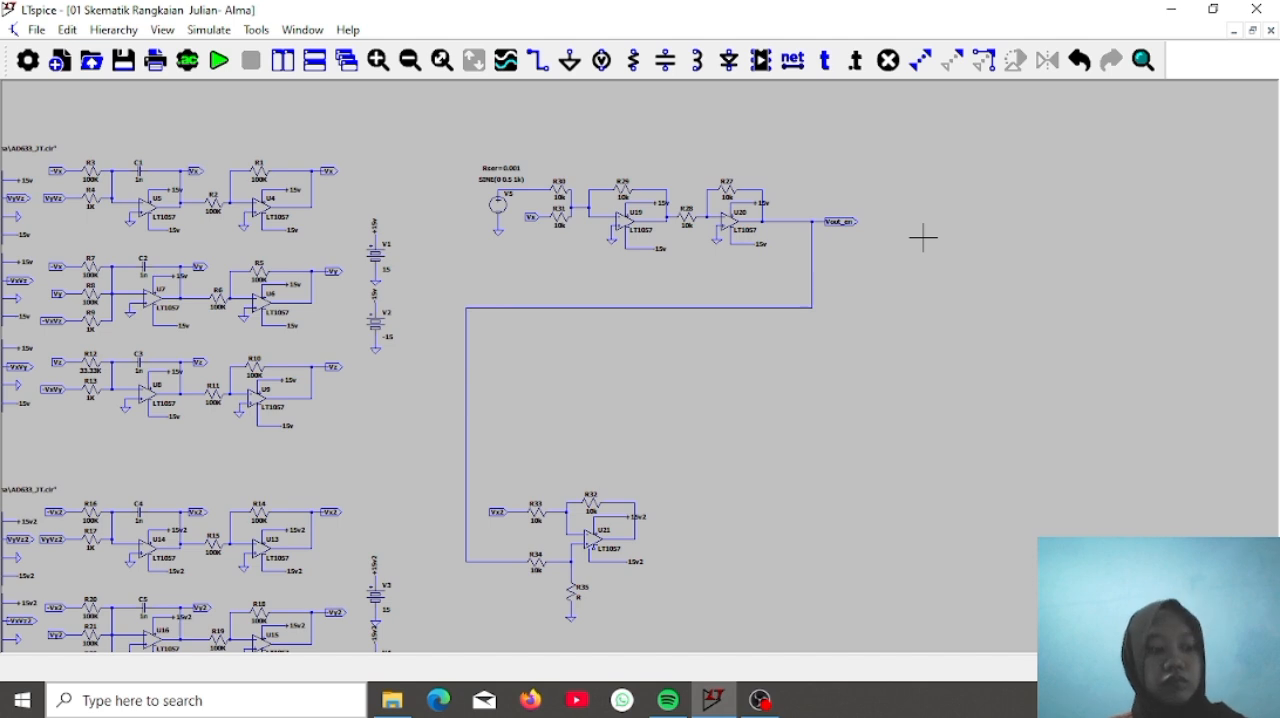
Place a net label named V_inf with port type Output just above the wire between source V5 and R30
{"action": "left_click", "coordinate": [793, 60]}
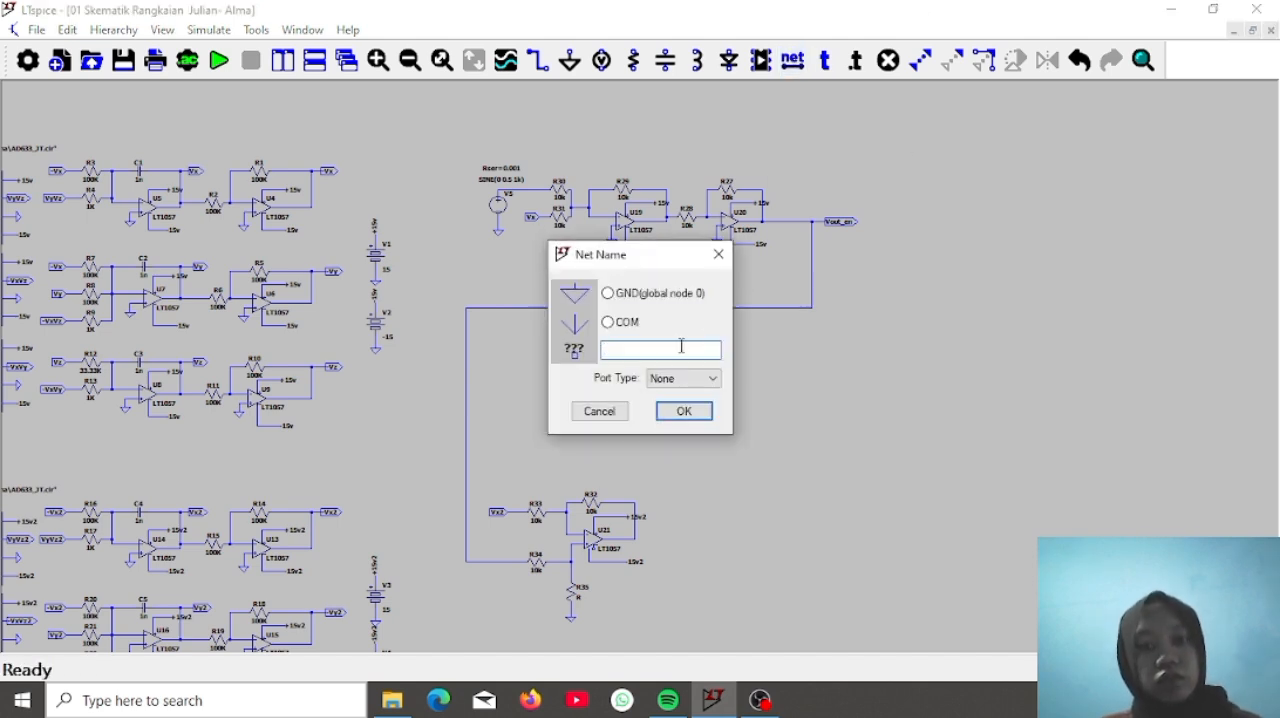
{"action": "type", "text": "Vin"}
{"action": "key", "text": "BackSpace"}
{"action": "key", "text": "BackSpace"}
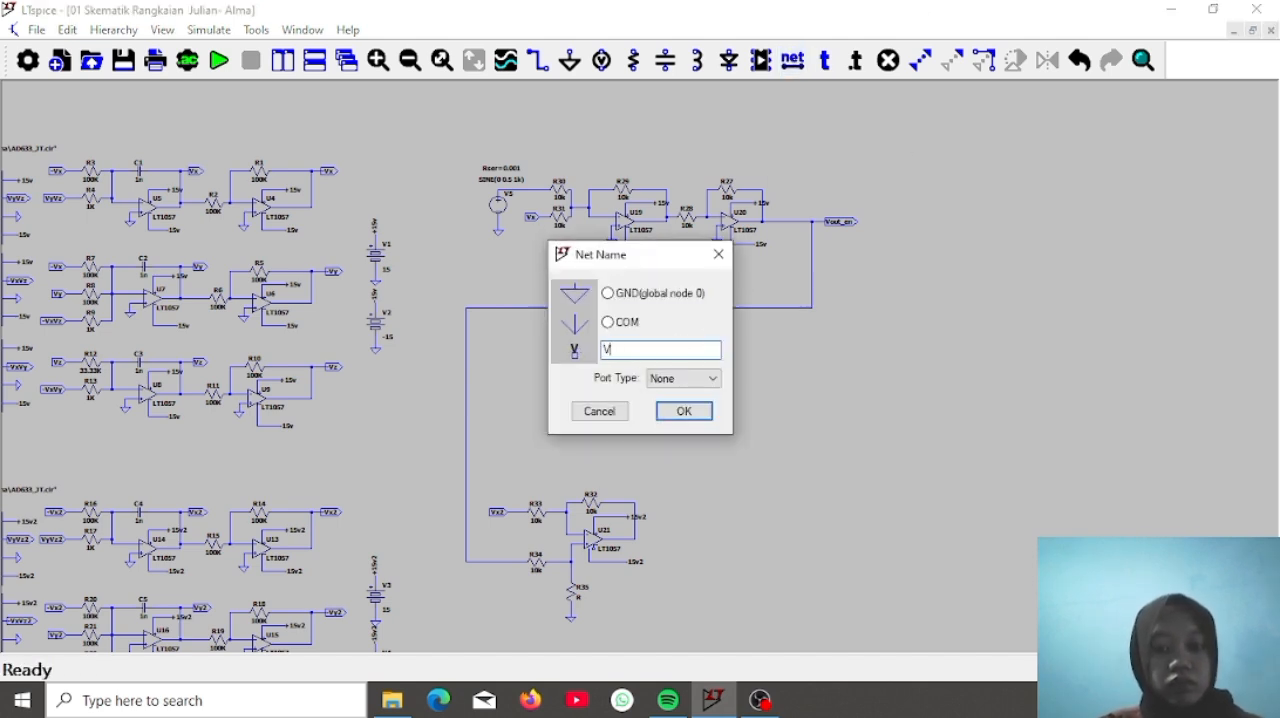
{"action": "type", "text": "_inf"}
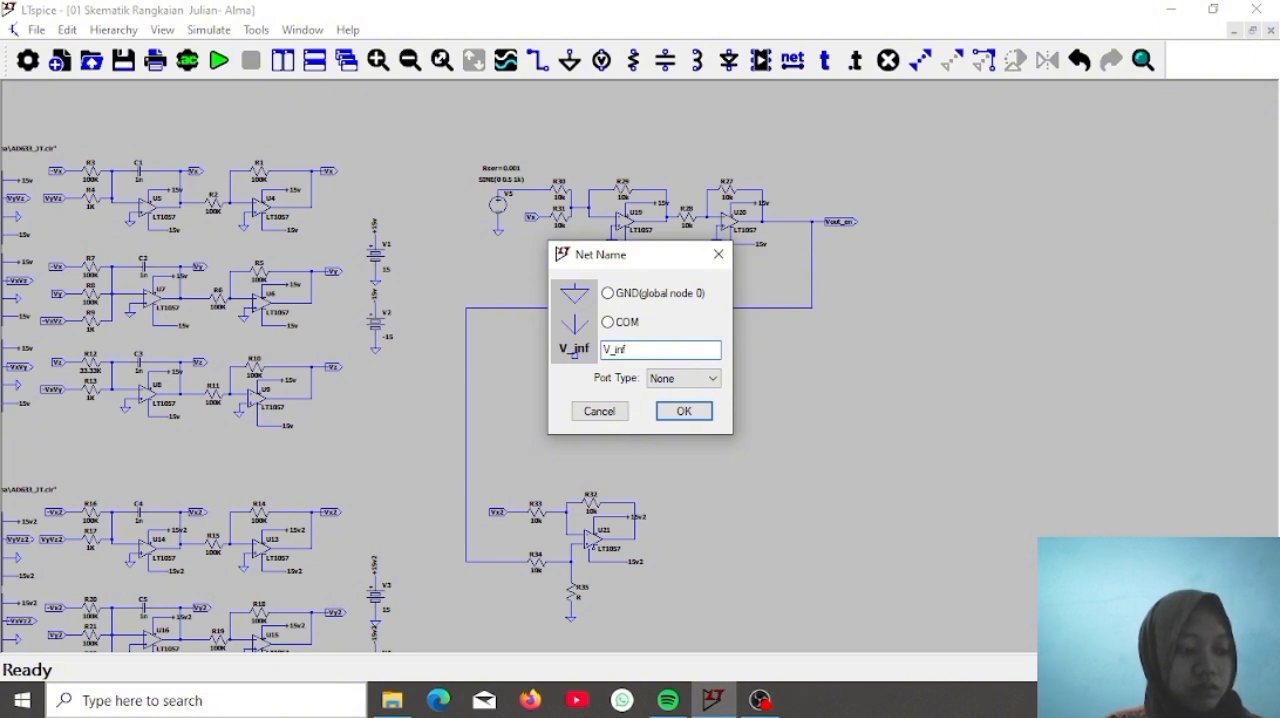
{"action": "left_click", "coordinate": [688, 379]}
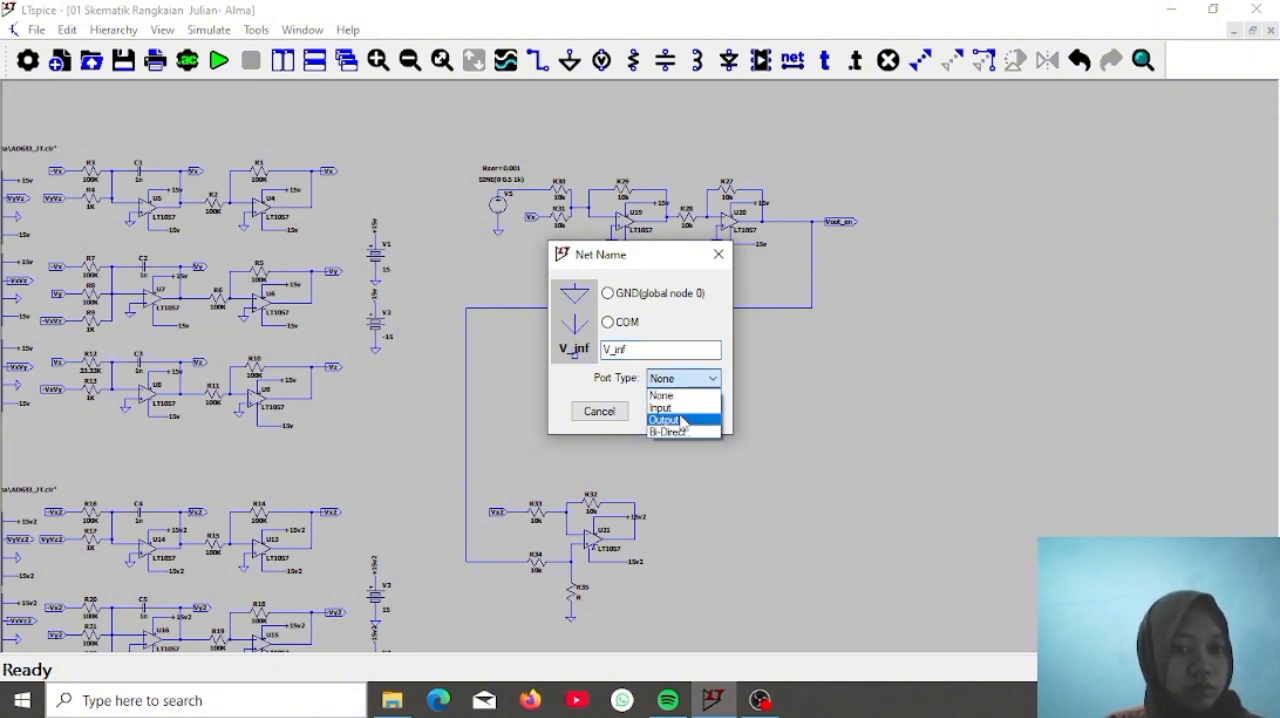
{"action": "left_click", "coordinate": [686, 417]}
{"action": "left_click", "coordinate": [684, 411]}
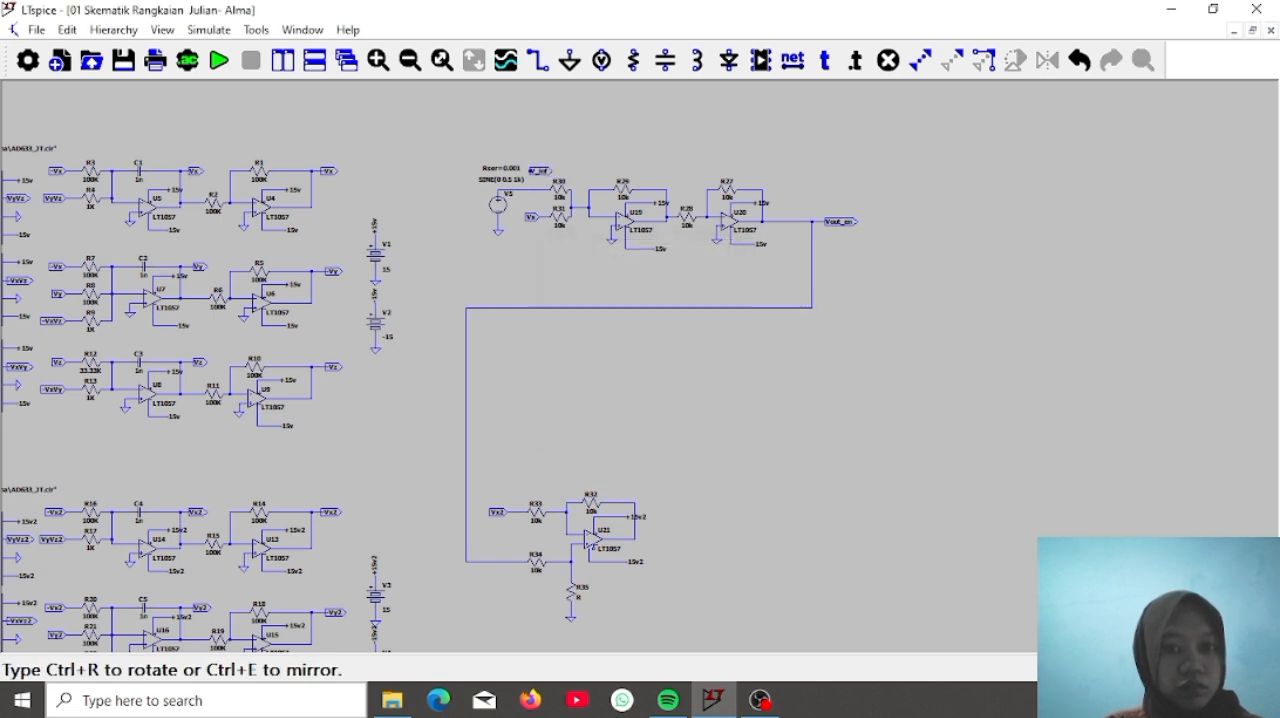
{"action": "left_click", "coordinate": [535, 171]}
{"action": "right_click", "coordinate": [725, 116]}
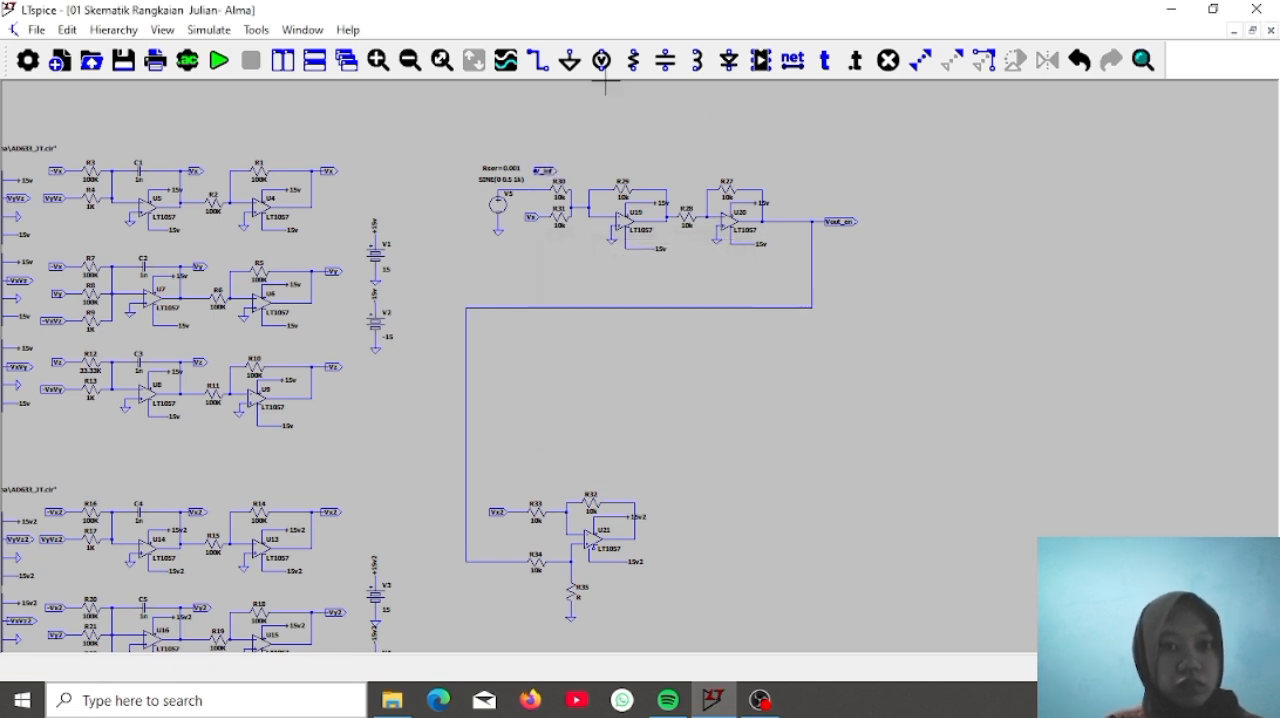
Wire the V_inf label down to the wire joining source V5 and R30
{"action": "left_click", "coordinate": [541, 67]}
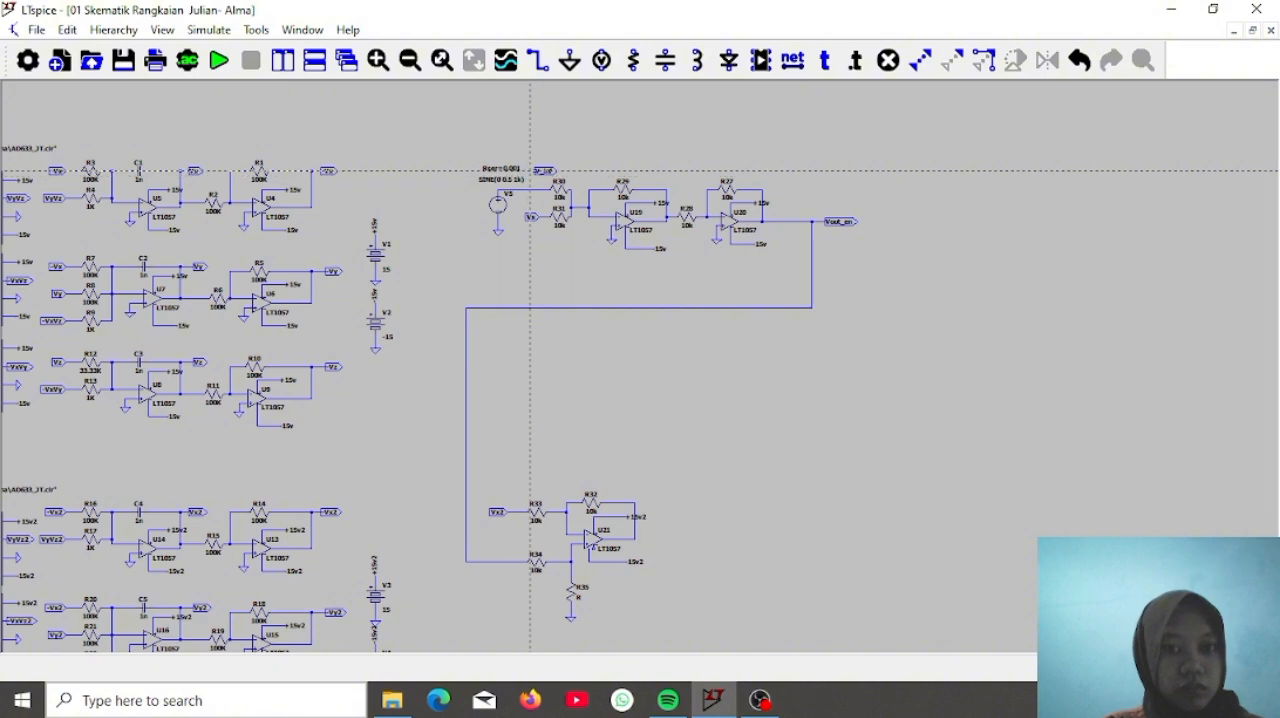
{"action": "left_click", "coordinate": [535, 171]}
{"action": "left_click", "coordinate": [535, 189]}
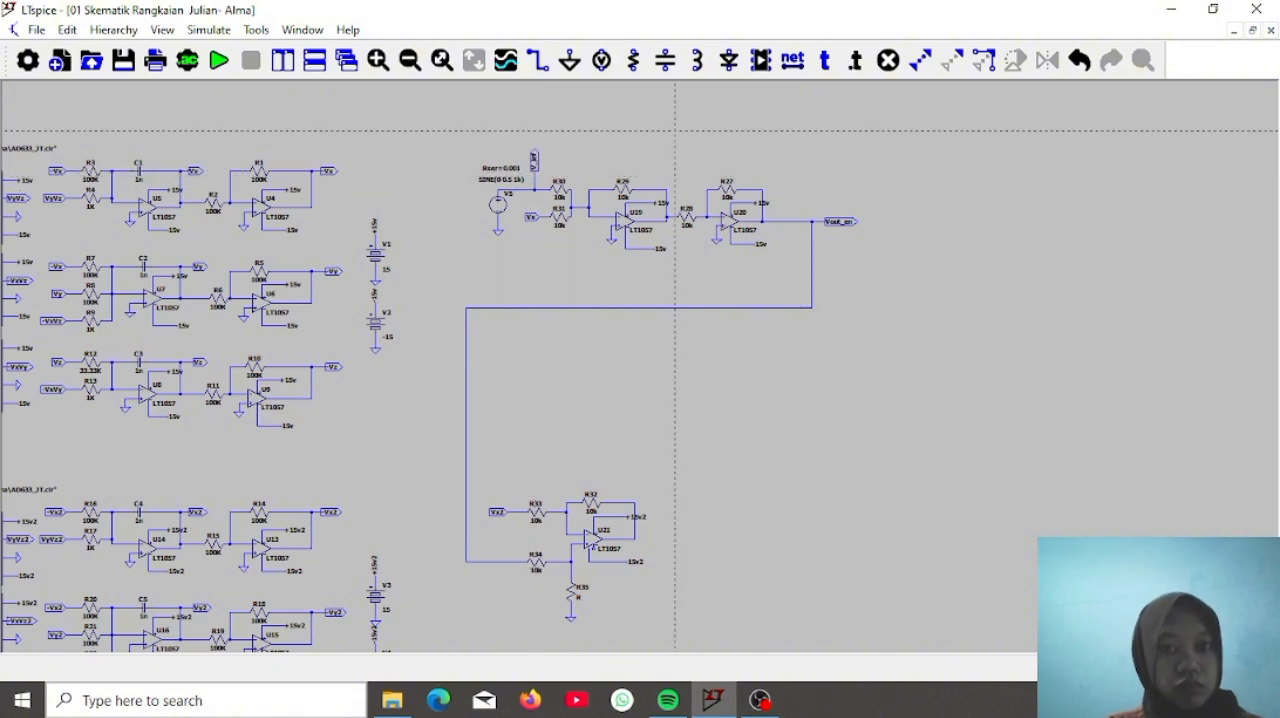
{"action": "right_click", "coordinate": [678, 132]}
Place a net label named V_inf beside U21's output and wire it to that output
{"action": "left_click_drag", "start_coordinate": [889, 425], "coordinate": [896, 330]}
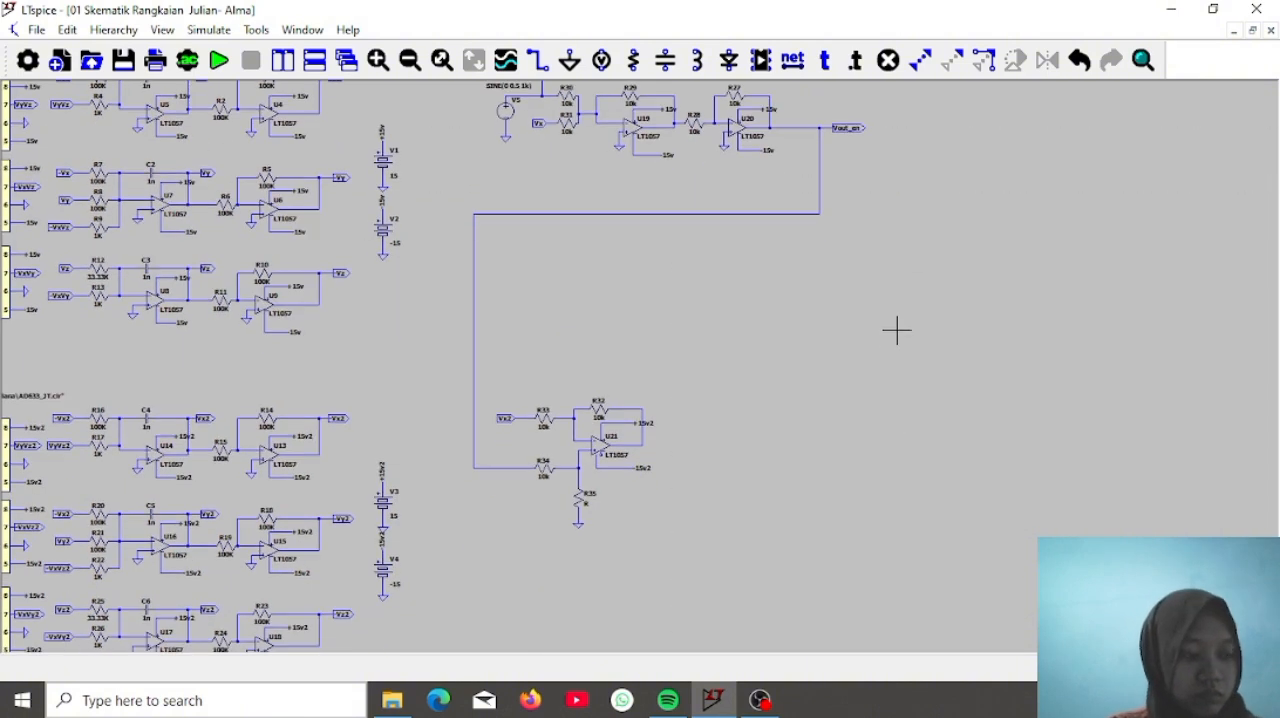
{"action": "left_click", "coordinate": [792, 61]}
{"action": "type", "text": "V_inf"}
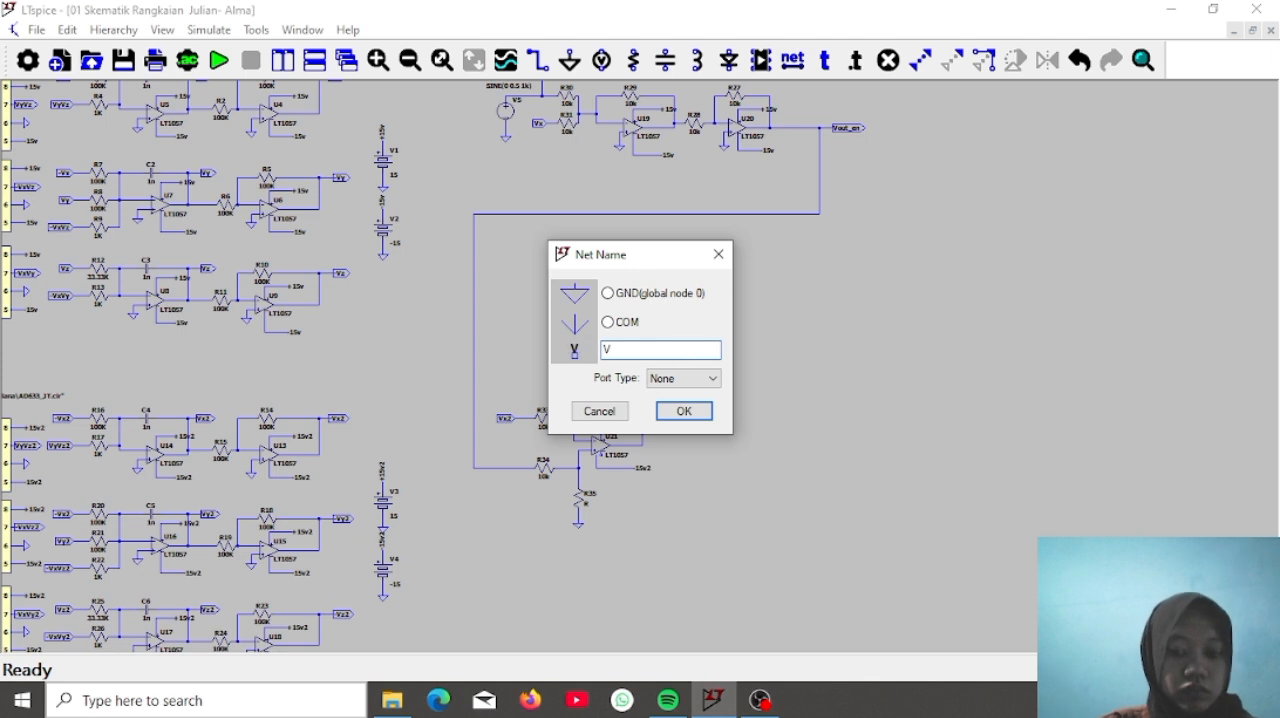
{"action": "left_click", "coordinate": [707, 379]}
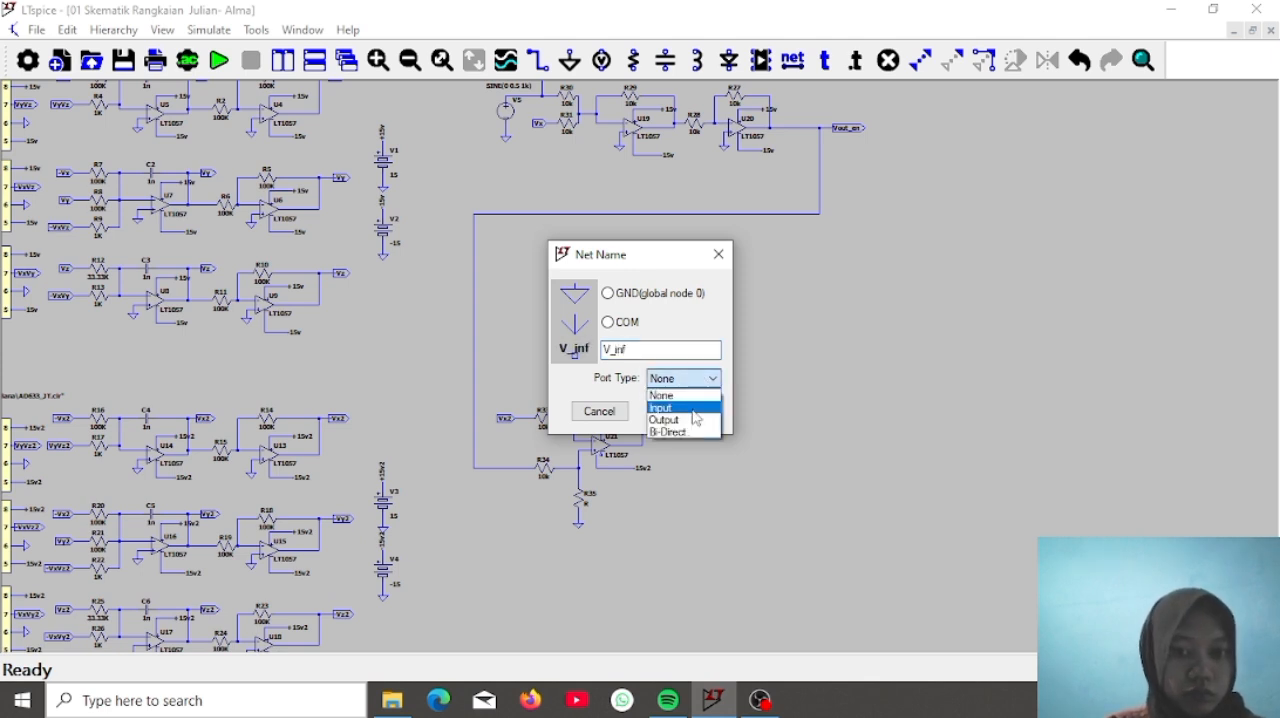
{"action": "left_click", "coordinate": [692, 416]}
{"action": "left_click", "coordinate": [694, 417]}
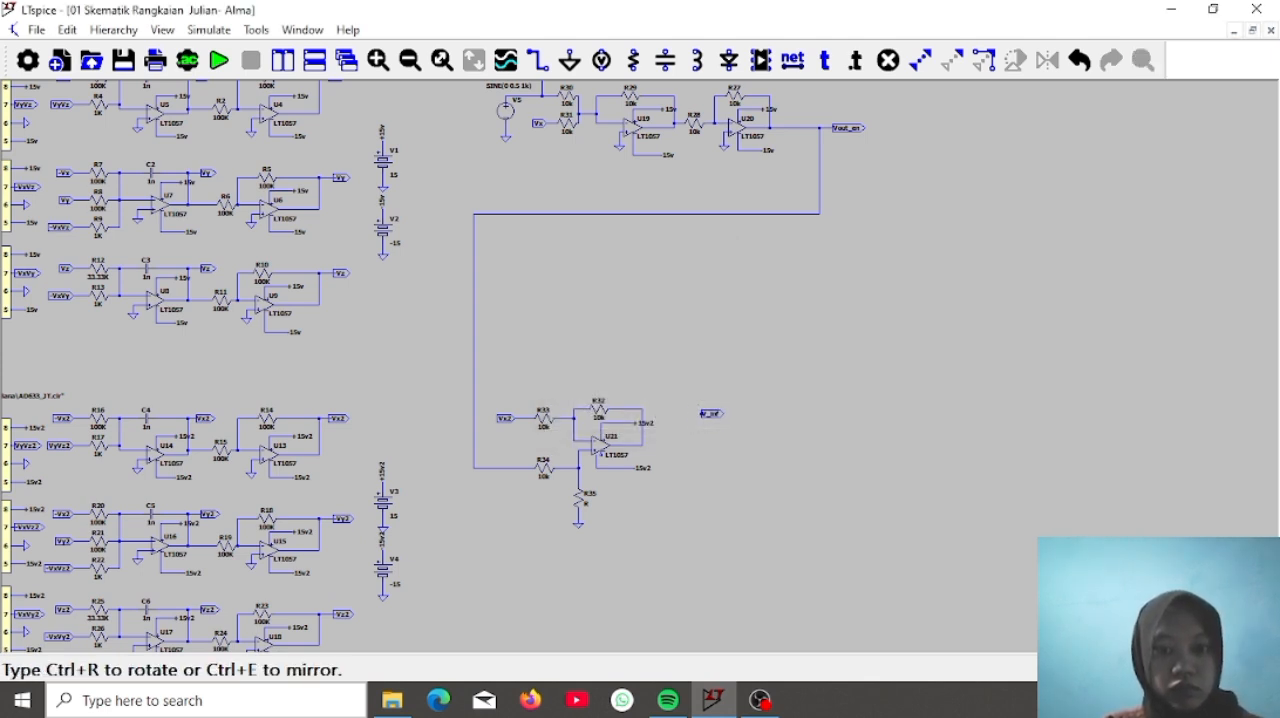
{"action": "left_click", "coordinate": [660, 446]}
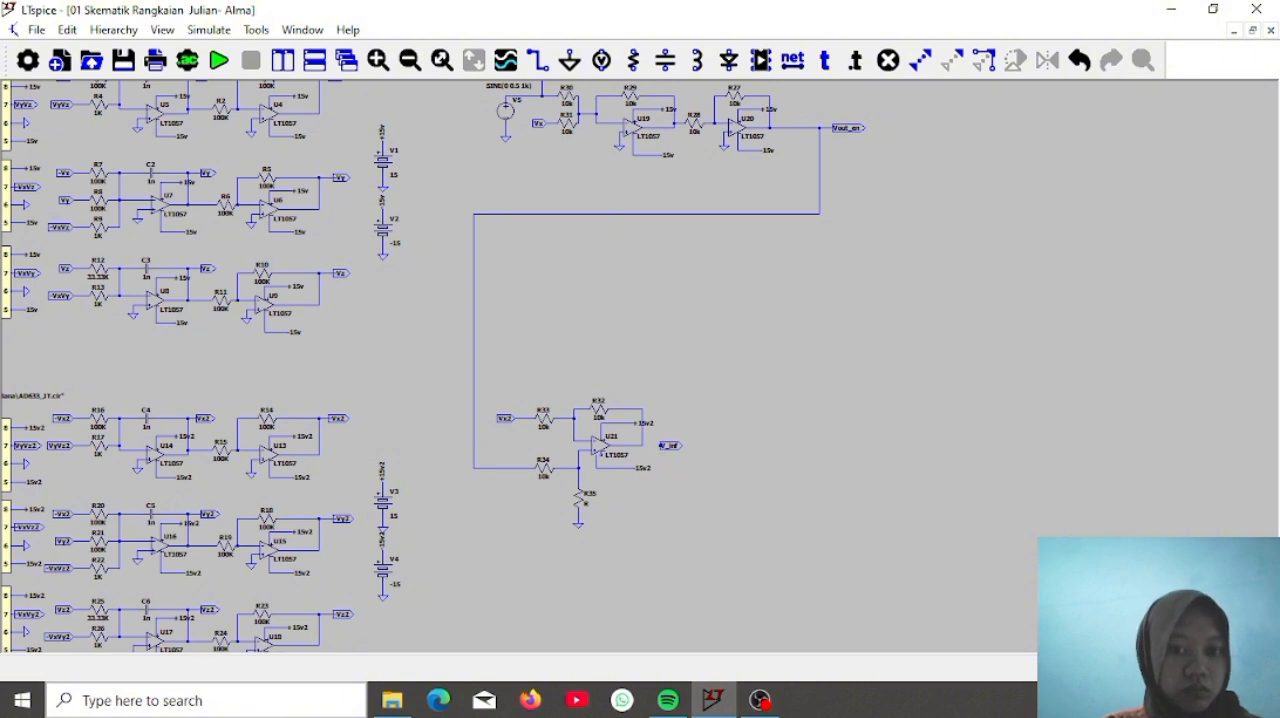
{"action": "left_click", "coordinate": [544, 66]}
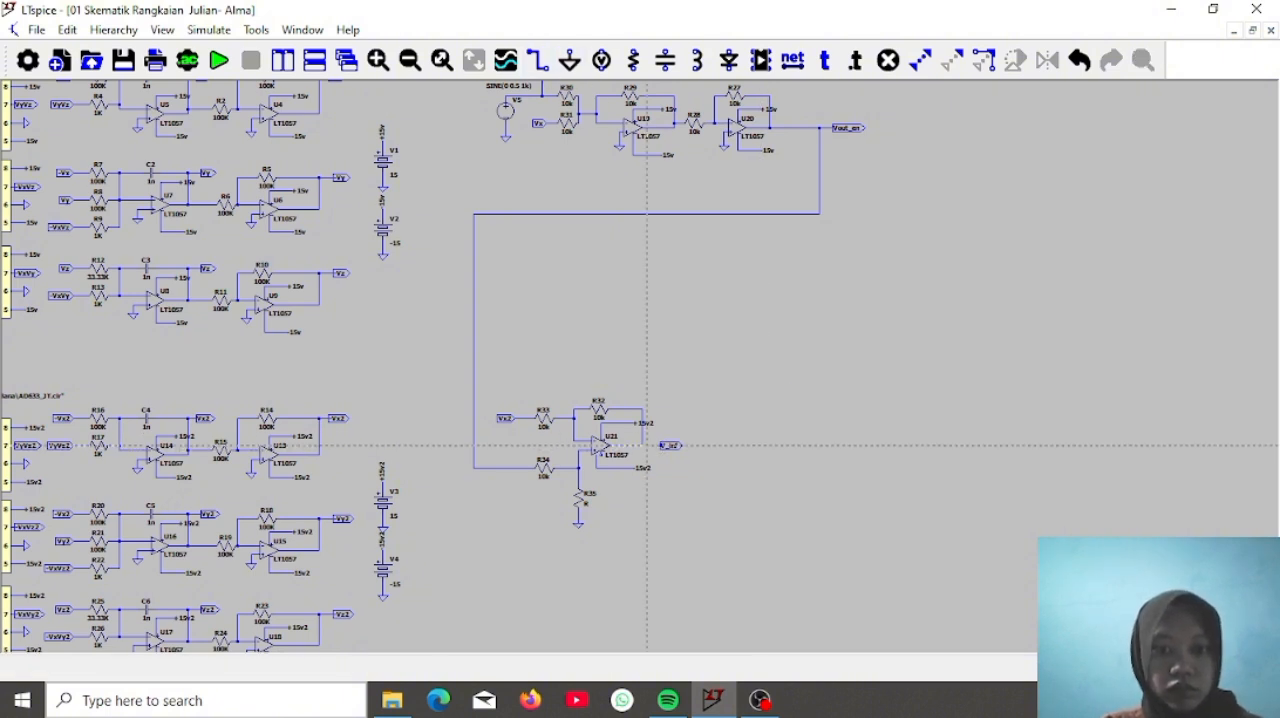
{"action": "key", "text": "Escape"}
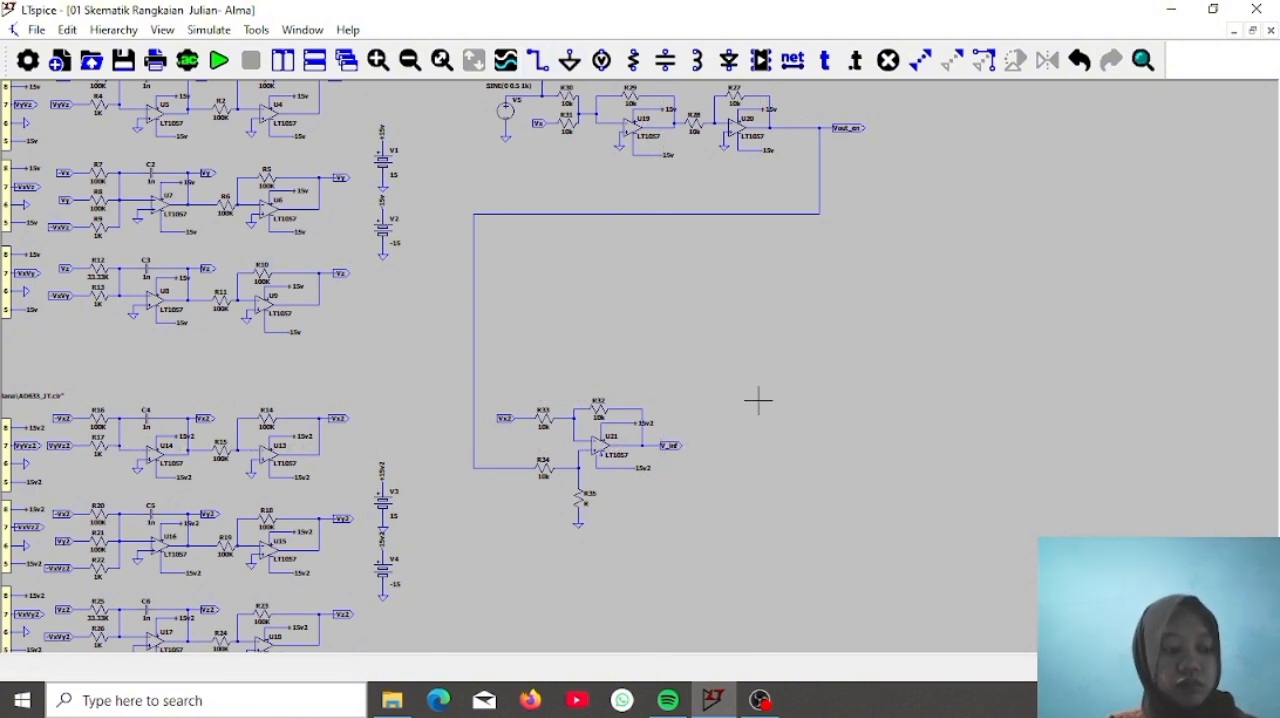
Wire U7's output to U16's output, routing around the voltage sources to link the two chaotic circuits
{"action": "left_click_drag", "start_coordinate": [402, 362], "coordinate": [636, 476]}
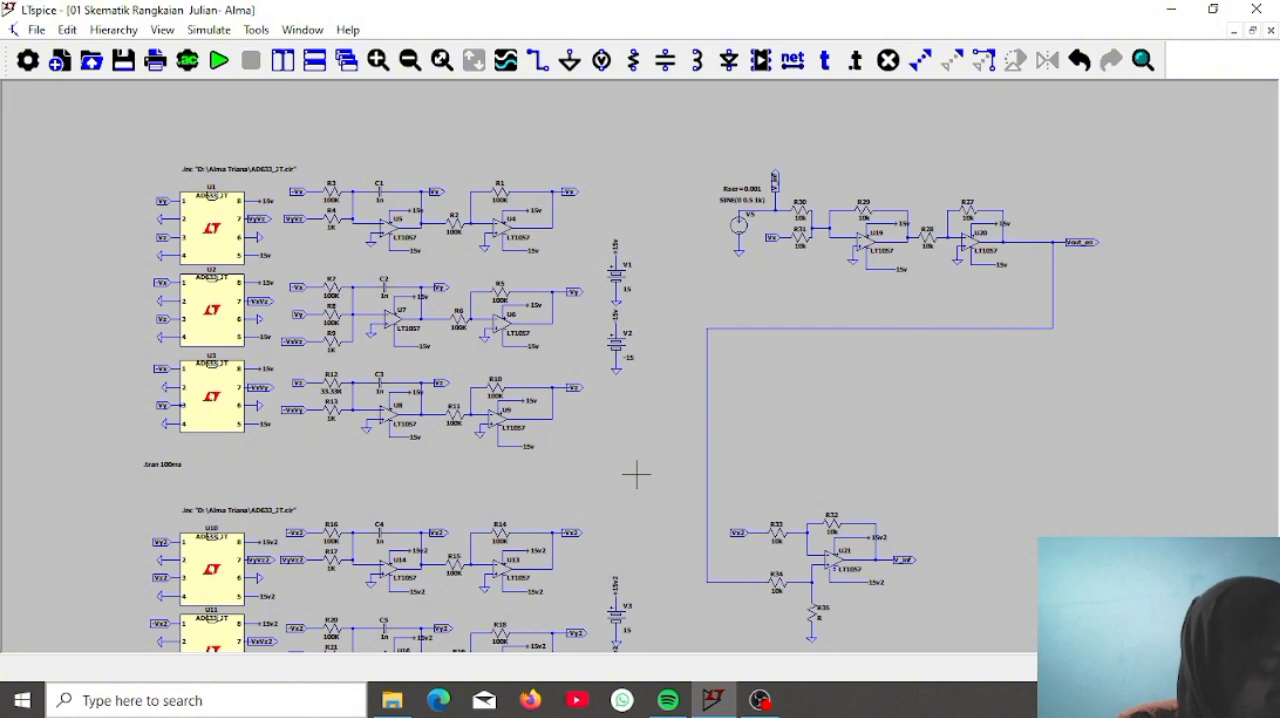
{"action": "left_click", "coordinate": [536, 60]}
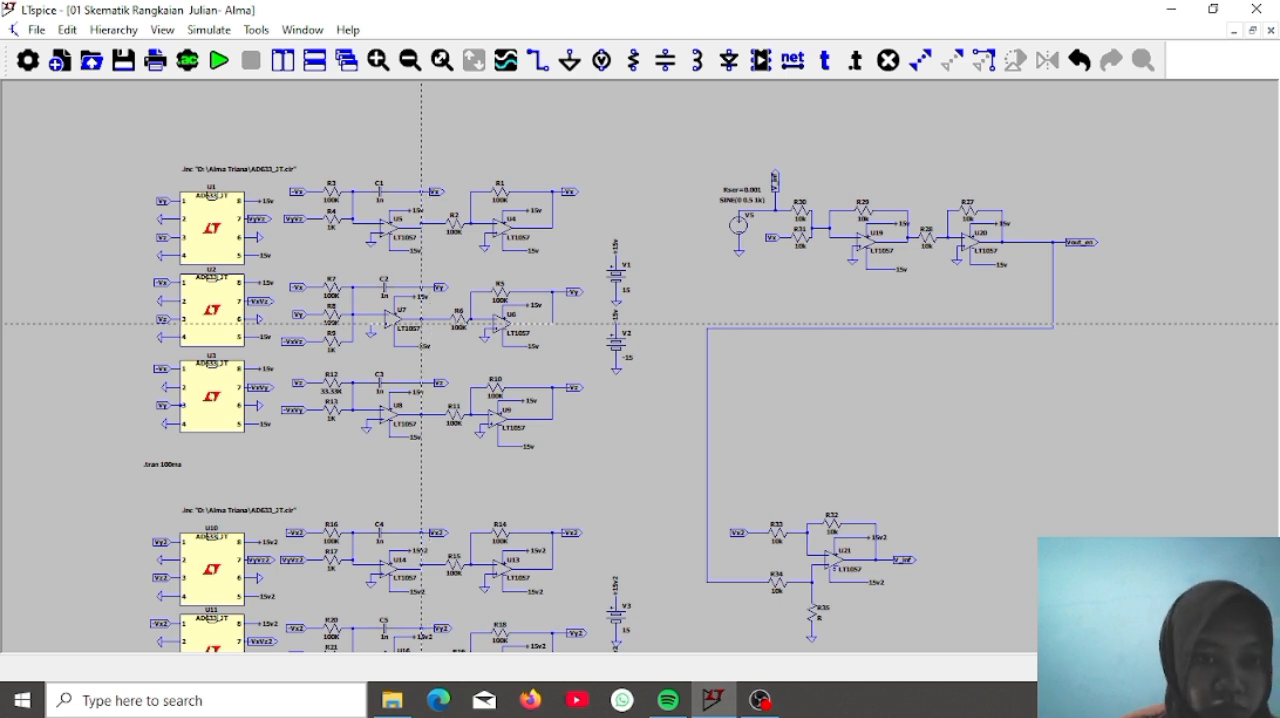
{"action": "left_click", "coordinate": [422, 319]}
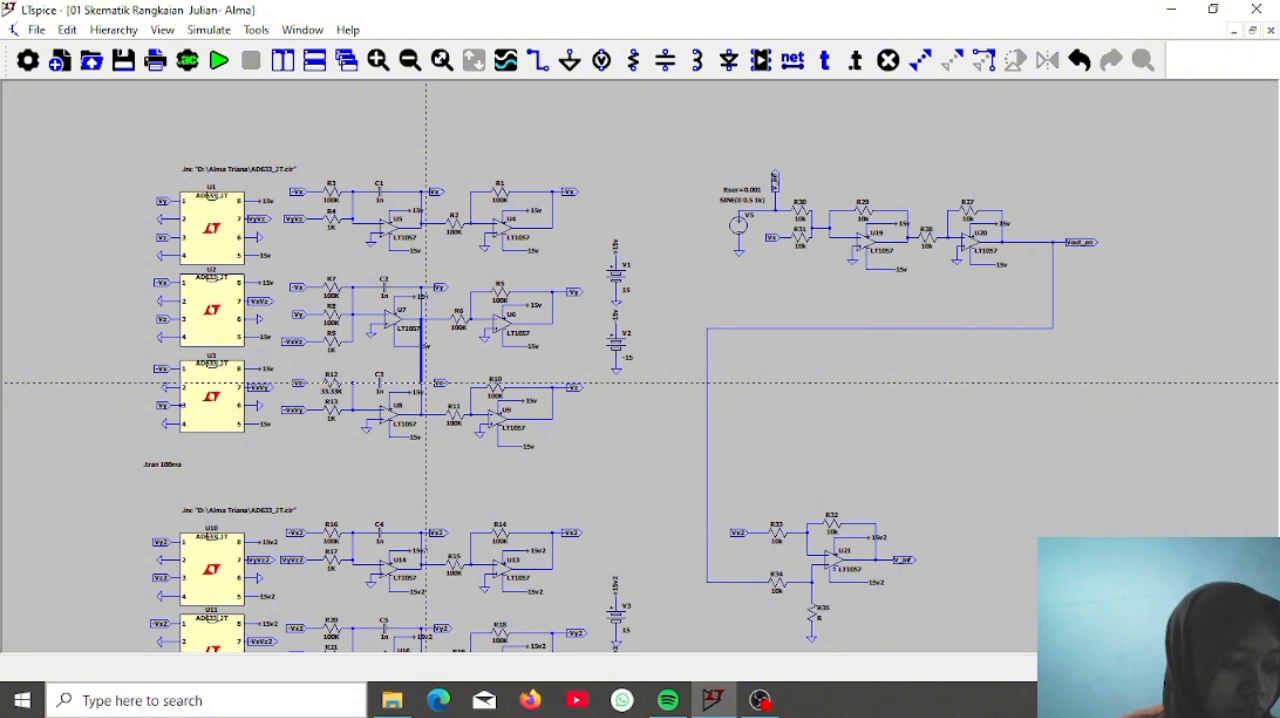
{"action": "left_click", "coordinate": [426, 368]}
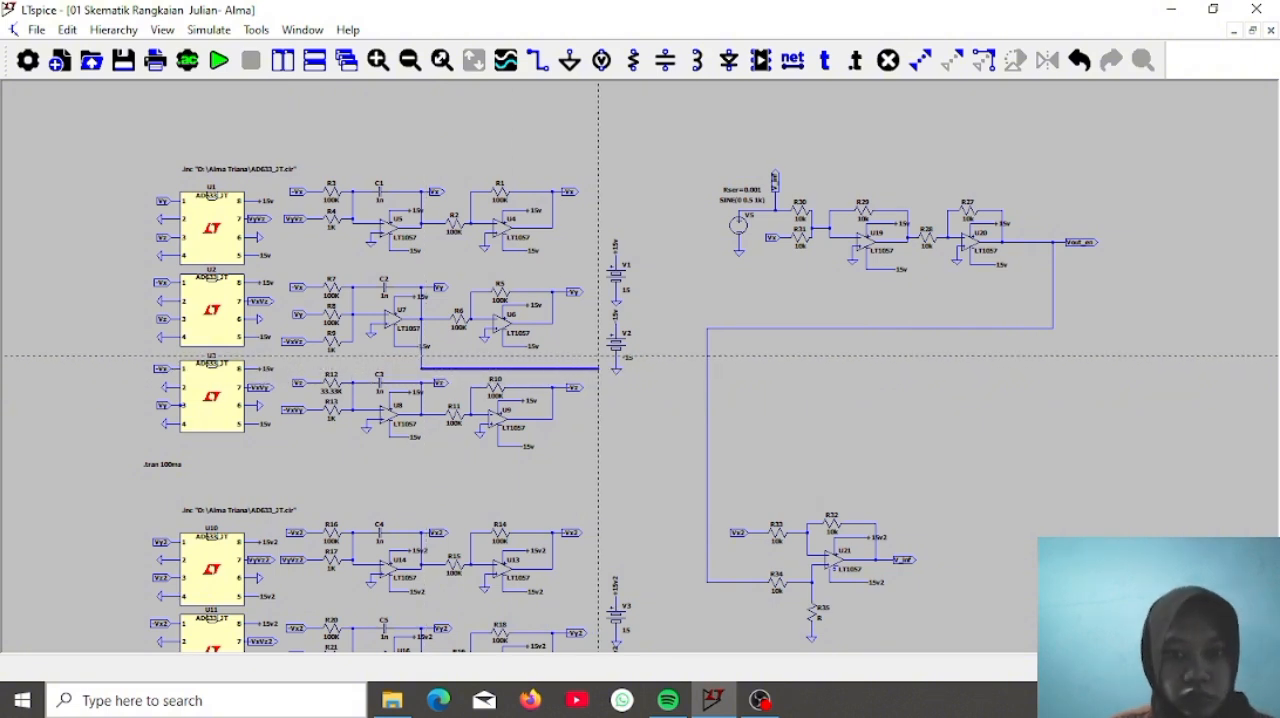
{"action": "left_click", "coordinate": [598, 366]}
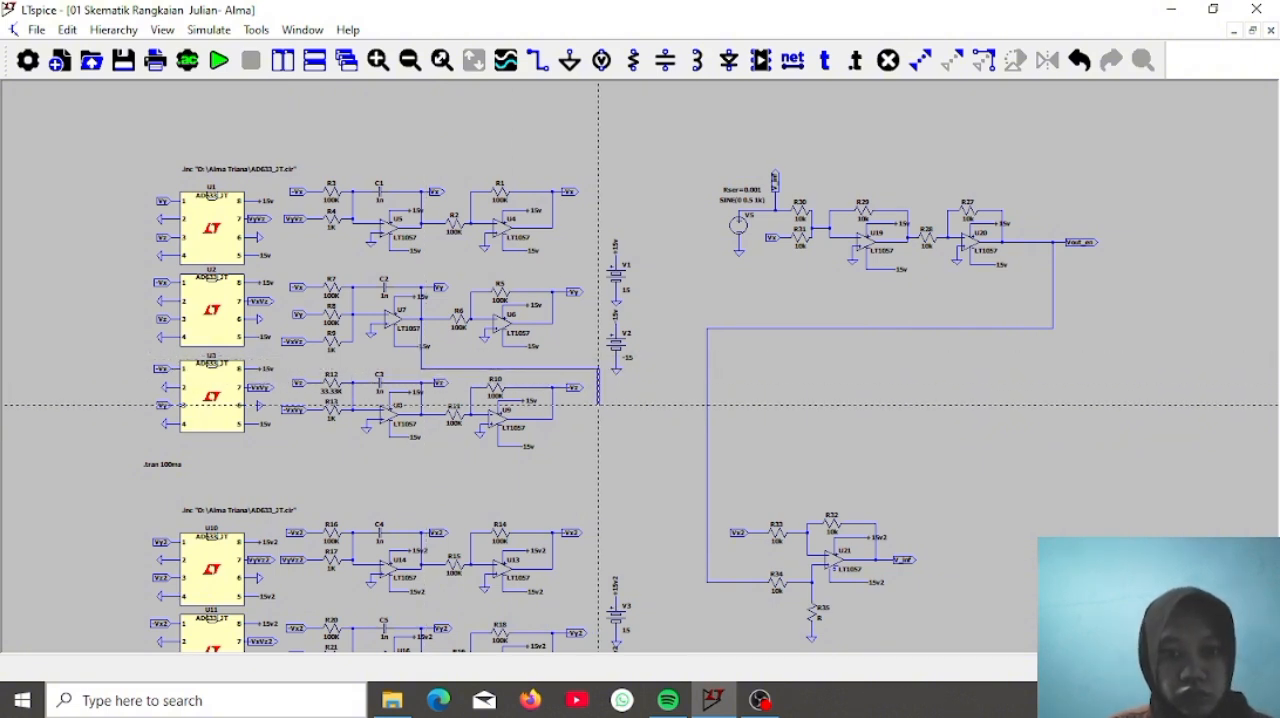
{"action": "left_click", "coordinate": [679, 401]}
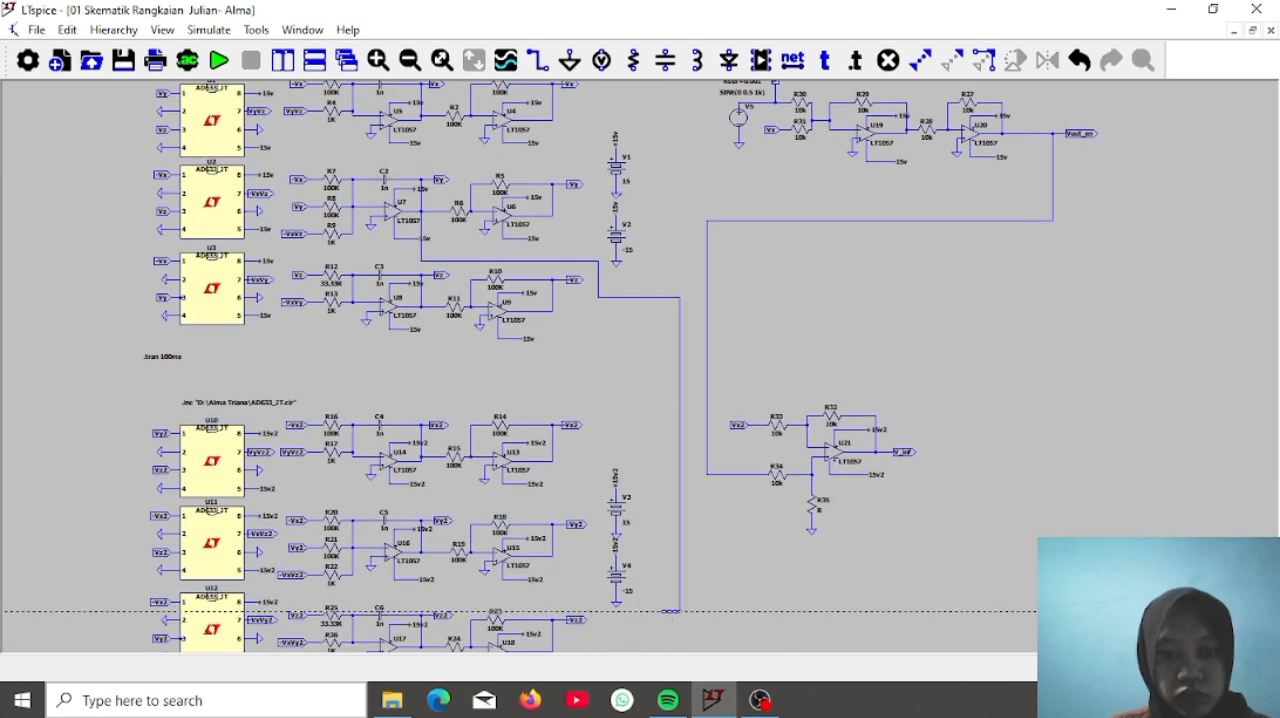
{"action": "left_click", "coordinate": [576, 610]}
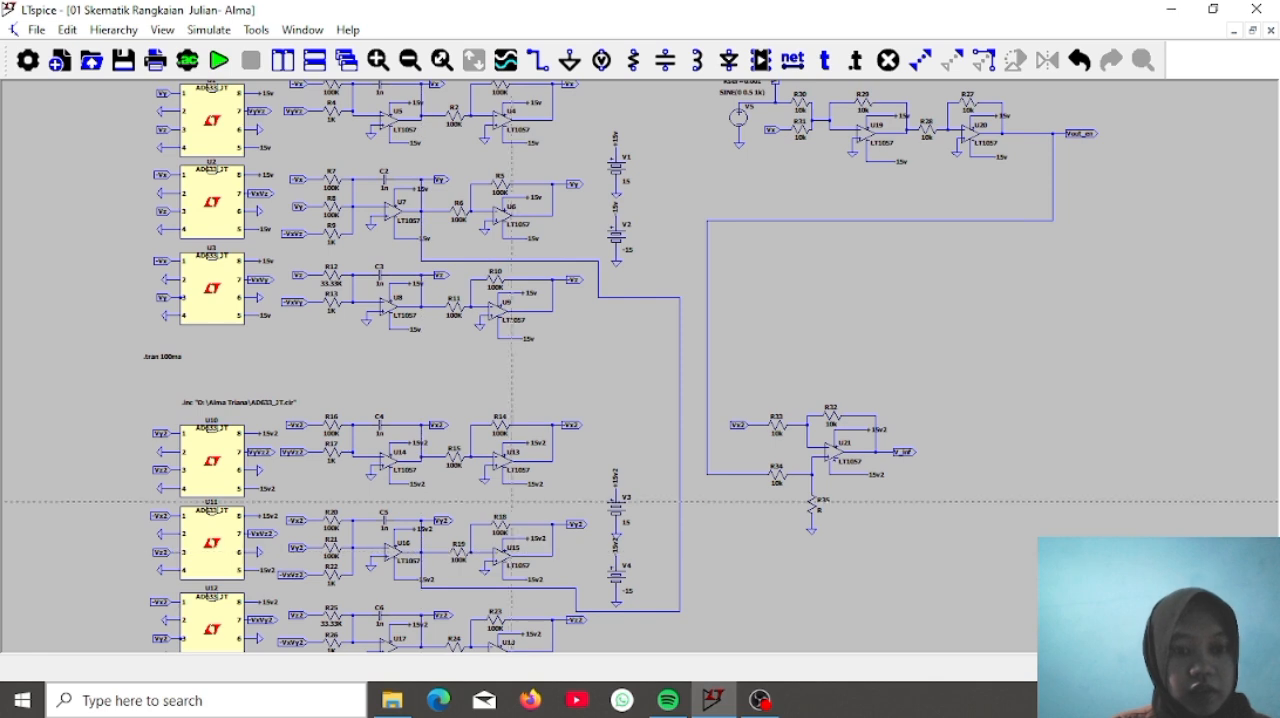
{"action": "left_click", "coordinate": [640, 388]}
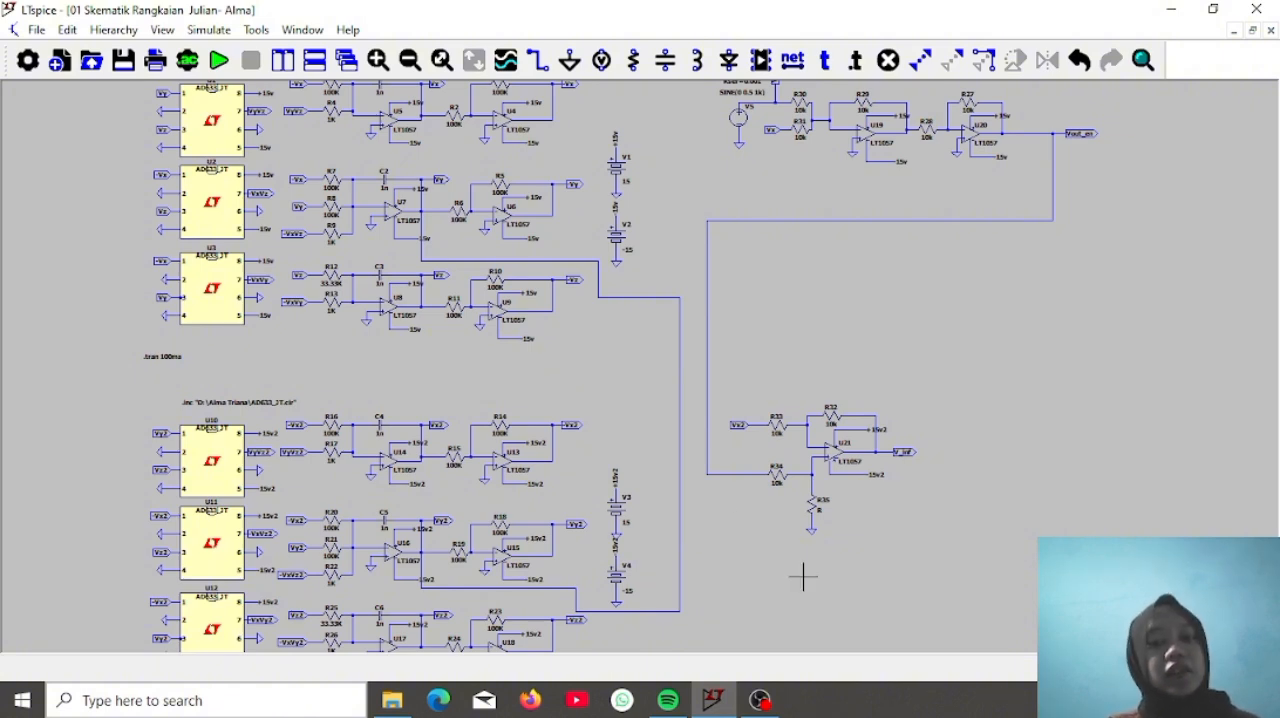
Add a comment text reading ADDER below op-amp U19
{"action": "left_click_drag", "start_coordinate": [803, 575], "coordinate": [792, 534]}
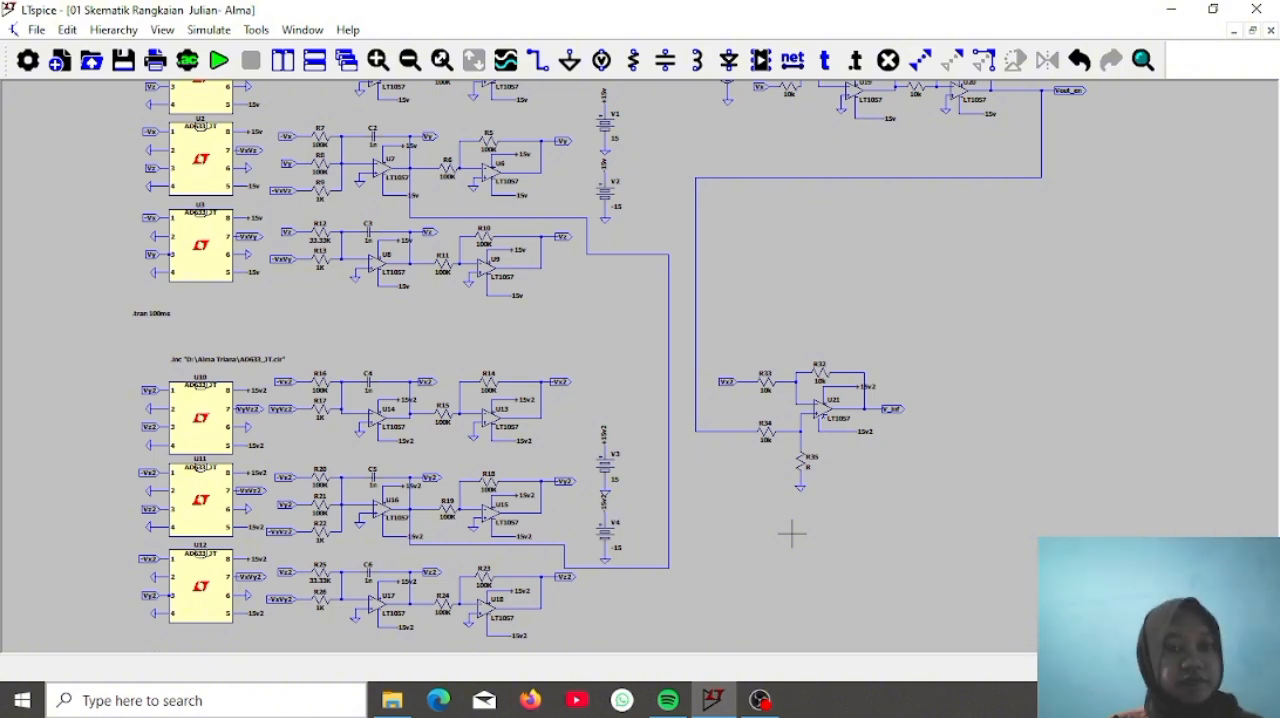
{"action": "left_click_drag", "start_coordinate": [1076, 388], "coordinate": [914, 528]}
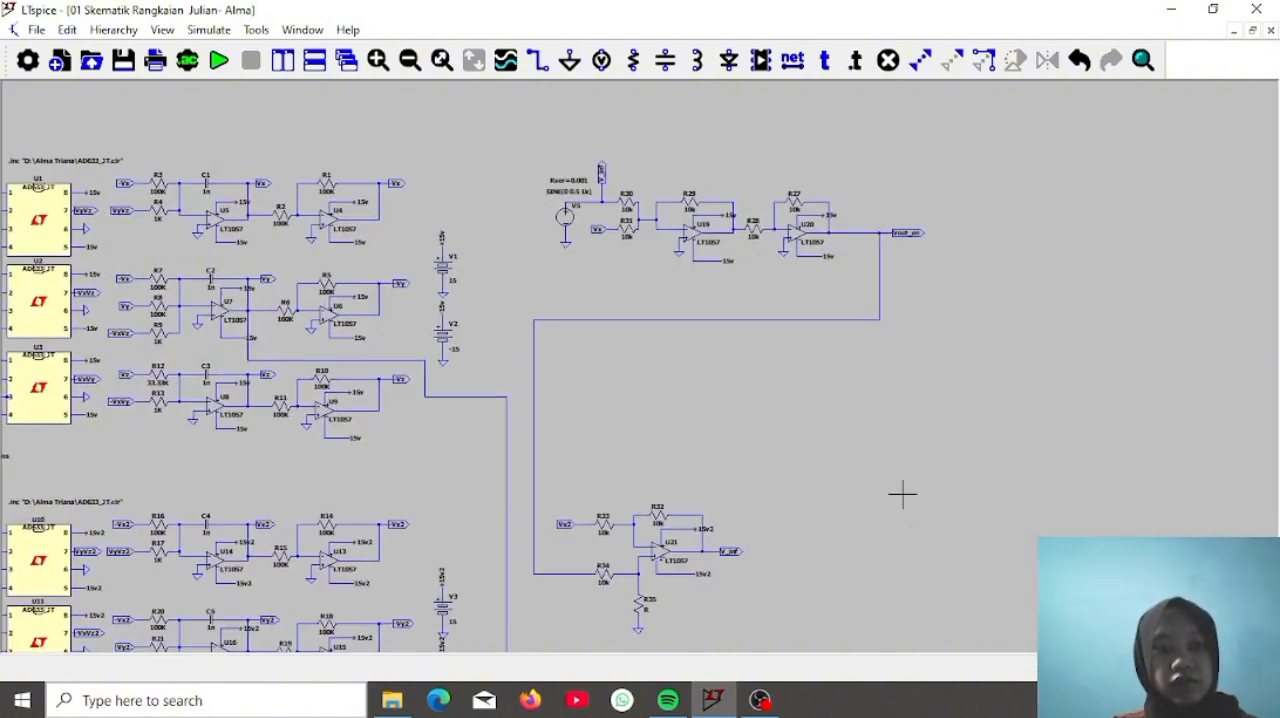
{"action": "right_click", "coordinate": [903, 494]}
{"action": "left_click", "coordinate": [823, 62]}
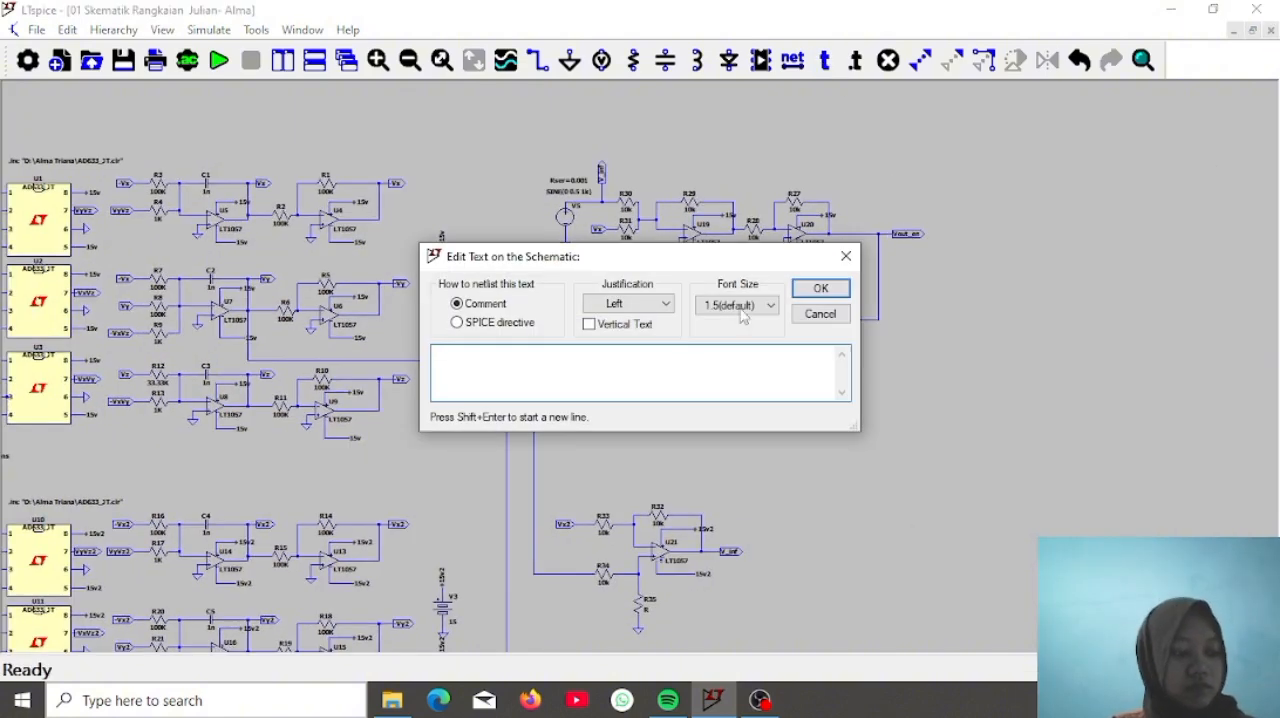
{"action": "type", "text": "ADI"}
{"action": "type", "text": "ER"}
{"action": "key", "text": "Return"}
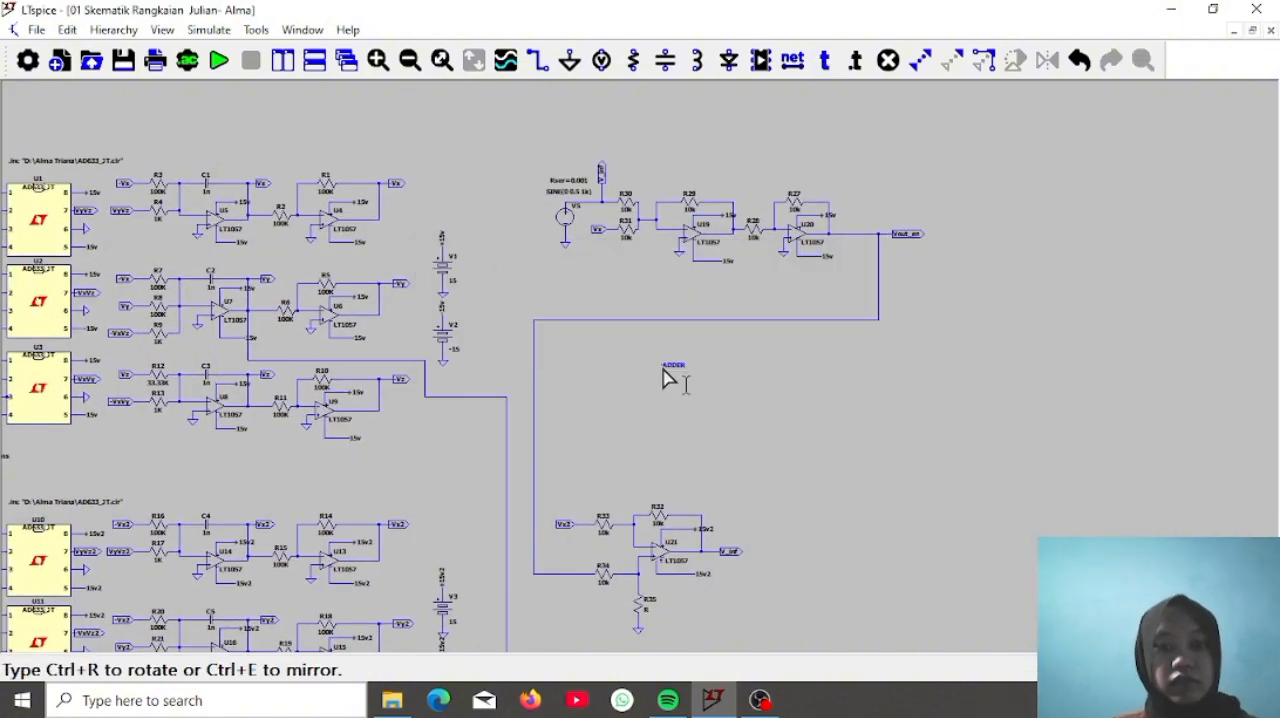
{"action": "left_click", "coordinate": [701, 305]}
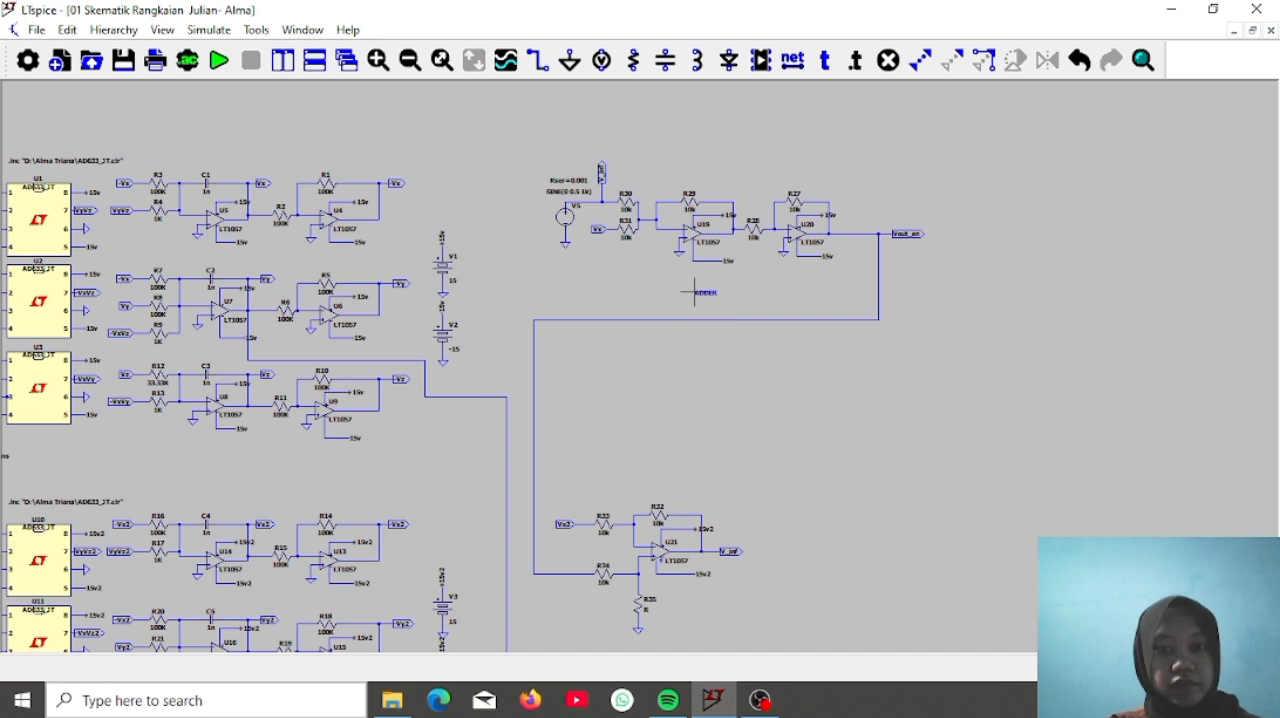
Change the ADDER comment to ADDER CIRCUIT
{"action": "right_click", "coordinate": [700, 300]}
{"action": "key", "text": "Escape"}
{"action": "right_click", "coordinate": [706, 300]}
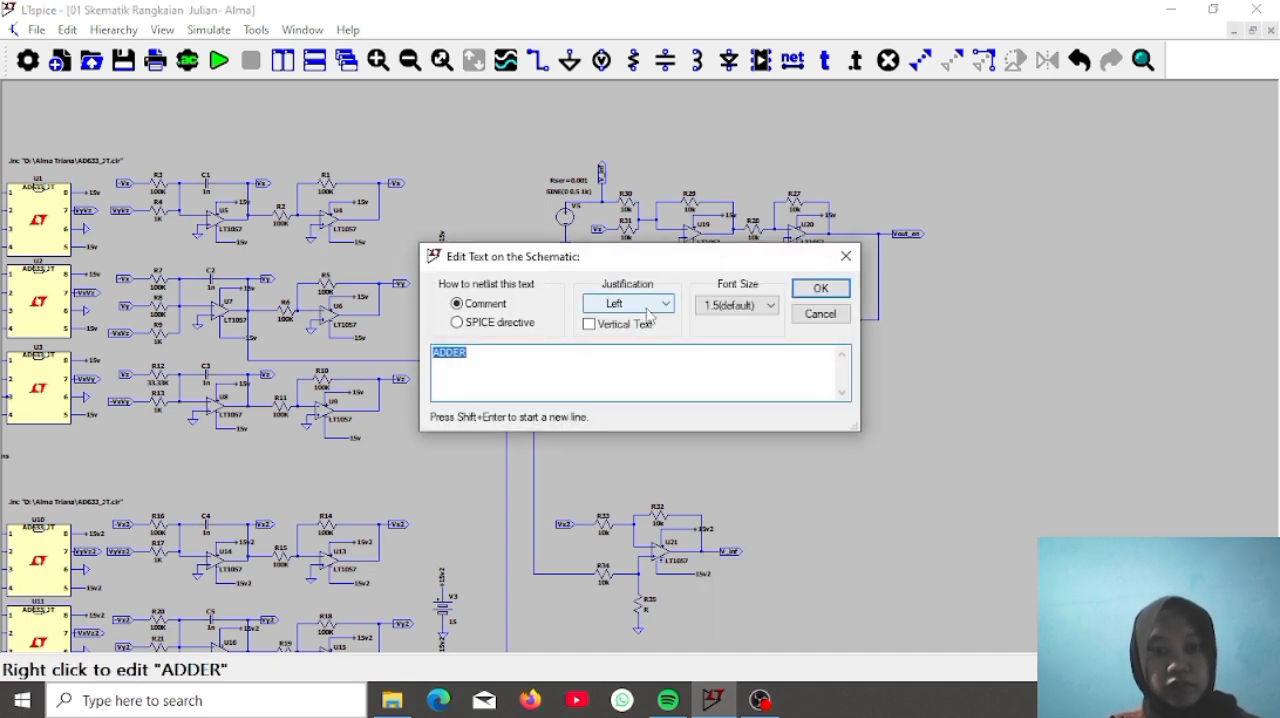
{"action": "left_click", "coordinate": [555, 354]}
{"action": "type", "text": "CIRCUIT"}
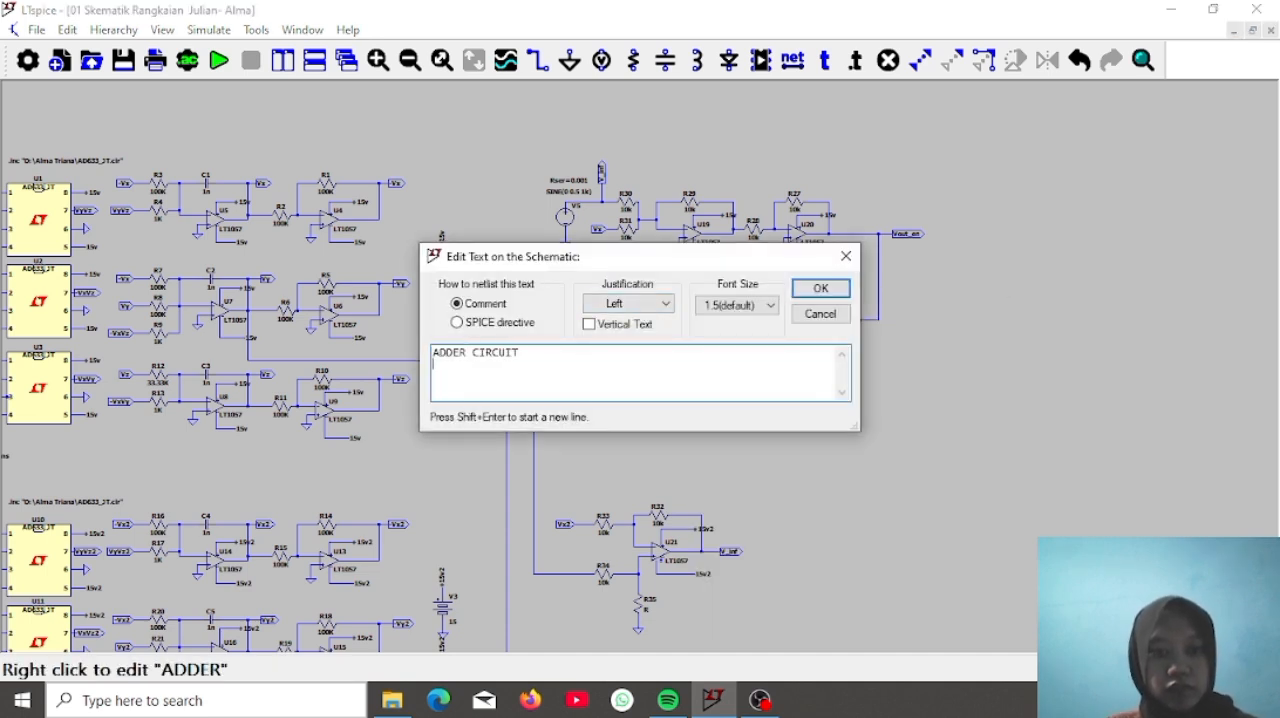
{"action": "key", "text": "Return"}
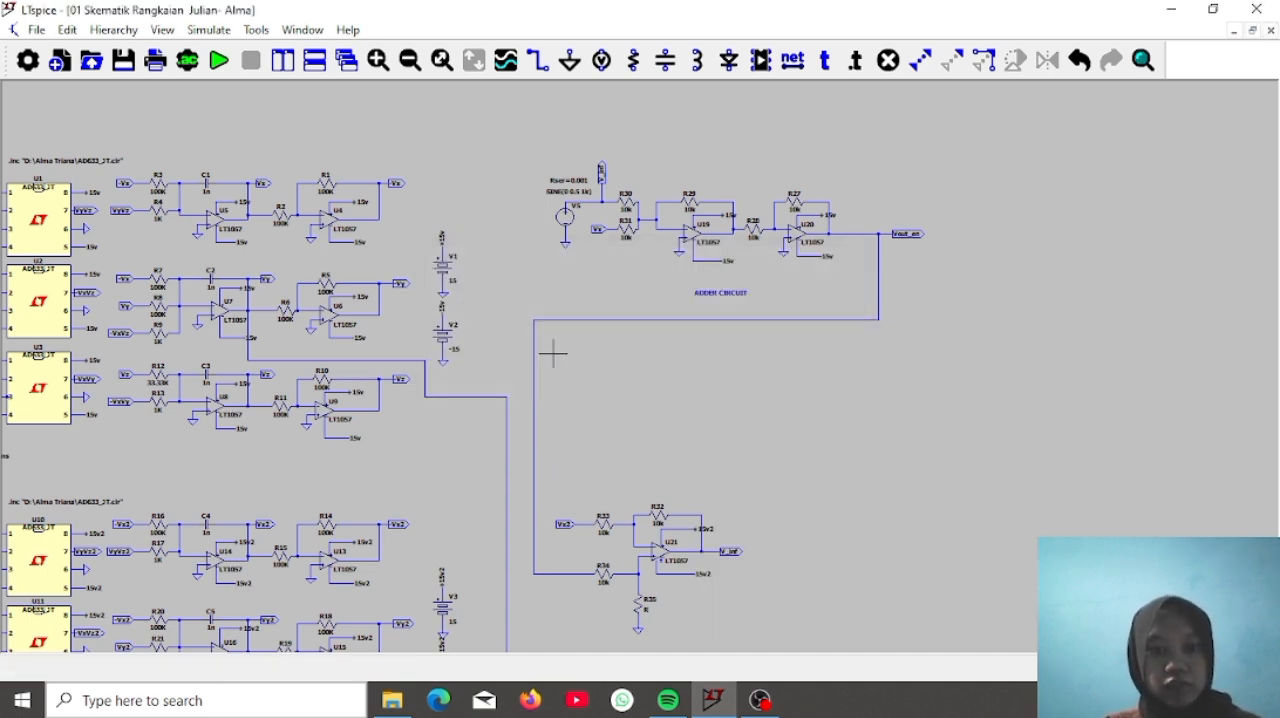
Add a comment text reading Inverting above resistor R27 of the U20 stage
{"action": "left_click", "coordinate": [831, 66]}
{"action": "type", "text": "Inverting"}
{"action": "key", "text": "Return"}
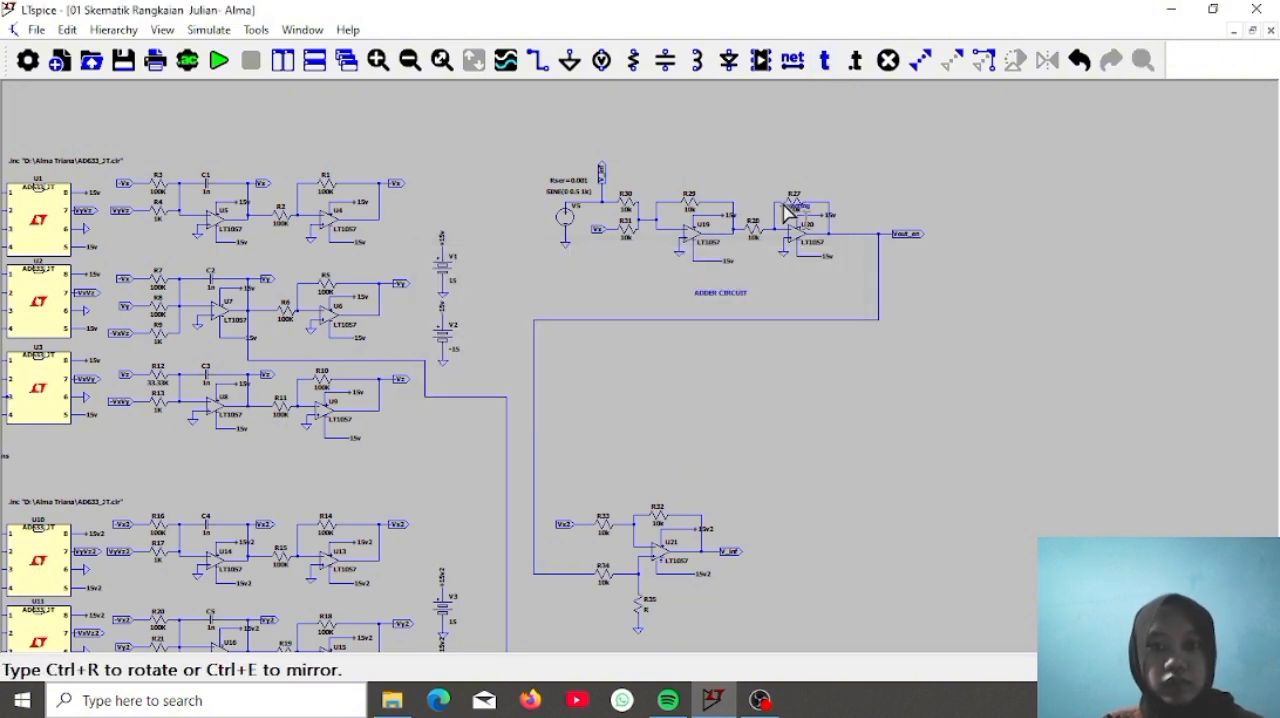
{"action": "left_click", "coordinate": [785, 155]}
Add a comment text reading Informasi above the V_inf label at source V5
{"action": "left_click", "coordinate": [824, 62]}
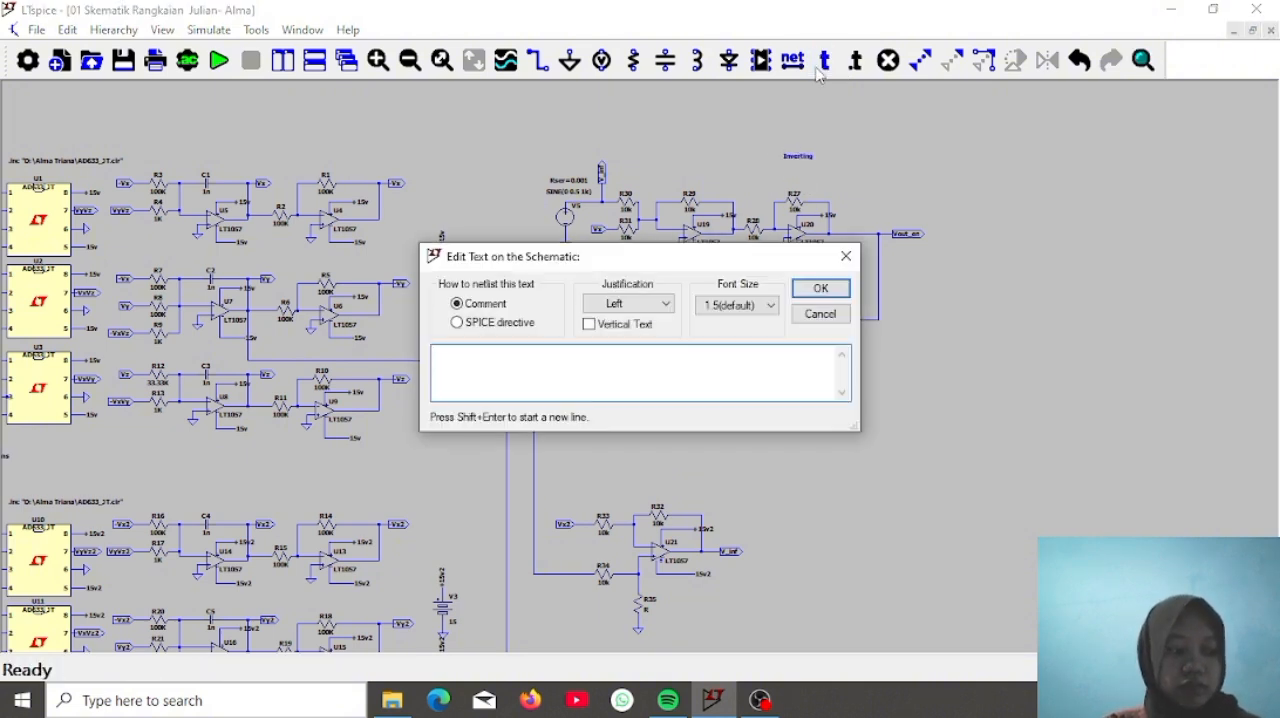
{"action": "type", "text": "Informasi"}
{"action": "key", "text": "Return"}
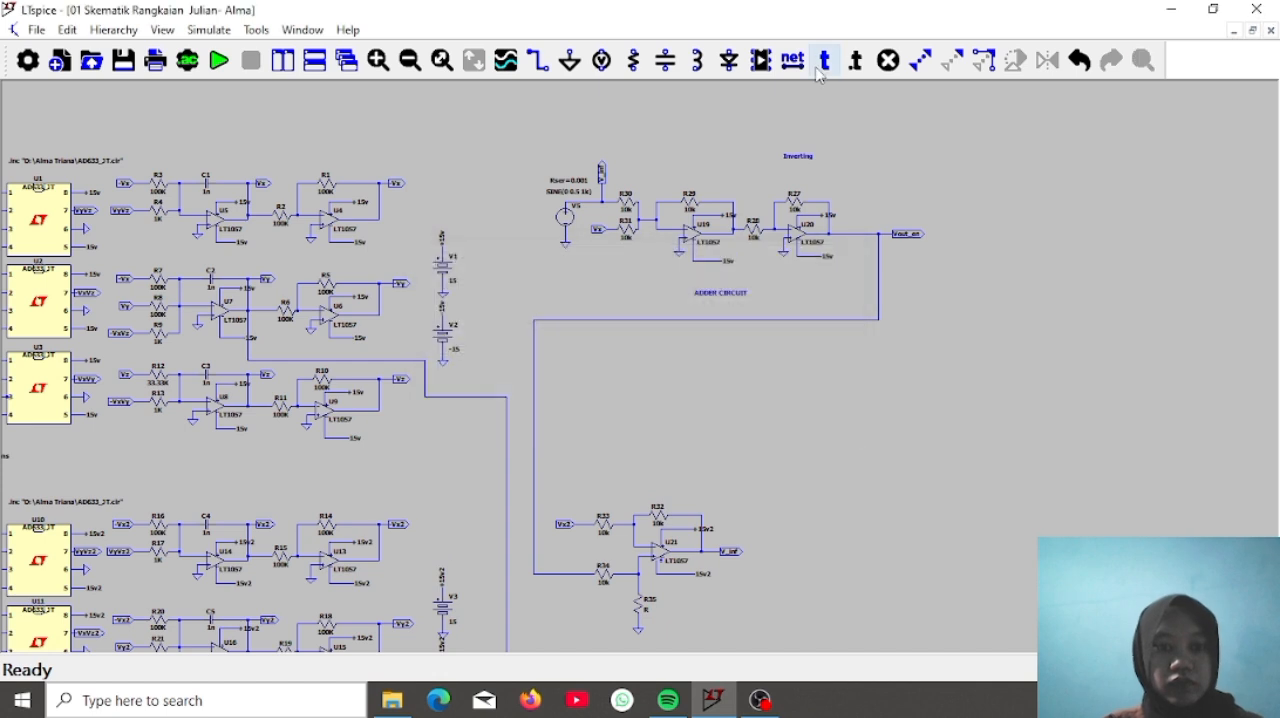
{"action": "left_click", "coordinate": [588, 142]}
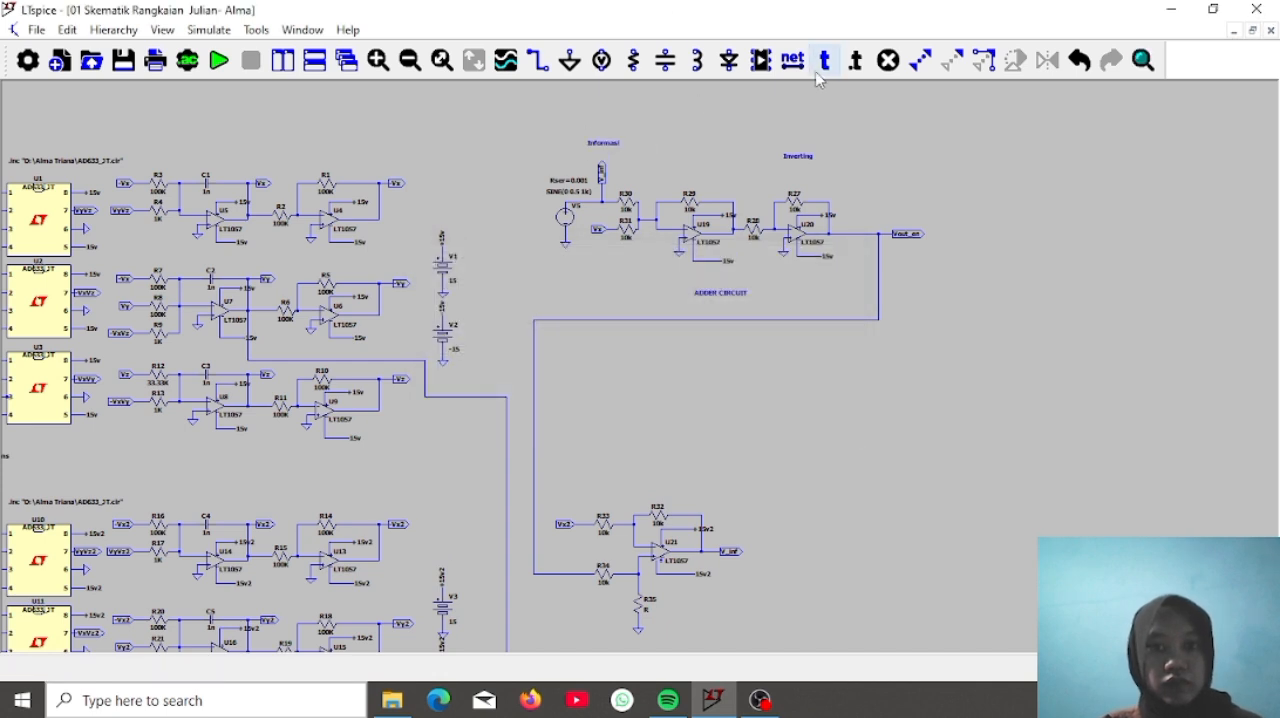
Add a comment text reading Sinyal Chaotik X below the net label feeding resistor R31
{"action": "left_click", "coordinate": [824, 62]}
{"action": "type", "text": "Sin"}
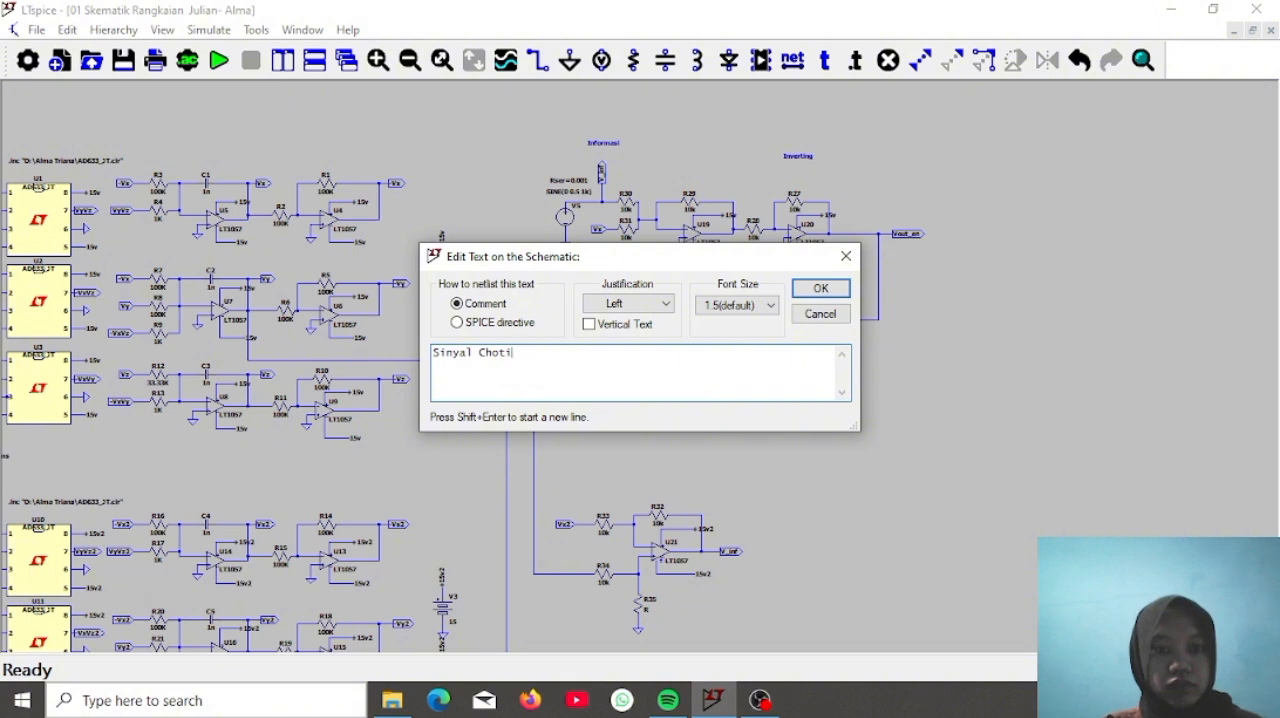
{"action": "type", "text": "yal Chaotik X"}
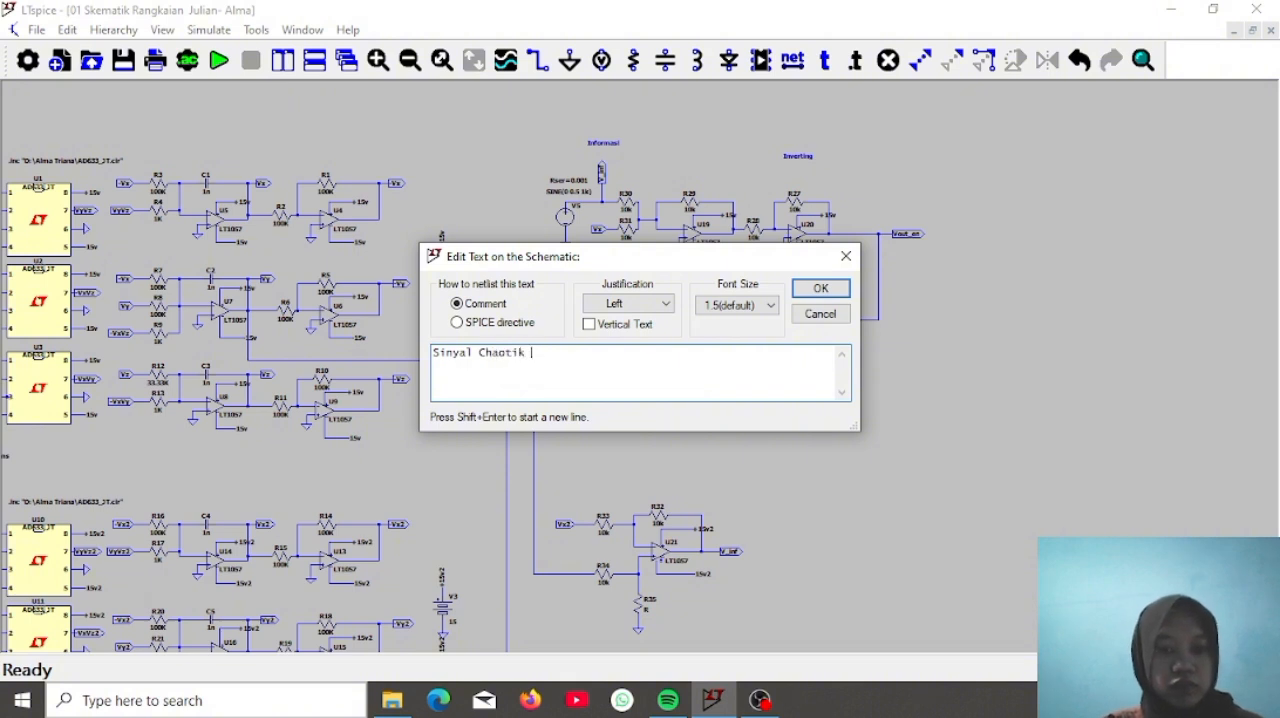
{"action": "key", "text": "Return"}
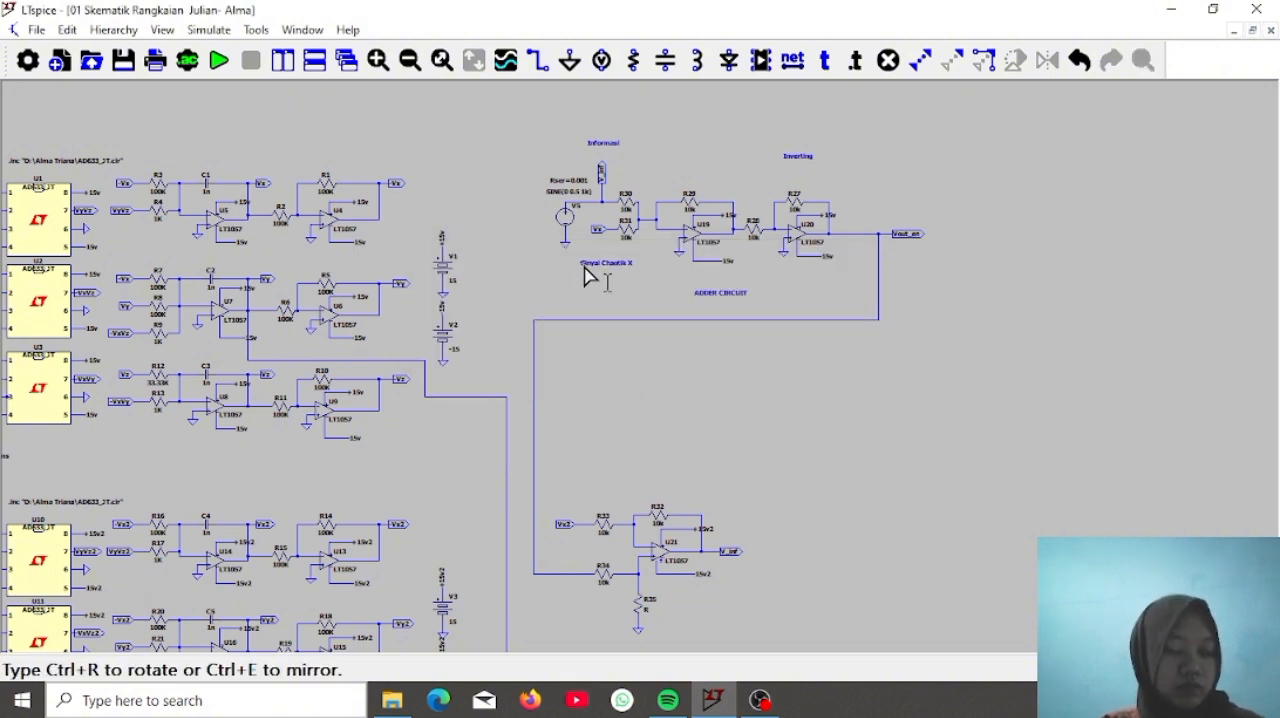
{"action": "left_click", "coordinate": [593, 279]}
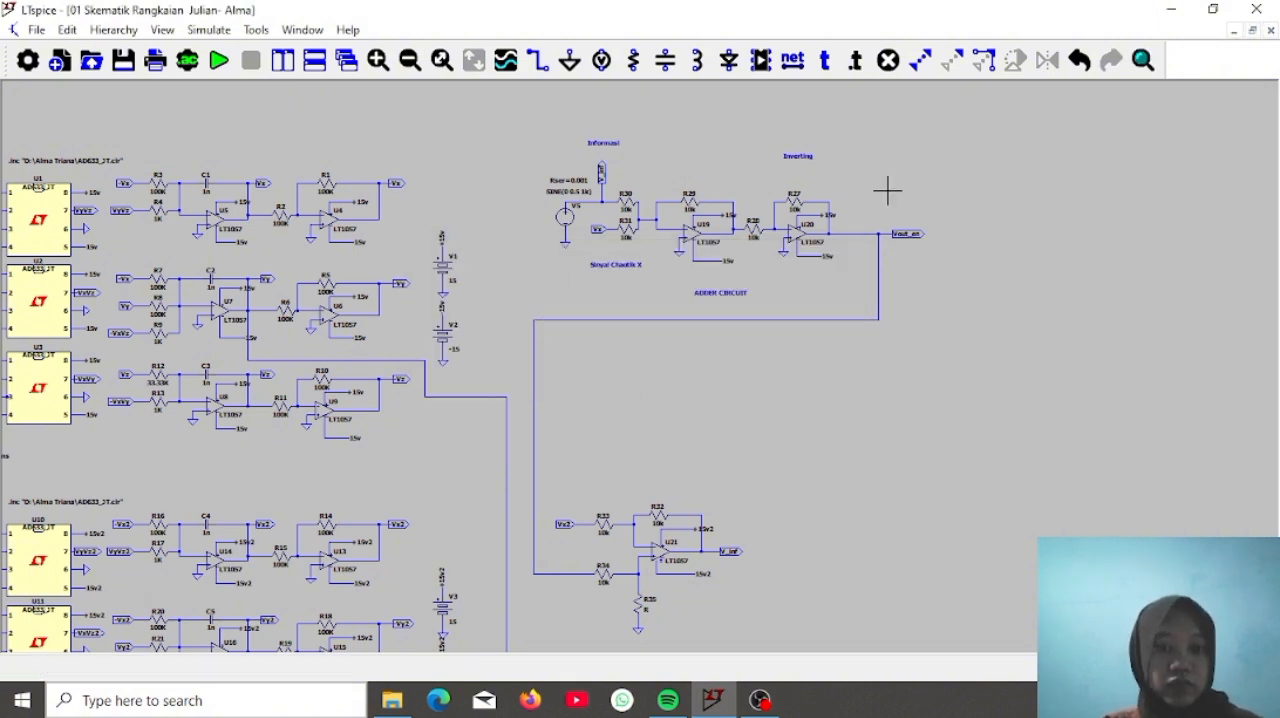
Add a comment text reading Informasi Terenkripsi below the Vout_en label, beside the output wire of the U20 stage
{"action": "left_click", "coordinate": [825, 60]}
{"action": "type", "text": "Inf"}
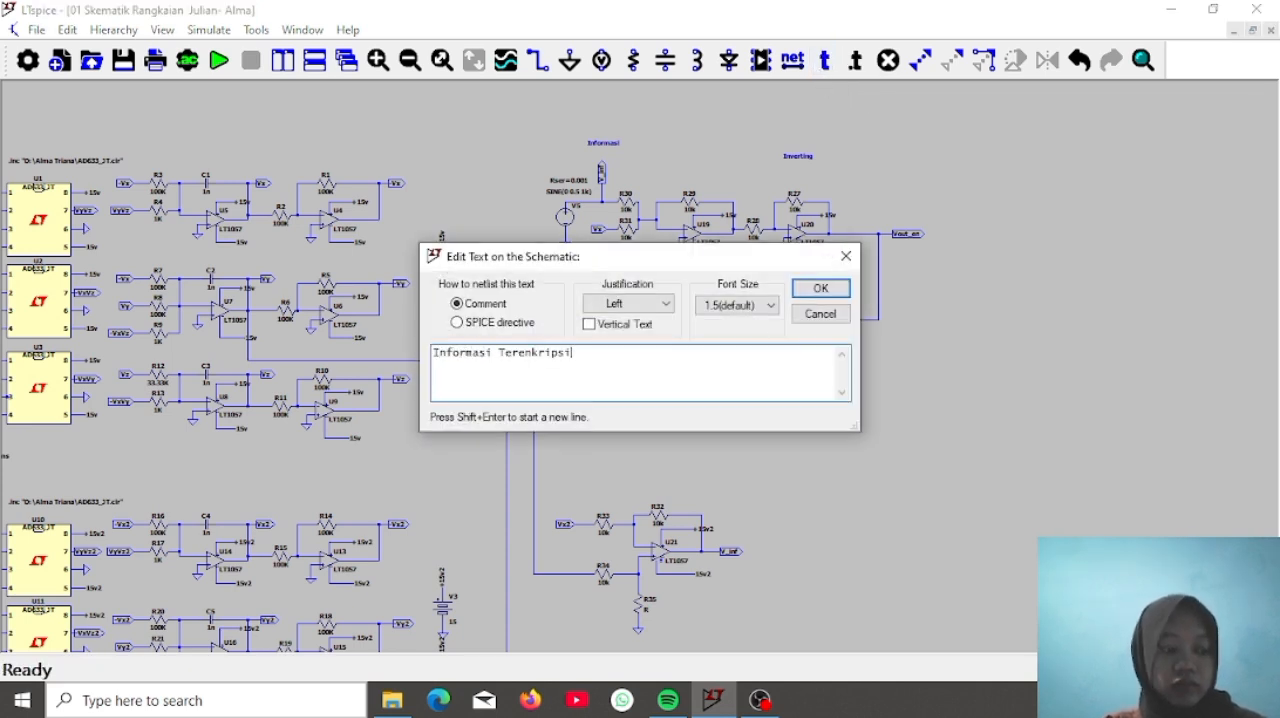
{"action": "type", "text": "ormasi Terenkripsi"}
{"action": "key", "text": "Return"}
{"action": "left_click", "coordinate": [898, 280]}
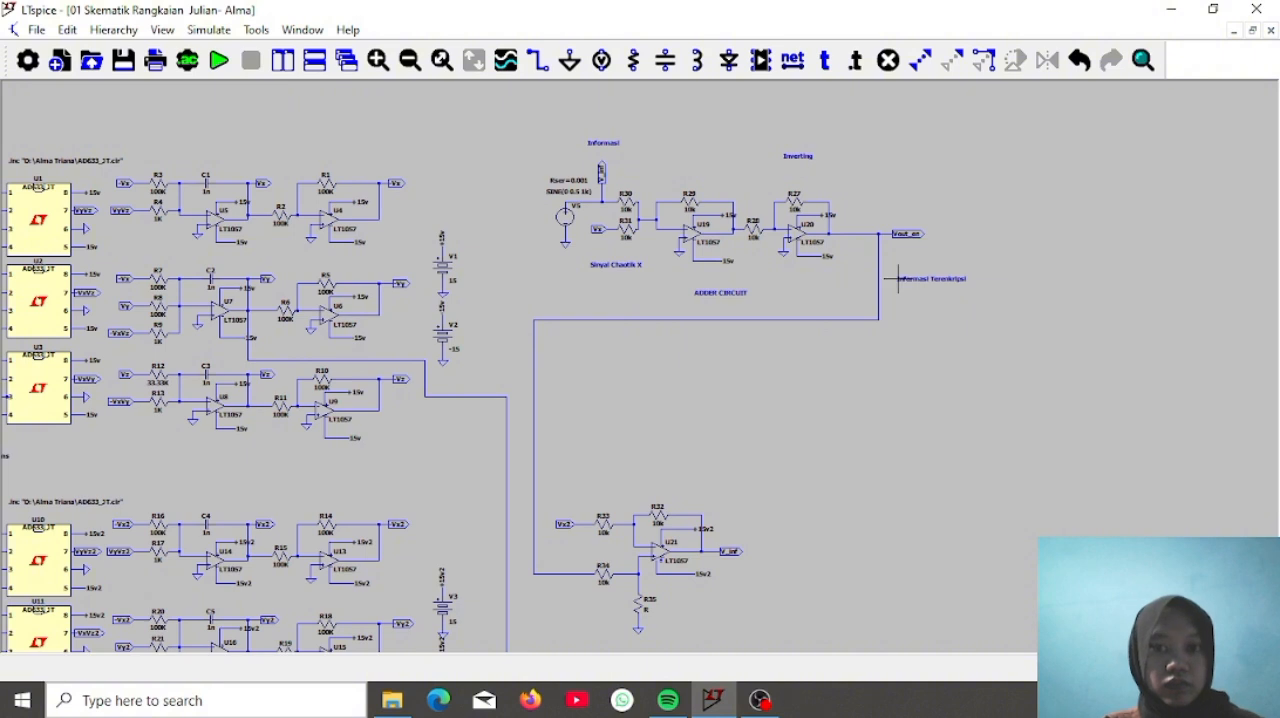
Add a comment text reading Chaotik Circuit Transmitter above the upper chaotic circuit, over capacitor C1
{"action": "left_click", "coordinate": [825, 60]}
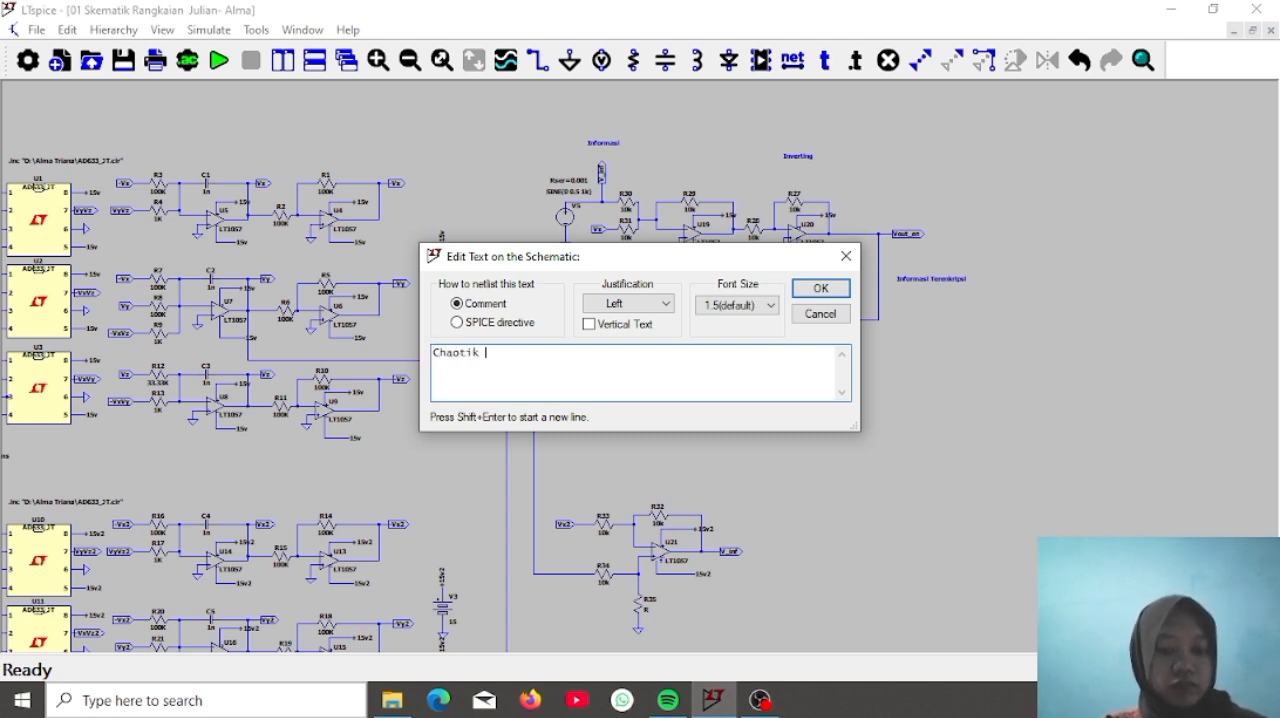
{"action": "type", "text": "rcuit Tra"}
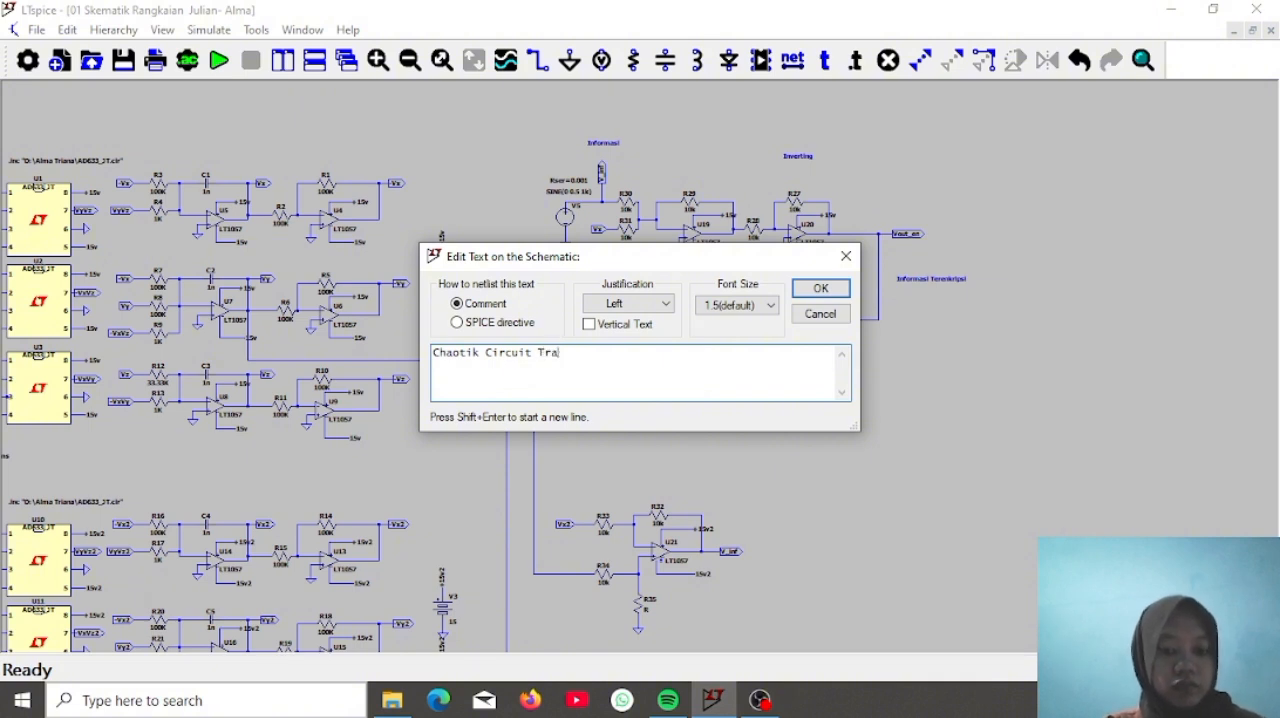
{"action": "type", "text": "nsmitter"}
{"action": "key", "text": "Return"}
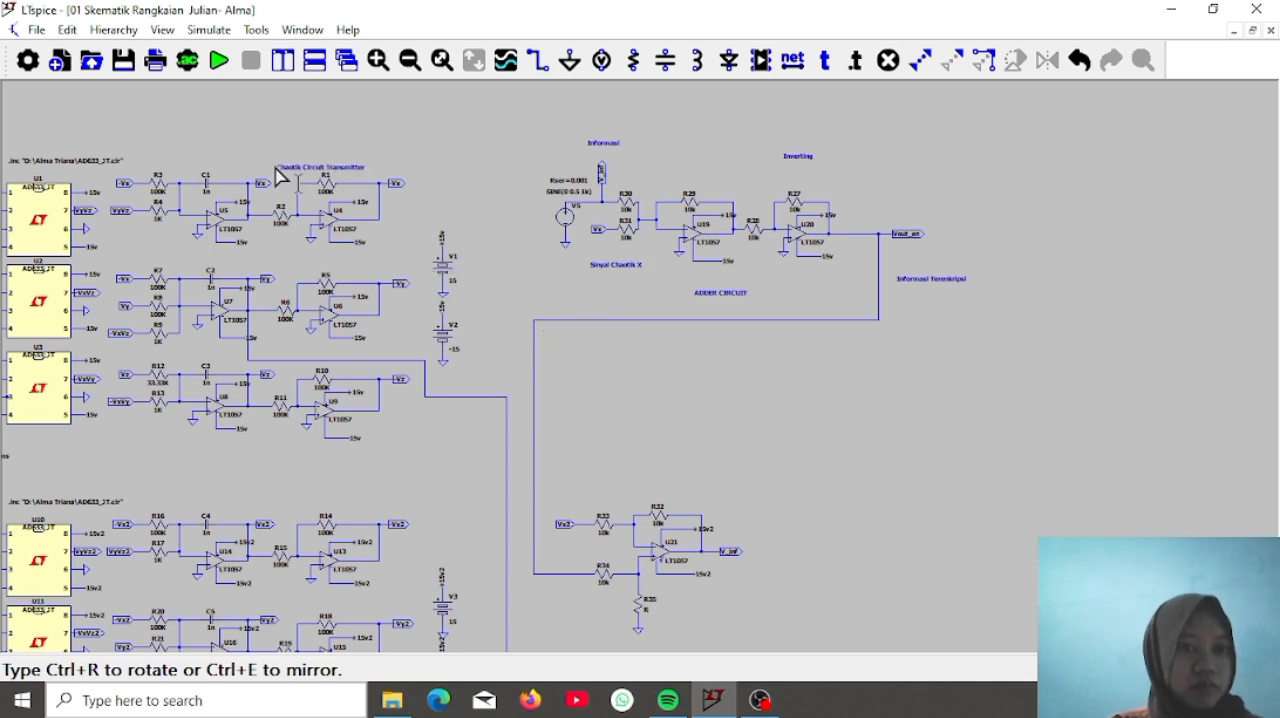
{"action": "left_click", "coordinate": [188, 137]}
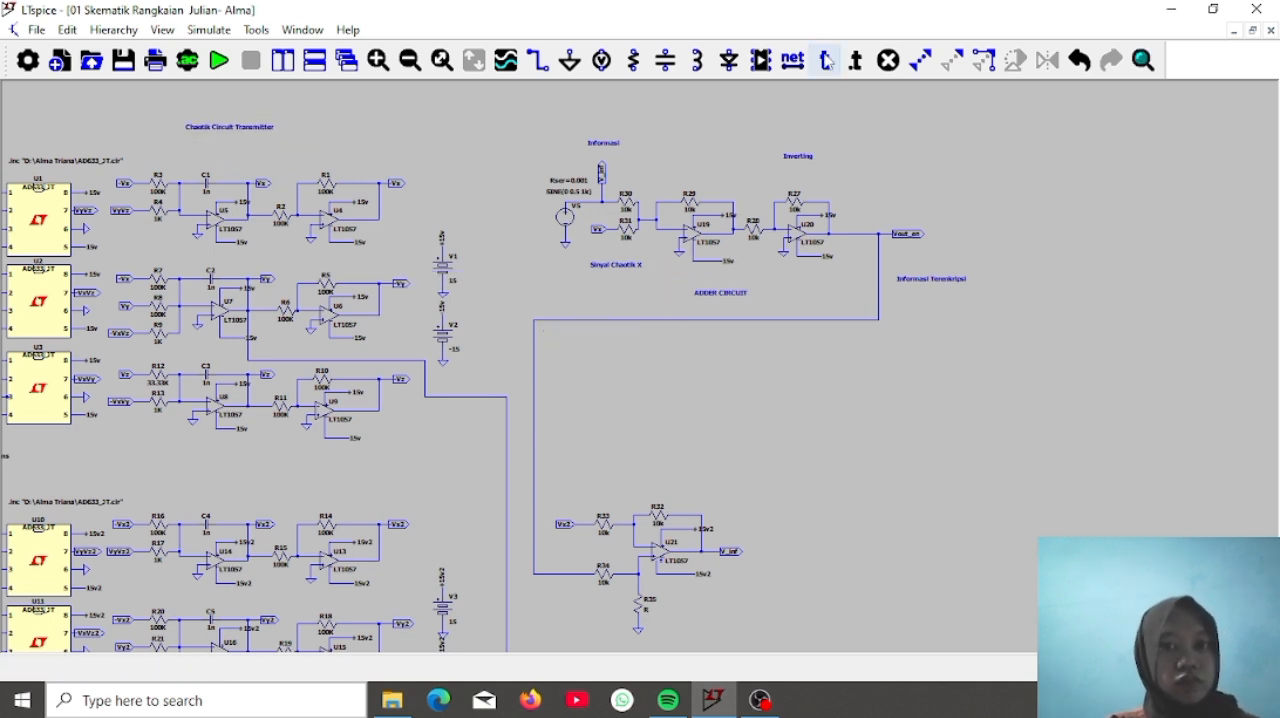
Add a comment text reading Chaotik Circuit Receiver above the lower chaotic circuit, over capacitor C4
{"action": "left_click", "coordinate": [825, 60]}
{"action": "type", "text": "Chao"}
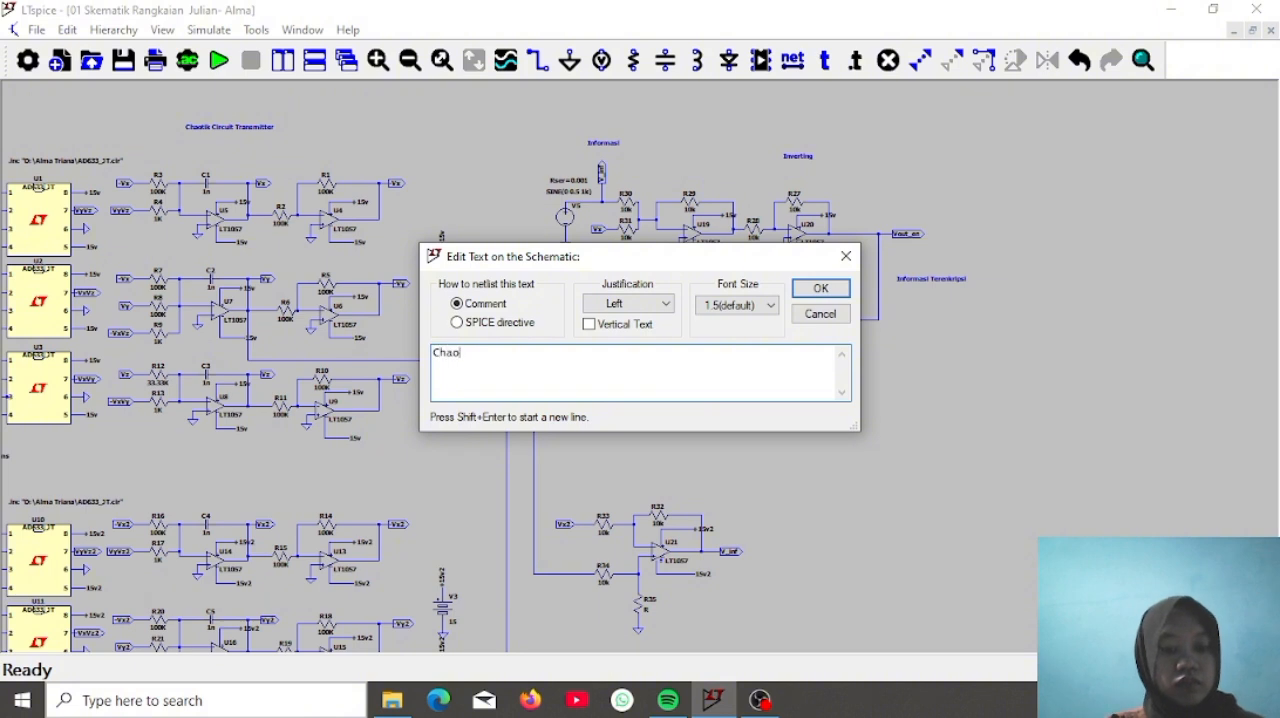
{"action": "type", "text": "tik Circuit"}
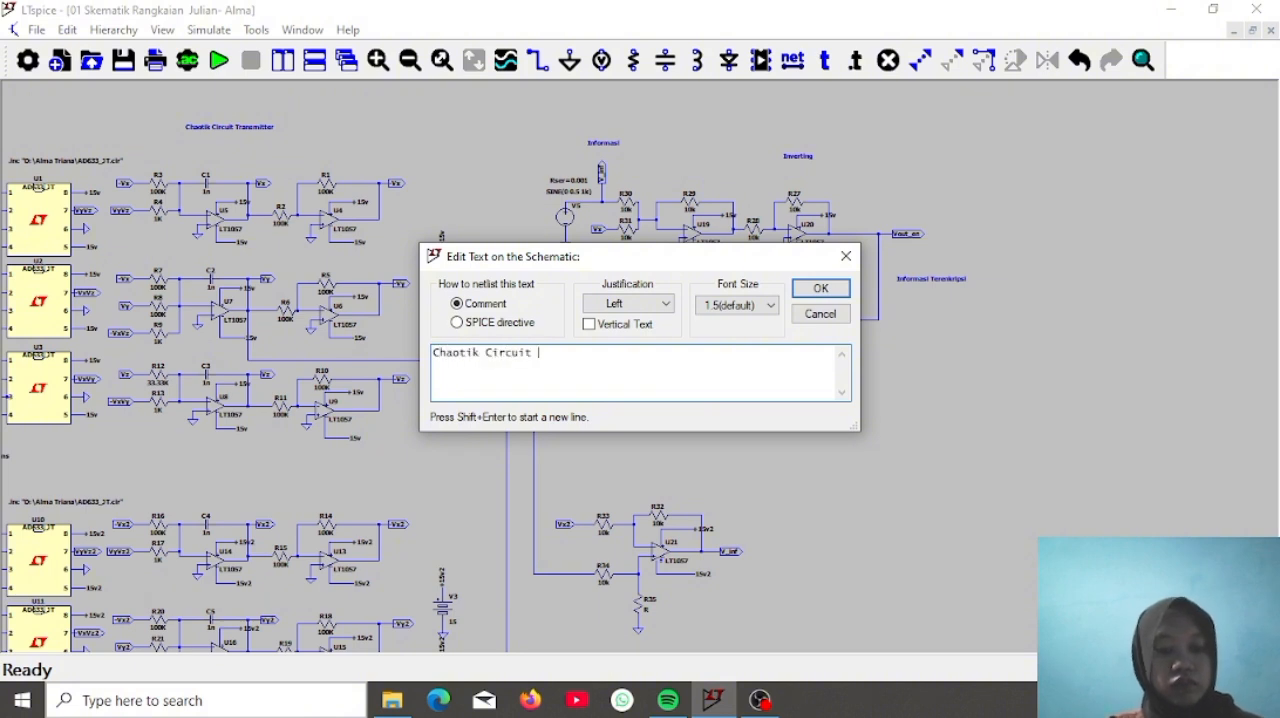
{"action": "type", "text": " Receiver"}
{"action": "key", "text": "Return"}
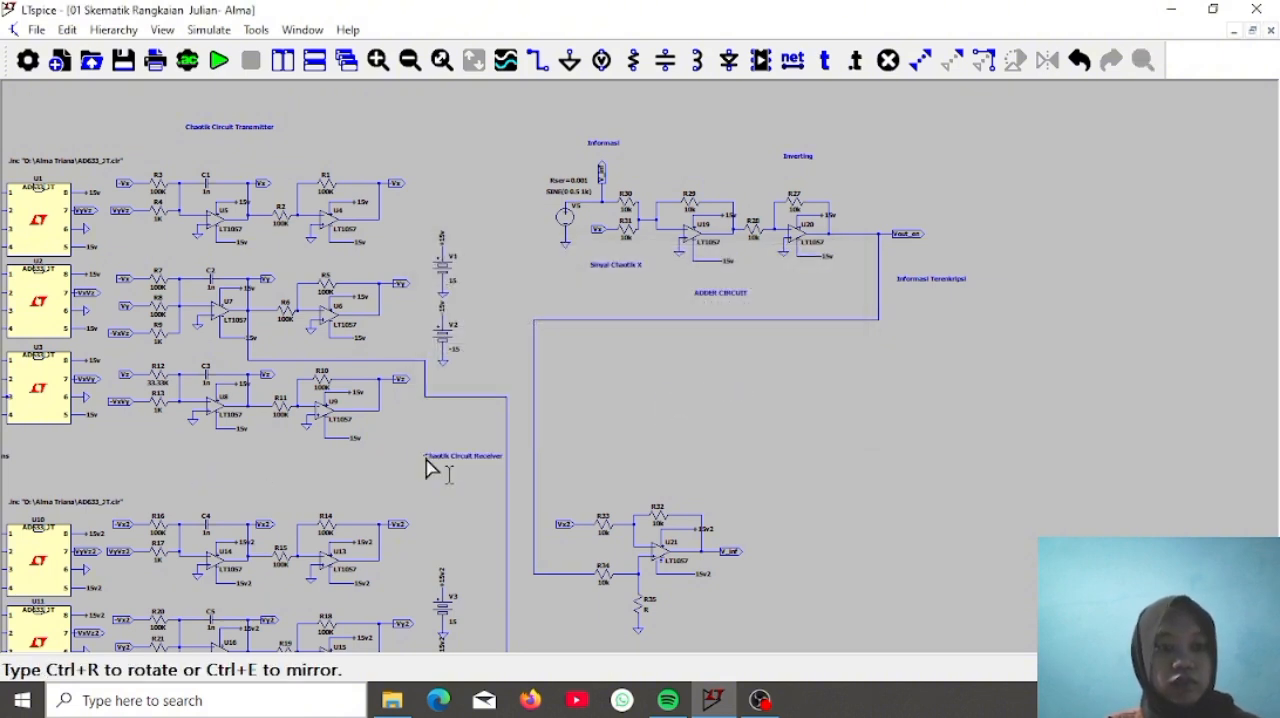
{"action": "left_click", "coordinate": [177, 491]}
Add a comment text reading Jalur Sinkronisasi just below the wire that links the transmitter to the receiver
{"action": "right_click", "coordinate": [802, 377]}
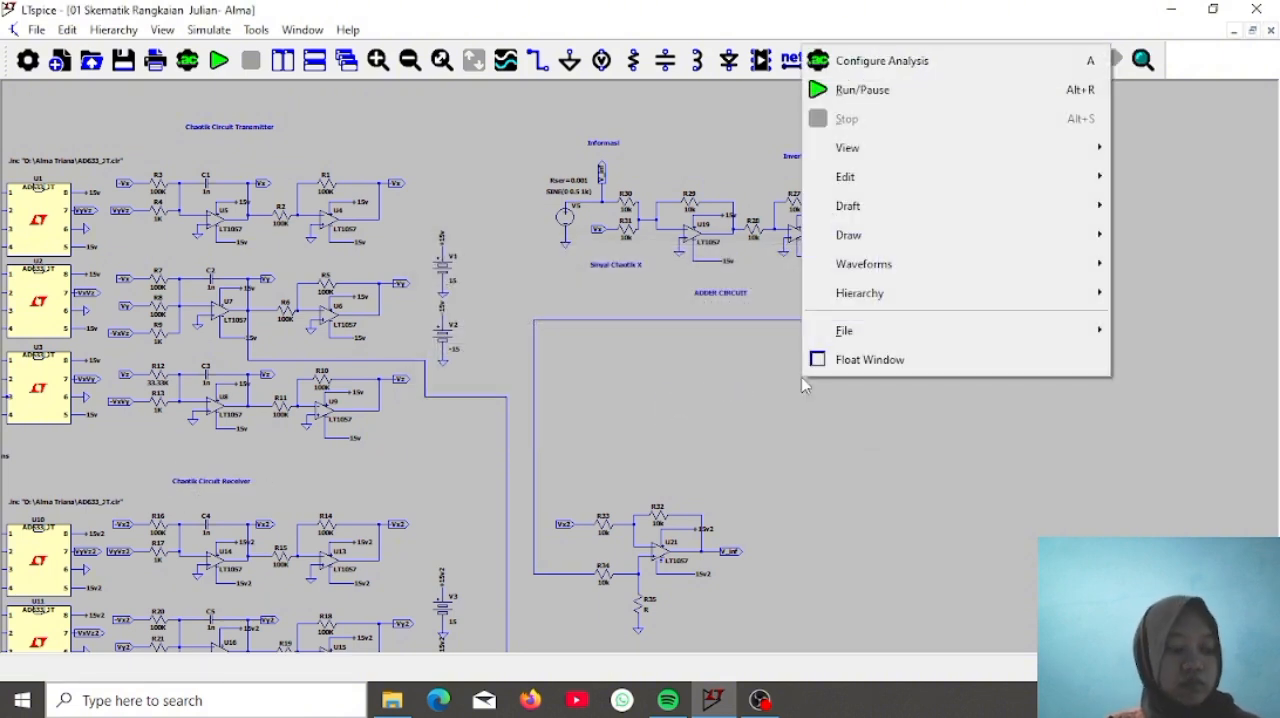
{"action": "left_click", "coordinate": [730, 103]}
{"action": "left_click", "coordinate": [832, 66]}
{"action": "type", "text": "Jalu"}
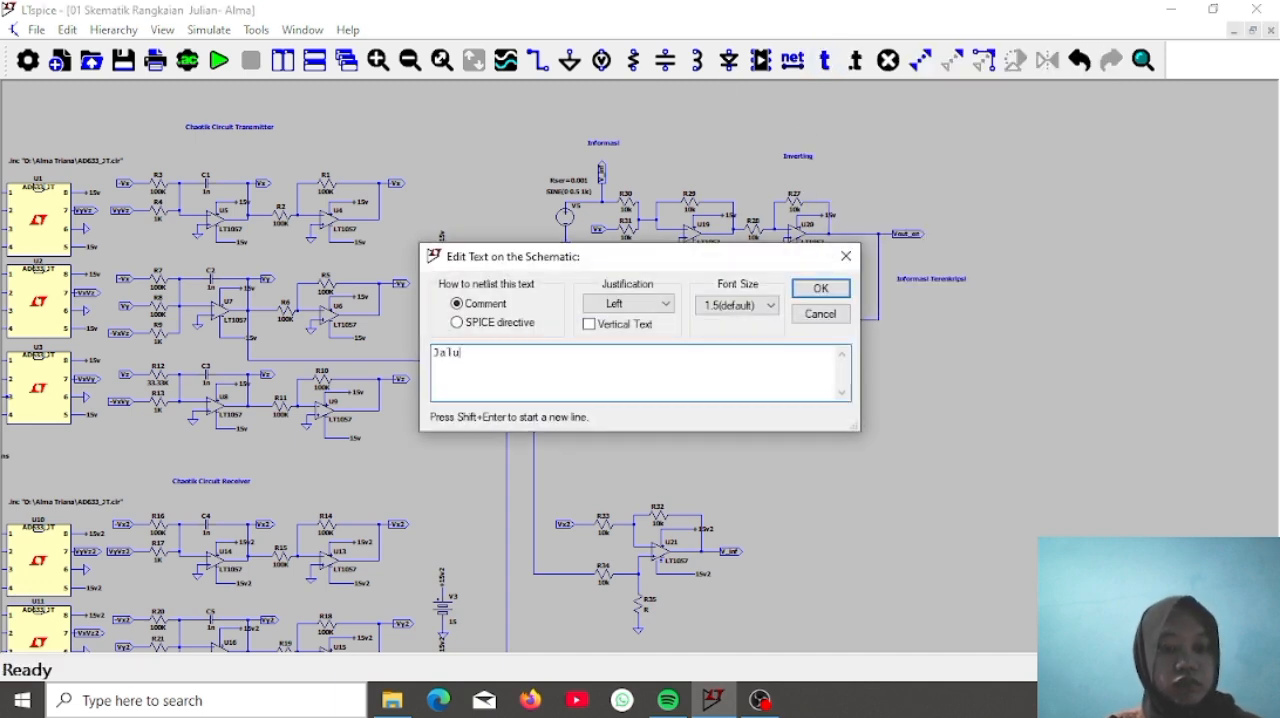
{"action": "type", "text": "r Sinkronisasi"}
{"action": "key", "text": "Return"}
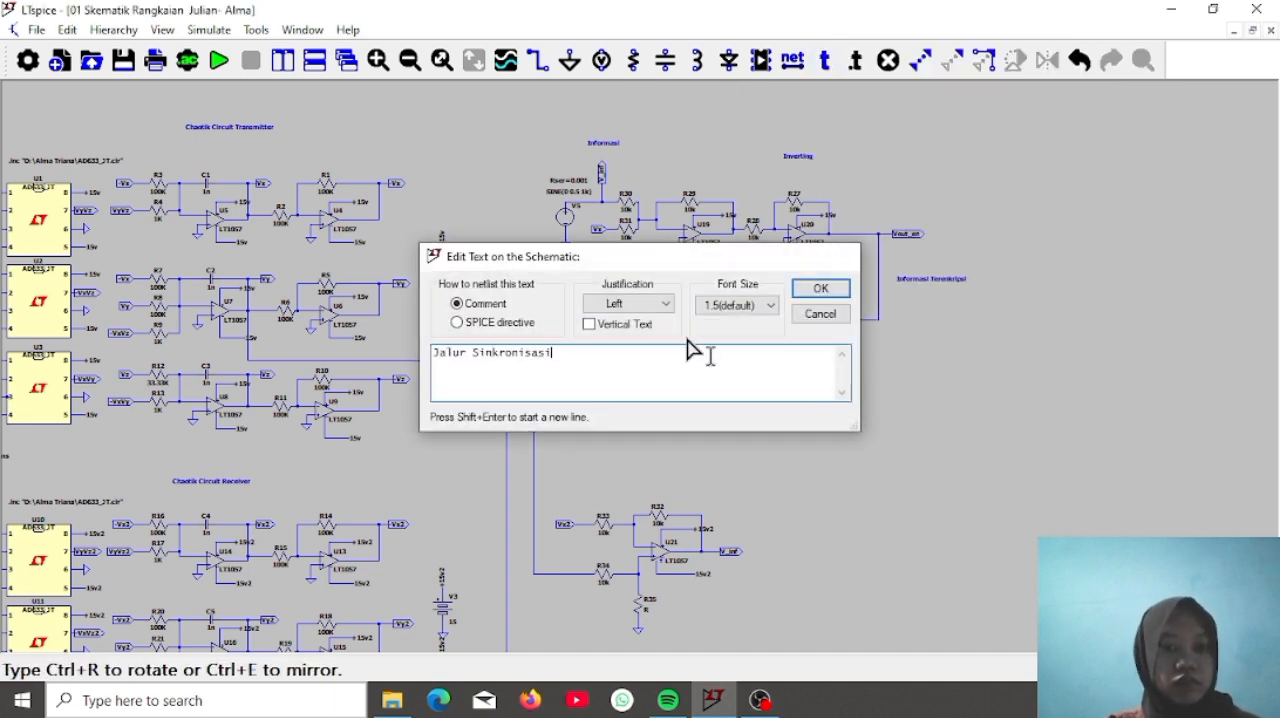
{"action": "left_click", "coordinate": [436, 410]}
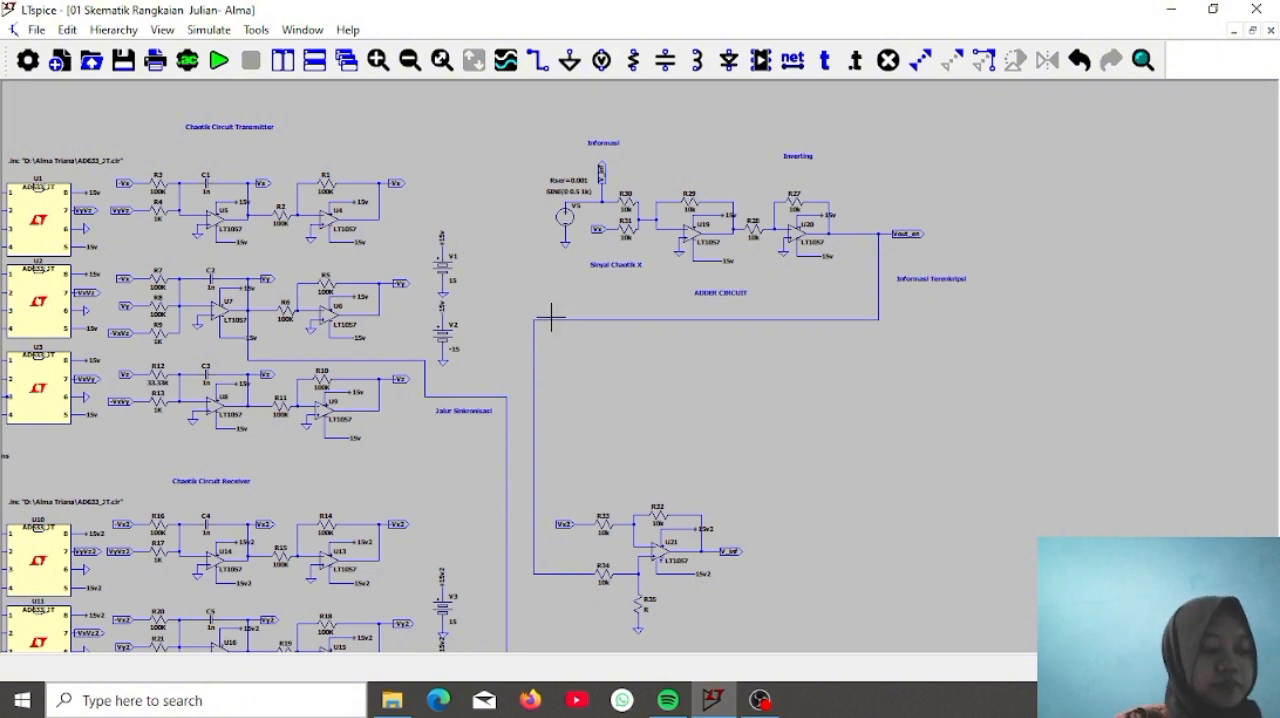
Add a comment text reading Subtractor Circuit above resistor R32 of the U21 stage
{"action": "left_click", "coordinate": [824, 60]}
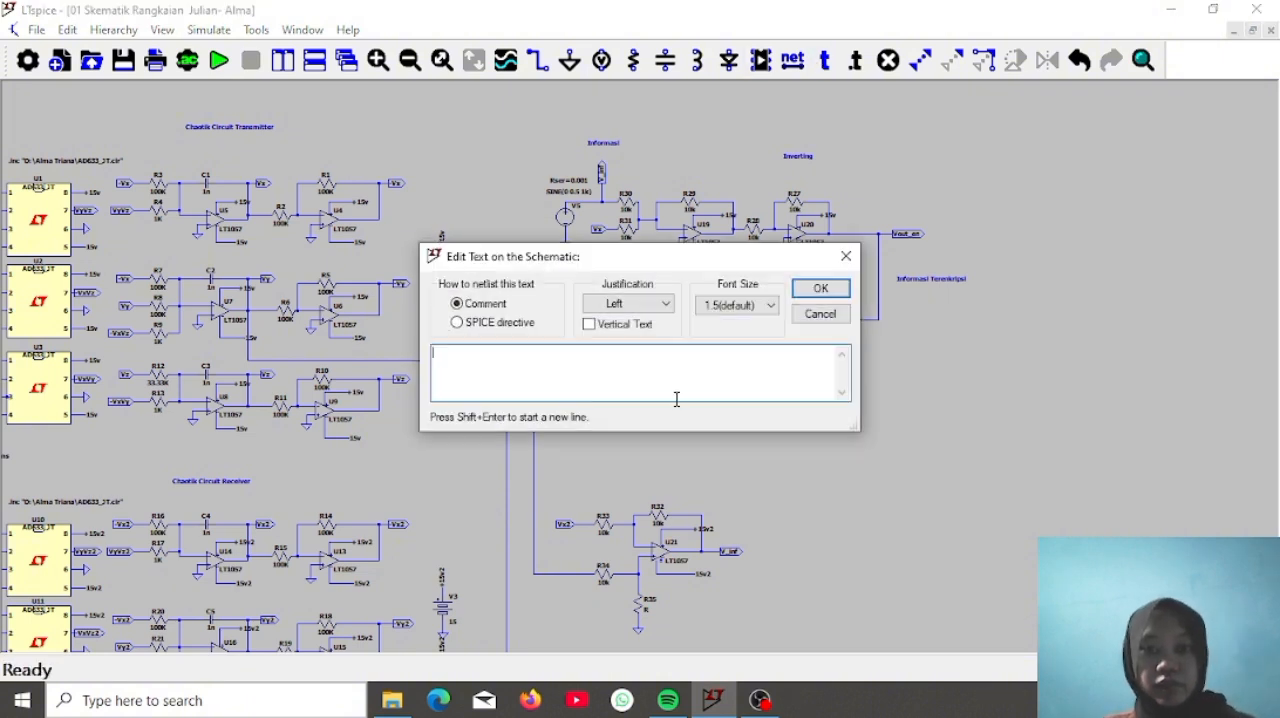
{"action": "type", "text": "Subtractor Circuit"}
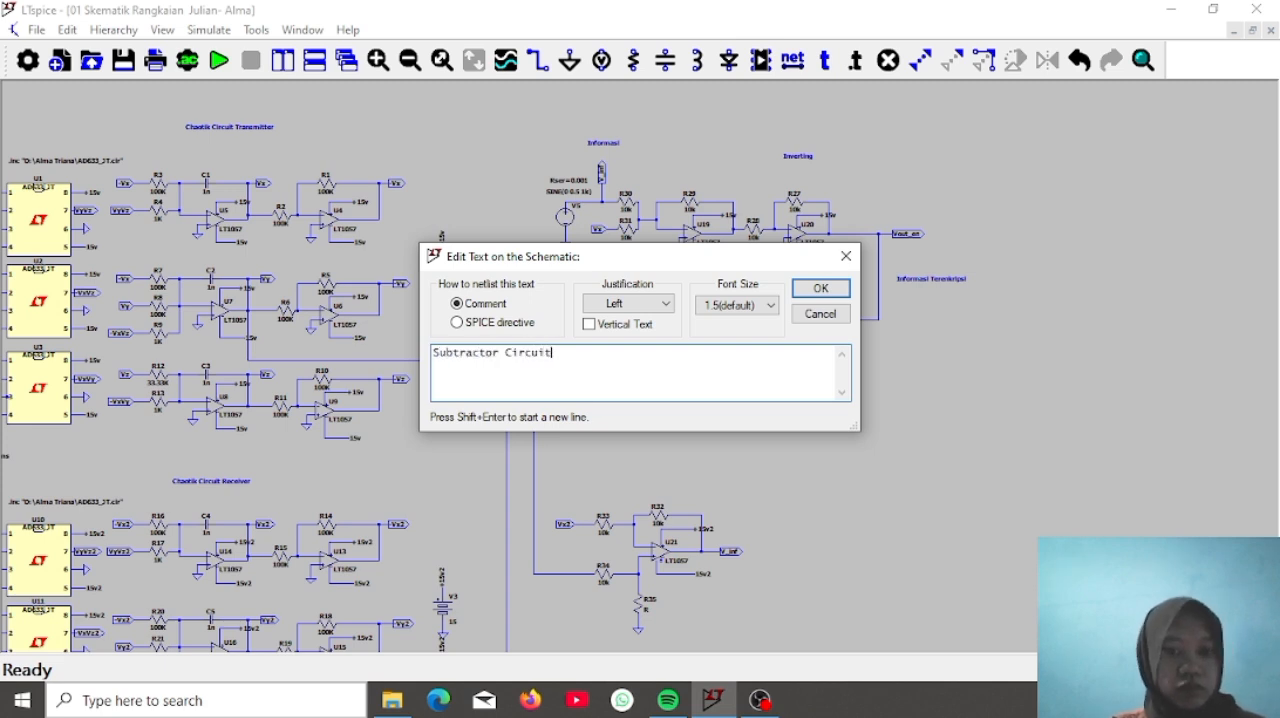
{"action": "key", "text": "Return"}
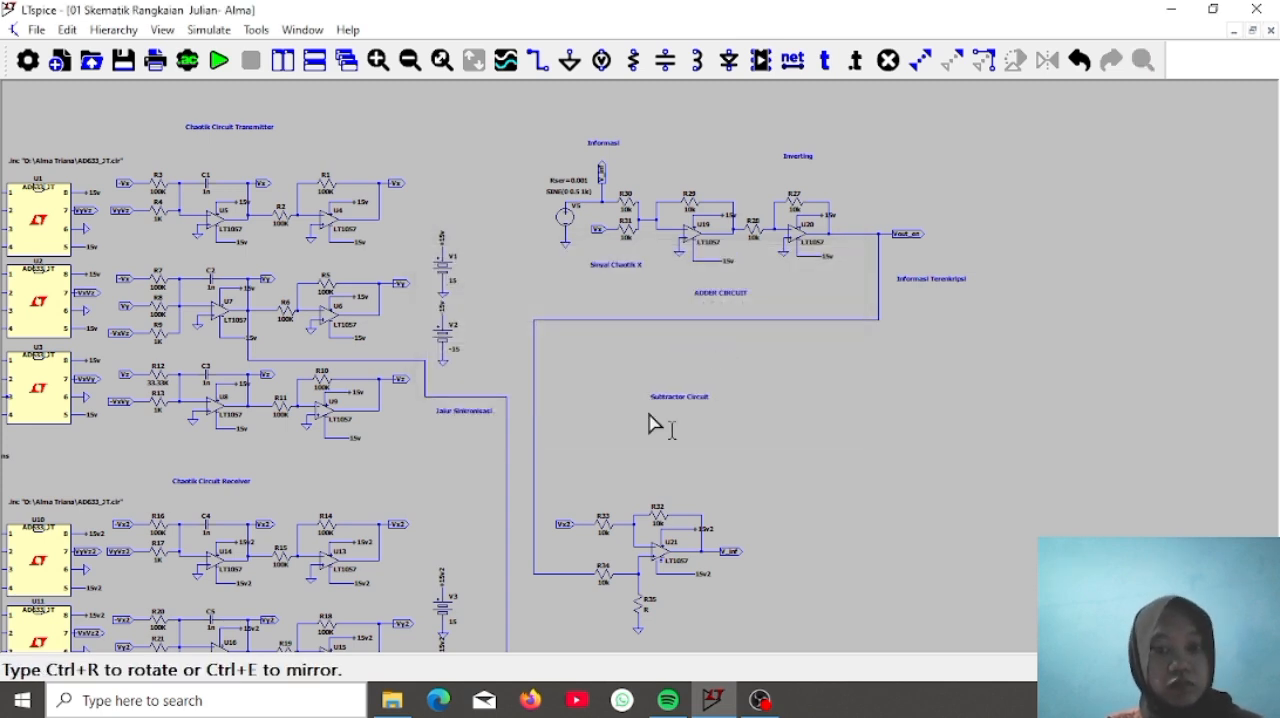
{"action": "left_click", "coordinate": [630, 485]}
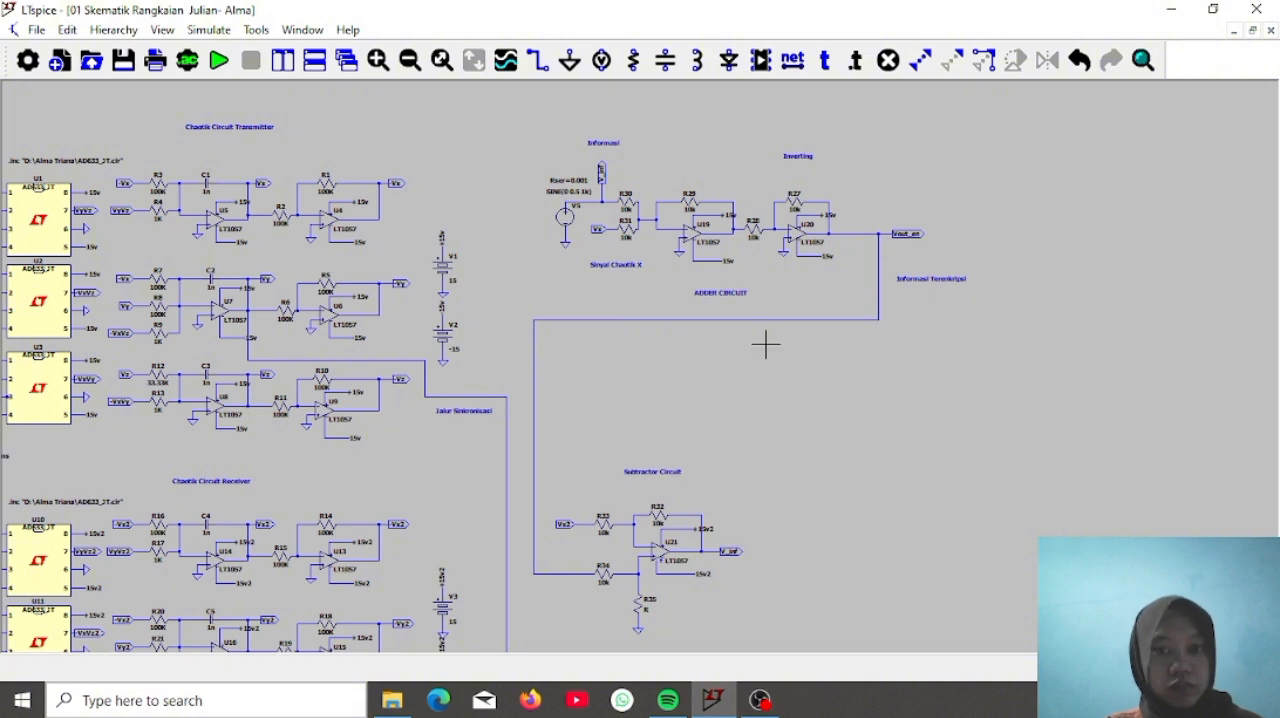
Add a comment text reading Informasi Terenkripsi below the input wire of resistor R34
{"action": "left_click", "coordinate": [824, 75]}
{"action": "type", "text": "Informasi"}
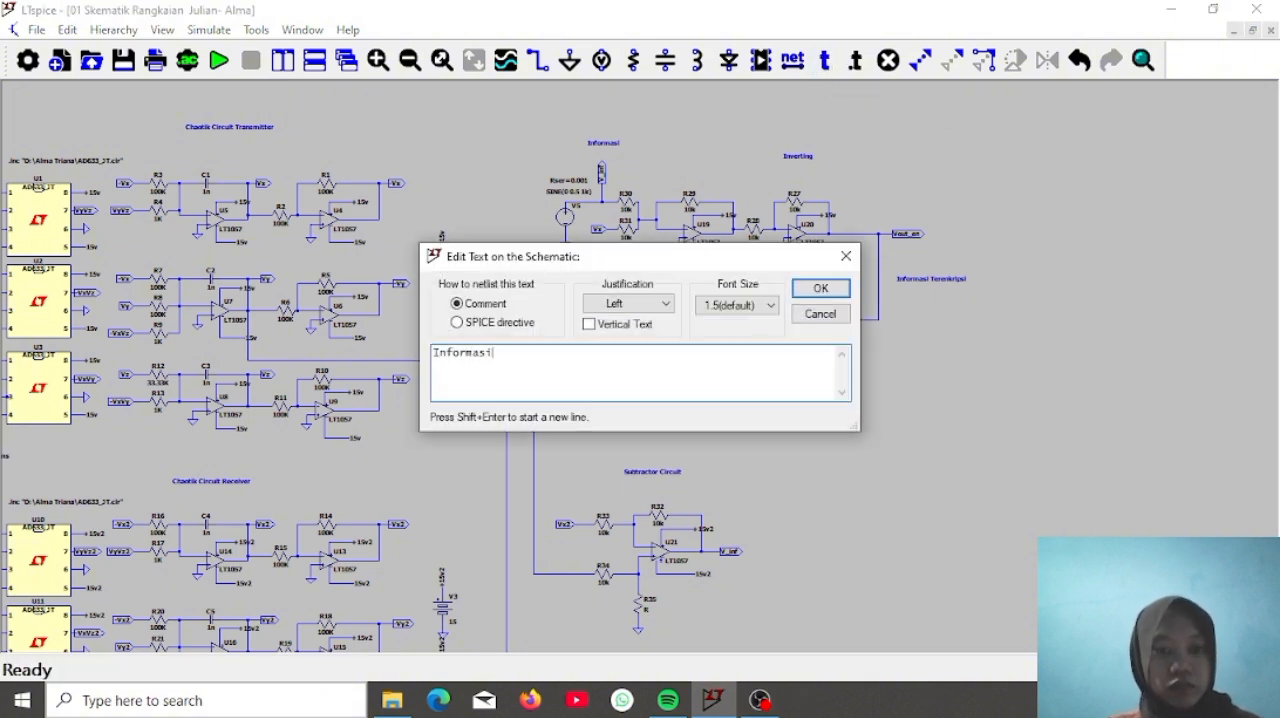
{"action": "type", "text": " Terenkripsi"}
{"action": "key", "text": "Return"}
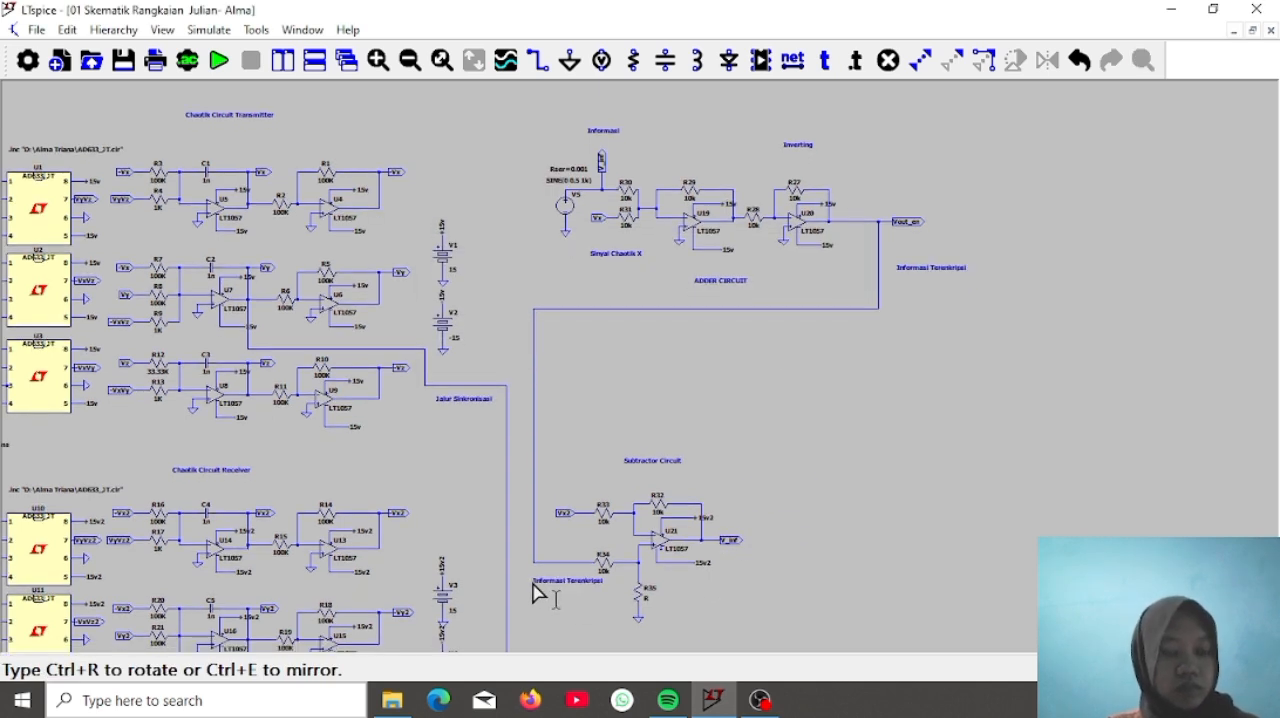
{"action": "left_click", "coordinate": [540, 597]}
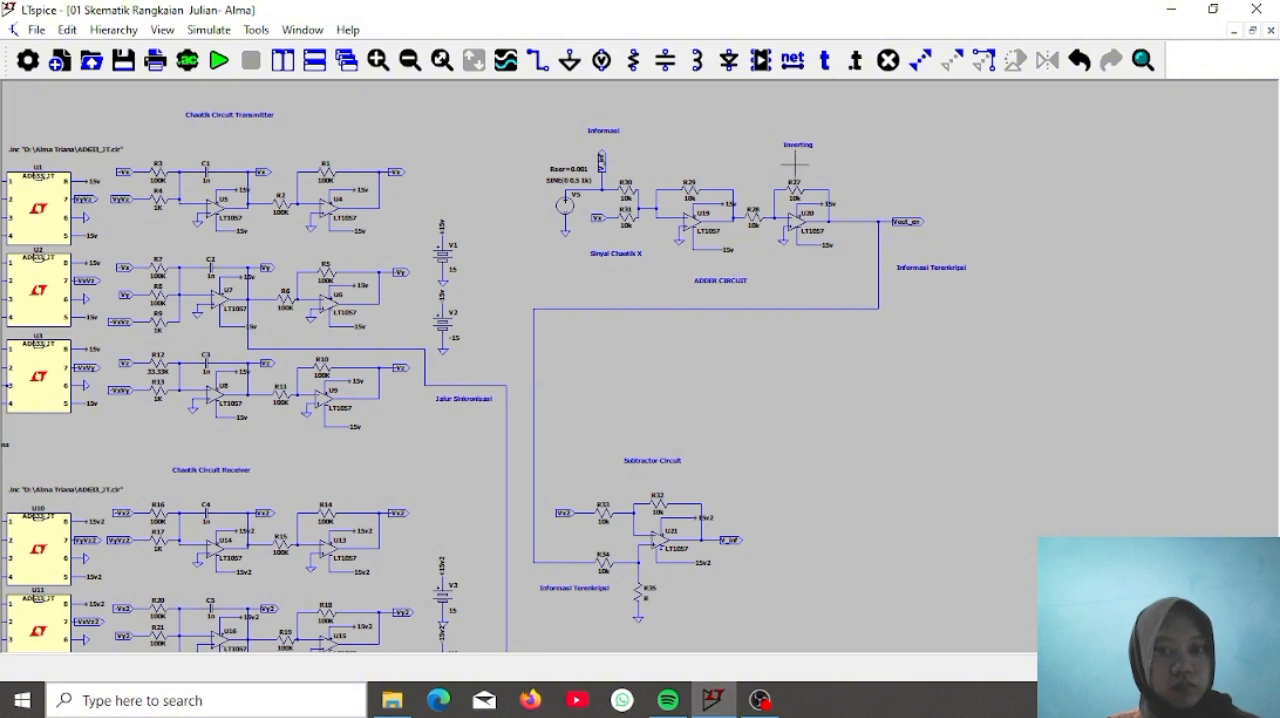
Add a comment text reading Sinyal Chaotik X' above the net label feeding resistor R33
{"action": "left_click", "coordinate": [824, 60]}
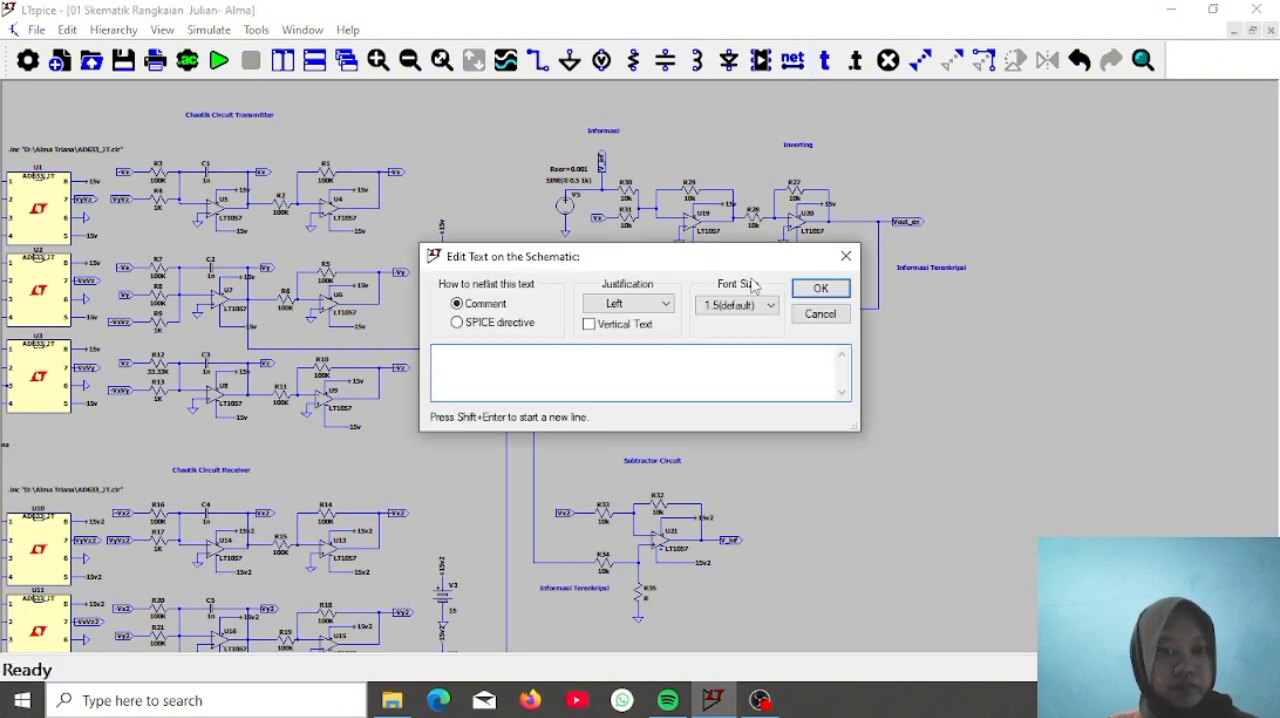
{"action": "type", "text": "Sinyal"}
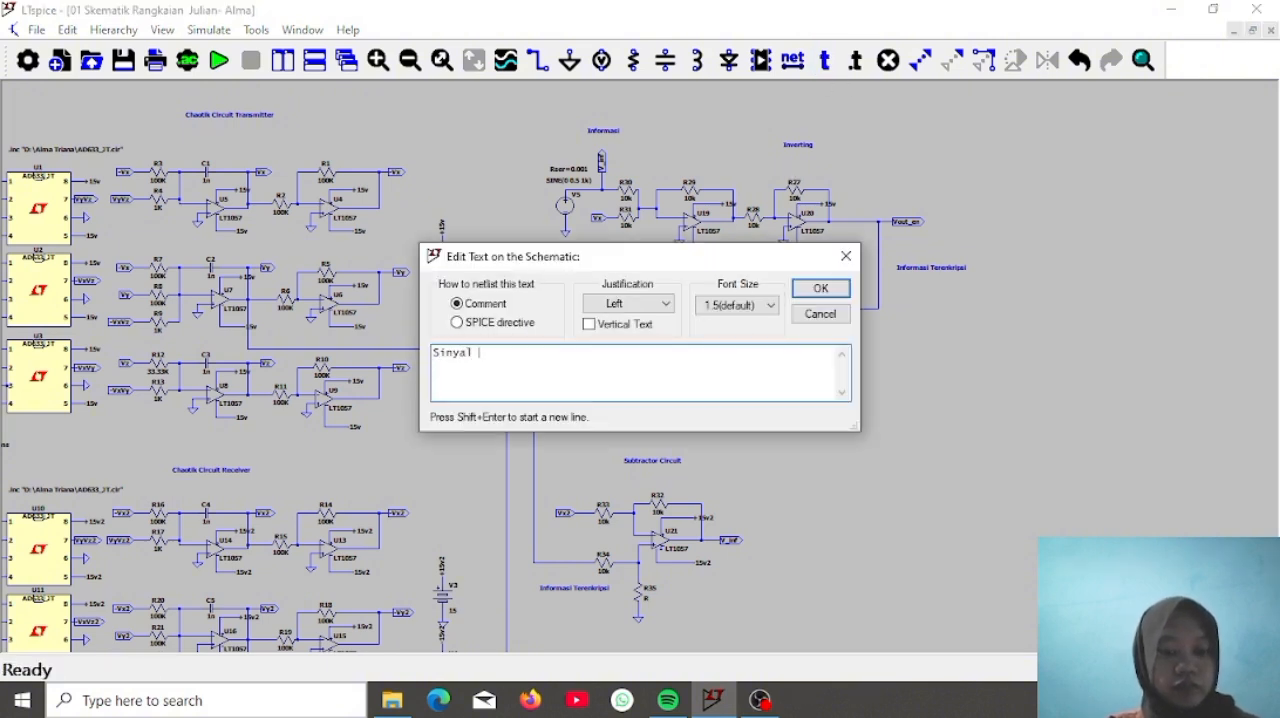
{"action": "type", "text": " Chaotik X"}
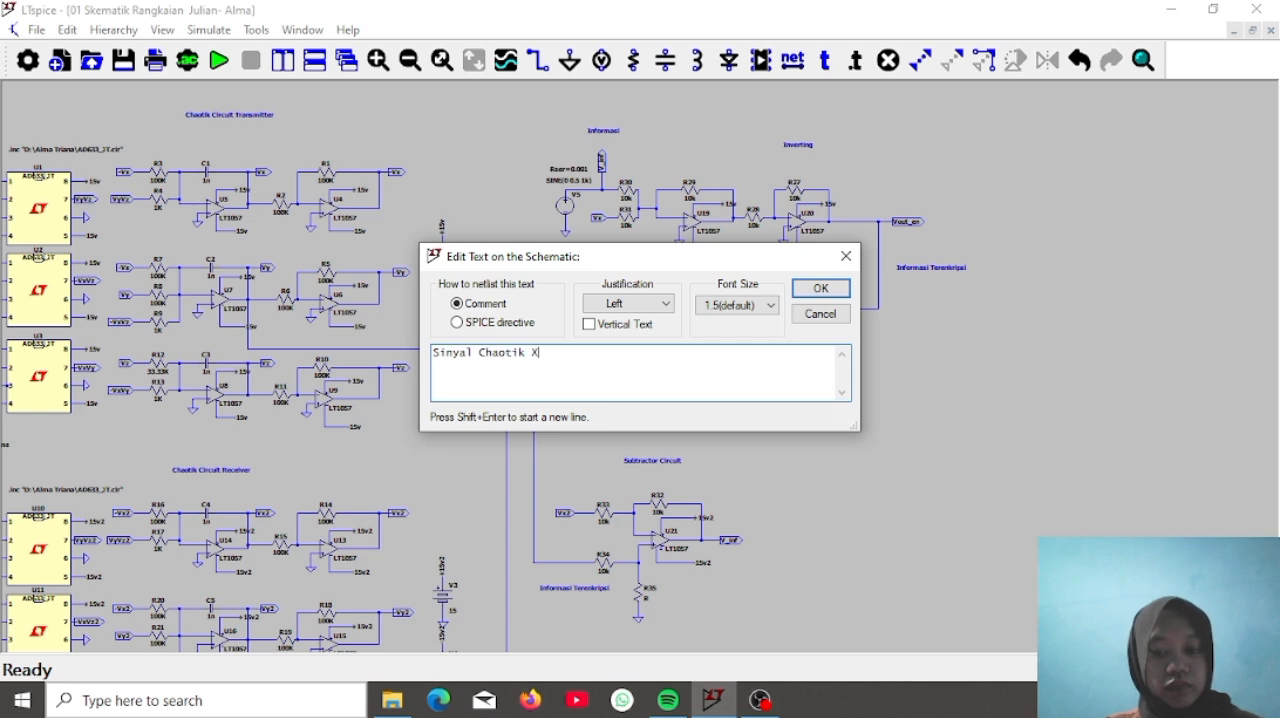
{"action": "type", "text": "'"}
{"action": "key", "text": "Return"}
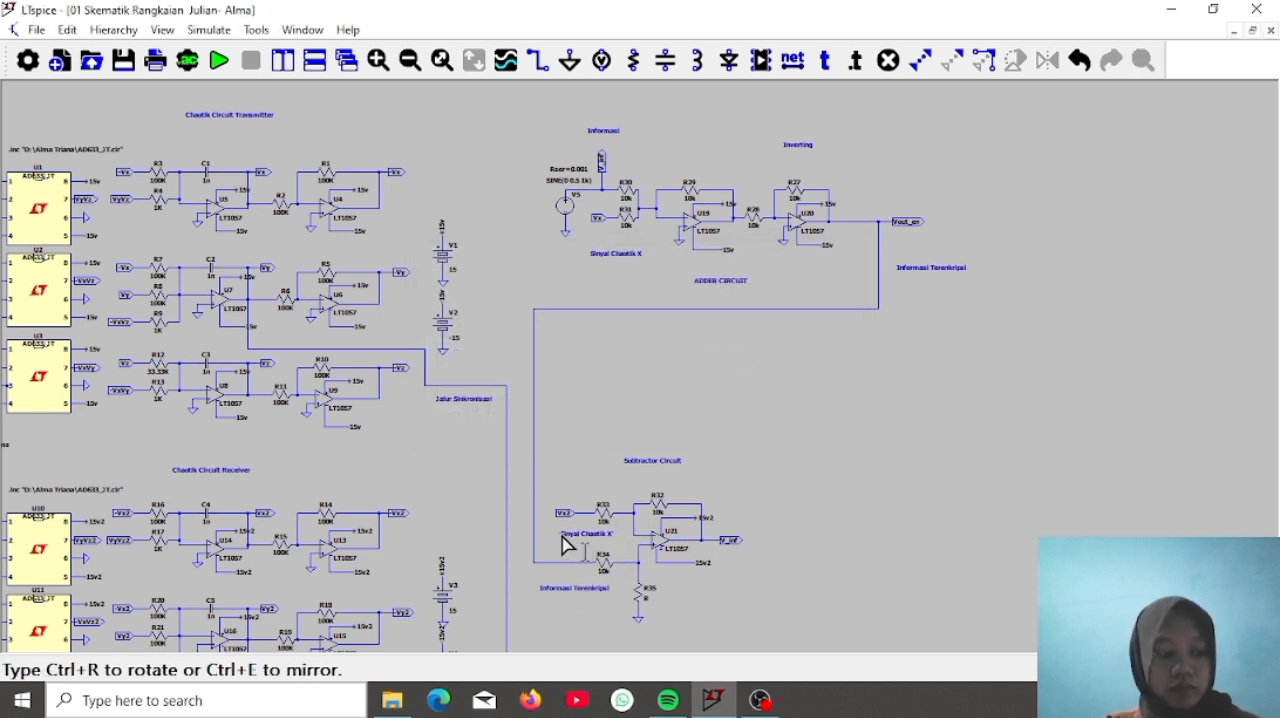
{"action": "left_click", "coordinate": [563, 500]}
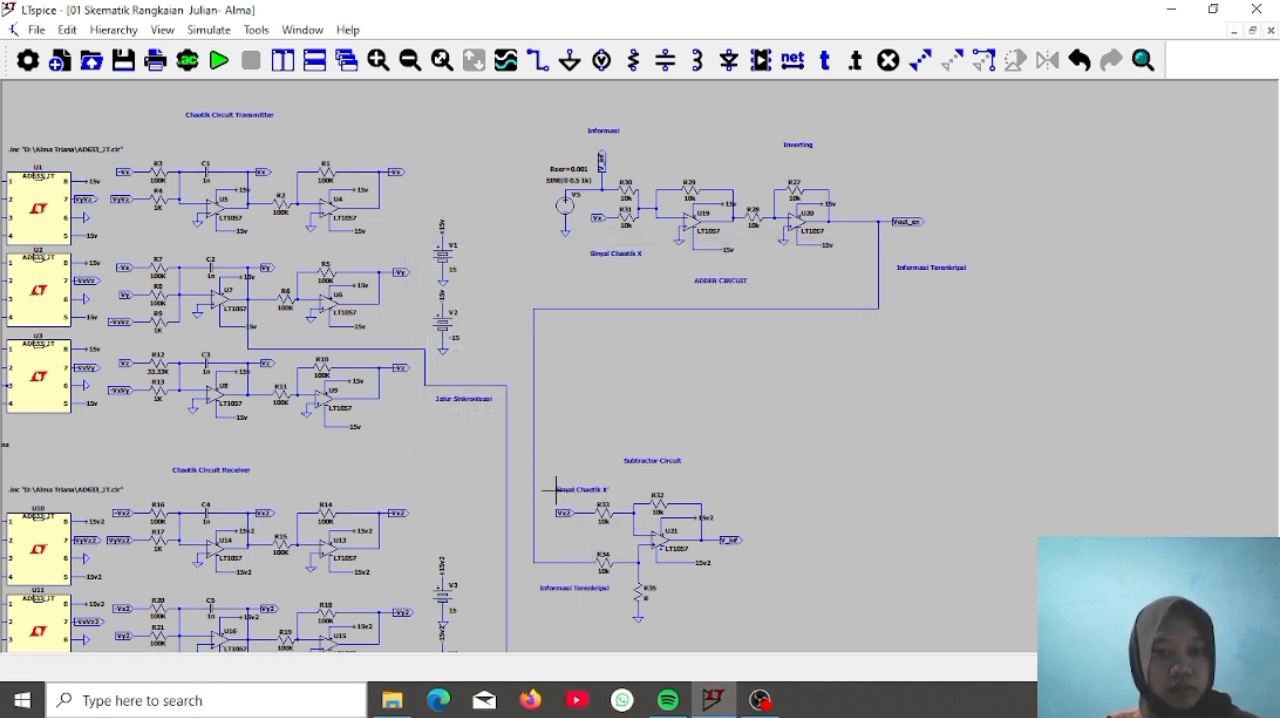
{"action": "left_click", "coordinate": [837, 62]}
{"action": "type", "text": "in"}
{"action": "type", "text": "nyal"}
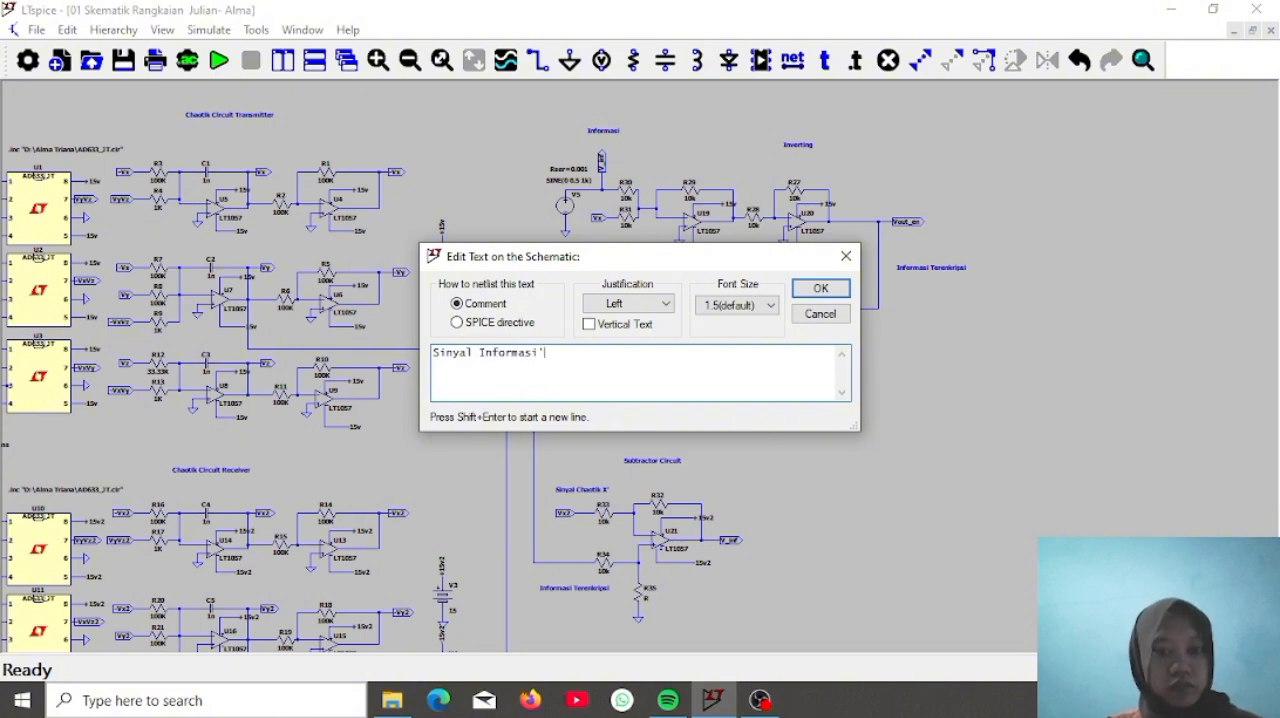
{"action": "type", "text": " Informasi'"}
{"action": "key", "text": "Return"}
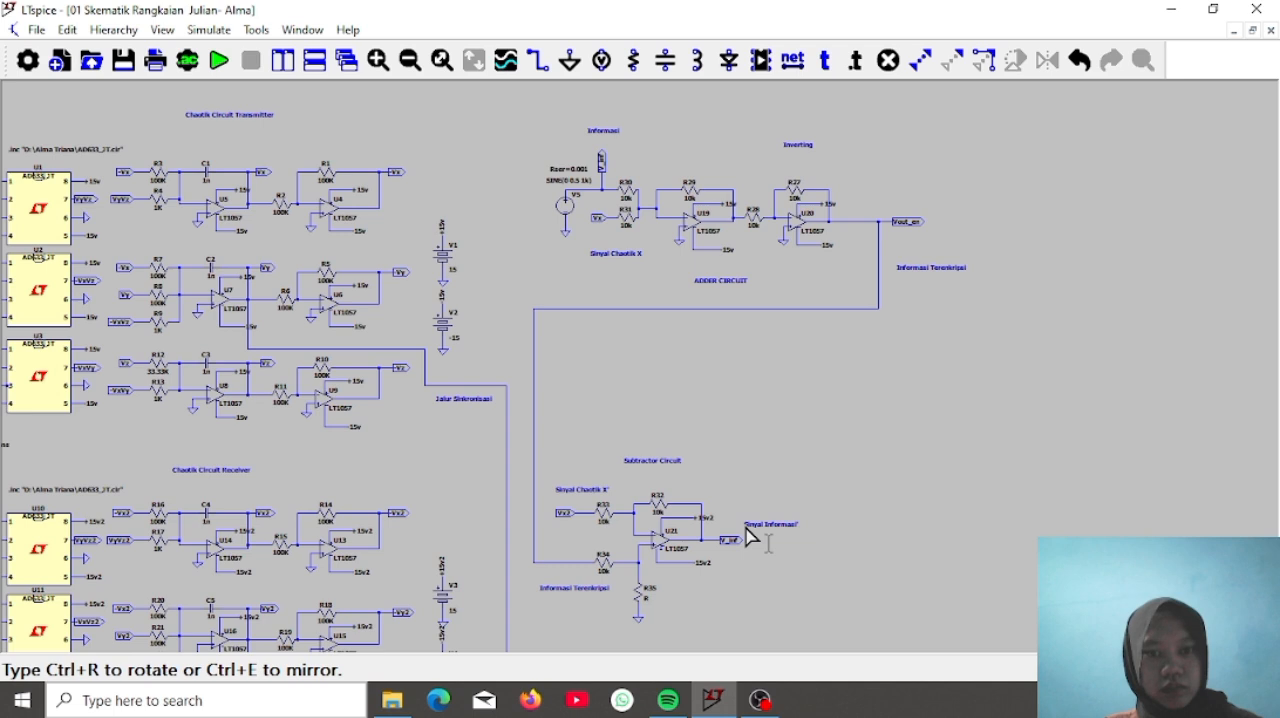
{"action": "key", "text": "Escape"}
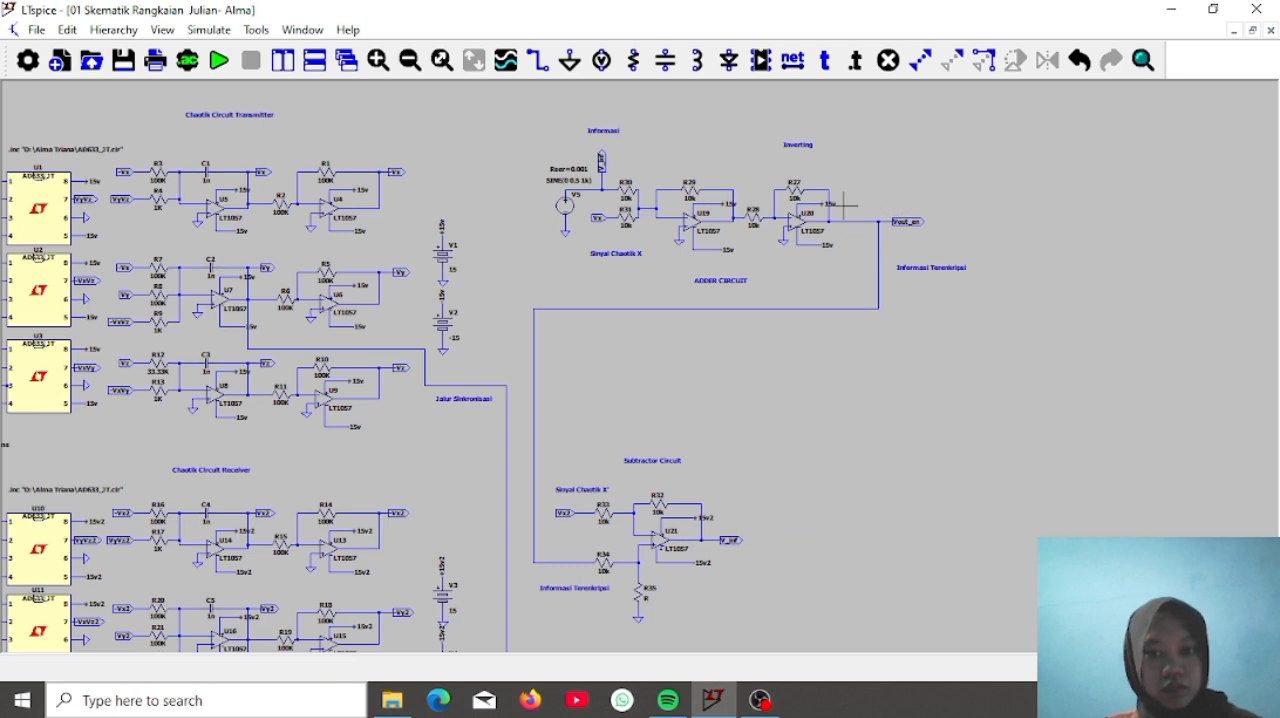
Add a comment text reading Informasi' below the V_inf output label of the U21 stage
{"action": "left_click", "coordinate": [847, 65]}
{"action": "type", "text": "Informasi'"}
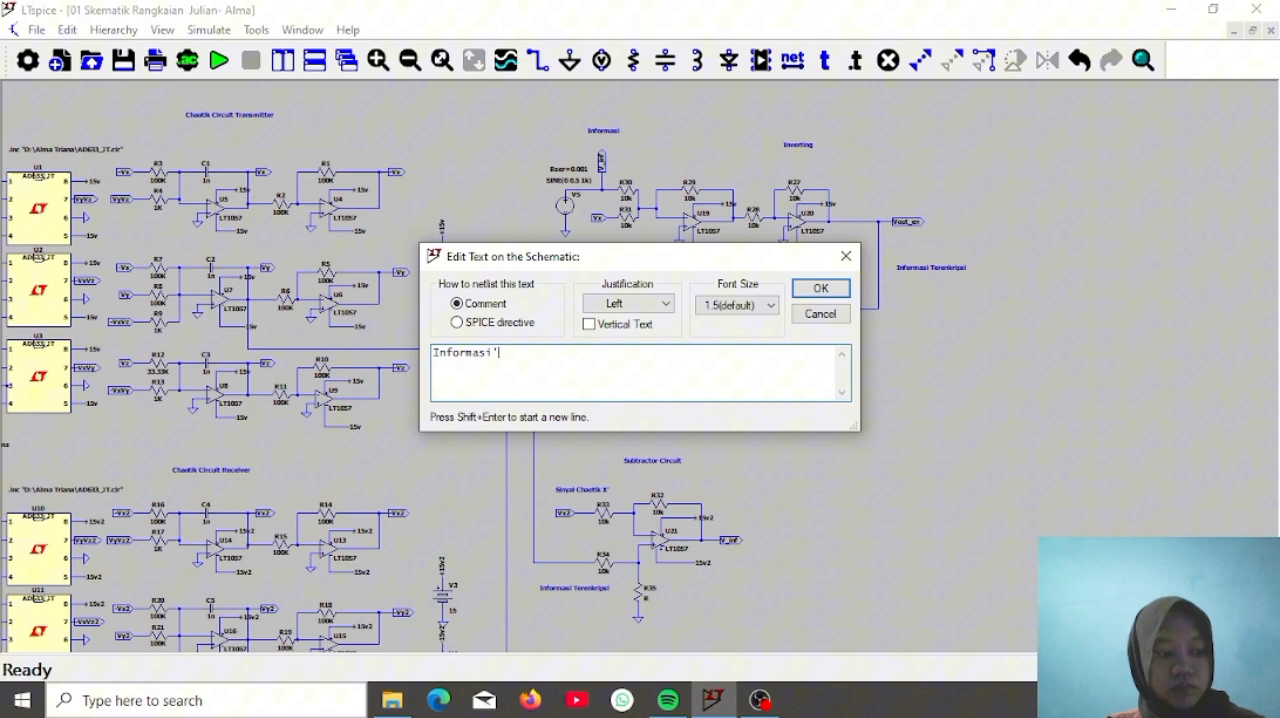
{"action": "key", "text": "Return"}
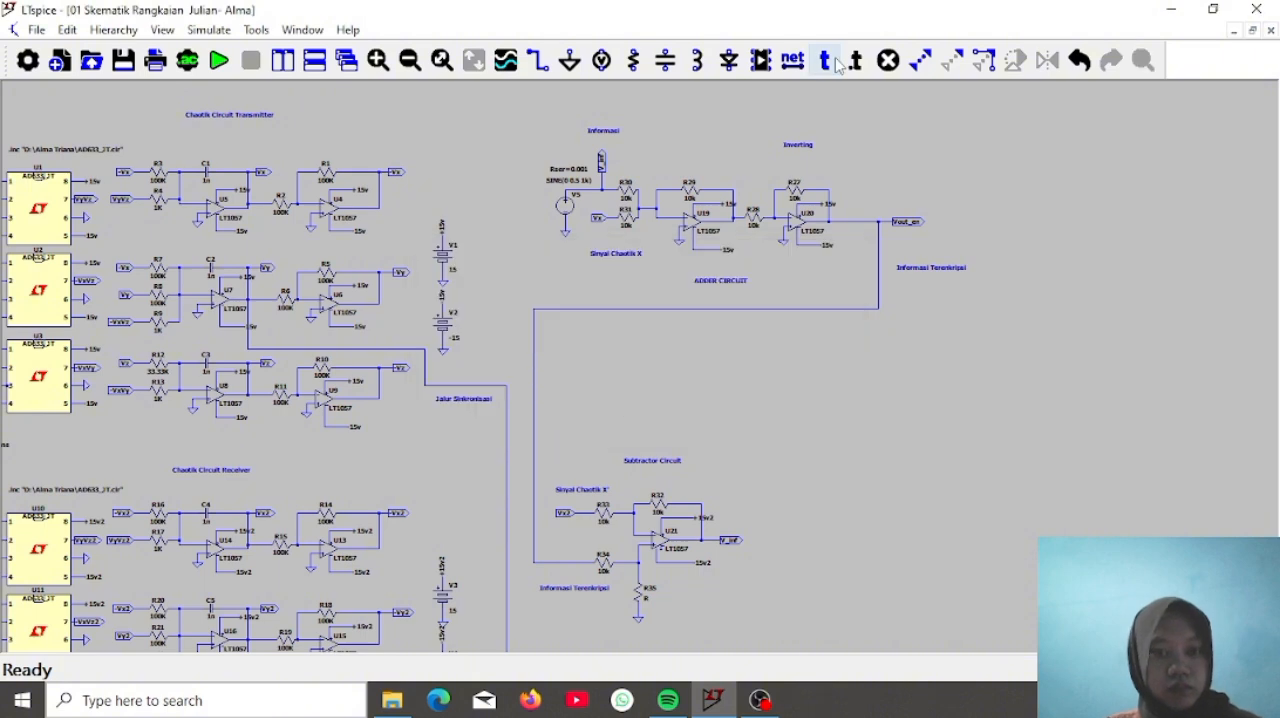
{"action": "left_click", "coordinate": [727, 565]}
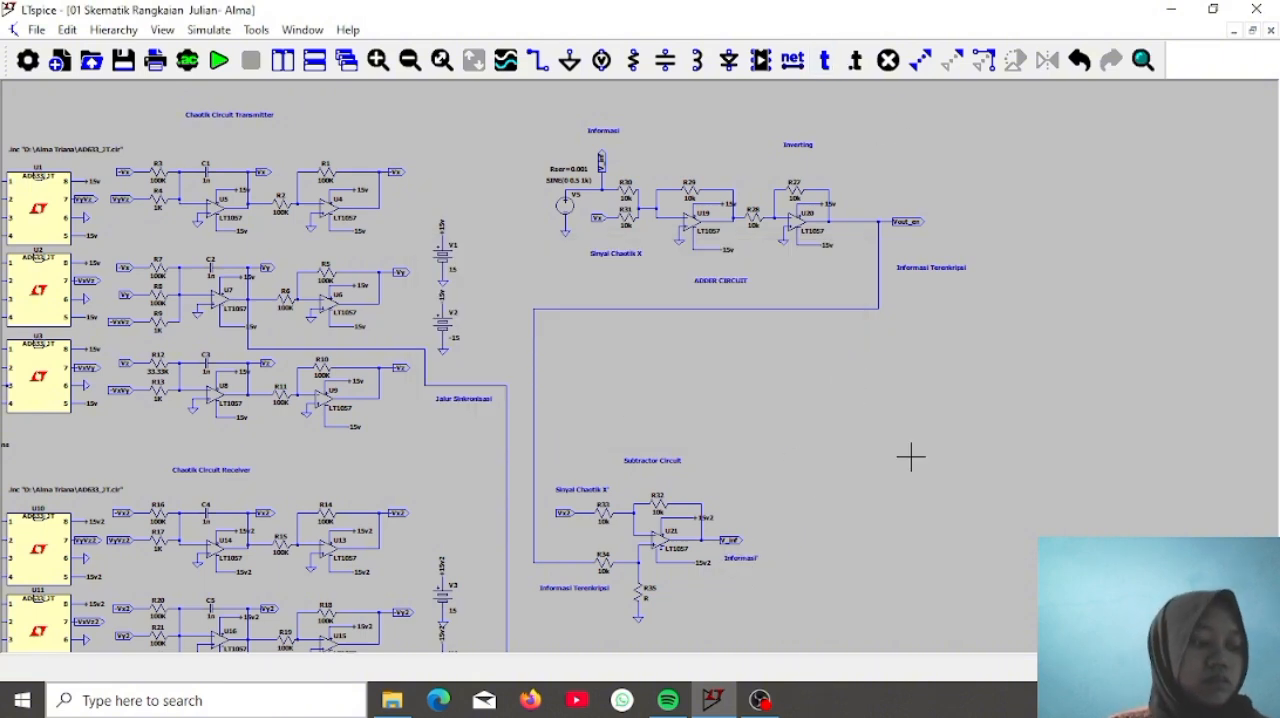
Add a comment text reading TRANSMITTER above the upper chaotic circuit, beyond its Chaotik Circuit Transmitter title
{"action": "left_click", "coordinate": [825, 60]}
{"action": "type", "text": "TRAN"}
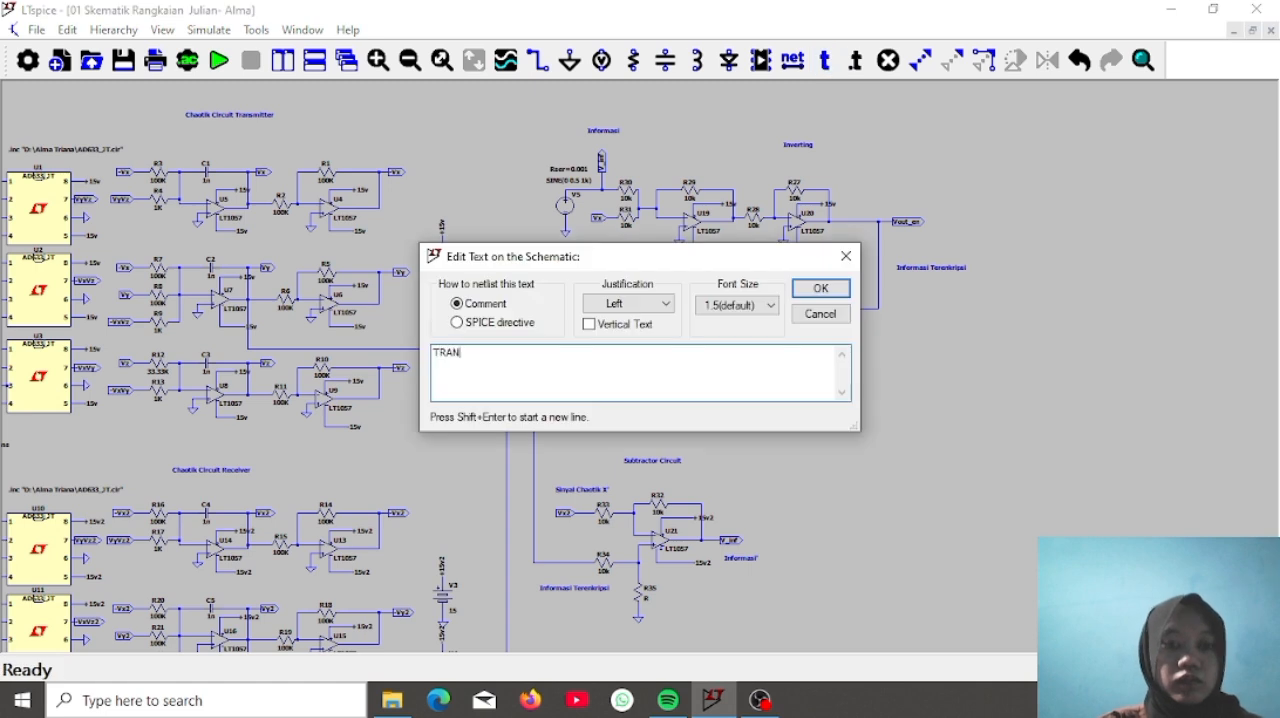
{"action": "type", "text": "SMIN"}
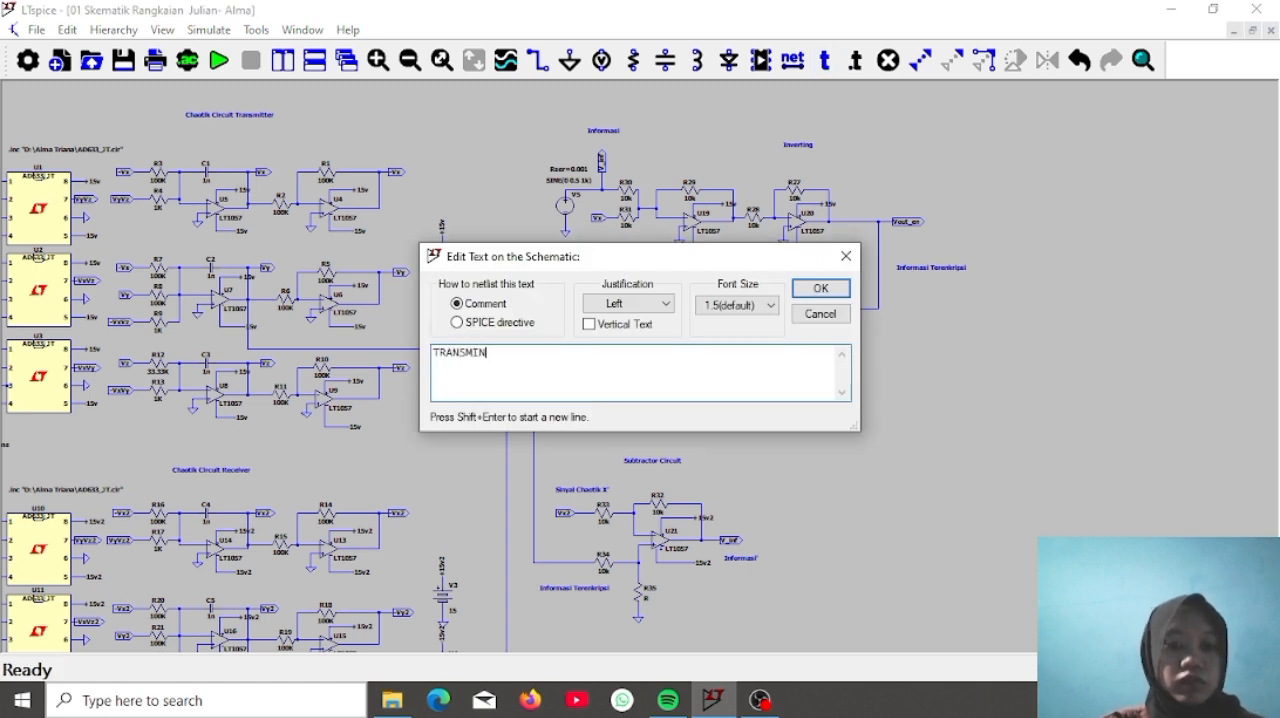
{"action": "type", "text": "TTER"}
{"action": "key", "text": "Return"}
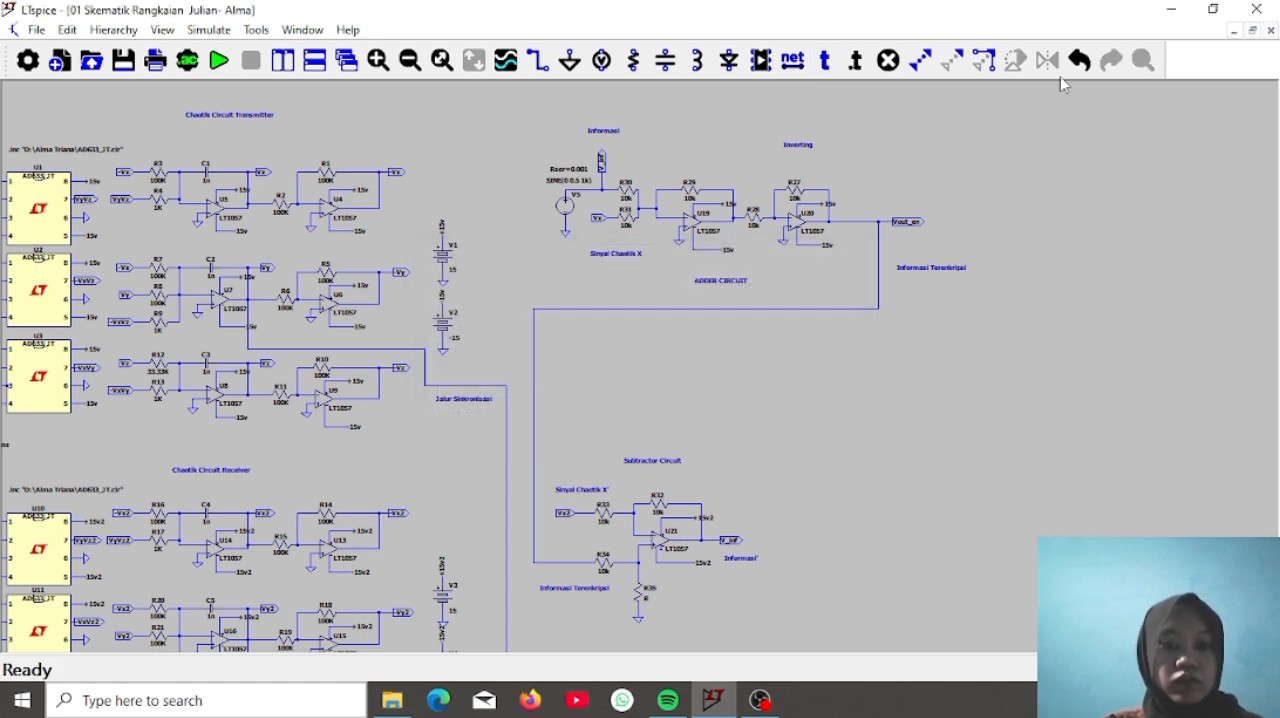
{"action": "left_click", "coordinate": [388, 113]}
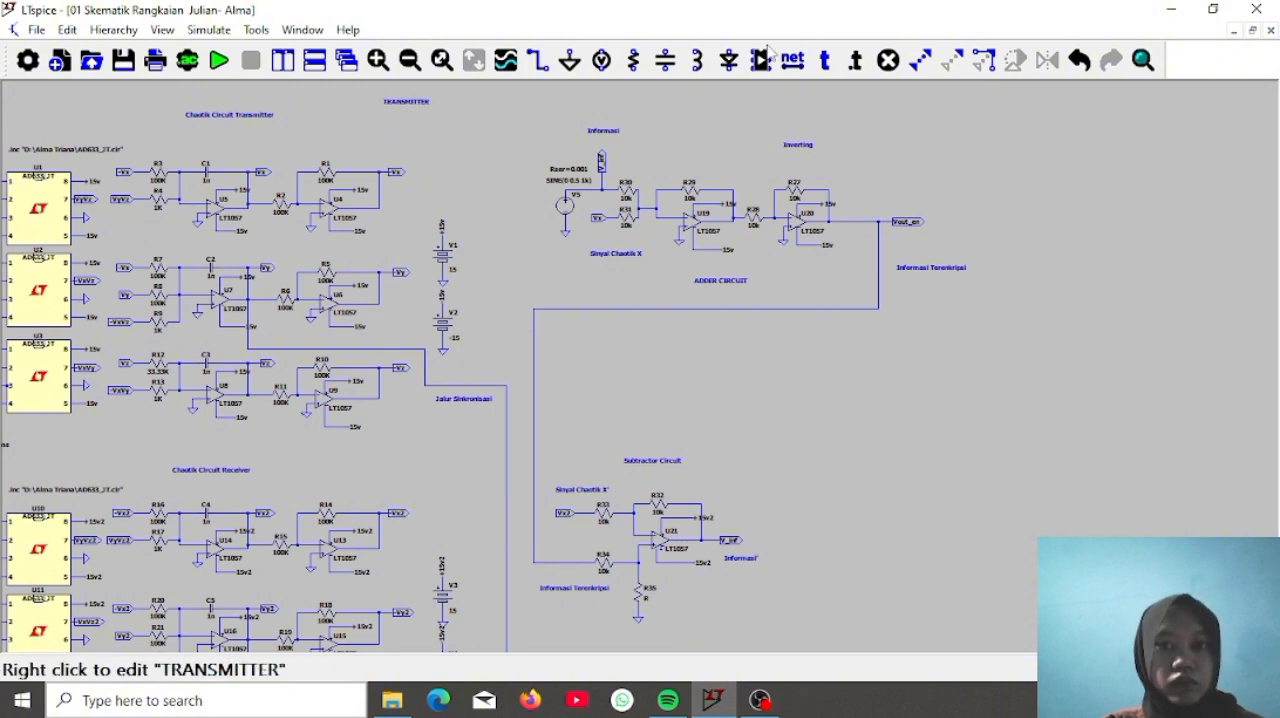
Add a comment text reading RECEIVER above resistor R14, beside the Chaotik Circuit Receiver title
{"action": "left_click", "coordinate": [825, 63]}
{"action": "type", "text": "RECEIVER"}
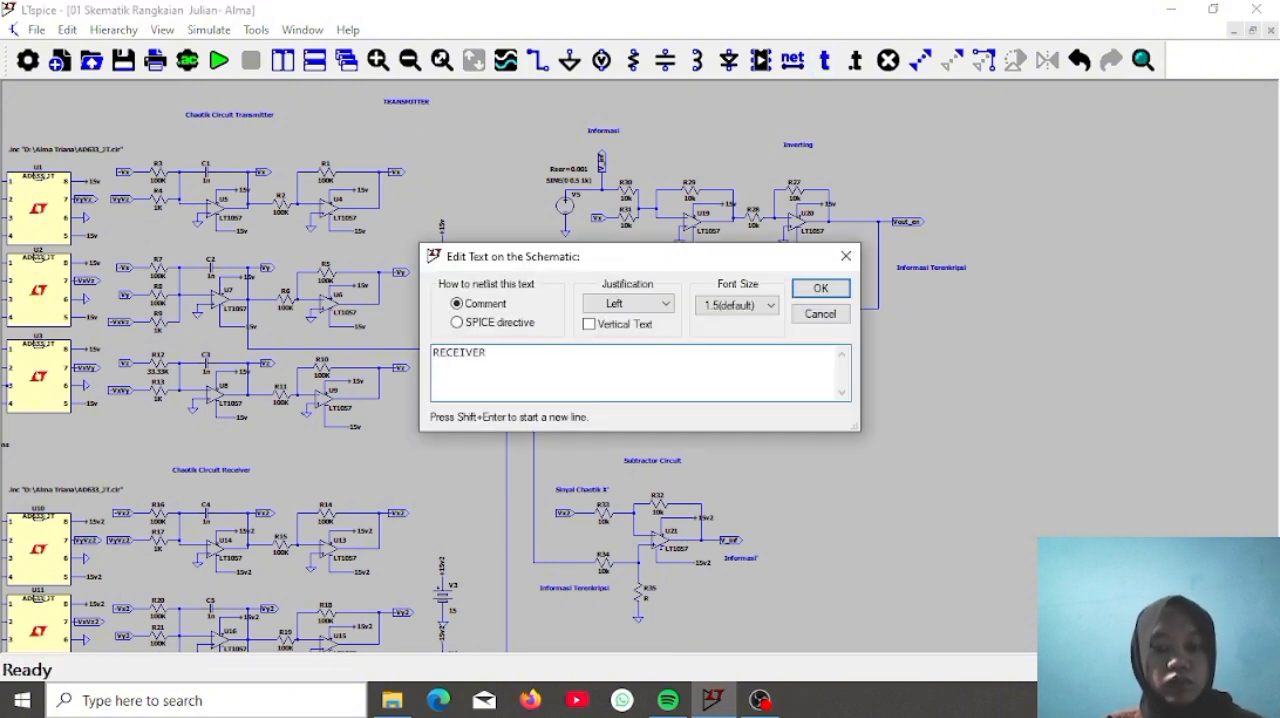
{"action": "key", "text": "Return"}
{"action": "left_click", "coordinate": [385, 467]}
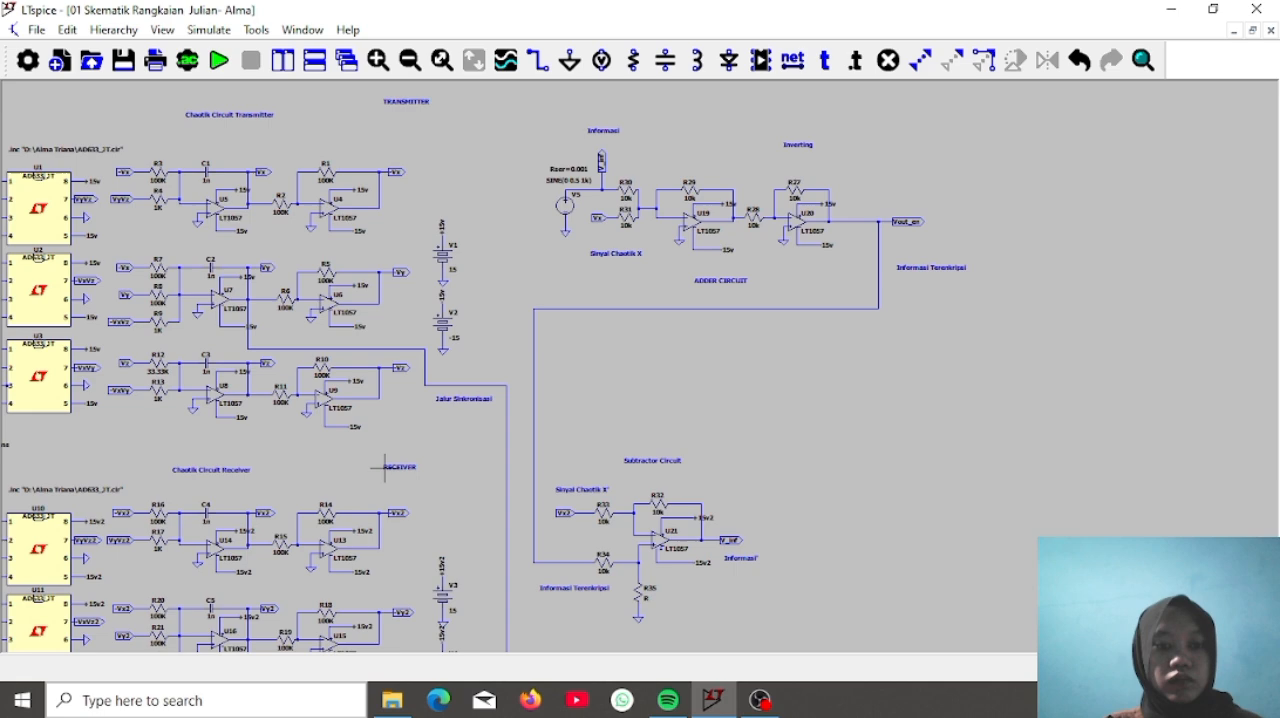
Try to run the simulation and cancel the choice between the defined transient analyses
{"action": "right_click", "coordinate": [799, 404]}
{"action": "left_click", "coordinate": [670, 295]}
{"action": "left_click", "coordinate": [220, 61]}
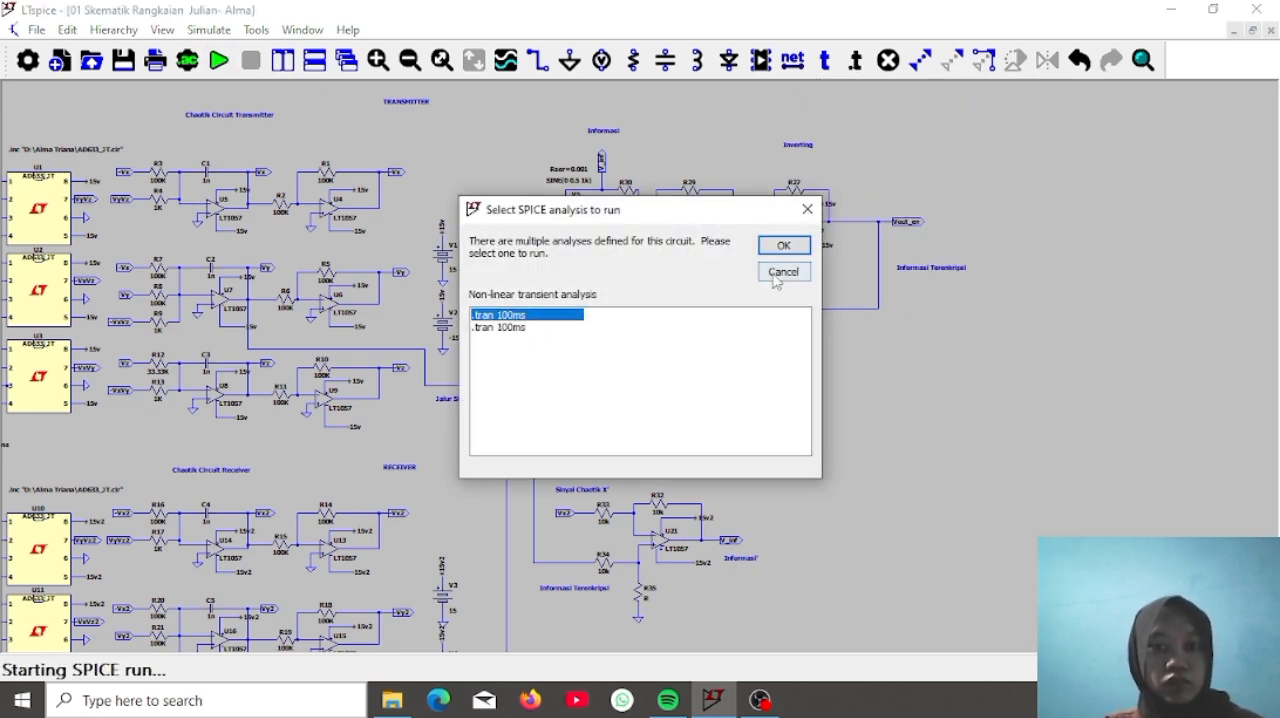
{"action": "left_click", "coordinate": [776, 281]}
Delete the duplicate .tran 100ms directive below multiplier U12 of the receiver circuit
{"action": "left_click_drag", "start_coordinate": [343, 472], "coordinate": [784, 90]}
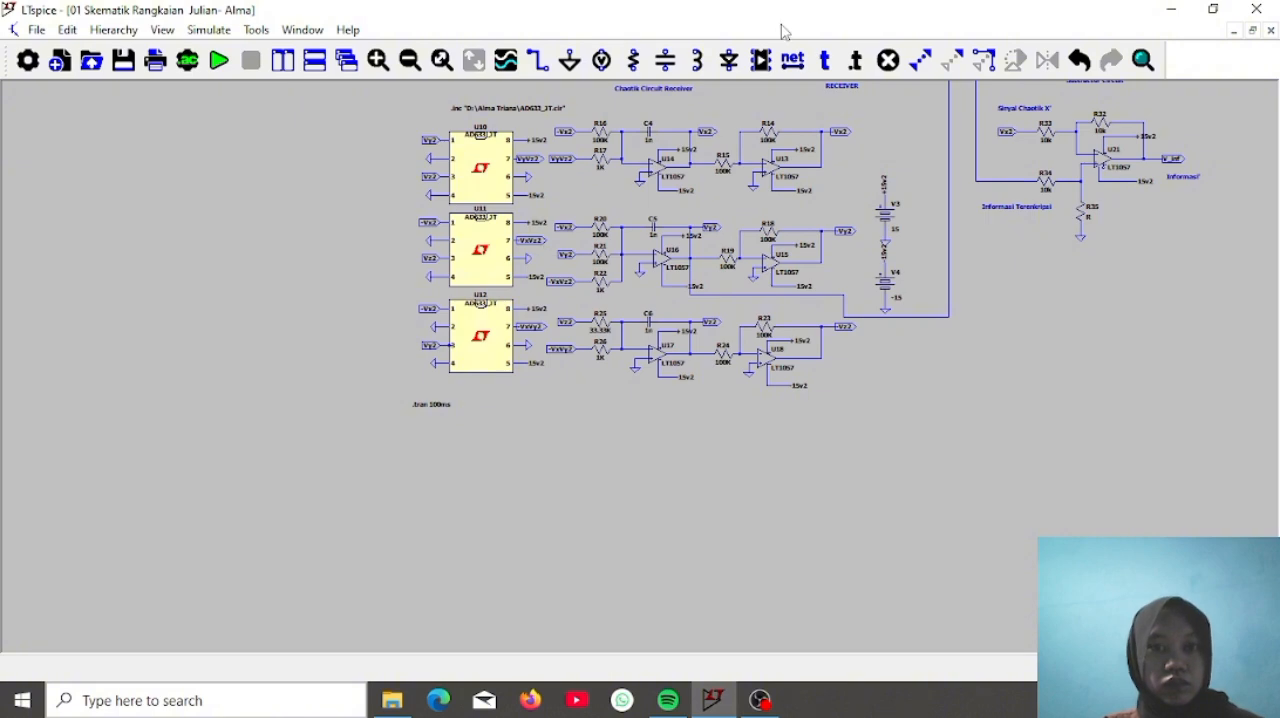
{"action": "left_click", "coordinate": [888, 60]}
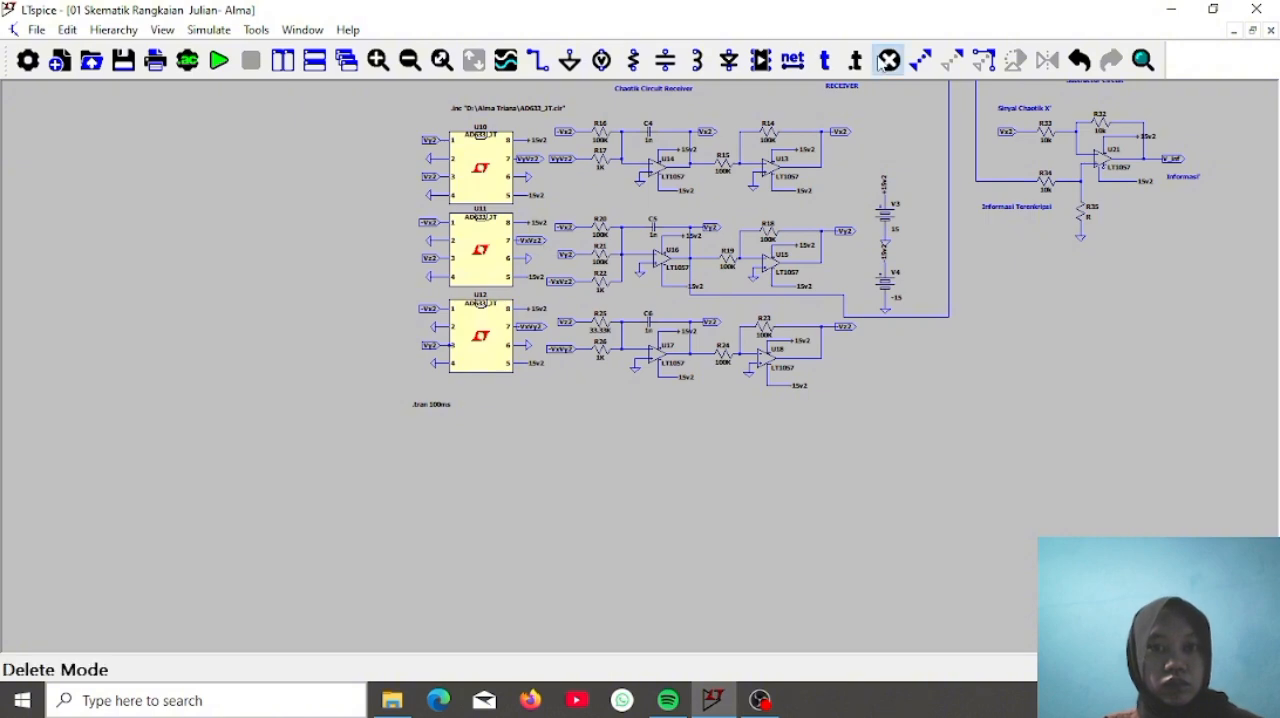
{"action": "left_click", "coordinate": [447, 405]}
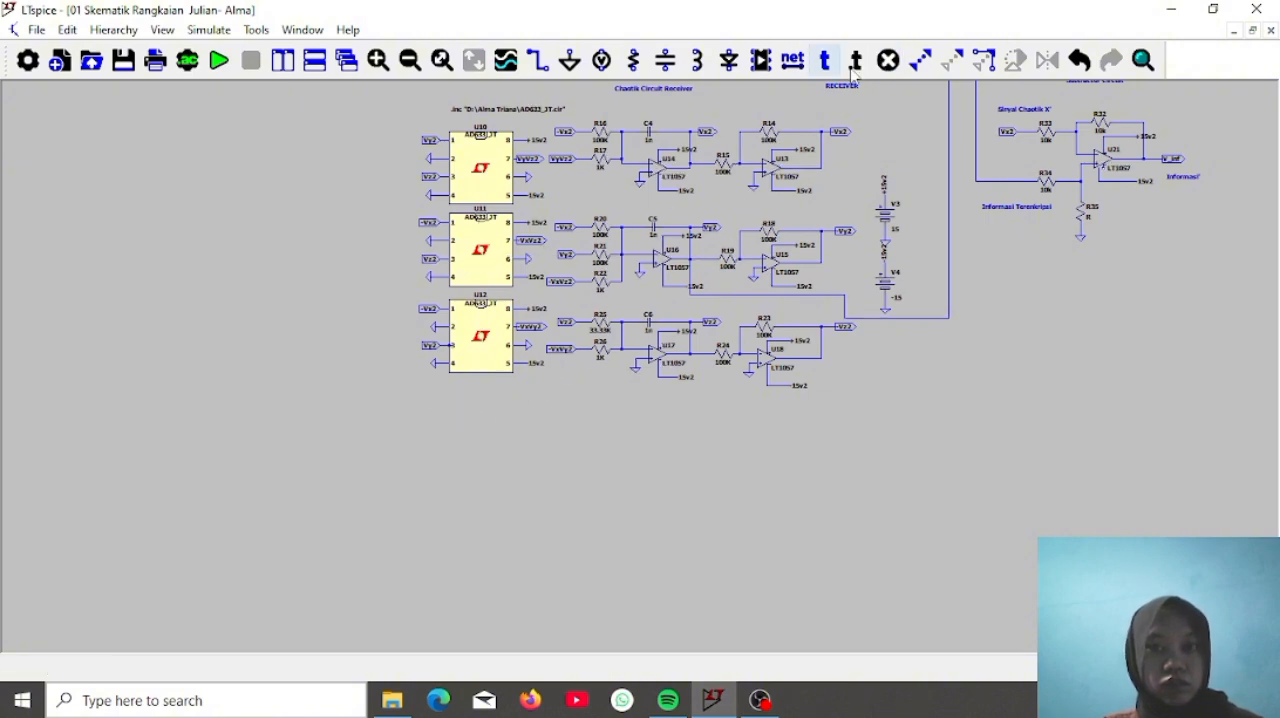
{"action": "right_click", "coordinate": [901, 135]}
Try to run the 100 ms transient simulation of the full circuit and quit at the model warning
{"action": "left_click_drag", "start_coordinate": [901, 135], "coordinate": [743, 475]}
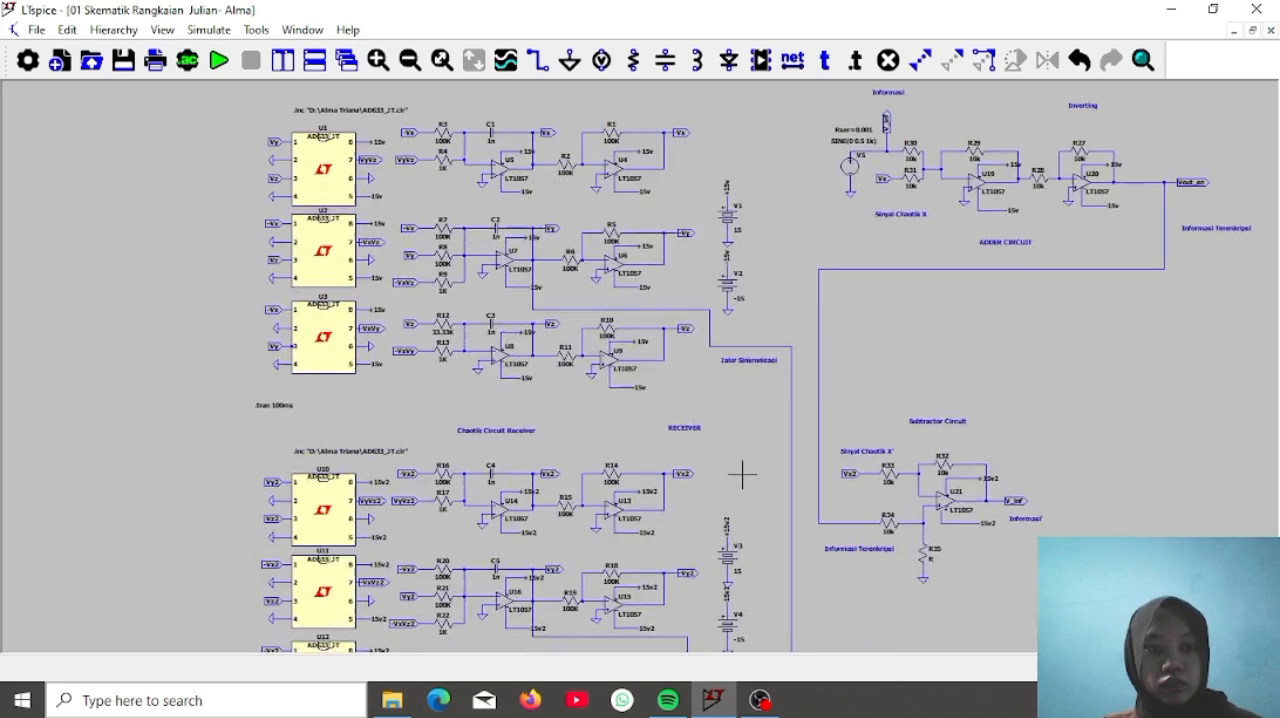
{"action": "right_click", "coordinate": [283, 409]}
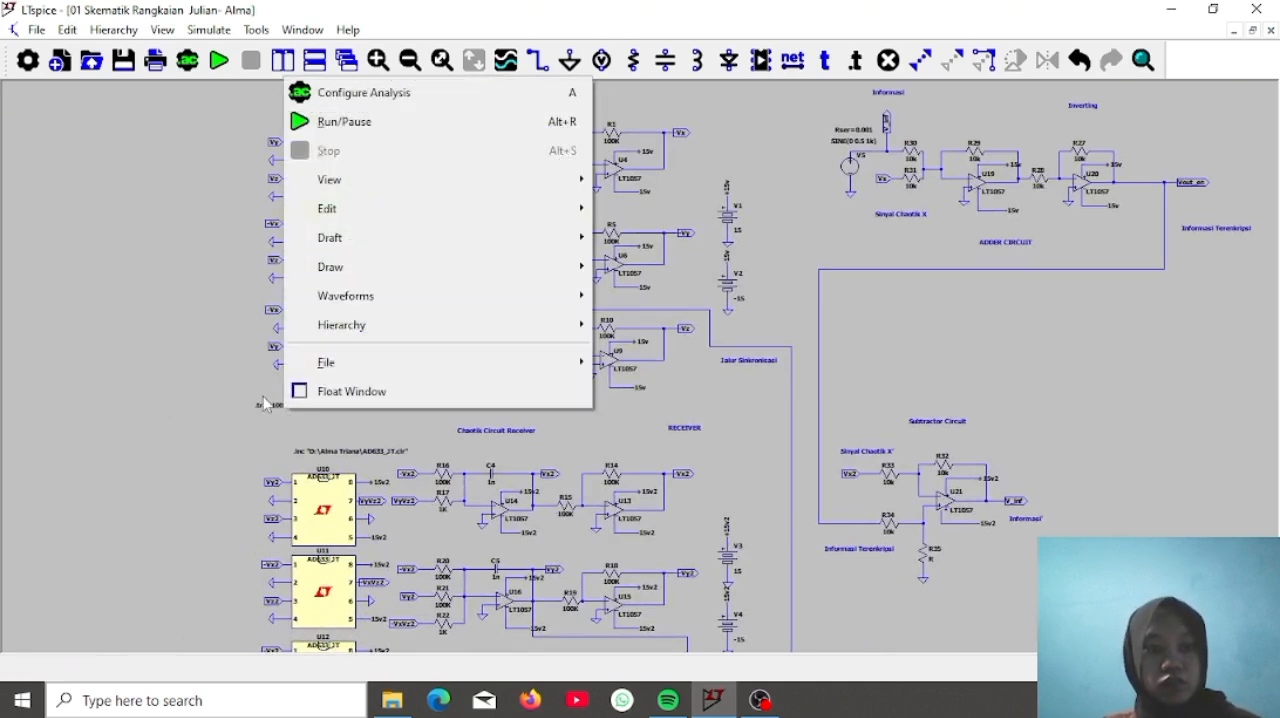
{"action": "left_click", "coordinate": [259, 402]}
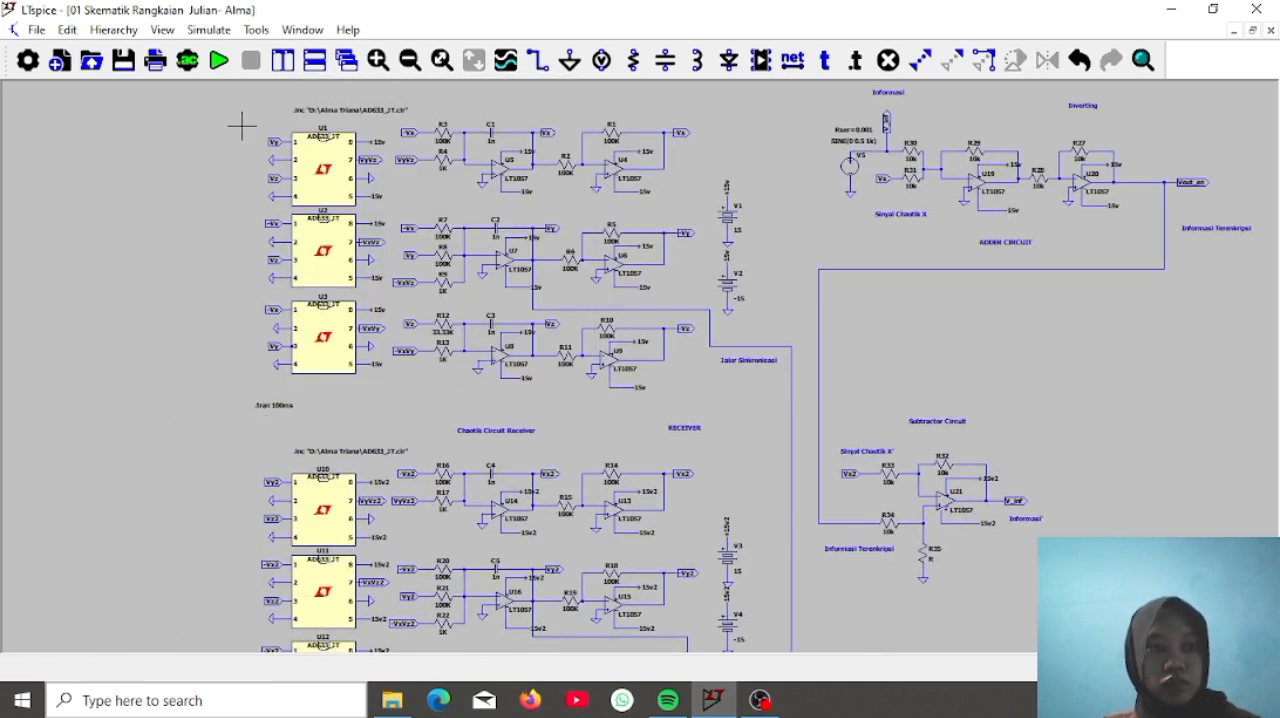
{"action": "left_click", "coordinate": [219, 60]}
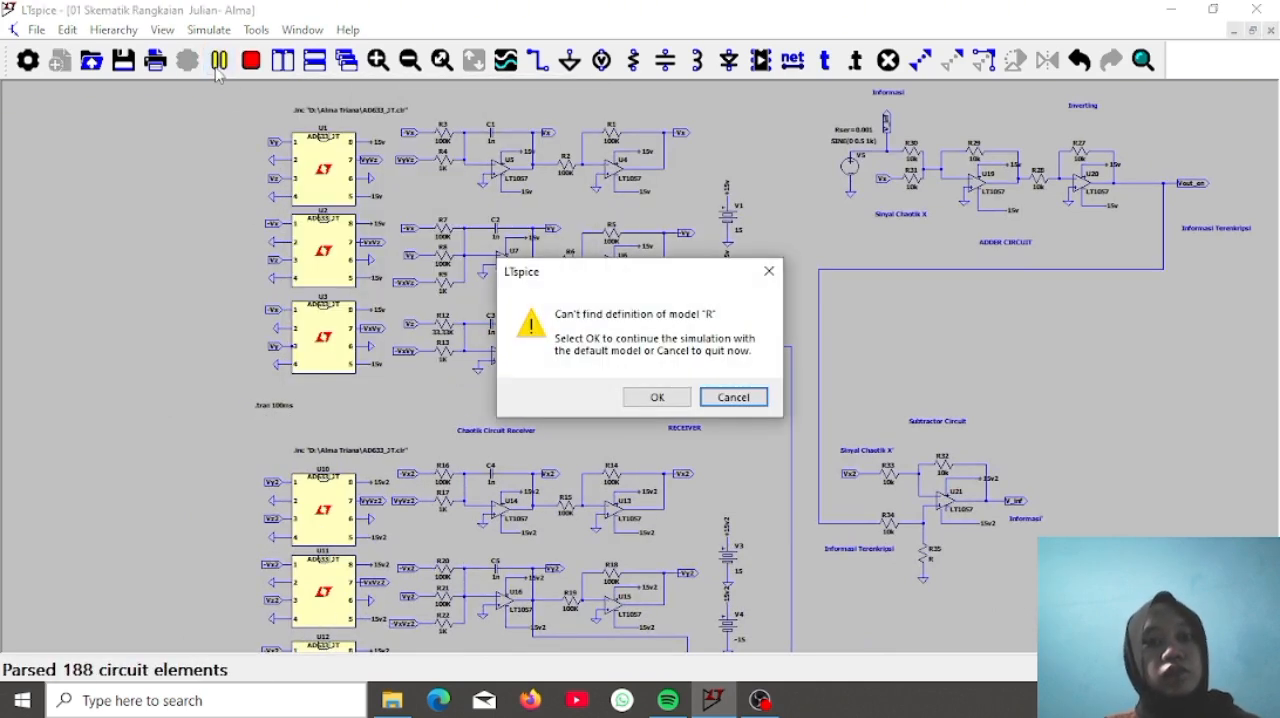
{"action": "left_click", "coordinate": [735, 399]}
{"action": "left_click_drag", "start_coordinate": [1043, 429], "coordinate": [847, 571]}
{"action": "left_click_drag", "start_coordinate": [876, 418], "coordinate": [855, 472]}
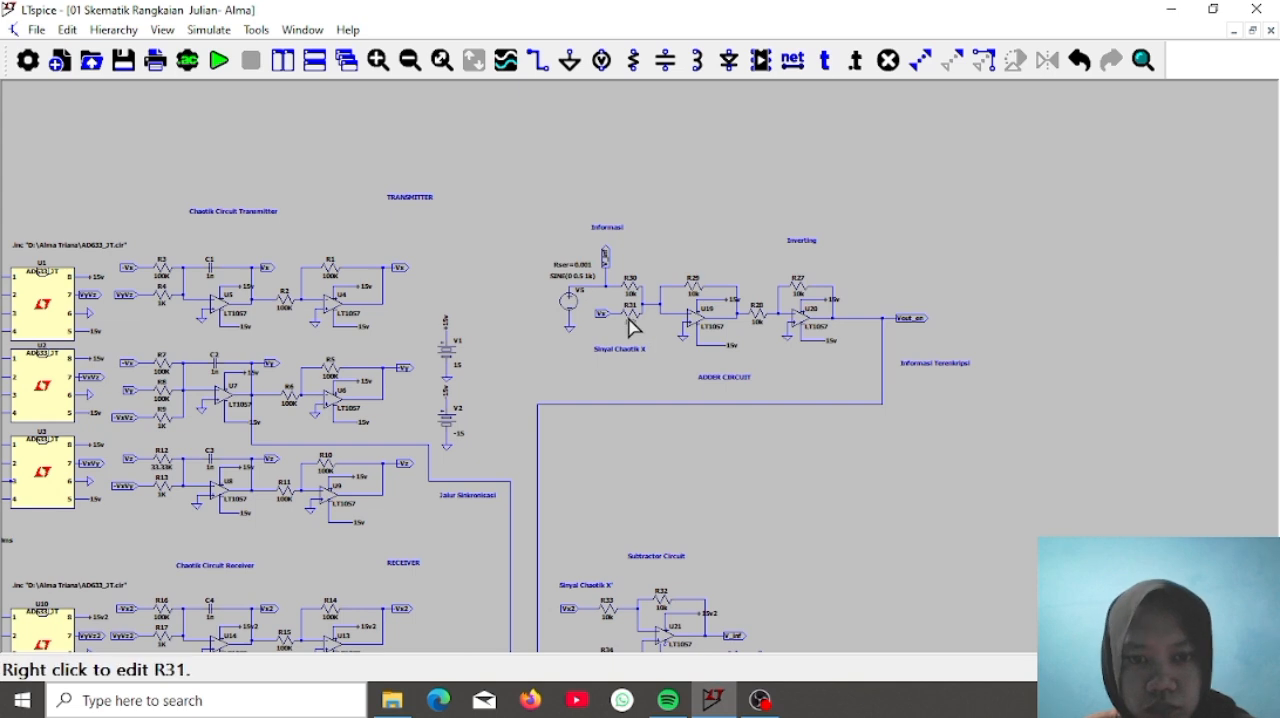
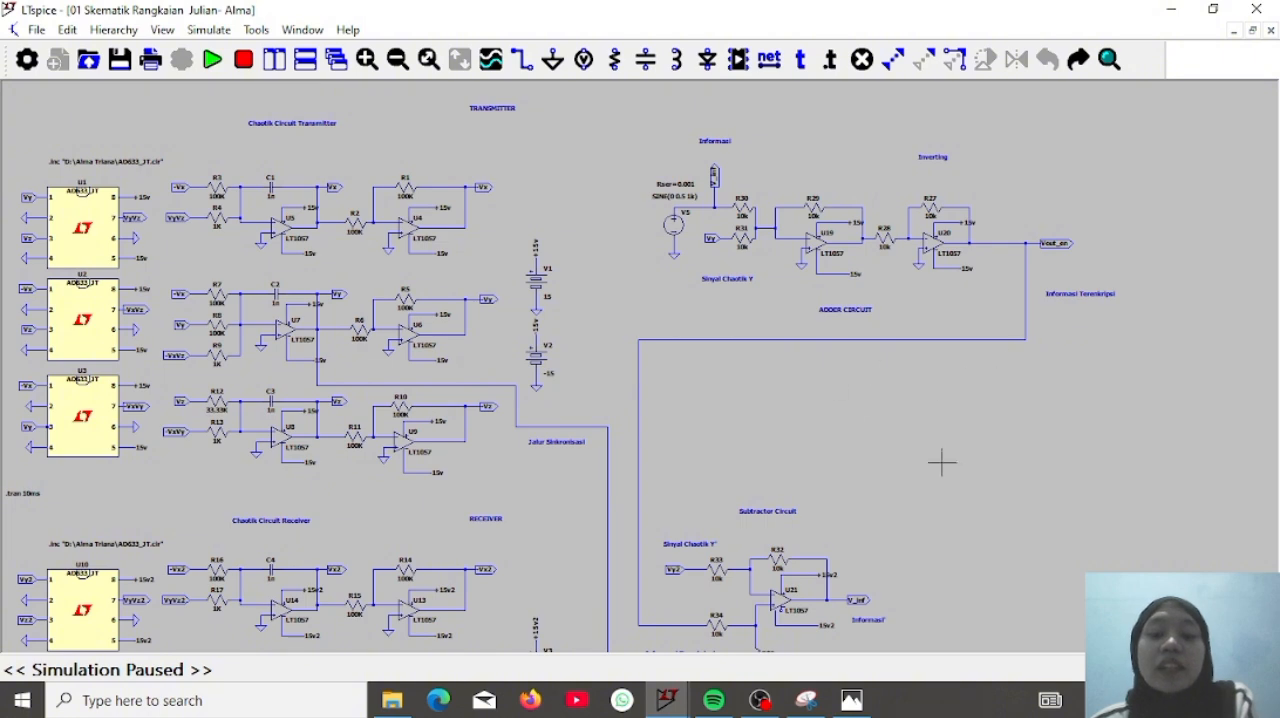
Look over the transmitter, receiver, adder, inverting and subtractor circuits of the completed schematic
{"action": "left_click_drag", "start_coordinate": [942, 462], "coordinate": [943, 268]}
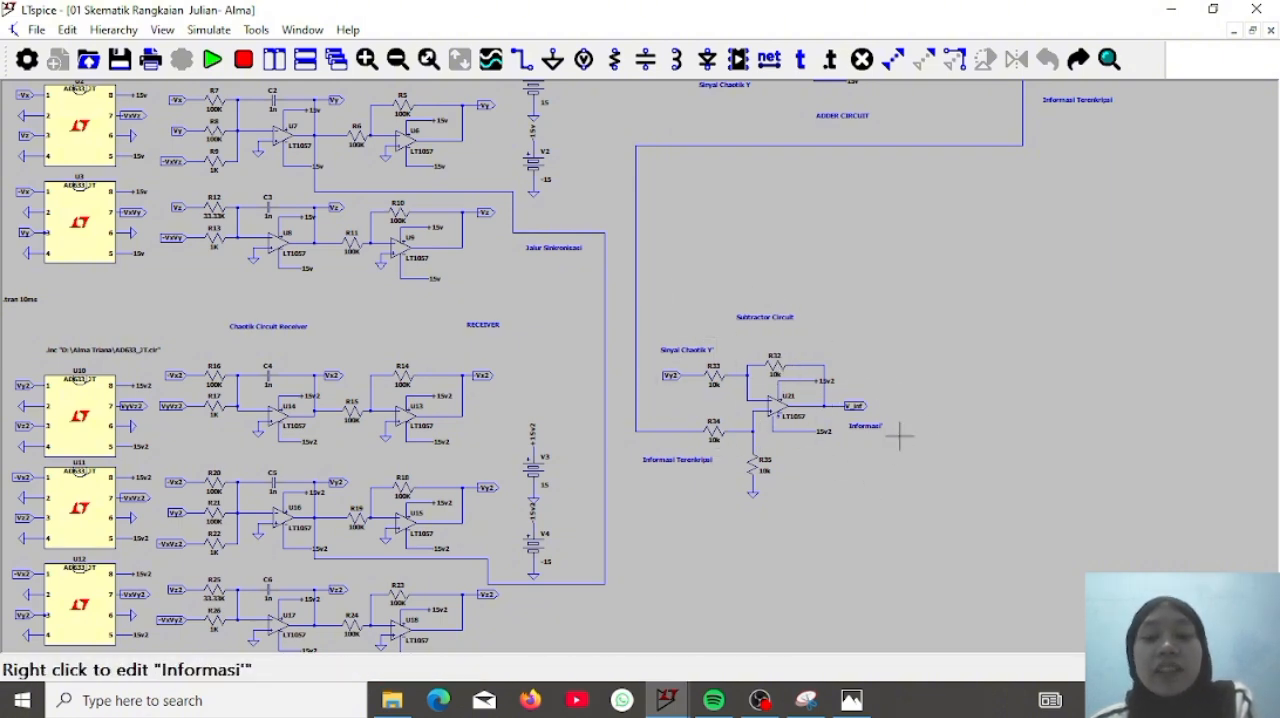
{"action": "left_click_drag", "start_coordinate": [953, 275], "coordinate": [919, 329]}
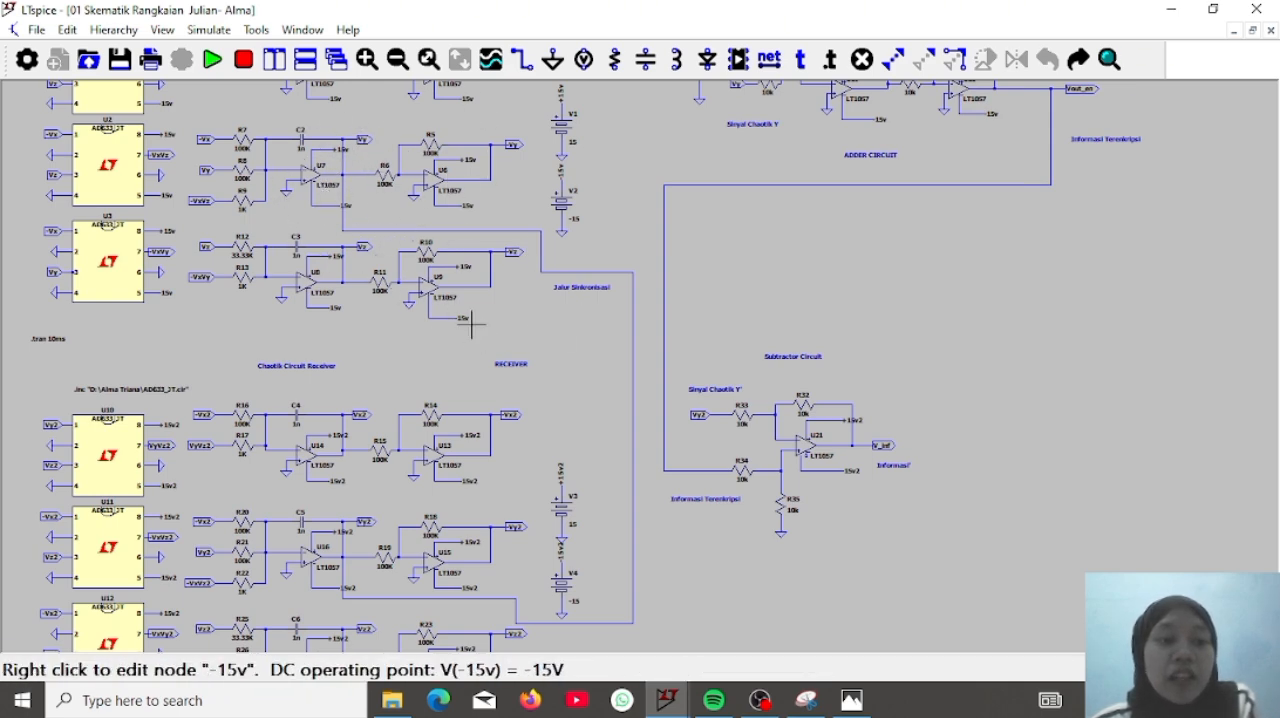
{"action": "left_click_drag", "start_coordinate": [471, 322], "coordinate": [453, 148]}
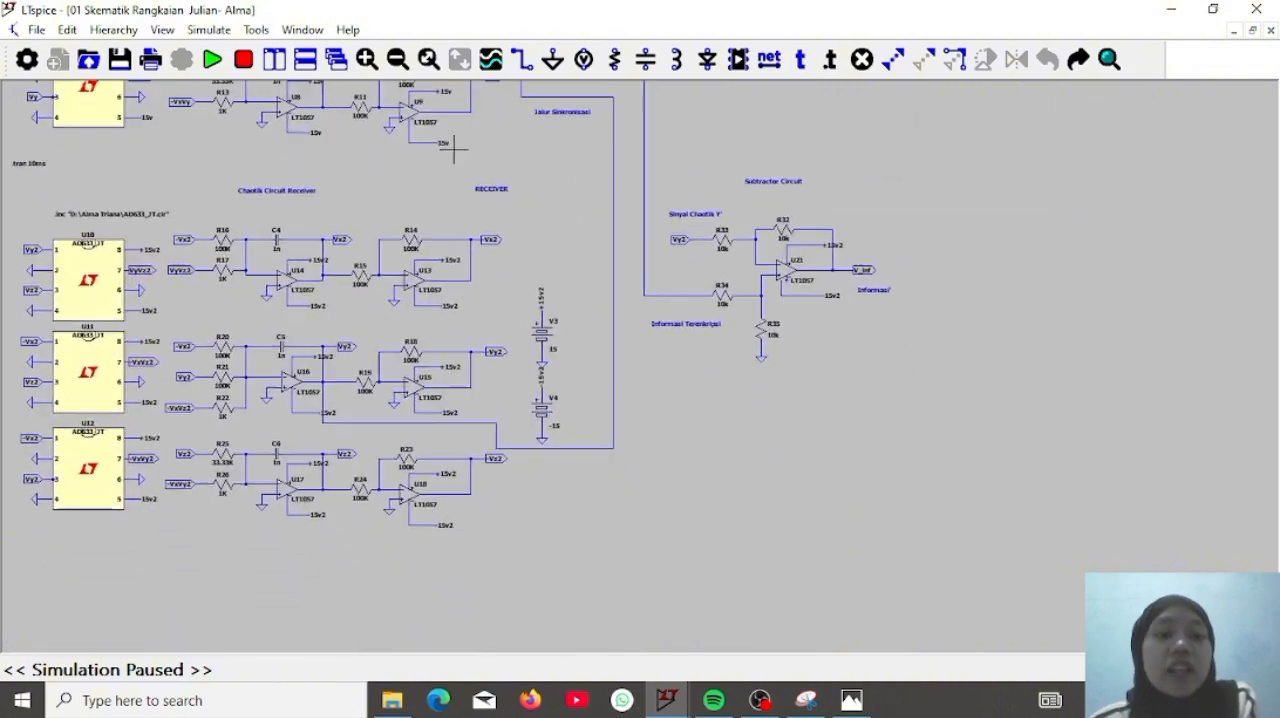
{"action": "left_click_drag", "start_coordinate": [568, 205], "coordinate": [678, 405]}
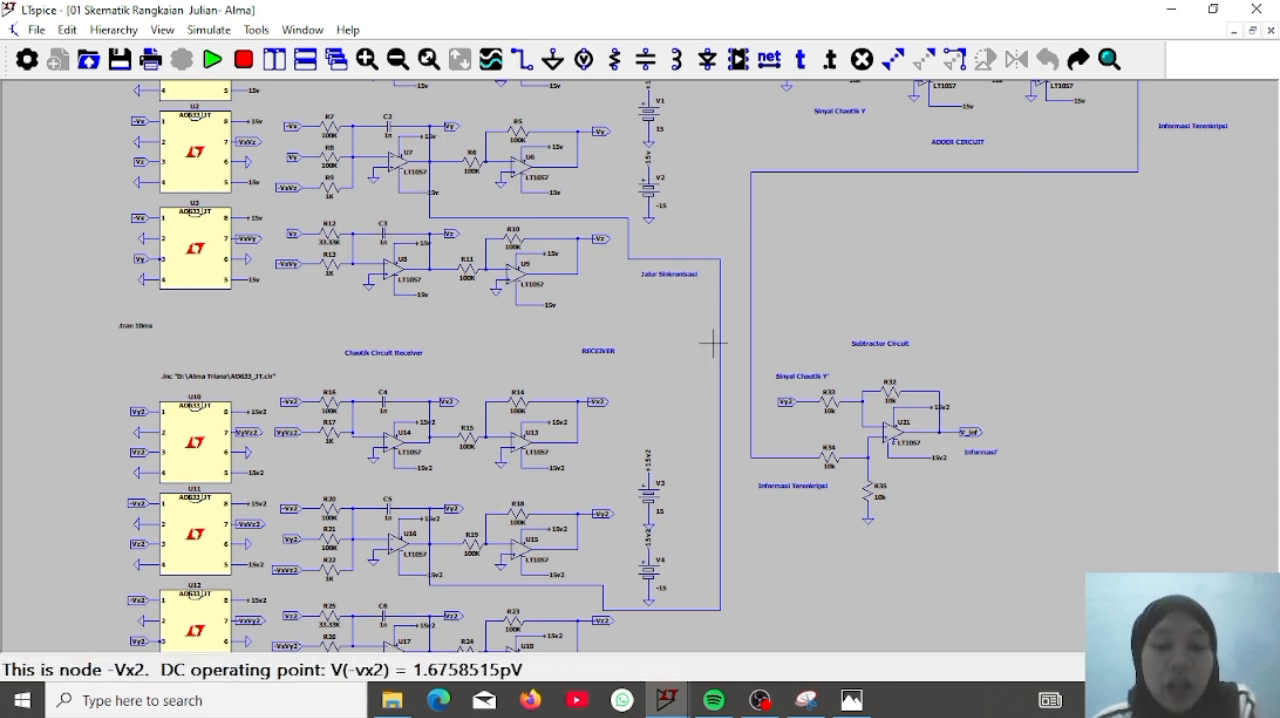
{"action": "left_click_drag", "start_coordinate": [668, 327], "coordinate": [480, 549]}
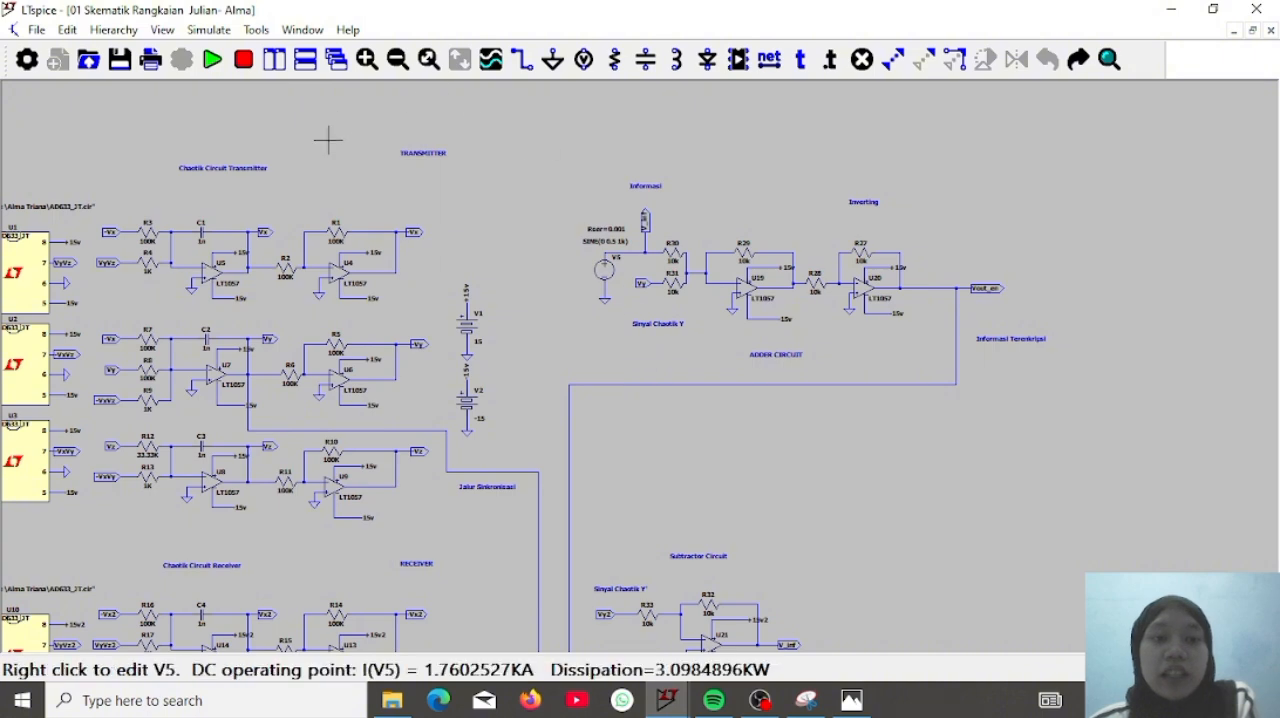
{"action": "left_click_drag", "start_coordinate": [500, 211], "coordinate": [511, 86]}
{"action": "left_click_drag", "start_coordinate": [773, 385], "coordinate": [691, 551]}
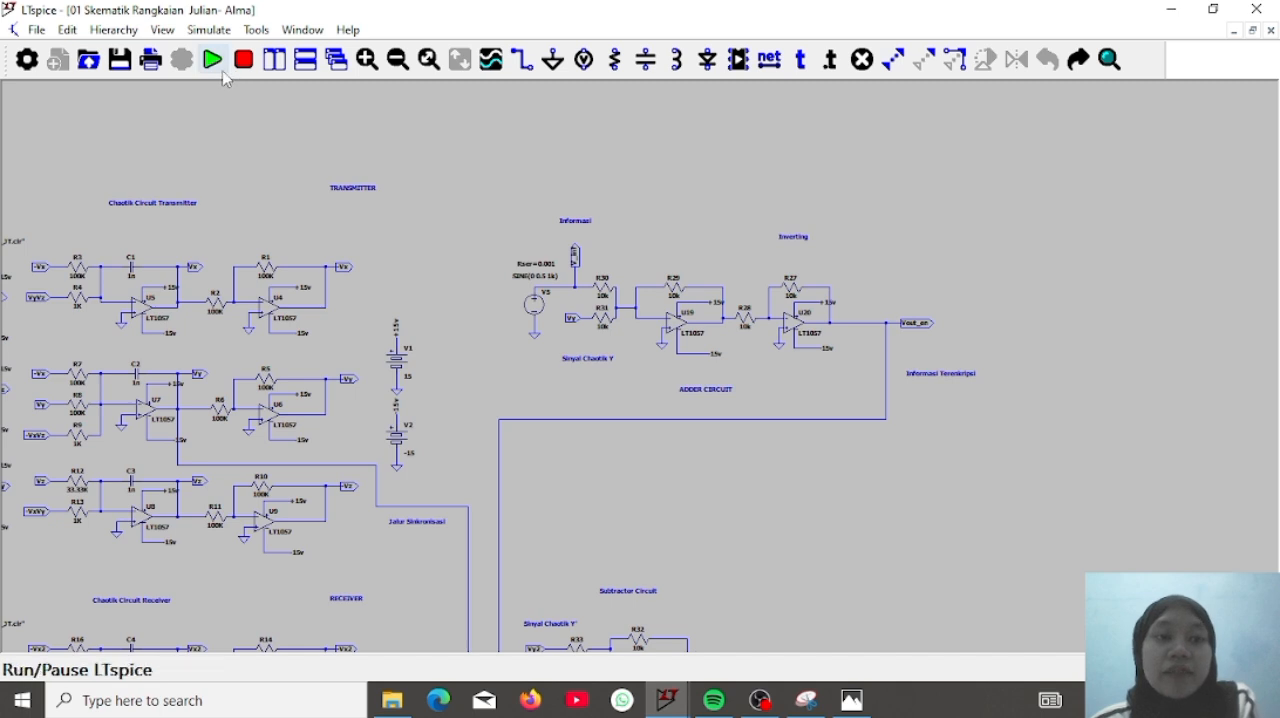
Run the 10 ms transient simulation and plot the information voltage V_inf at the adder circuit's input
{"action": "left_click", "coordinate": [214, 62]}
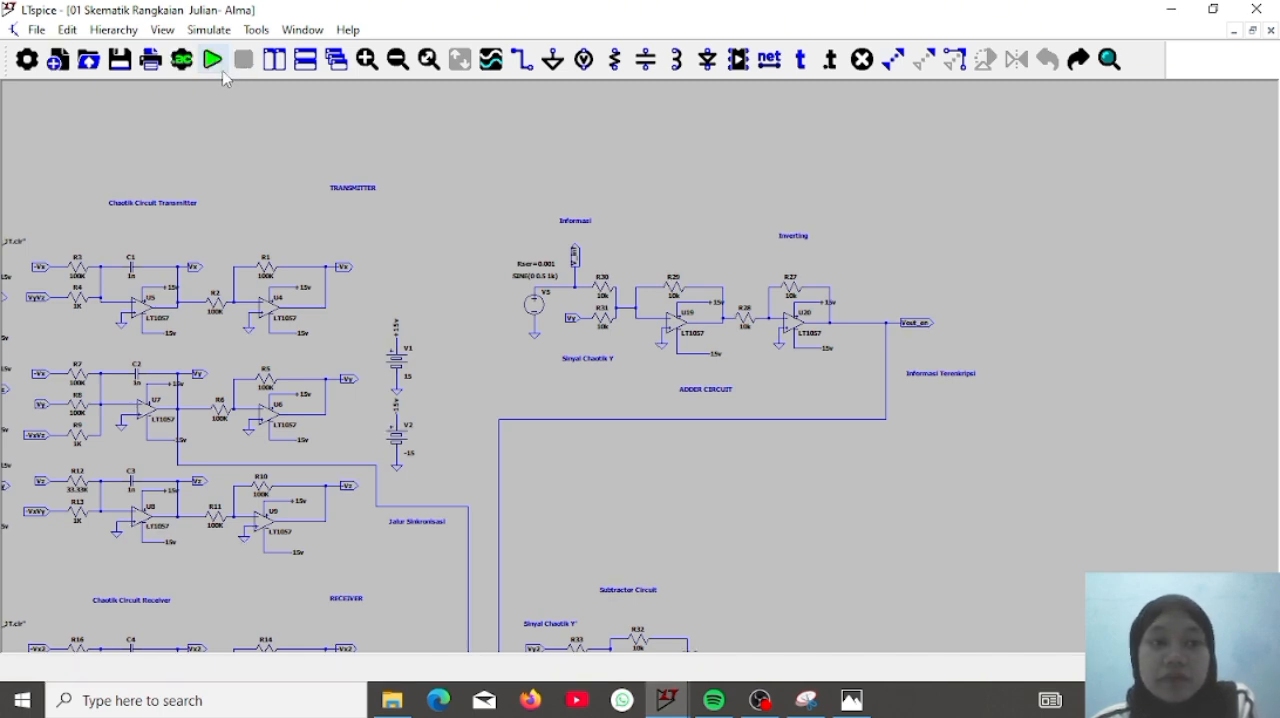
{"action": "left_click", "coordinate": [214, 62]}
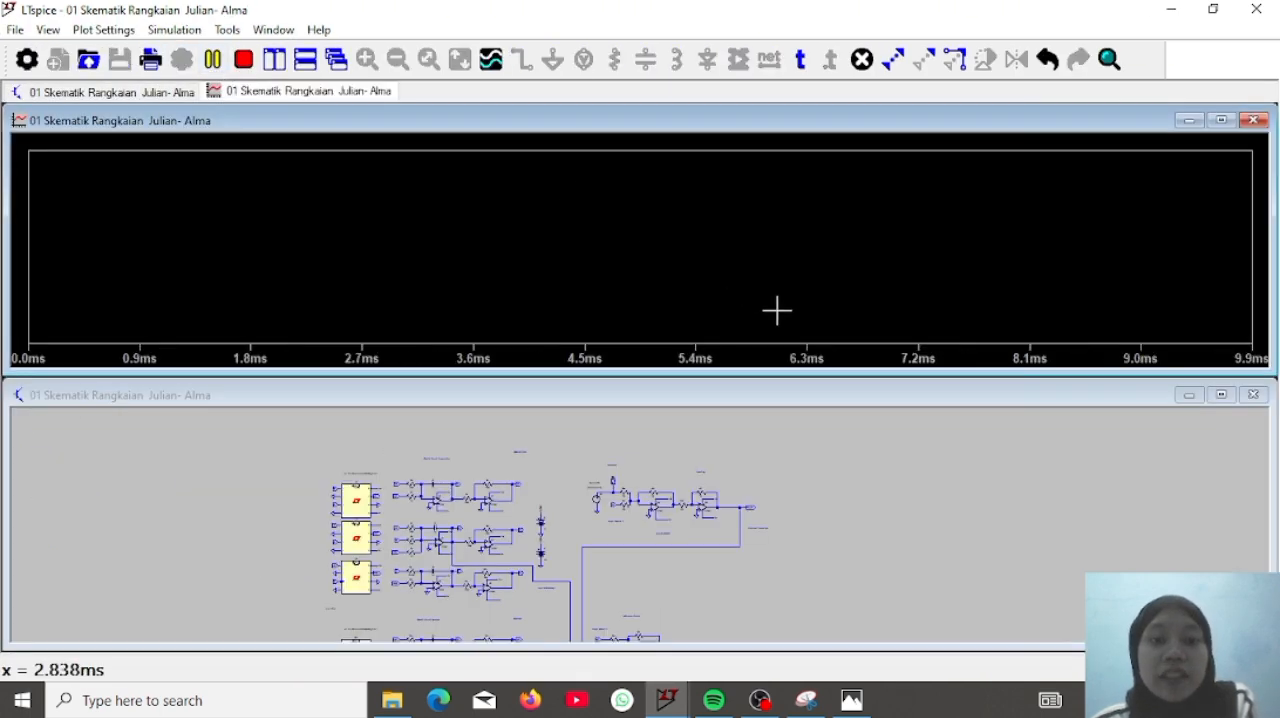
{"action": "left_click", "coordinate": [1029, 467]}
{"action": "scroll", "coordinate": [797, 500], "scroll_direction": "down", "scroll_amount": 2}
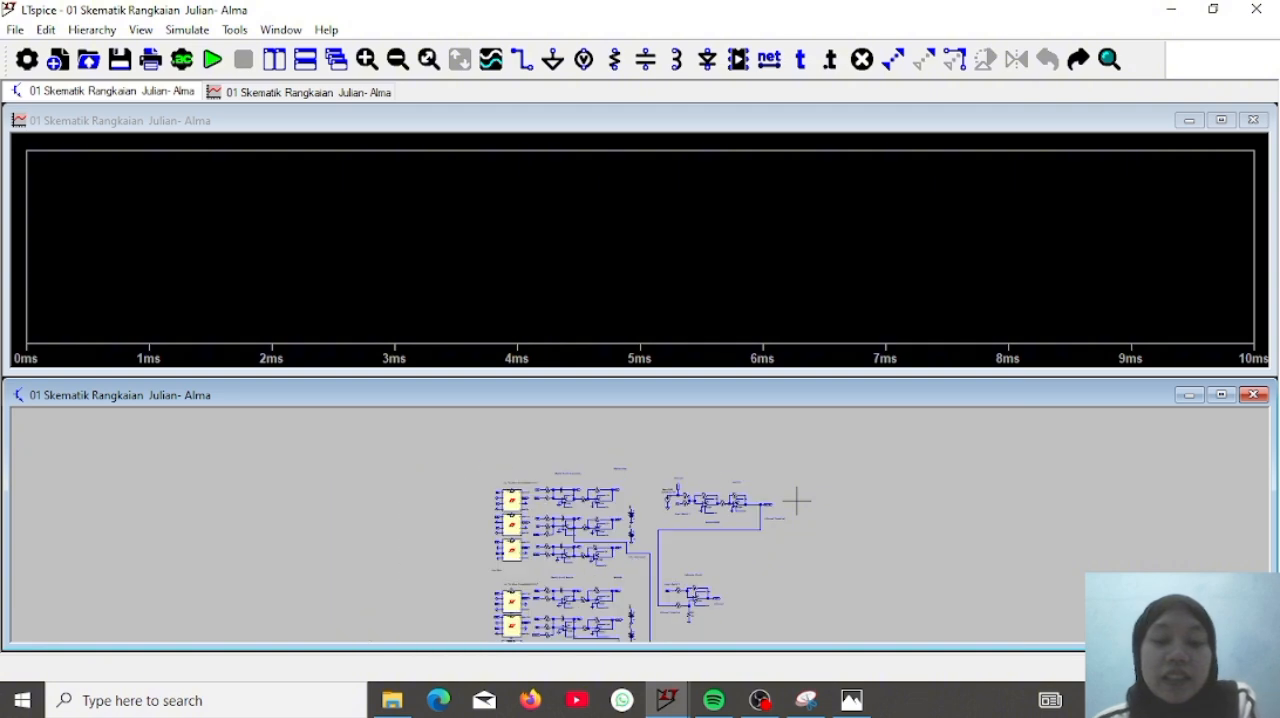
{"action": "scroll", "coordinate": [797, 500], "scroll_direction": "up", "scroll_amount": 4}
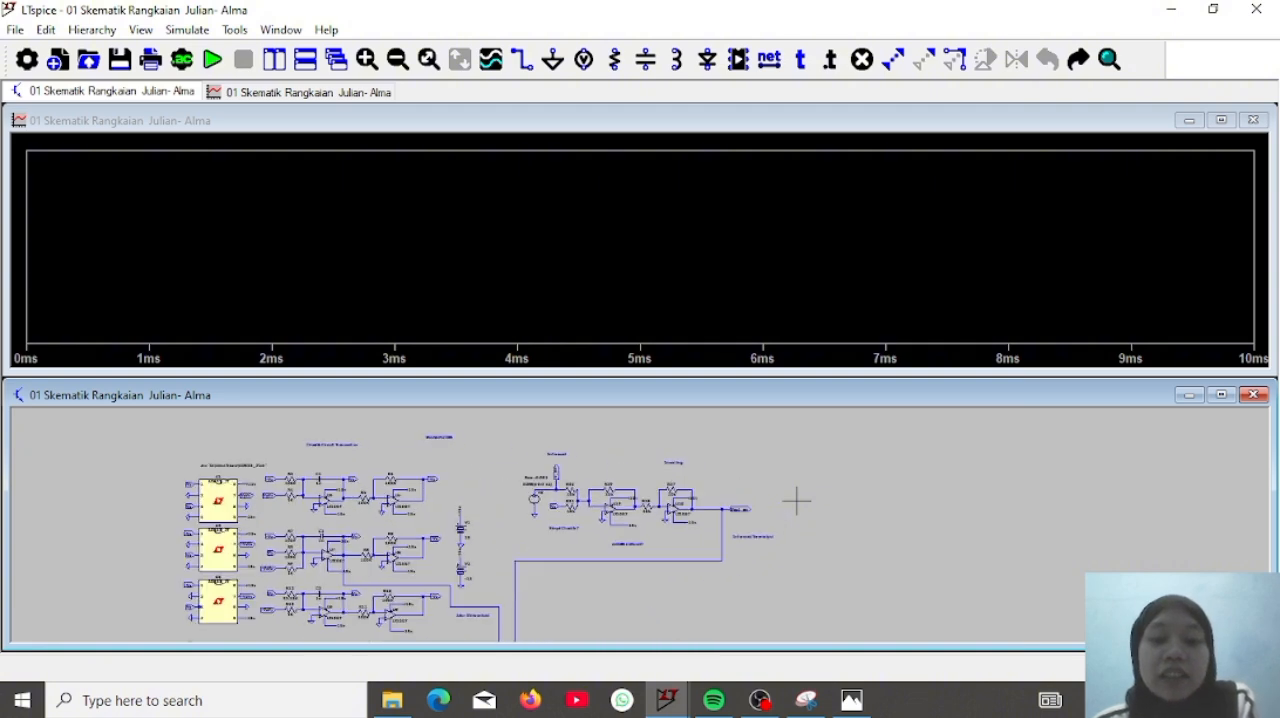
{"action": "scroll", "coordinate": [797, 500], "scroll_direction": "up", "scroll_amount": 1}
{"action": "scroll", "coordinate": [855, 520], "scroll_direction": "up", "scroll_amount": 3}
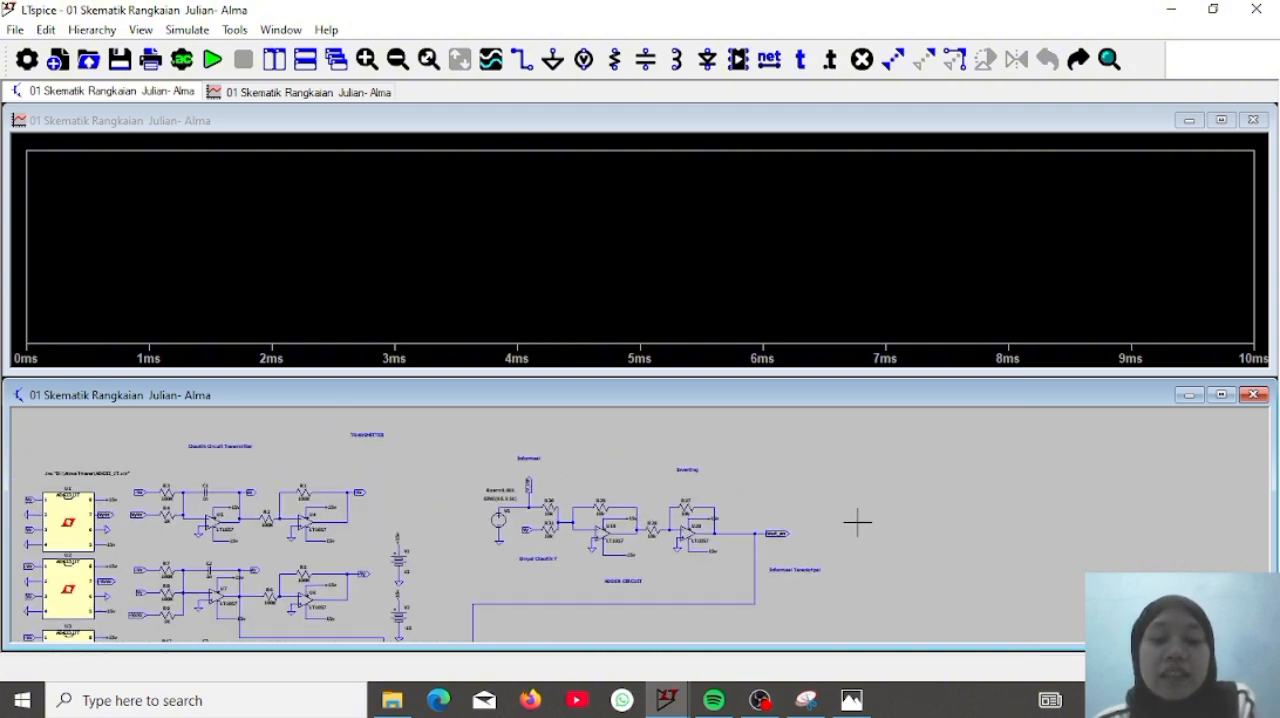
{"action": "left_click_drag", "start_coordinate": [699, 476], "coordinate": [707, 475]}
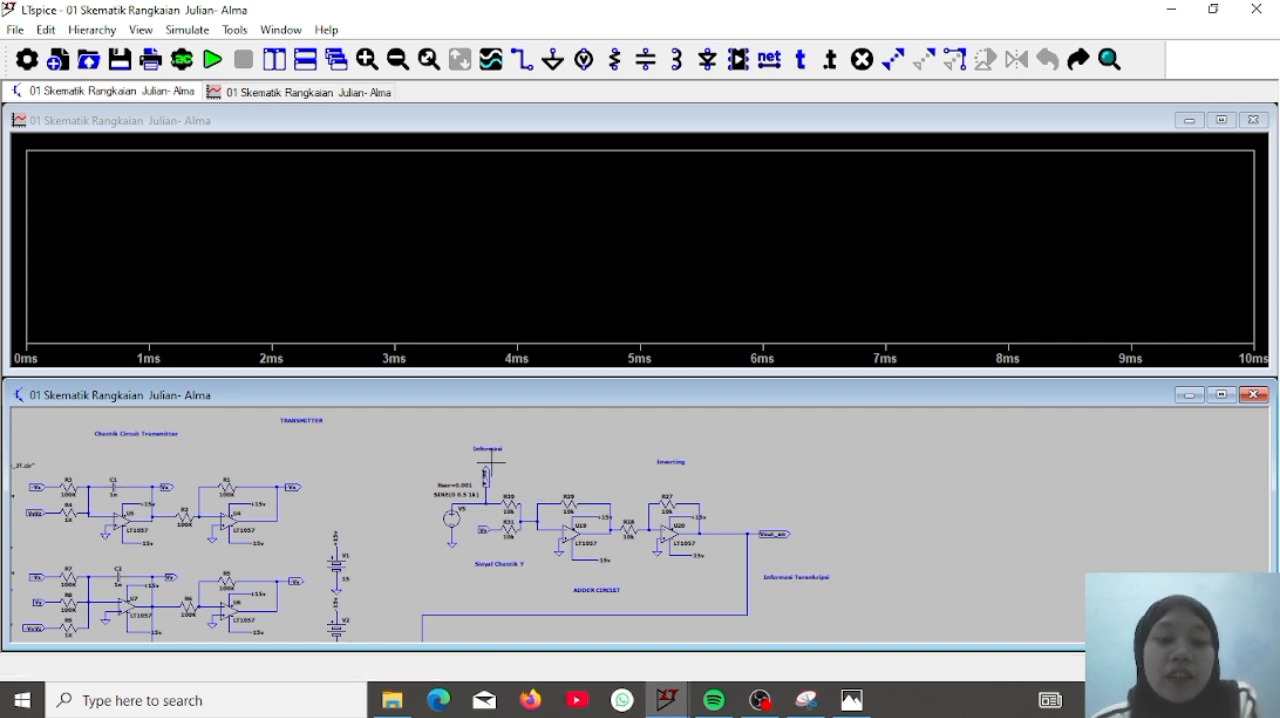
{"action": "left_click", "coordinate": [486, 494]}
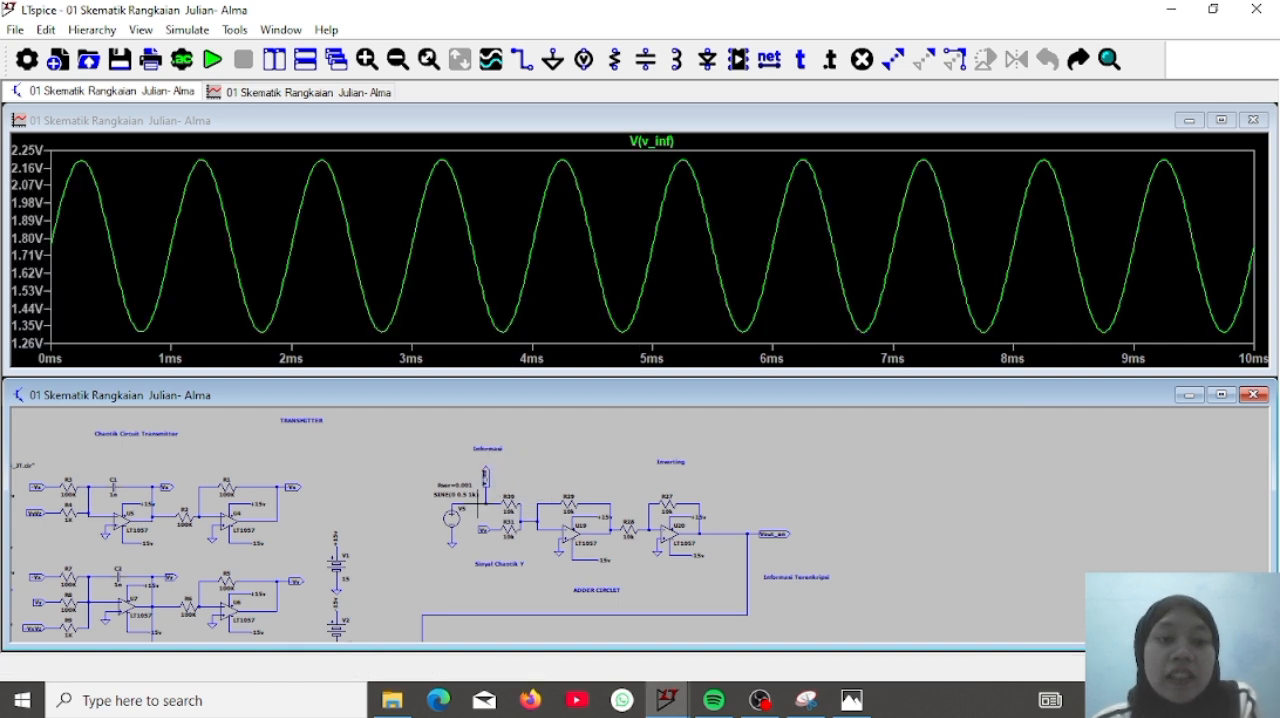
Add a plot pane above the V_inf trace and plot the chaotic signal at the adder's Vy input in it
{"action": "right_click", "coordinate": [583, 257]}
{"action": "left_click", "coordinate": [629, 292]}
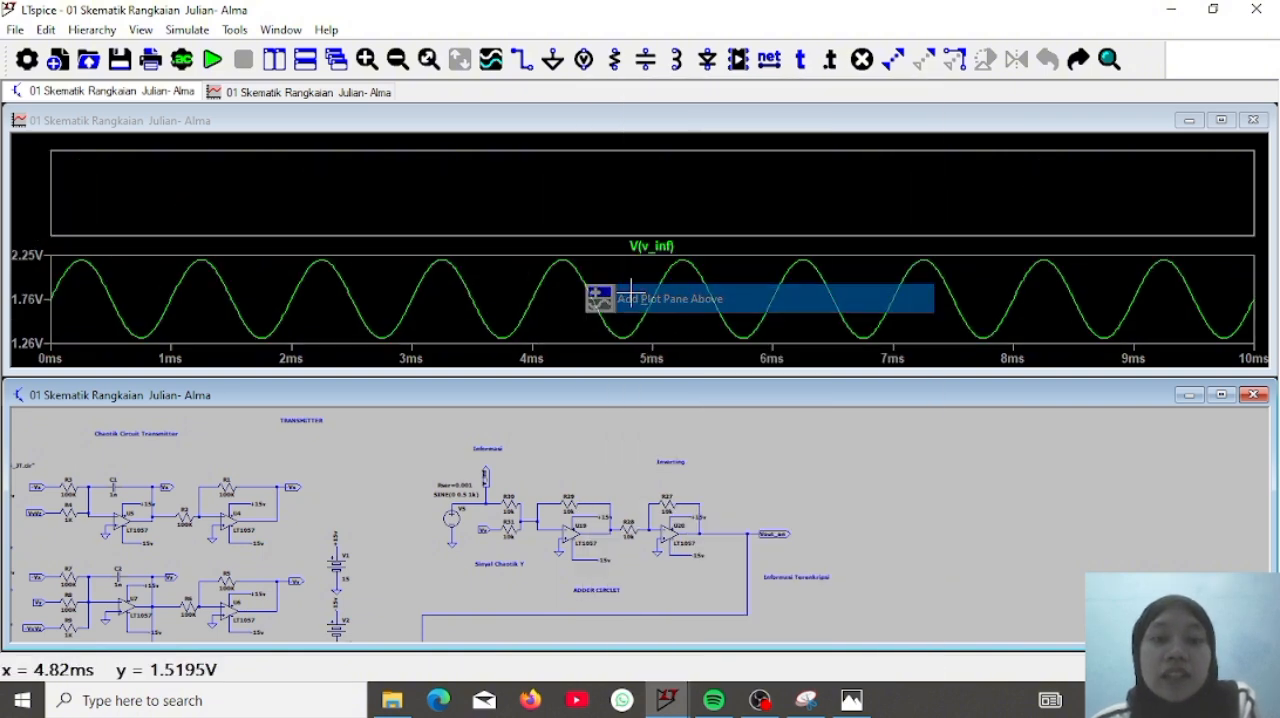
{"action": "left_click", "coordinate": [596, 192]}
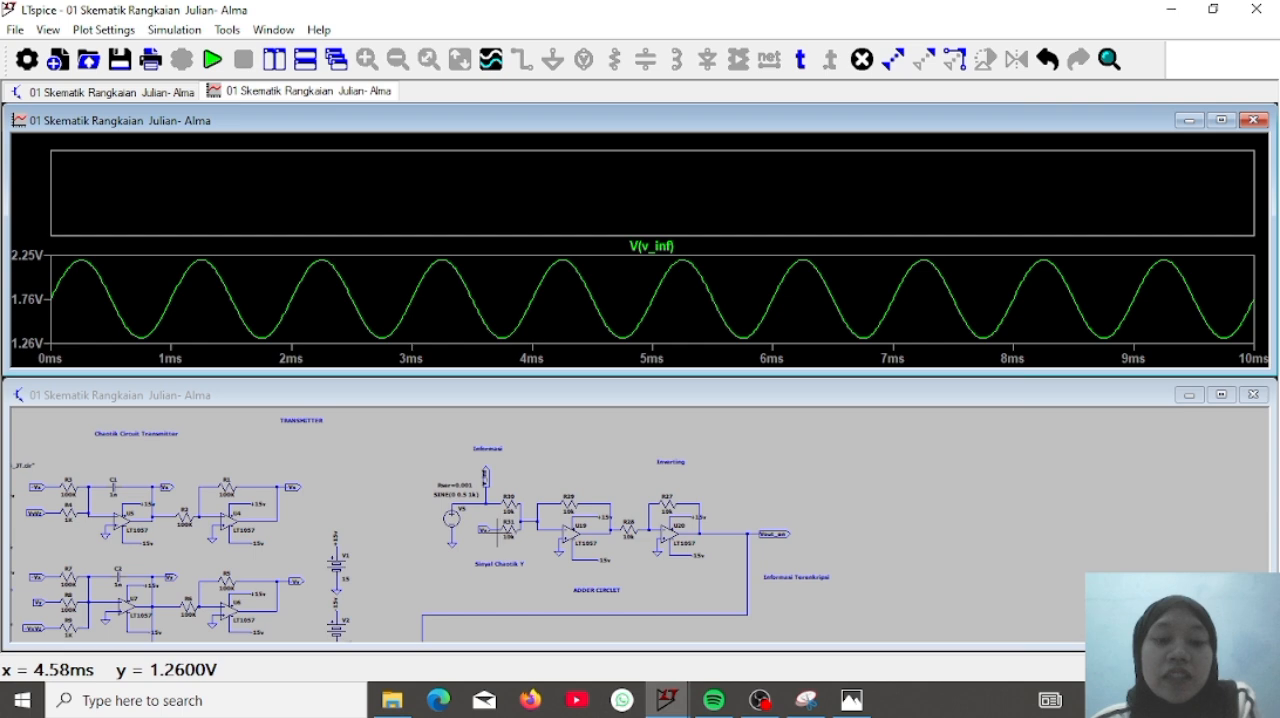
{"action": "left_click", "coordinate": [497, 530]}
{"action": "left_click", "coordinate": [513, 513]}
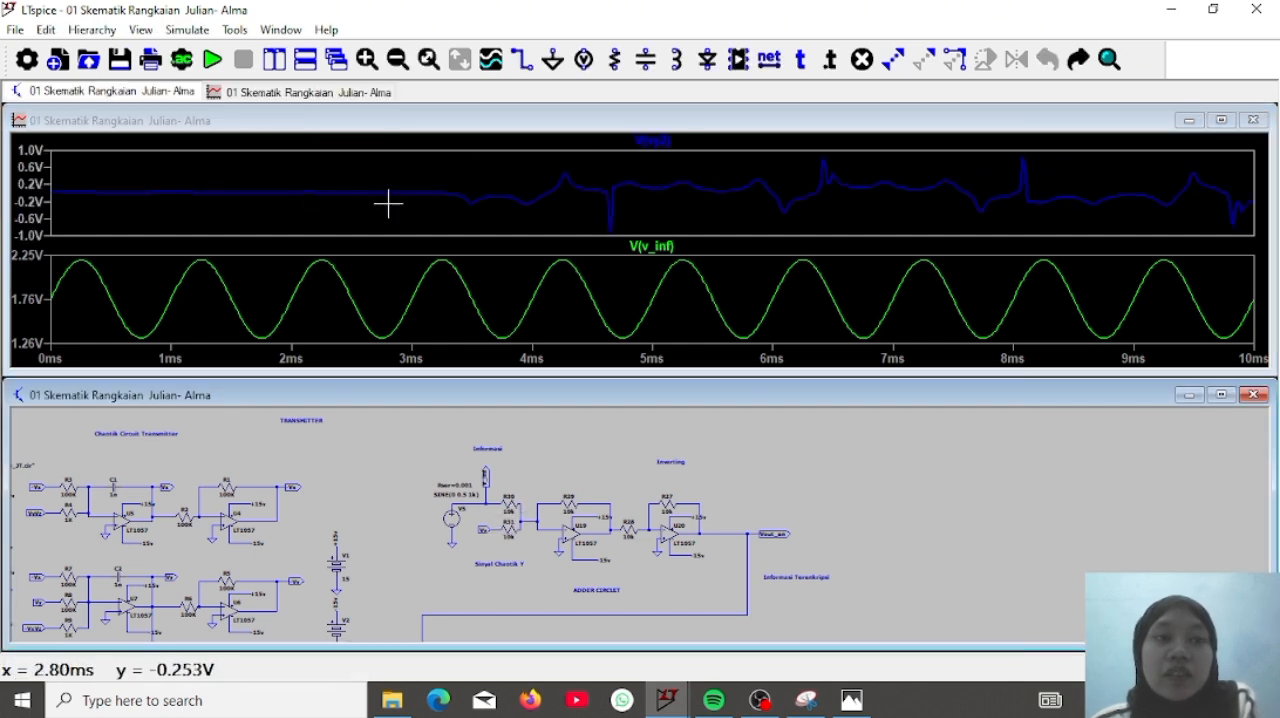
Add another plot pane above the existing ones and plot the encrypted output Vout_en in it
{"action": "right_click", "coordinate": [551, 174]}
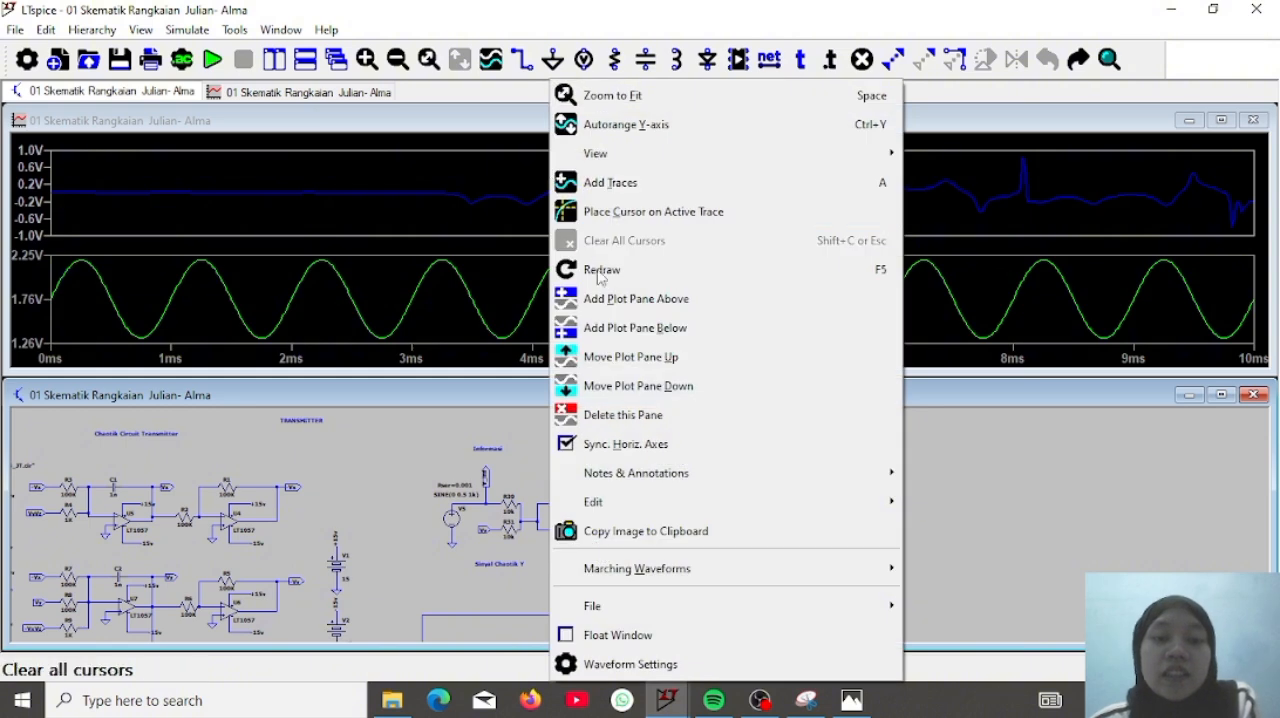
{"action": "left_click", "coordinate": [605, 298]}
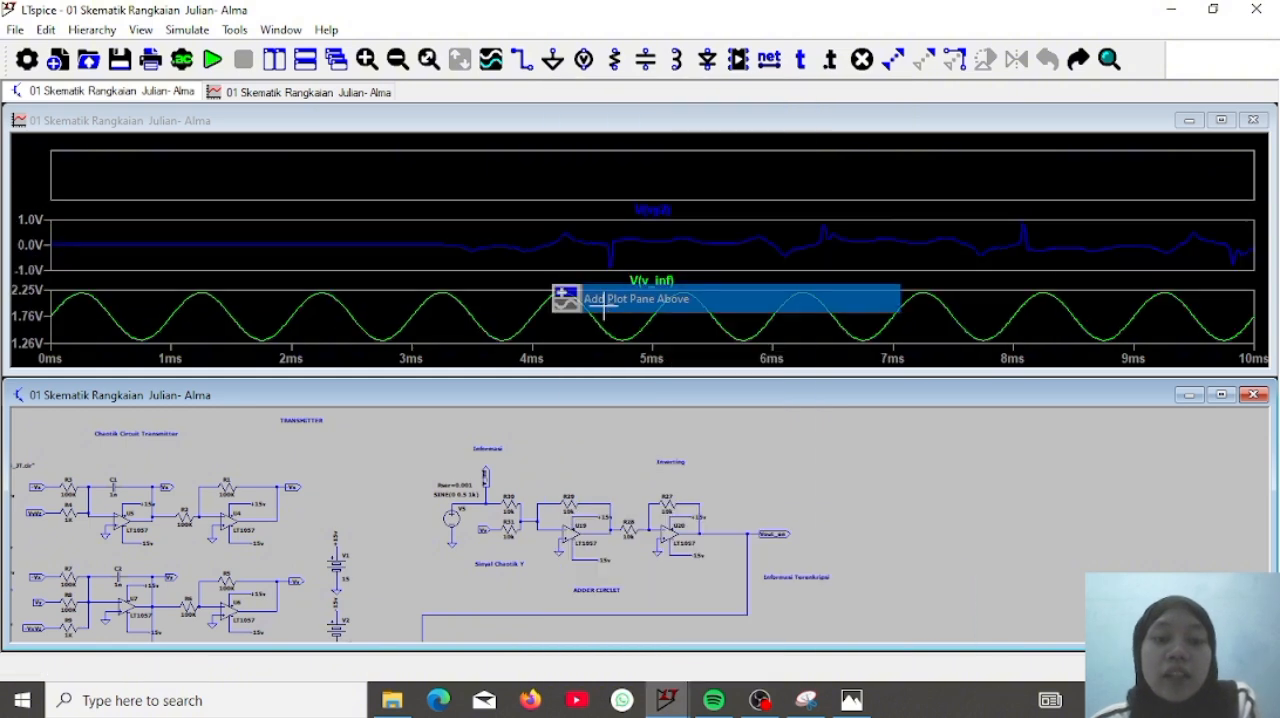
{"action": "left_click", "coordinate": [730, 185]}
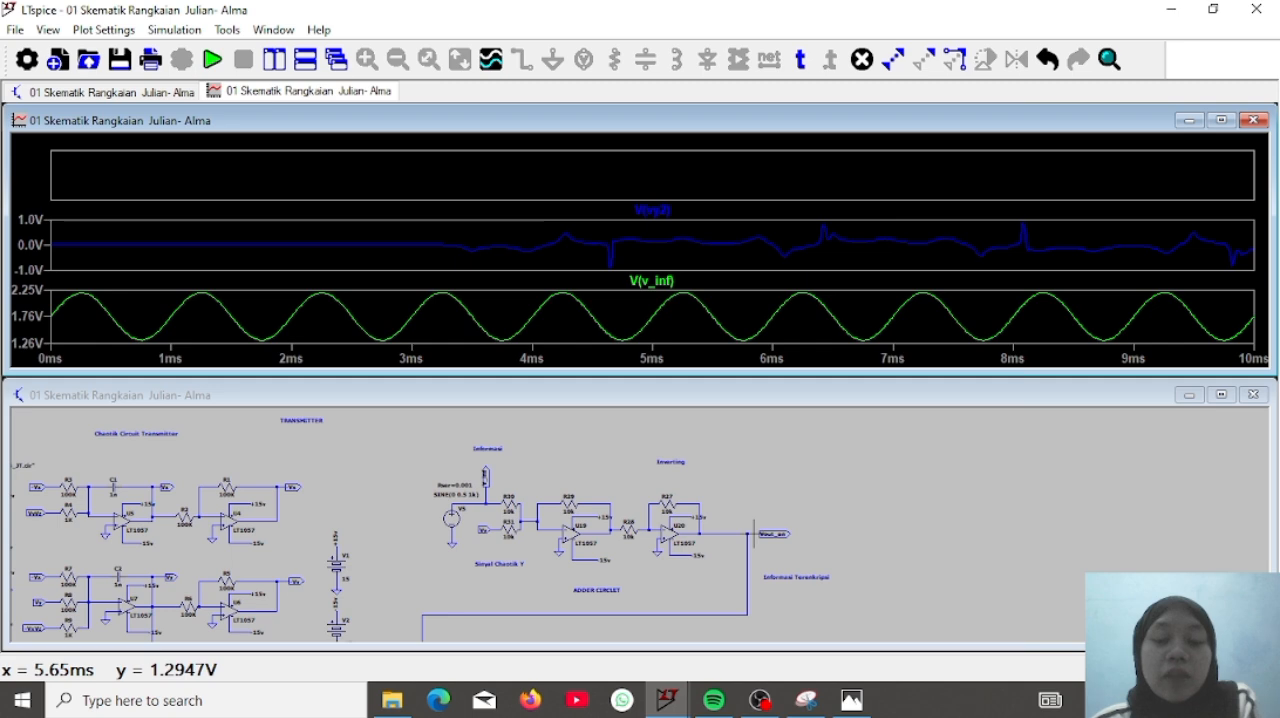
{"action": "left_click", "coordinate": [755, 533]}
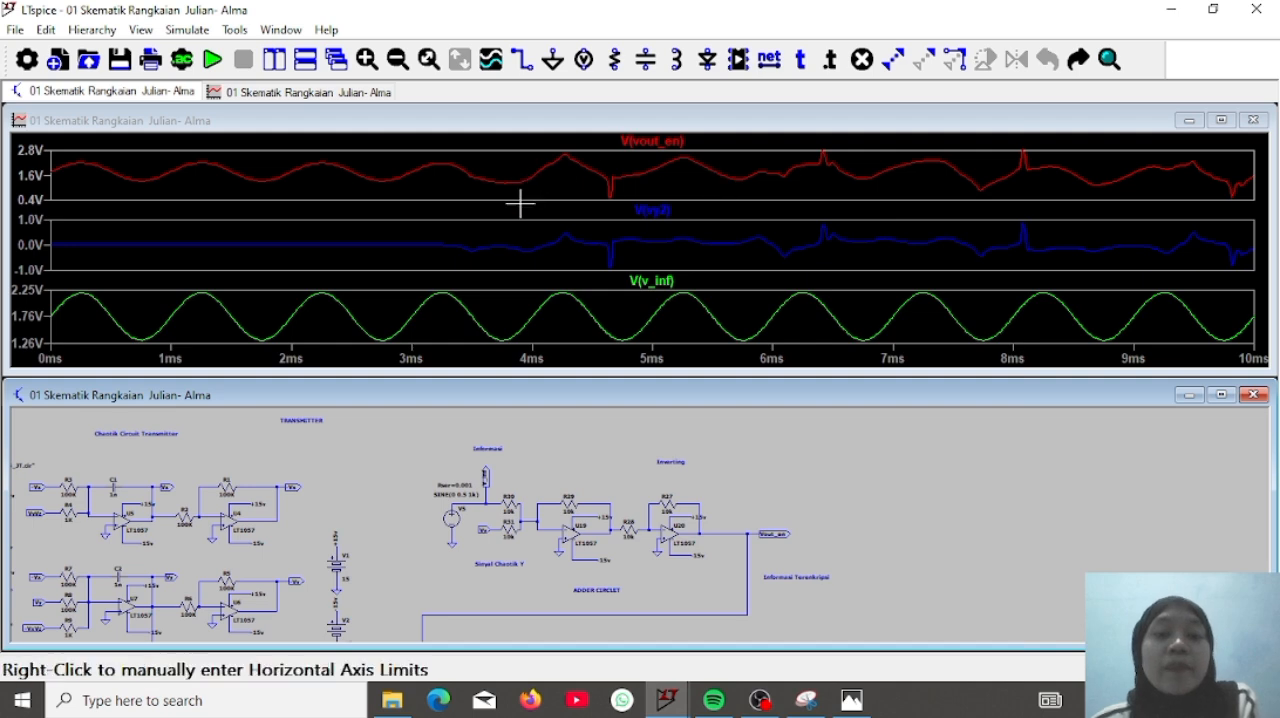
Add an empty plot pane directly above the pane of the chaotic Vy signal
{"action": "left_click_drag", "start_coordinate": [883, 466], "coordinate": [925, 551]}
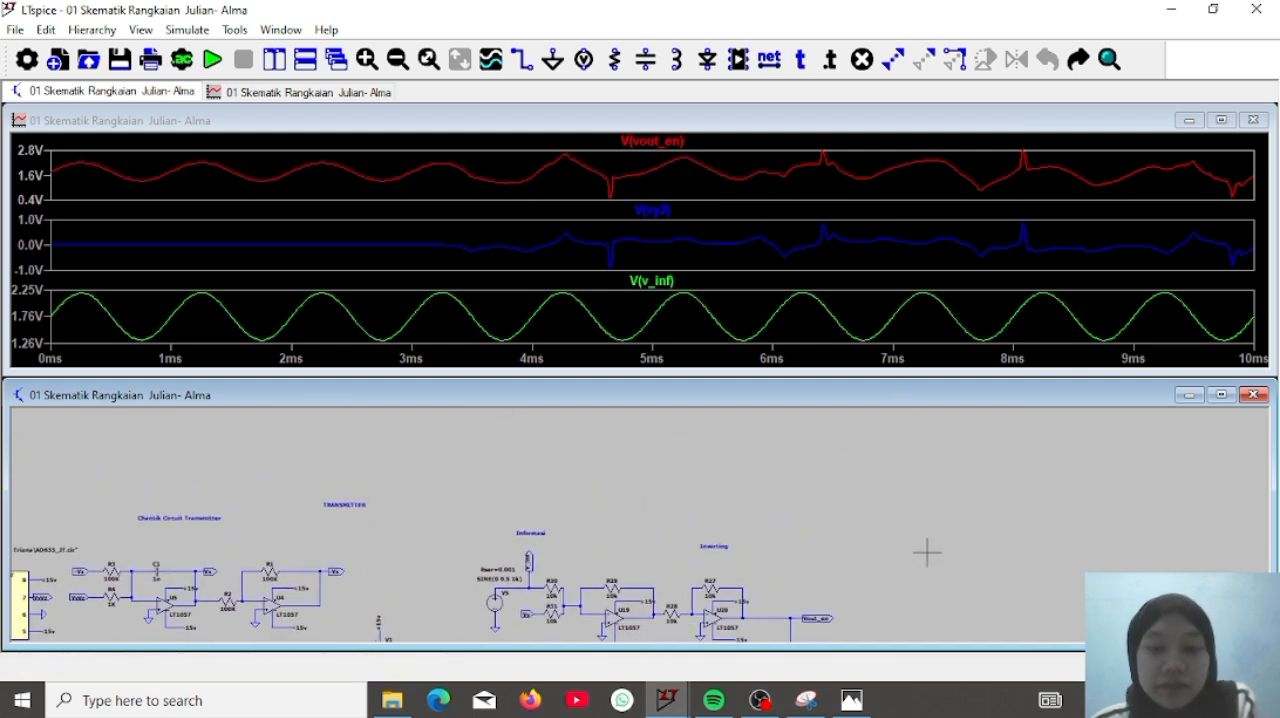
{"action": "right_click", "coordinate": [877, 228]}
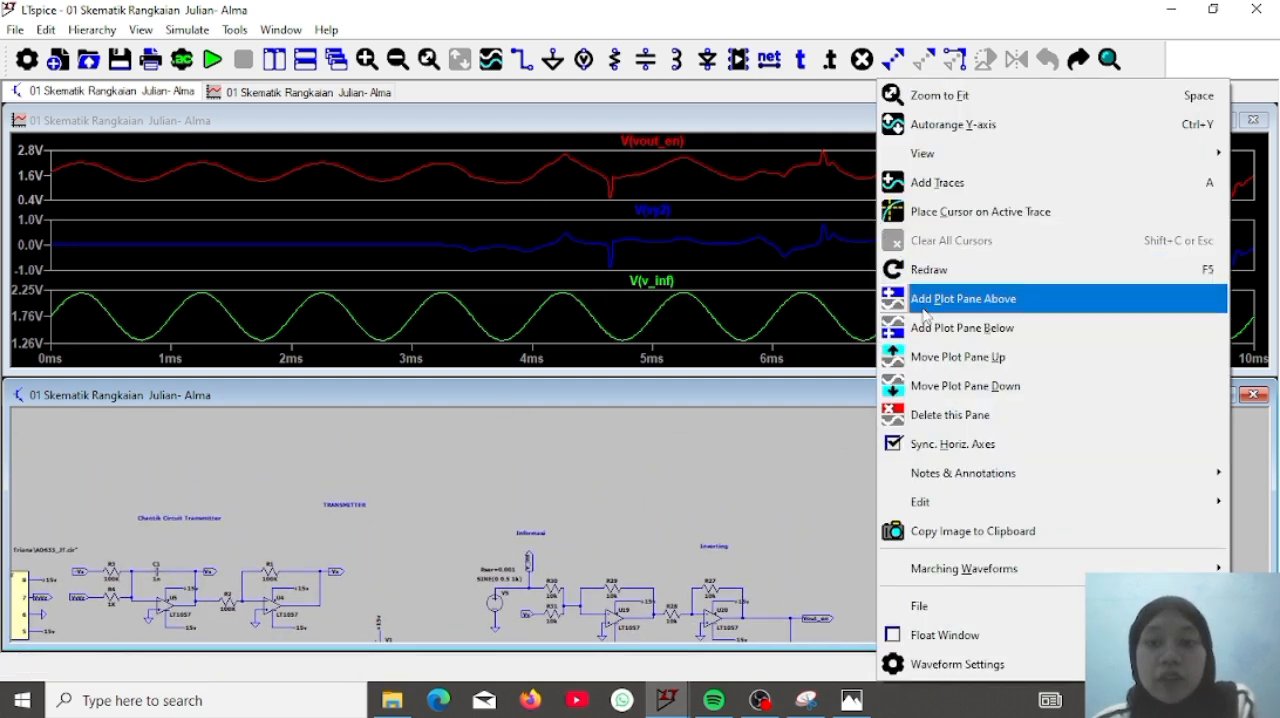
{"action": "left_click", "coordinate": [923, 305]}
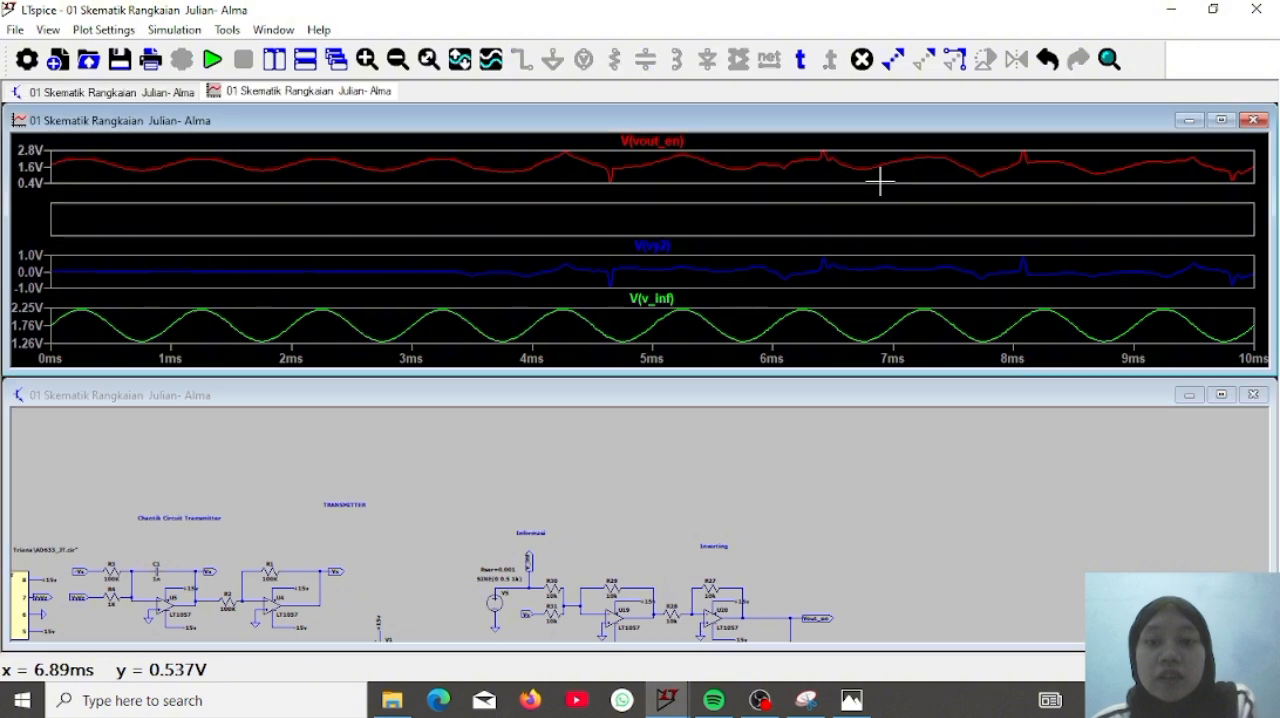
Delete the plot panes holding the Vout_en, chaotic Vy and V_inf traces, keeping only the empty pane
{"action": "right_click", "coordinate": [875, 175]}
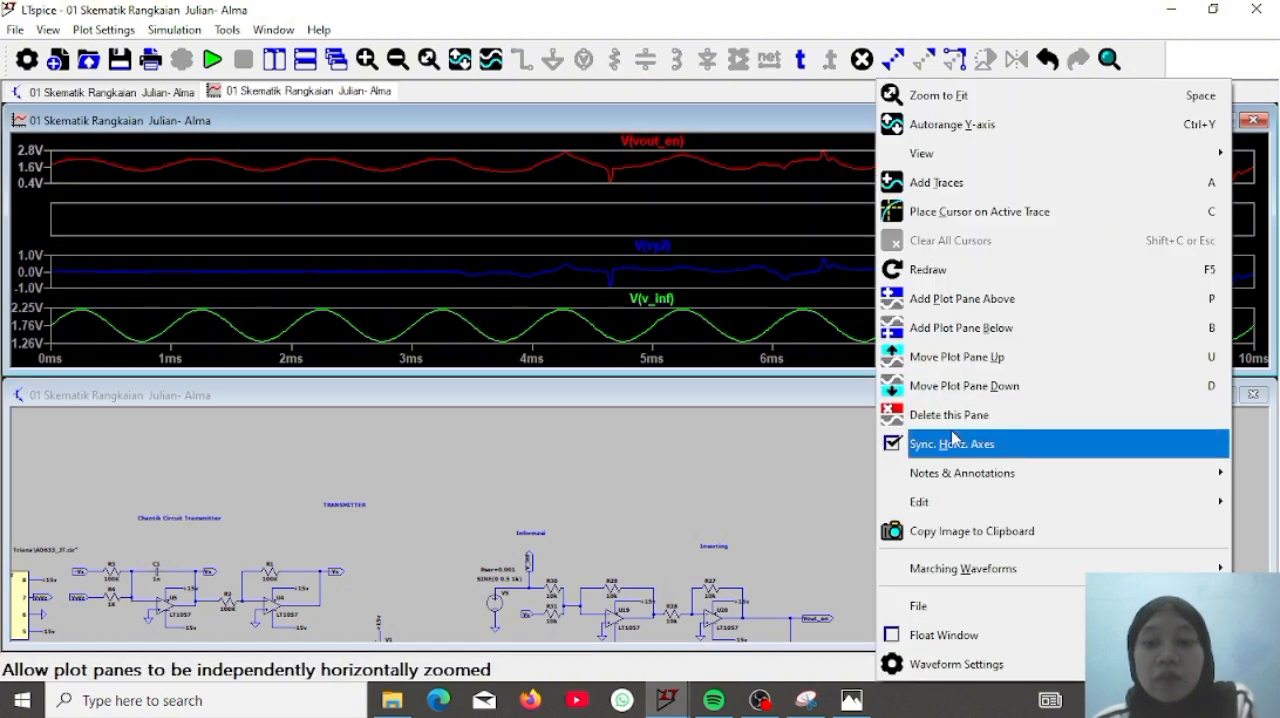
{"action": "left_click", "coordinate": [940, 414]}
{"action": "right_click", "coordinate": [869, 235]}
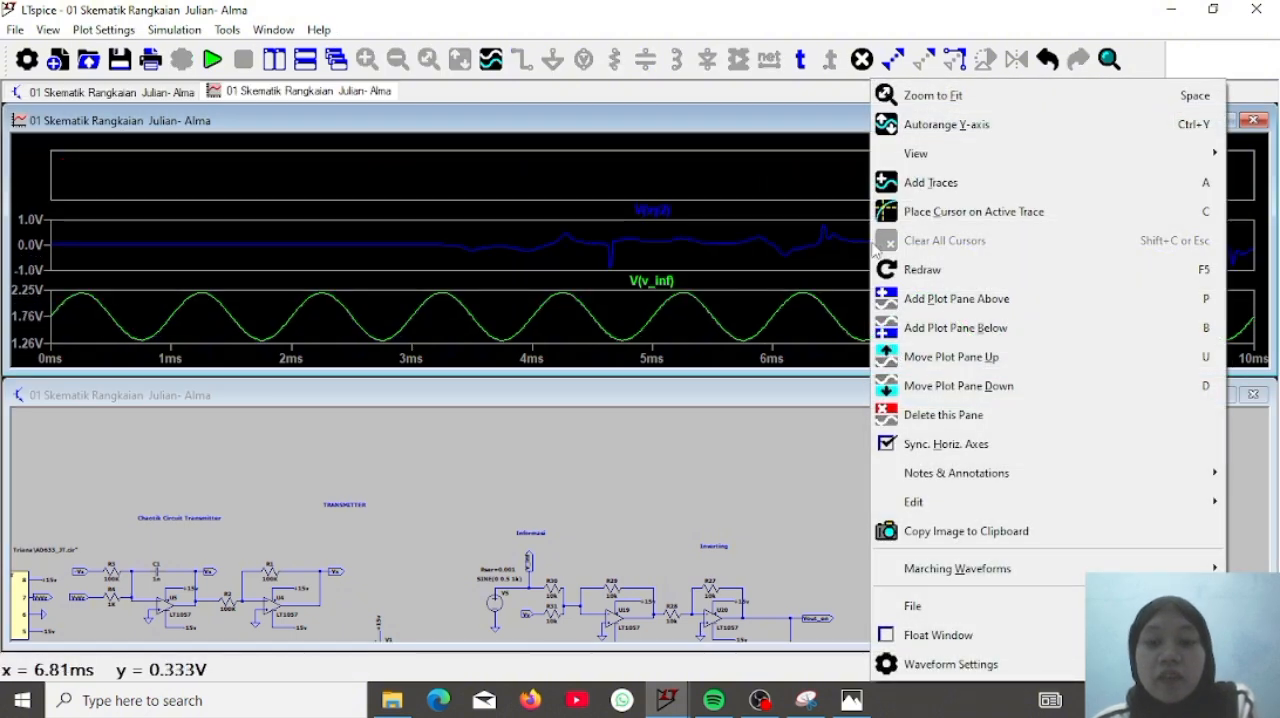
{"action": "left_click", "coordinate": [916, 416]}
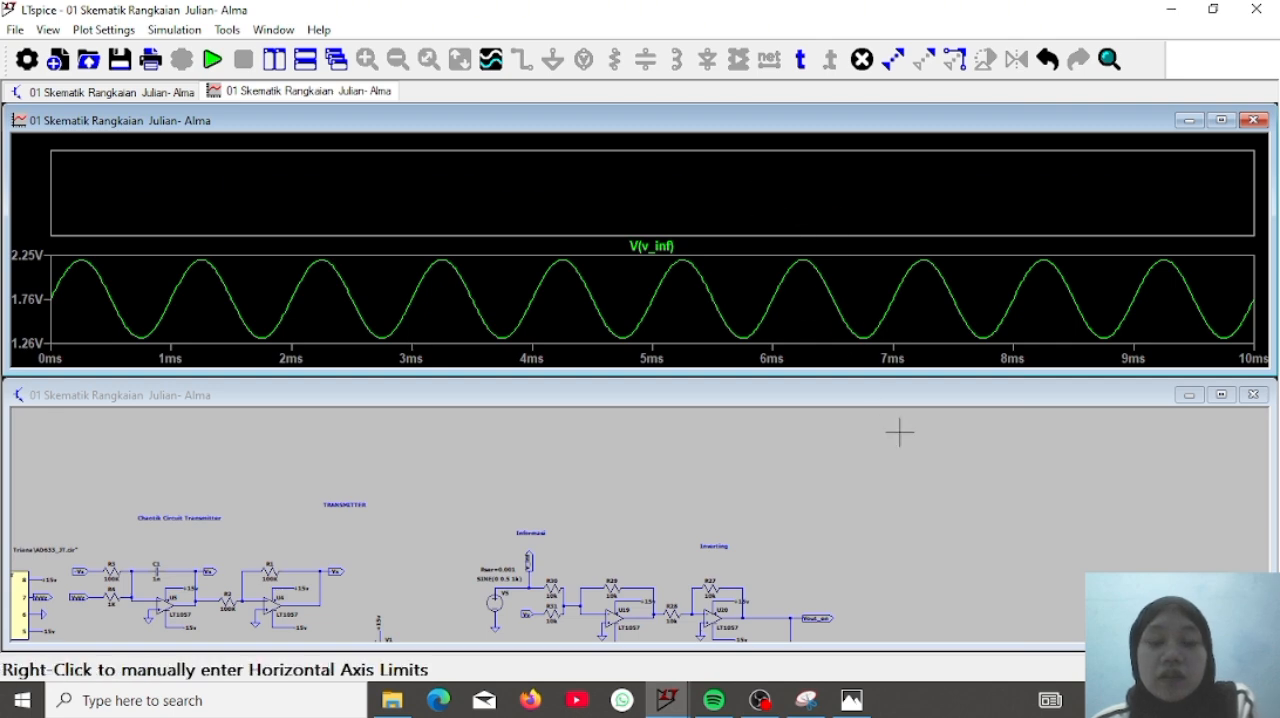
{"action": "left_click_drag", "start_coordinate": [842, 481], "coordinate": [852, 334]}
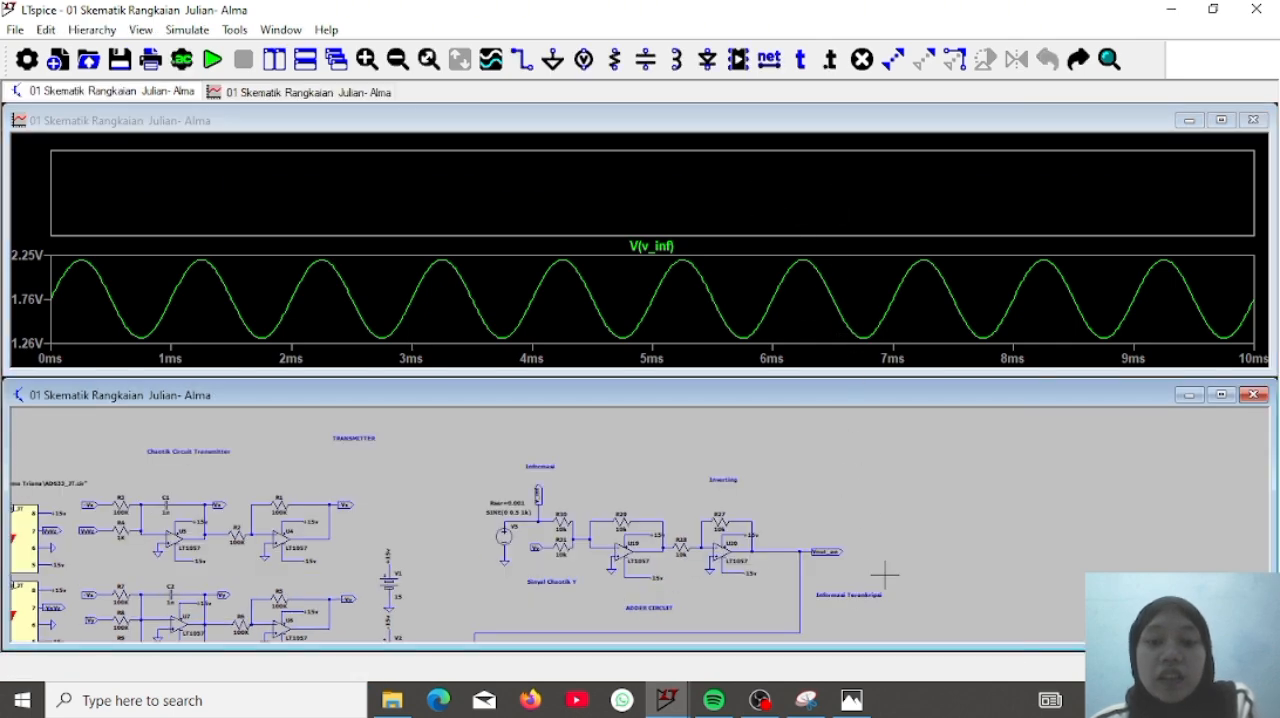
{"action": "left_click_drag", "start_coordinate": [886, 574], "coordinate": [879, 370]}
{"action": "left_click_drag", "start_coordinate": [912, 547], "coordinate": [886, 551]}
{"action": "right_click", "coordinate": [769, 257]}
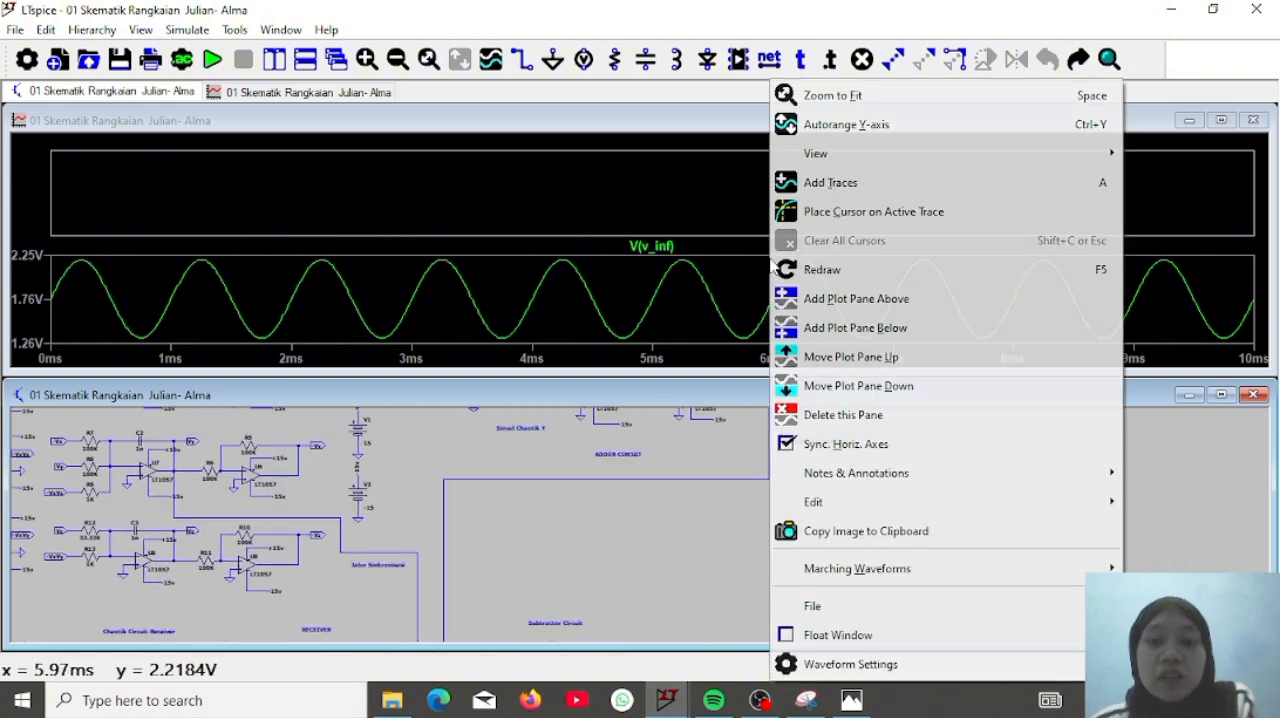
{"action": "left_click", "coordinate": [832, 421]}
{"action": "right_click", "coordinate": [750, 212]}
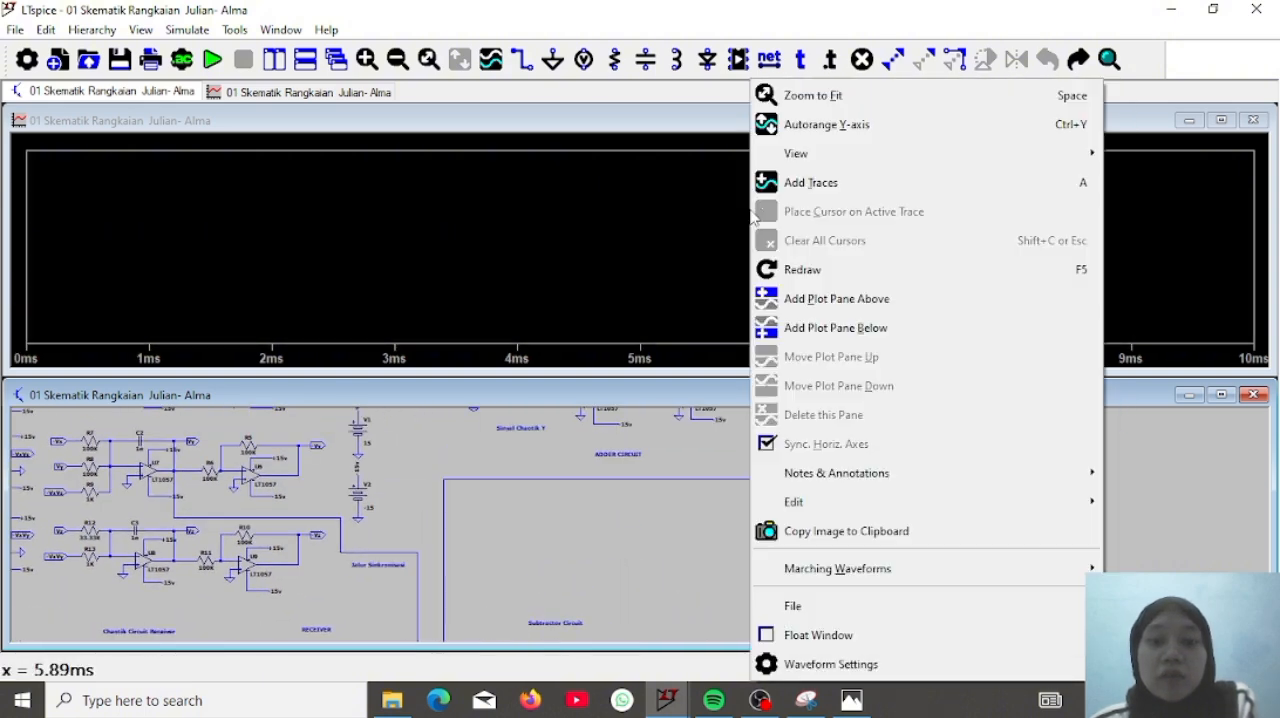
{"action": "left_click", "coordinate": [708, 224]}
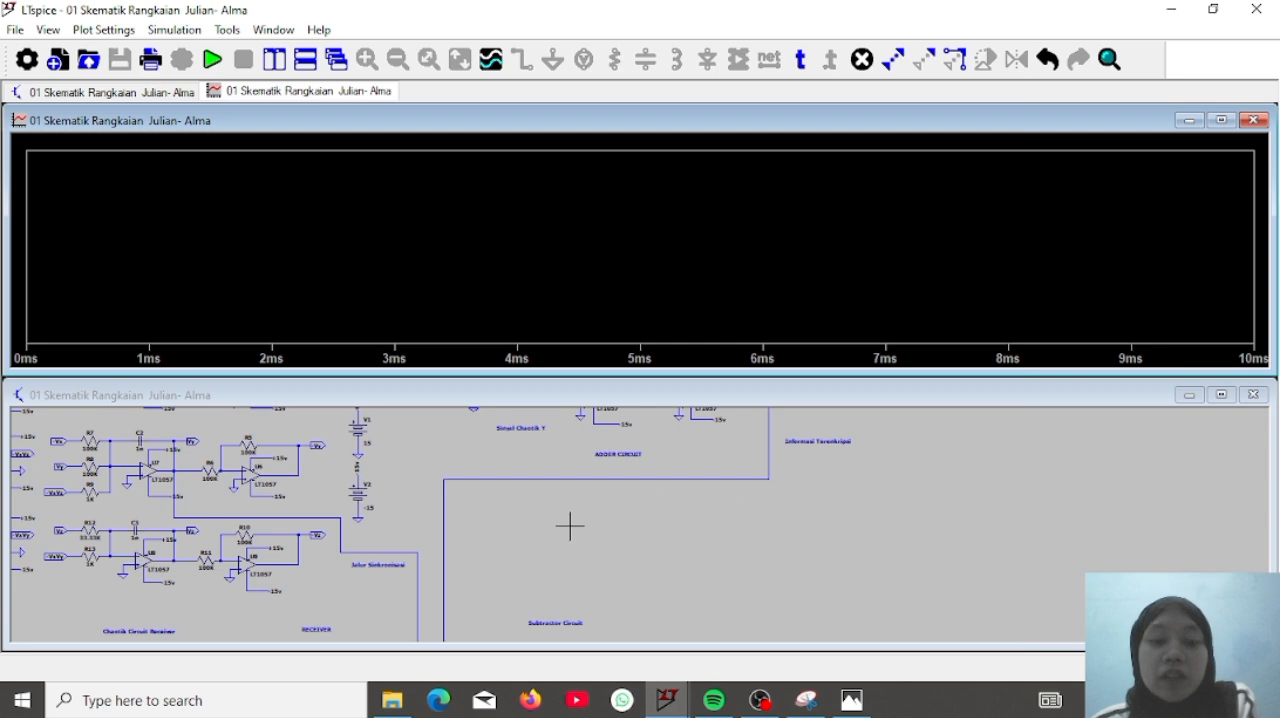
Plot the encrypted signal Vout_en at the subtractor's R34 input and add two empty plot panes above it
{"action": "left_click_drag", "start_coordinate": [569, 523], "coordinate": [585, 410]}
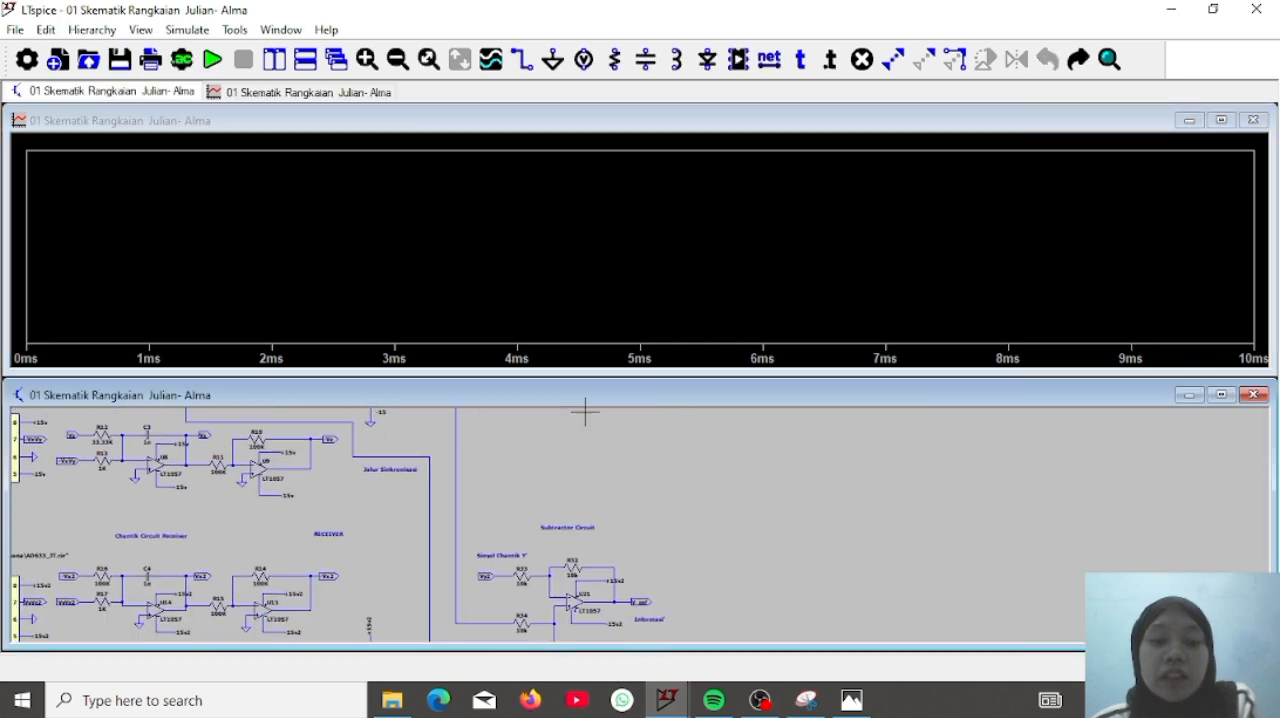
{"action": "left_click", "coordinate": [484, 605]}
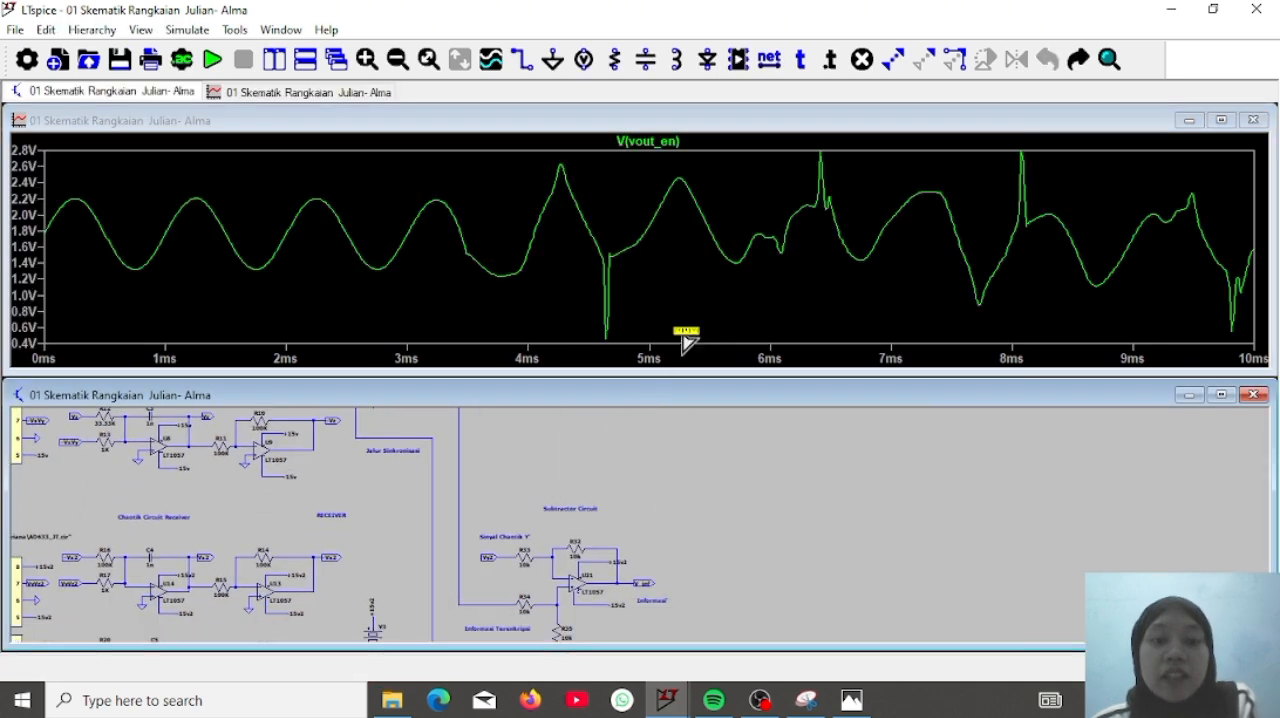
{"action": "right_click", "coordinate": [697, 330]}
{"action": "left_click", "coordinate": [780, 298]}
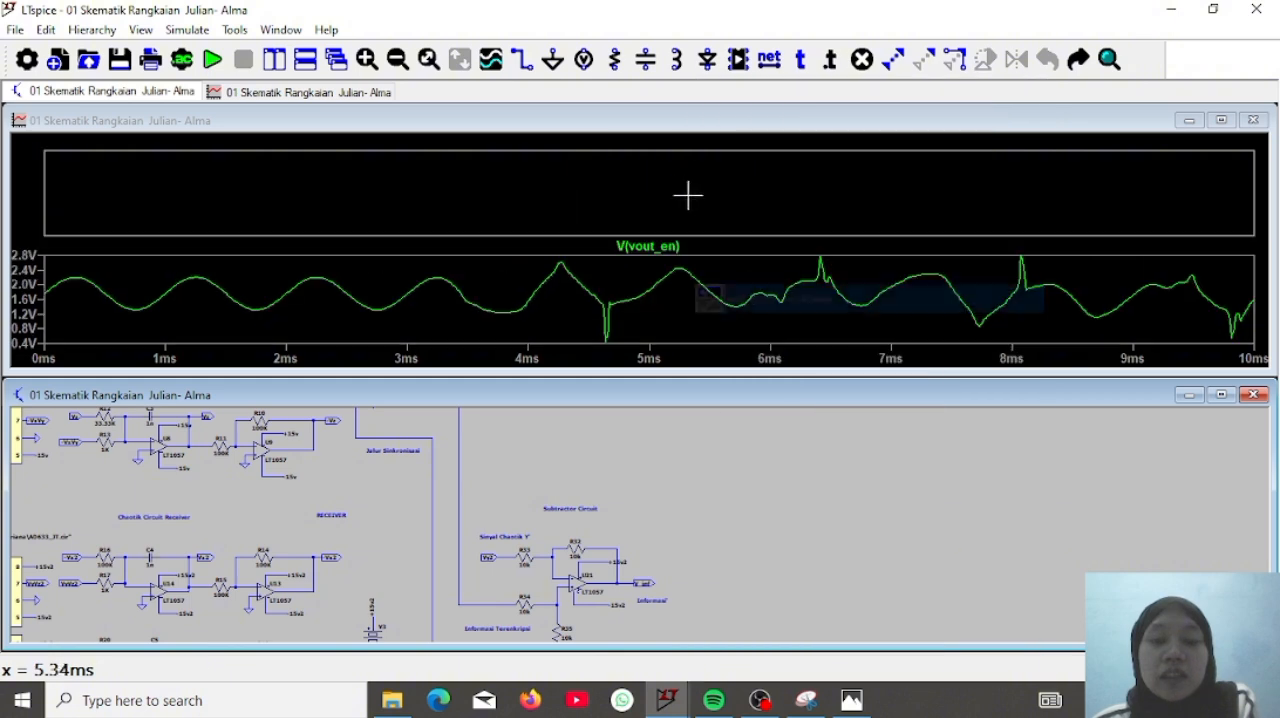
{"action": "right_click", "coordinate": [679, 150]}
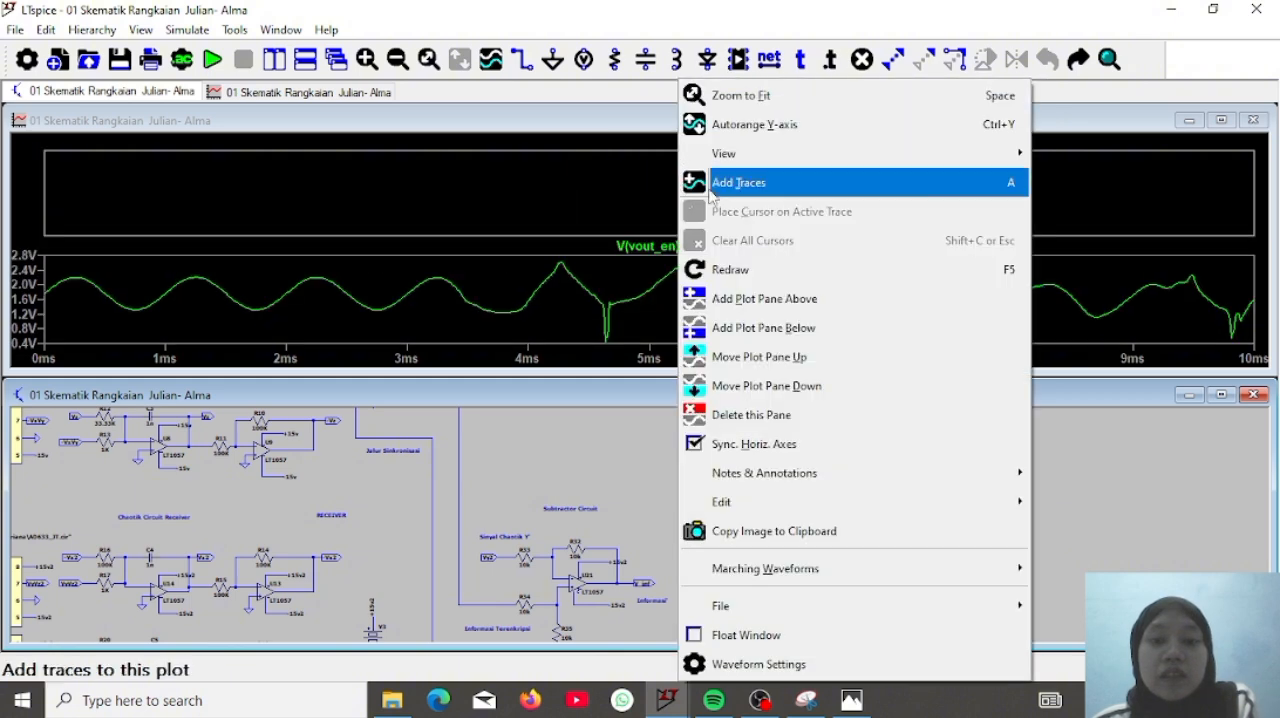
{"action": "left_click", "coordinate": [747, 299]}
{"action": "left_click", "coordinate": [611, 231]}
{"action": "left_click", "coordinate": [771, 543]}
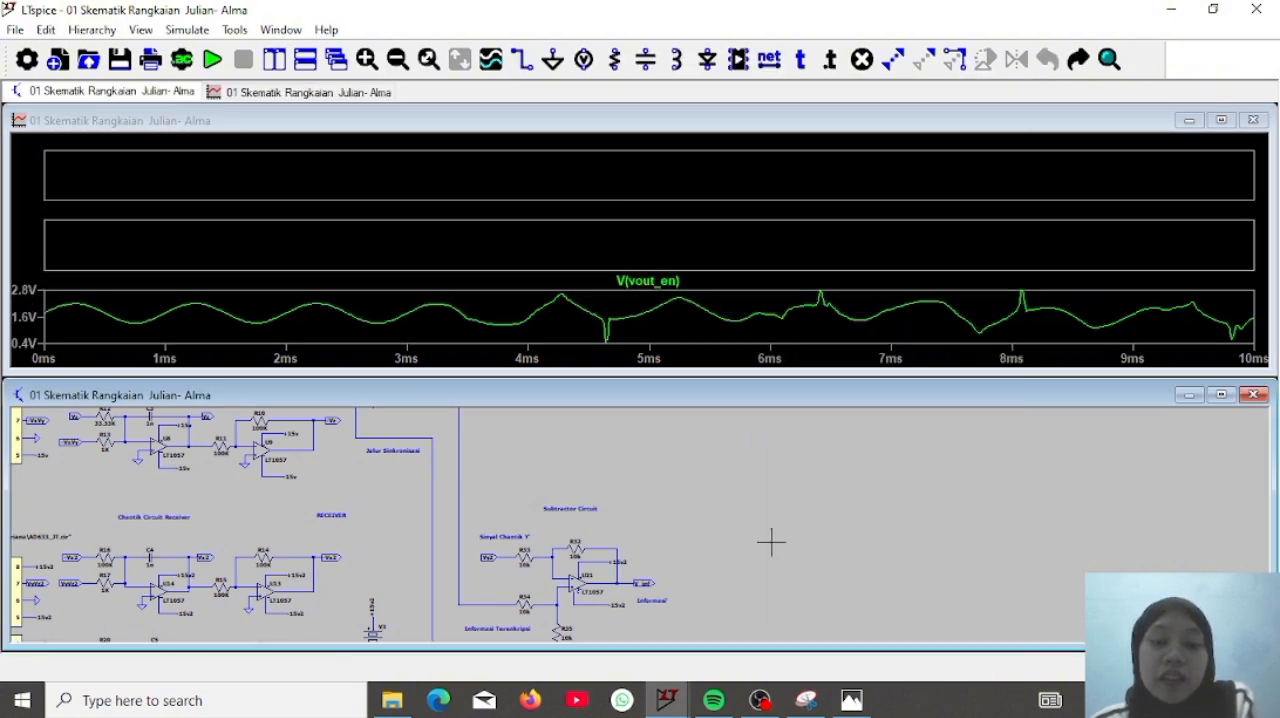
Plot the receiver's chaotic signal Vy2 in the pane above Vout_en and the subtractor output V_inf in the uppermost pane
{"action": "left_click_drag", "start_coordinate": [771, 543], "coordinate": [757, 500]}
{"action": "left_click", "coordinate": [583, 252]}
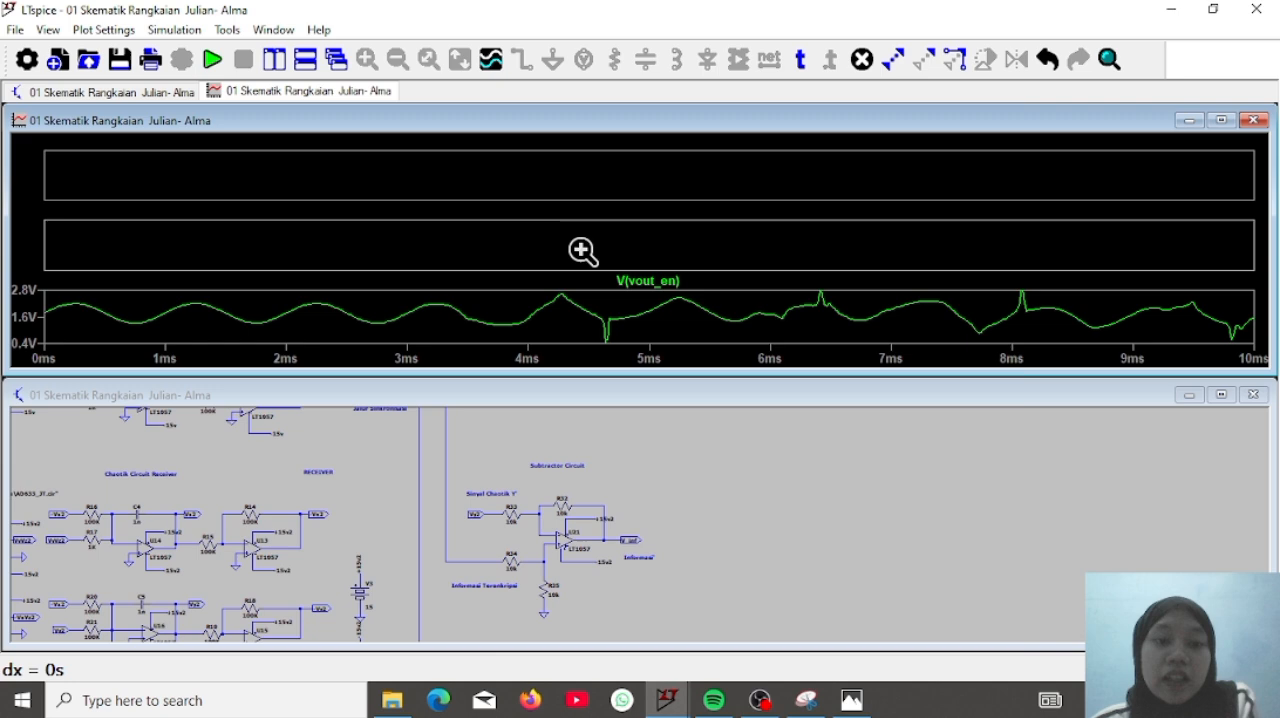
{"action": "left_click", "coordinate": [492, 514]}
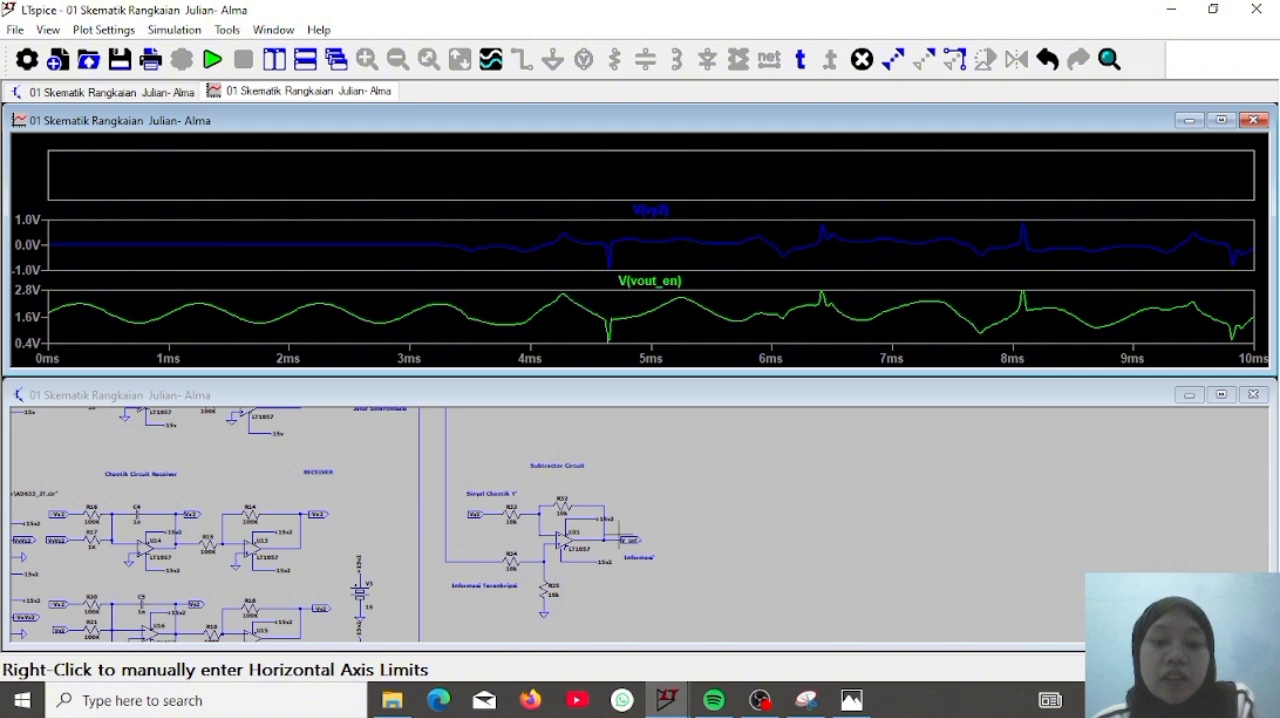
{"action": "left_click", "coordinate": [625, 540]}
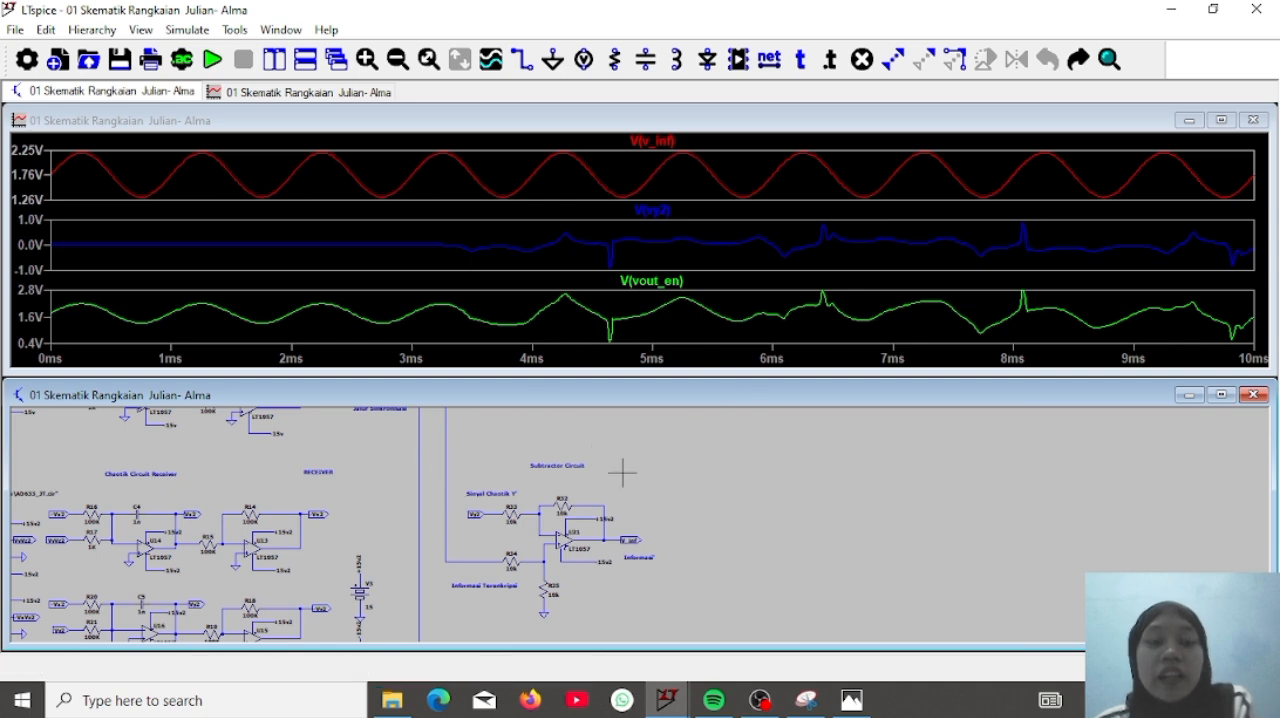
Examine the adder circuit and the path of its encrypted output to the subtractor against the plotted traces
{"action": "left_click_drag", "start_coordinate": [633, 480], "coordinate": [632, 612]}
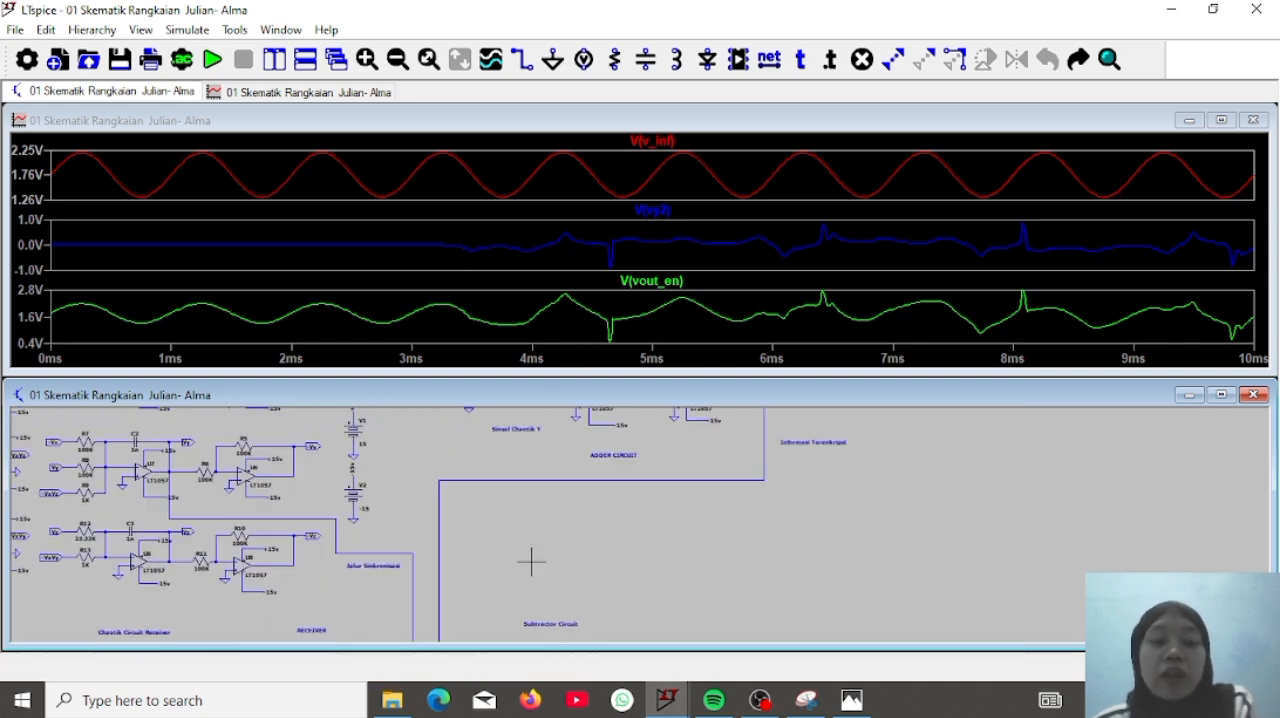
{"action": "left_click_drag", "start_coordinate": [748, 551], "coordinate": [722, 401]}
{"action": "left_click_drag", "start_coordinate": [712, 498], "coordinate": [718, 475]}
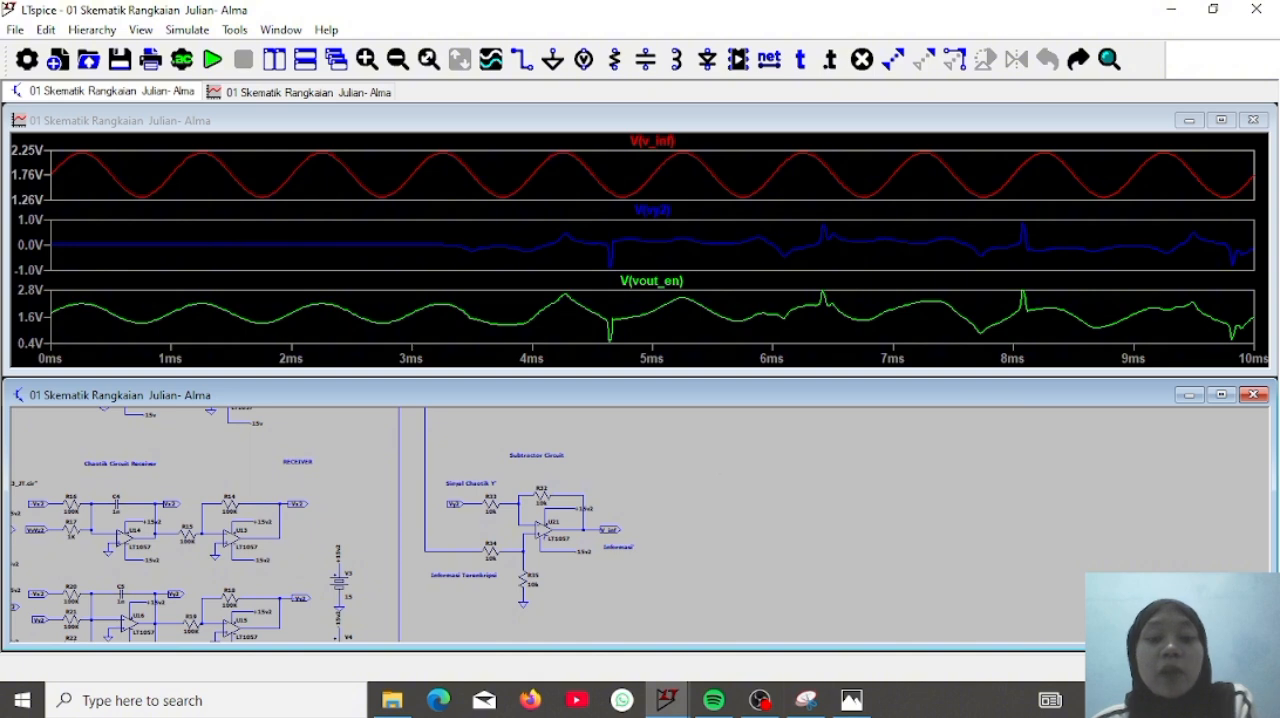
{"action": "left_click_drag", "start_coordinate": [765, 534], "coordinate": [711, 645]}
{"action": "left_click_drag", "start_coordinate": [769, 545], "coordinate": [751, 635]}
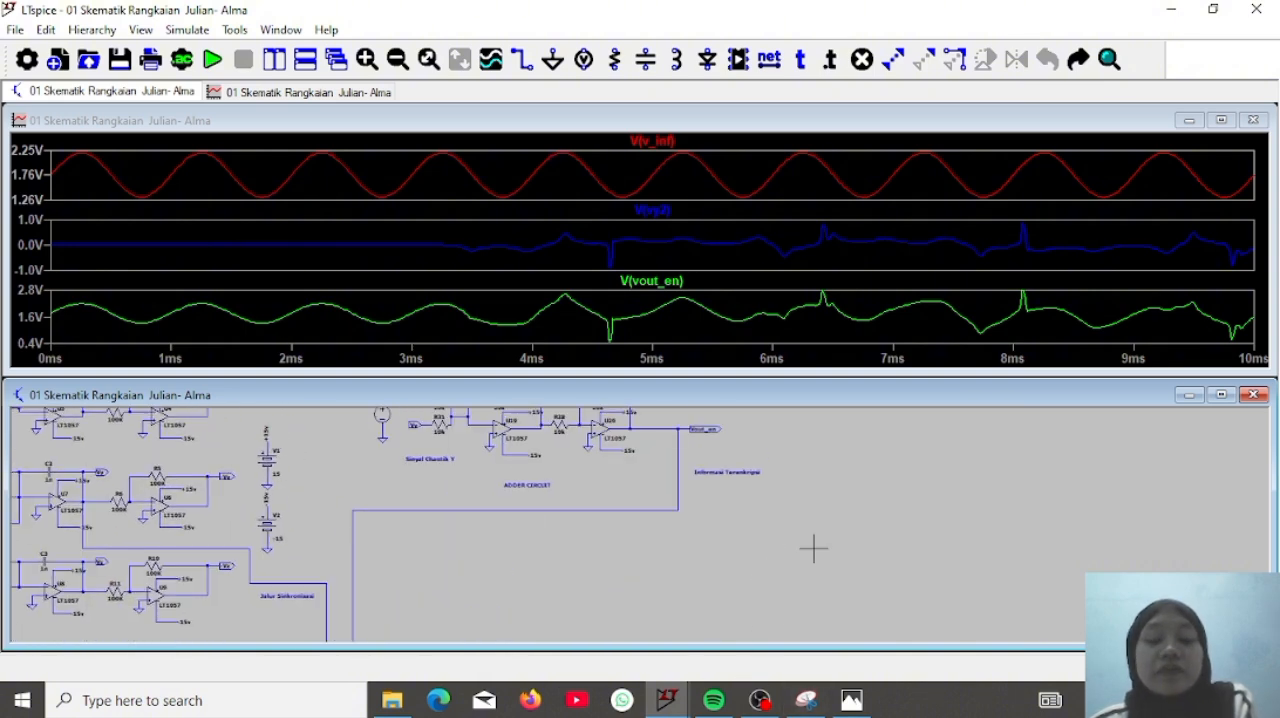
{"action": "left_click_drag", "start_coordinate": [814, 548], "coordinate": [936, 598]}
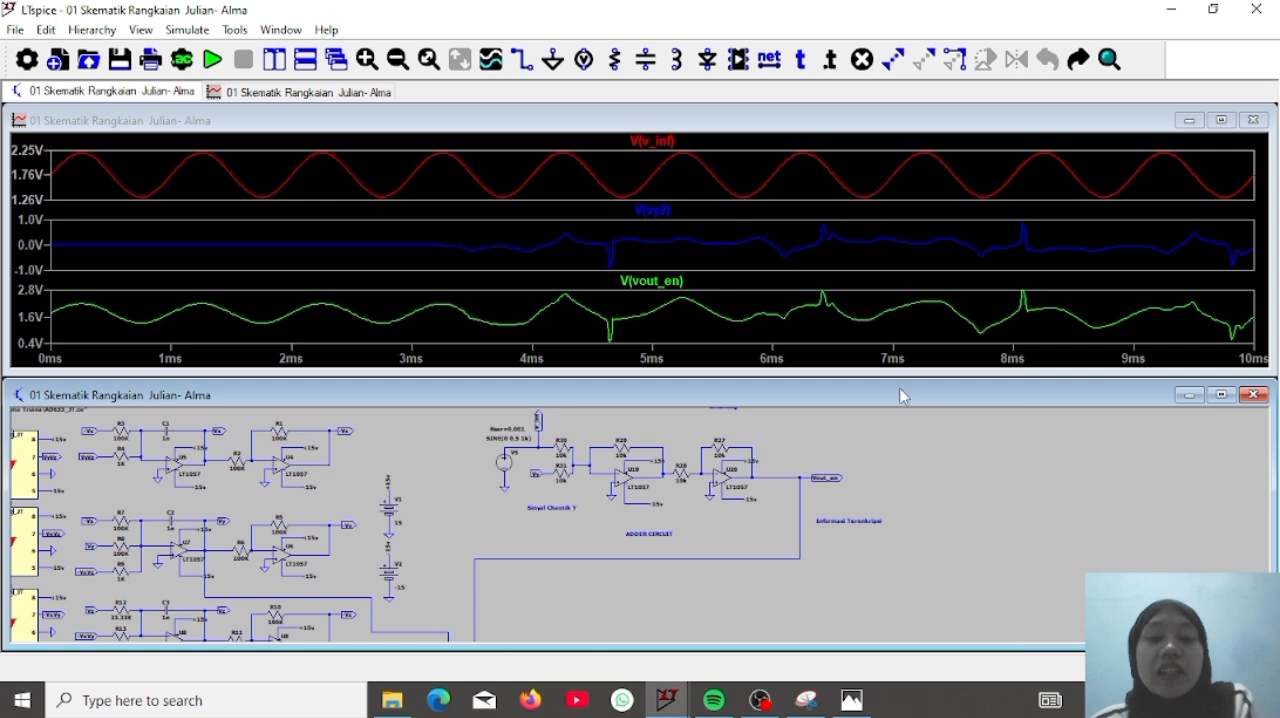
{"action": "left_click", "coordinate": [640, 314]}
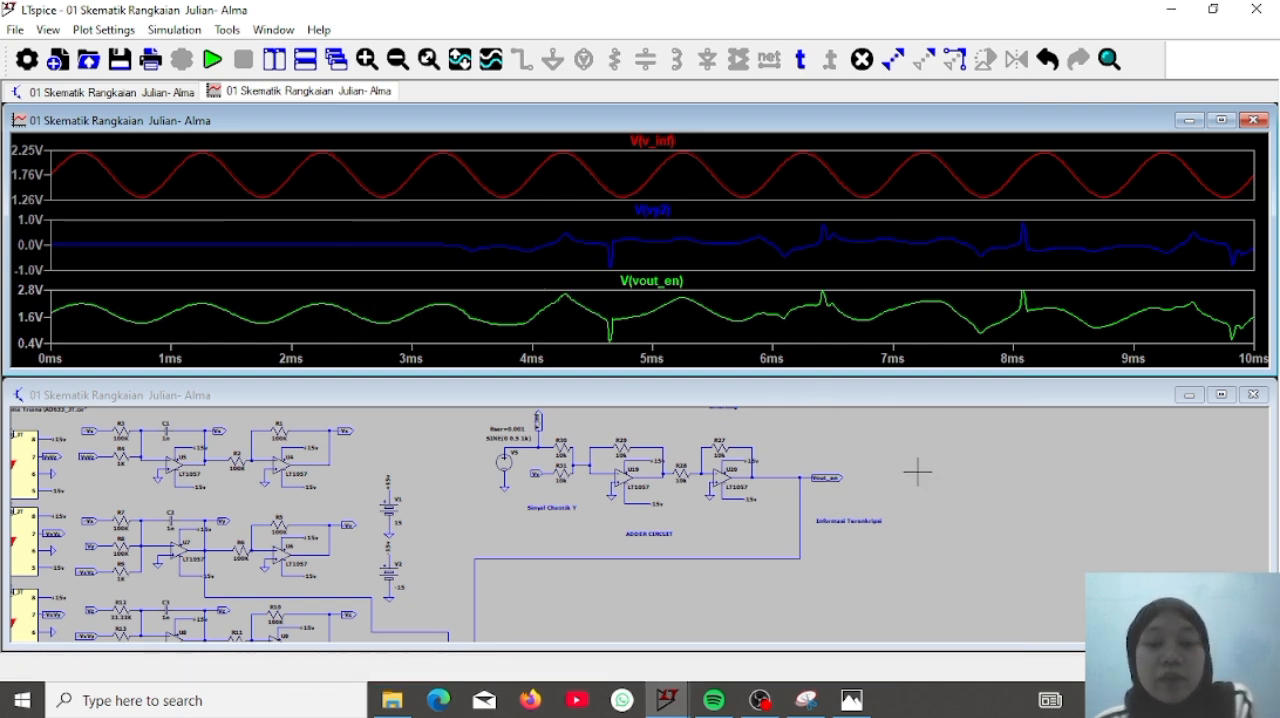
{"action": "left_click", "coordinate": [937, 520]}
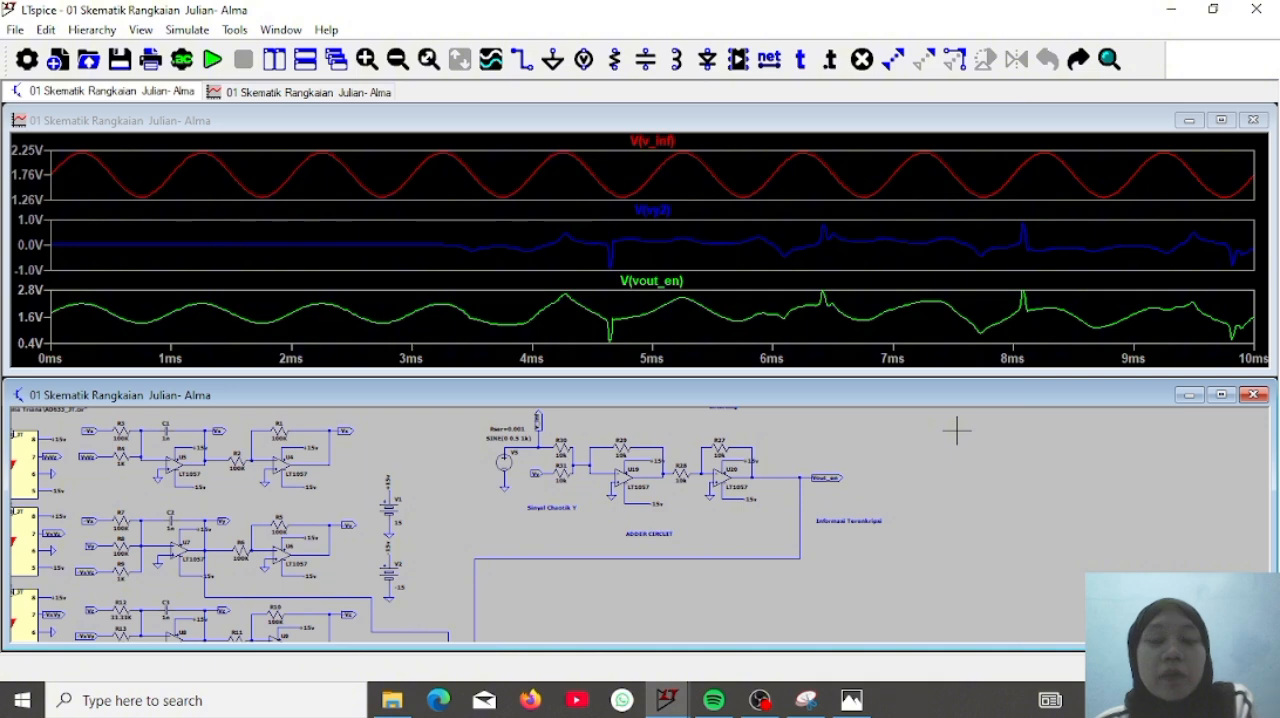
Review the receiver and the subtractor circuit's inputs and output, and compare them with the transmitter and adder circuits
{"action": "left_click_drag", "start_coordinate": [944, 486], "coordinate": [954, 408]}
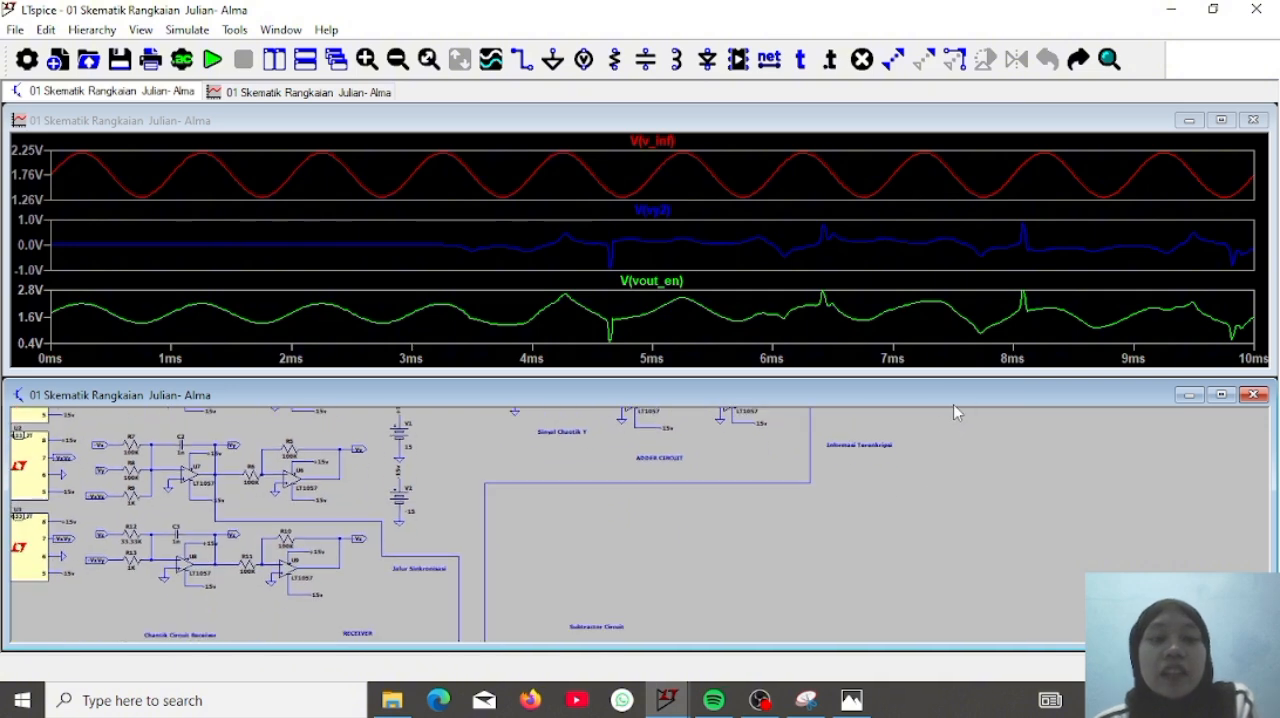
{"action": "left_click_drag", "start_coordinate": [956, 486], "coordinate": [960, 448]}
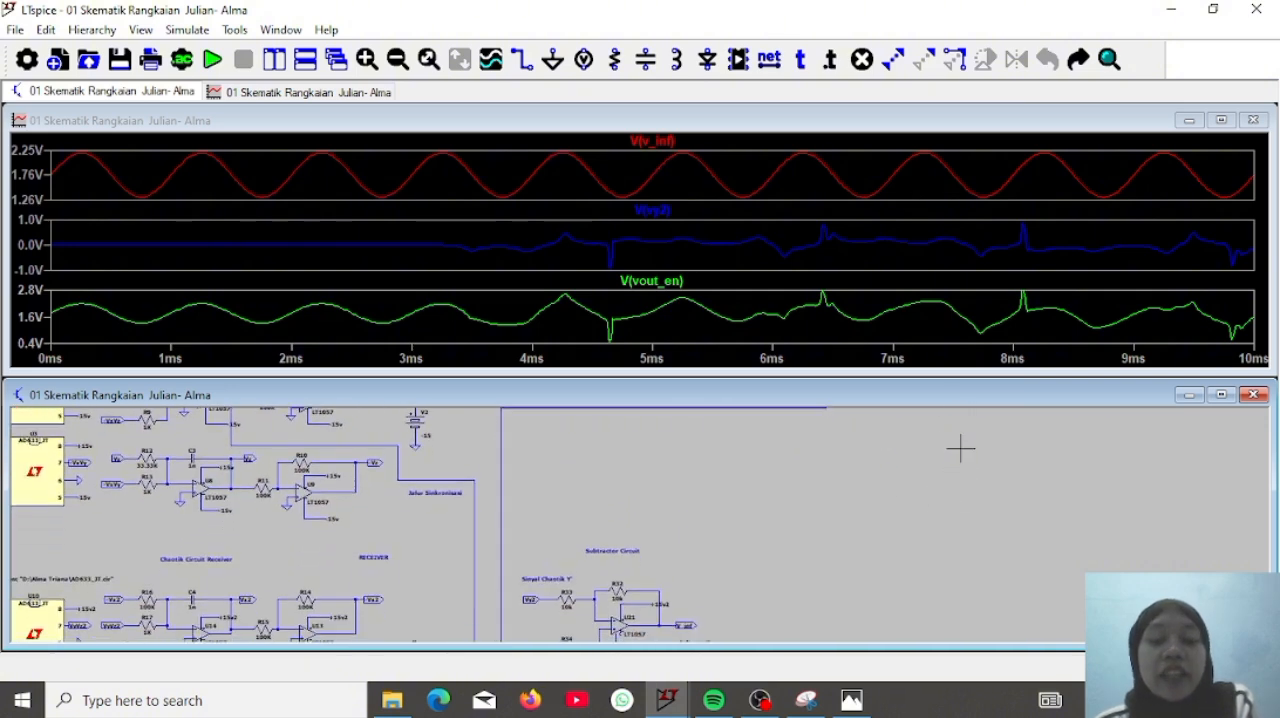
{"action": "left_click_drag", "start_coordinate": [872, 551], "coordinate": [871, 486]}
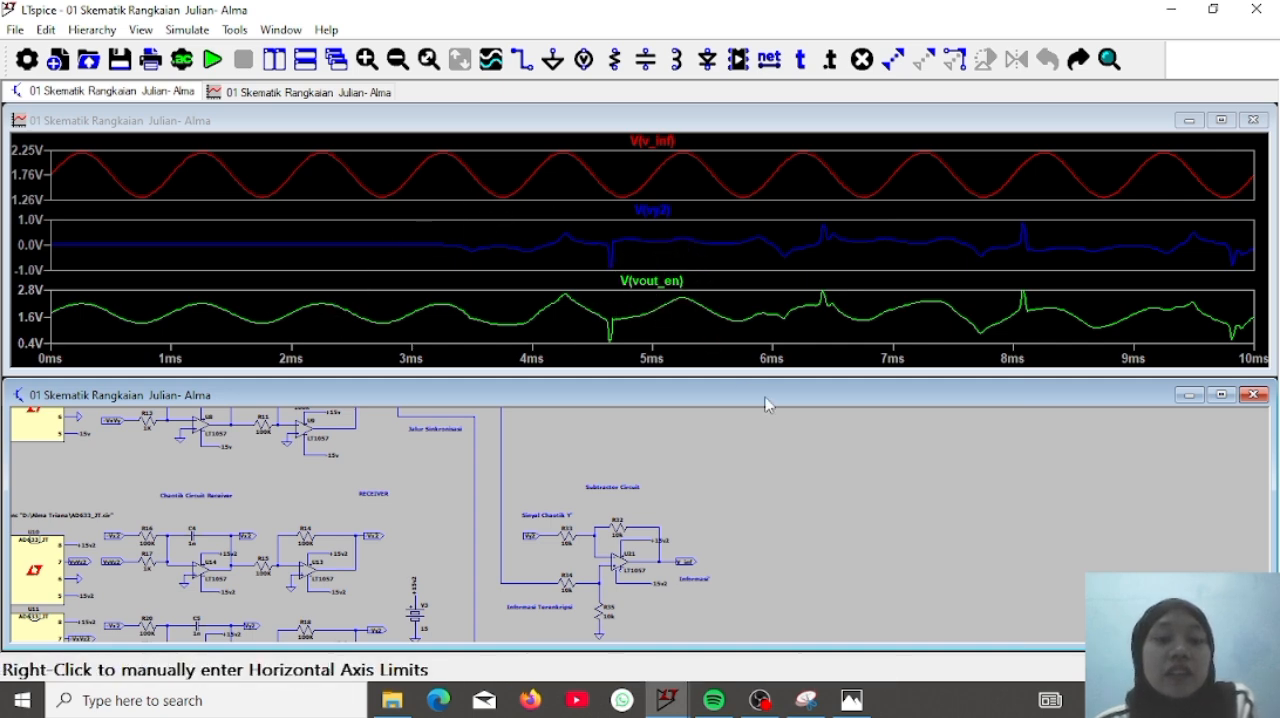
{"action": "left_click_drag", "start_coordinate": [812, 428], "coordinate": [877, 417]}
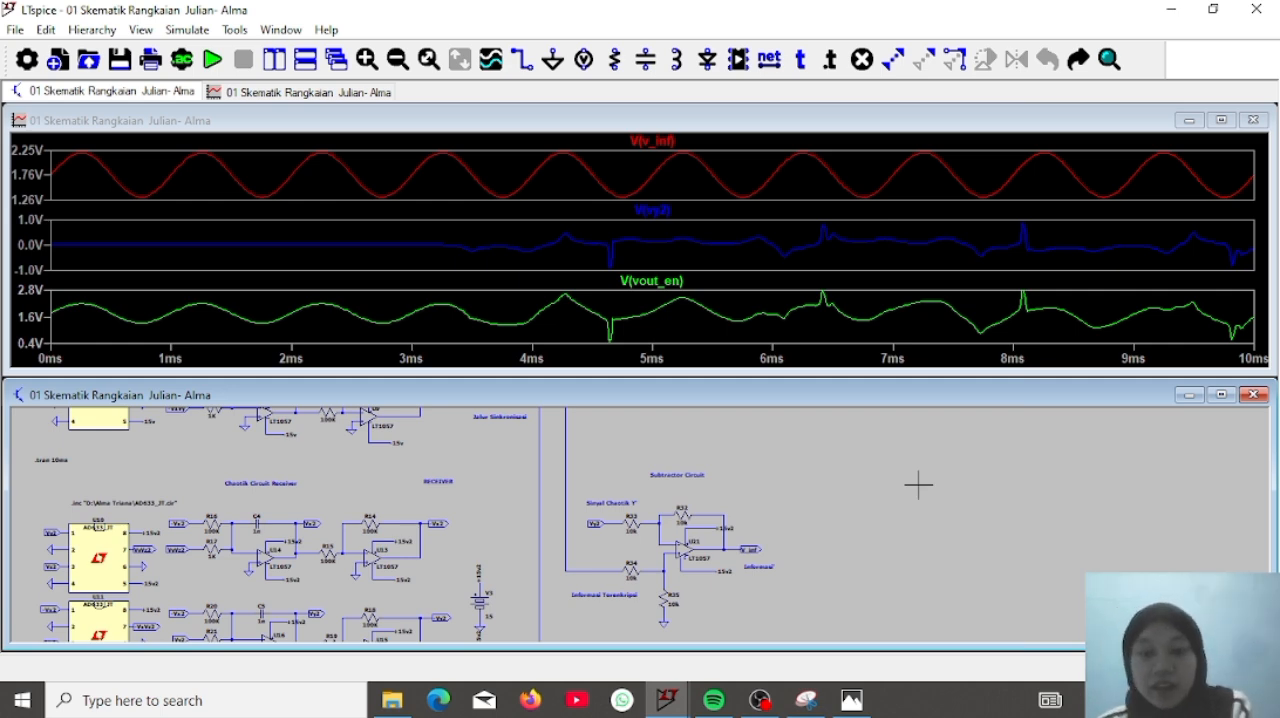
{"action": "left_click_drag", "start_coordinate": [857, 517], "coordinate": [829, 529]}
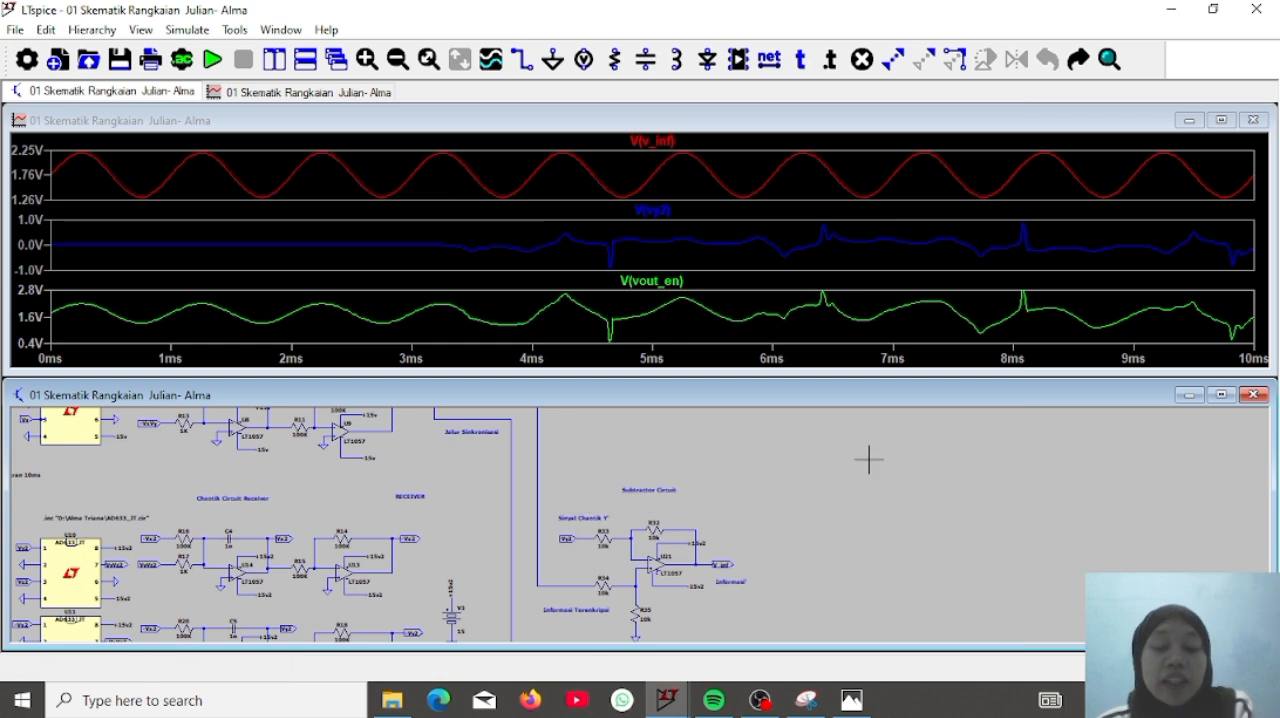
{"action": "left_click_drag", "start_coordinate": [854, 478], "coordinate": [770, 667]}
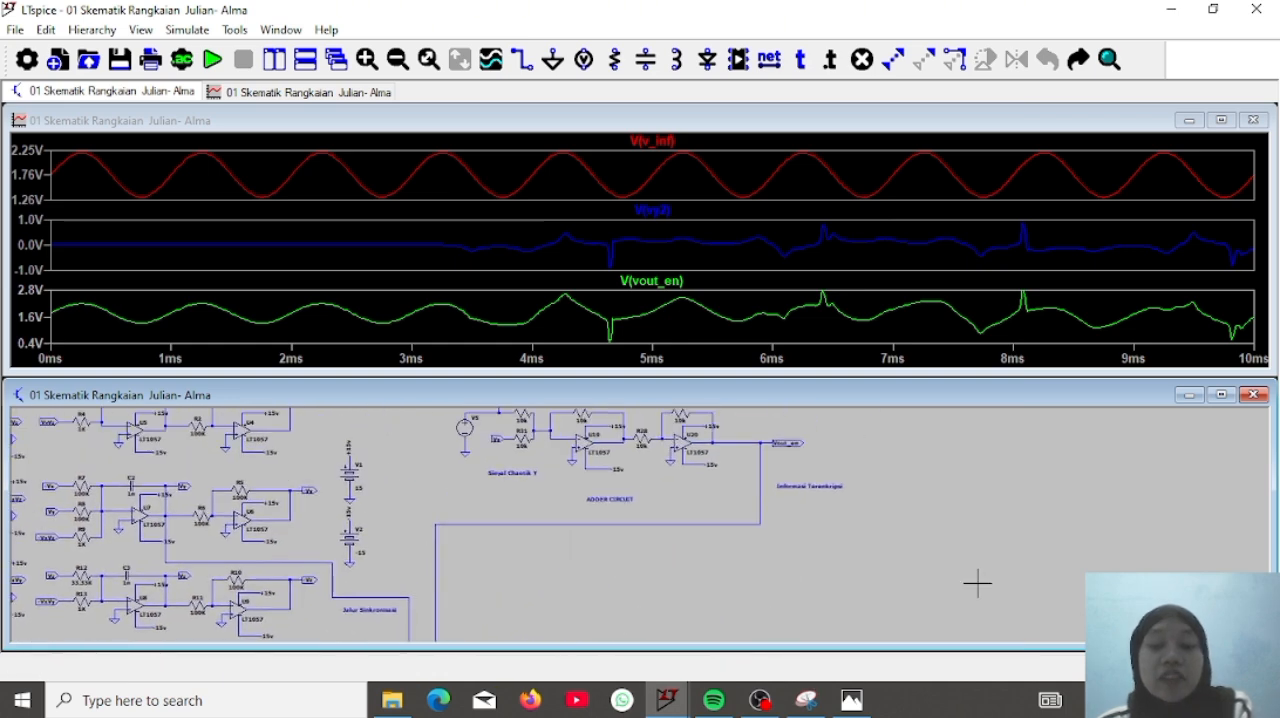
{"action": "scroll", "coordinate": [915, 510], "scroll_direction": "up", "scroll_amount": 2}
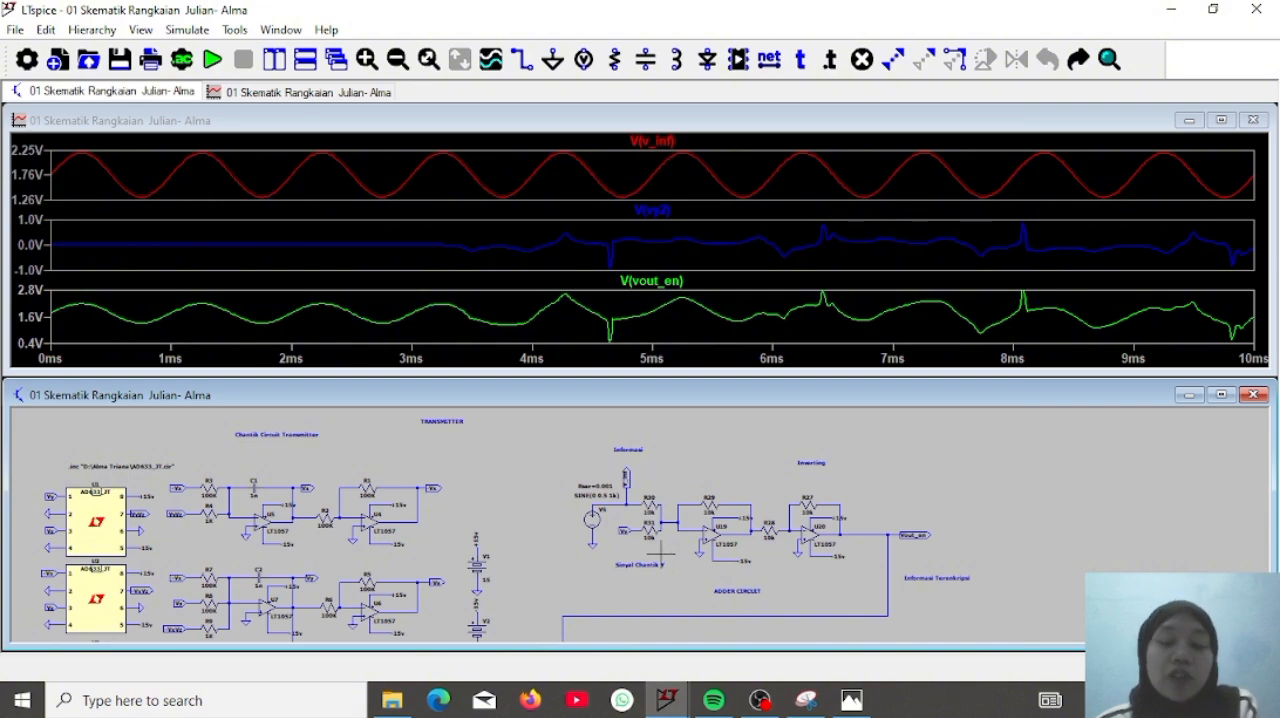